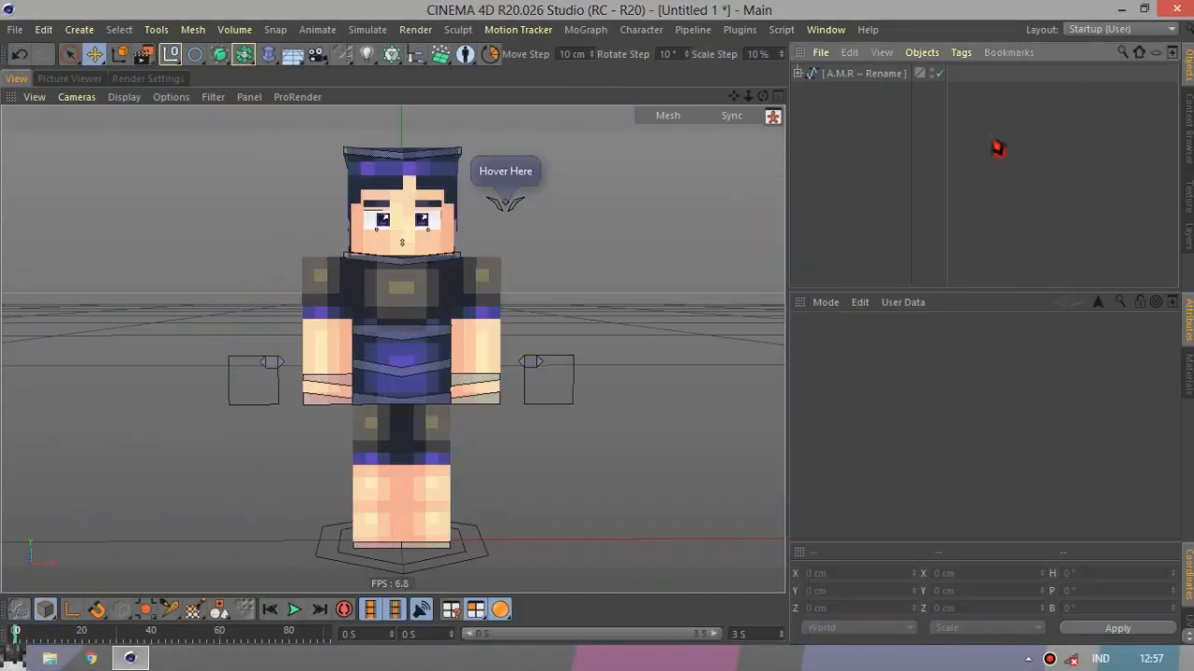
Try to rename the rig's root object directly in the object hierarchy as ezsxrdcfvgbjhnmkl.
click(886, 90)
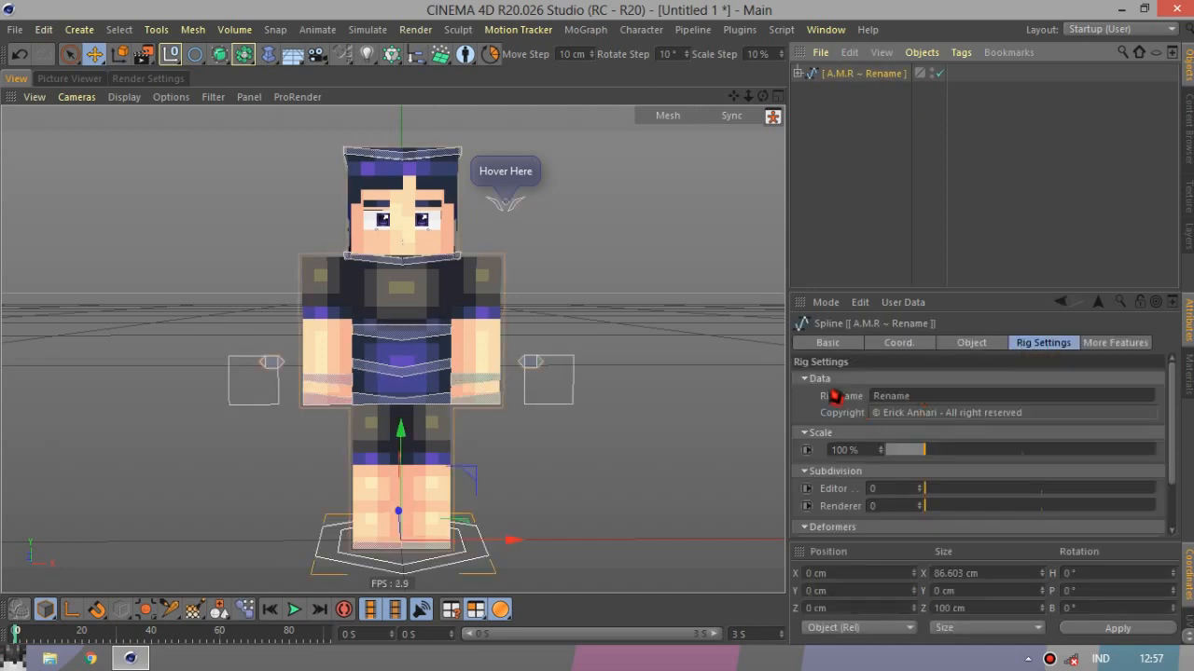
drag(1172, 425, 1165, 397)
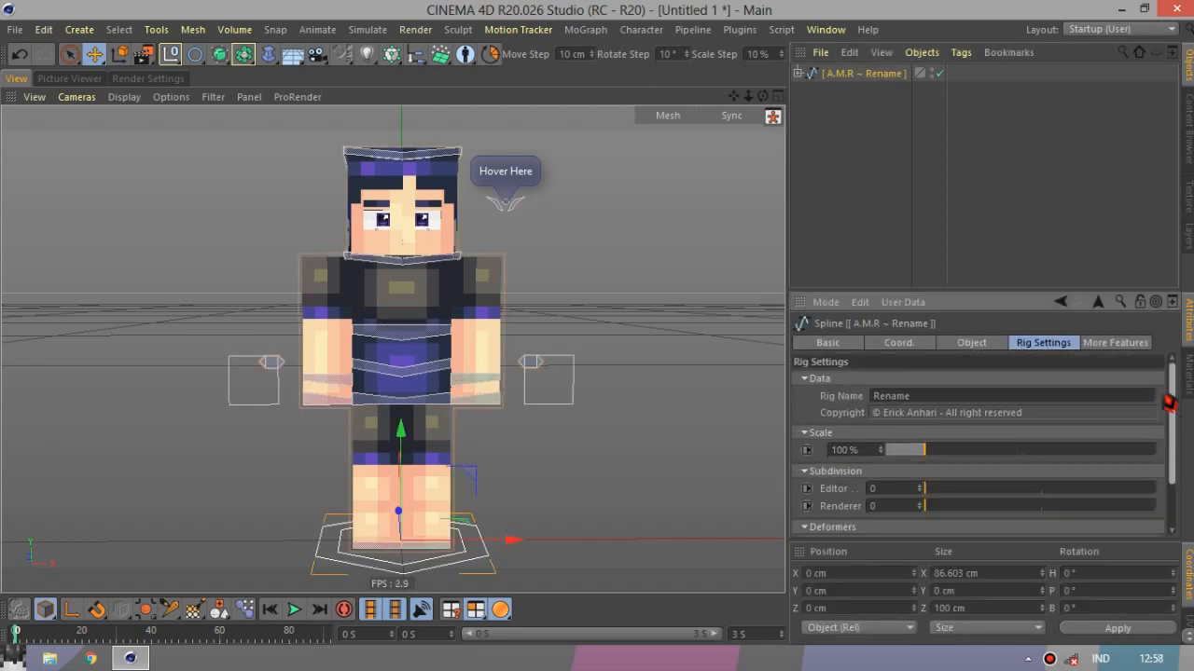
double_click(953, 396)
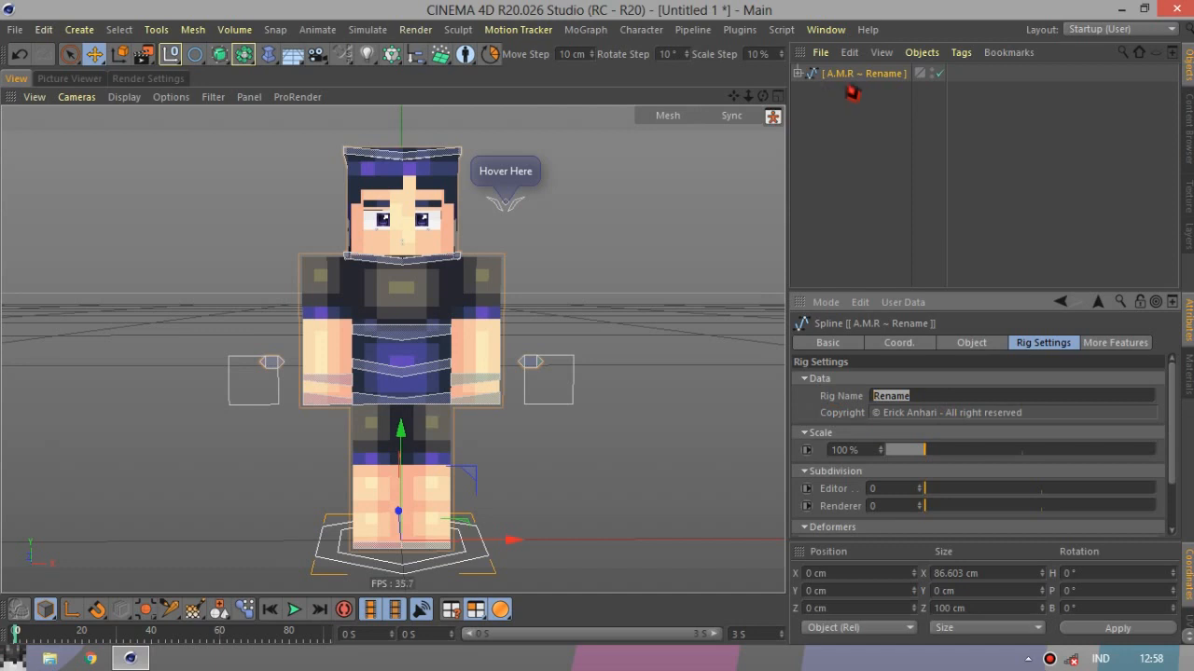
double_click(849, 78)
text(ezsxrdcfvgbjhnmkl)
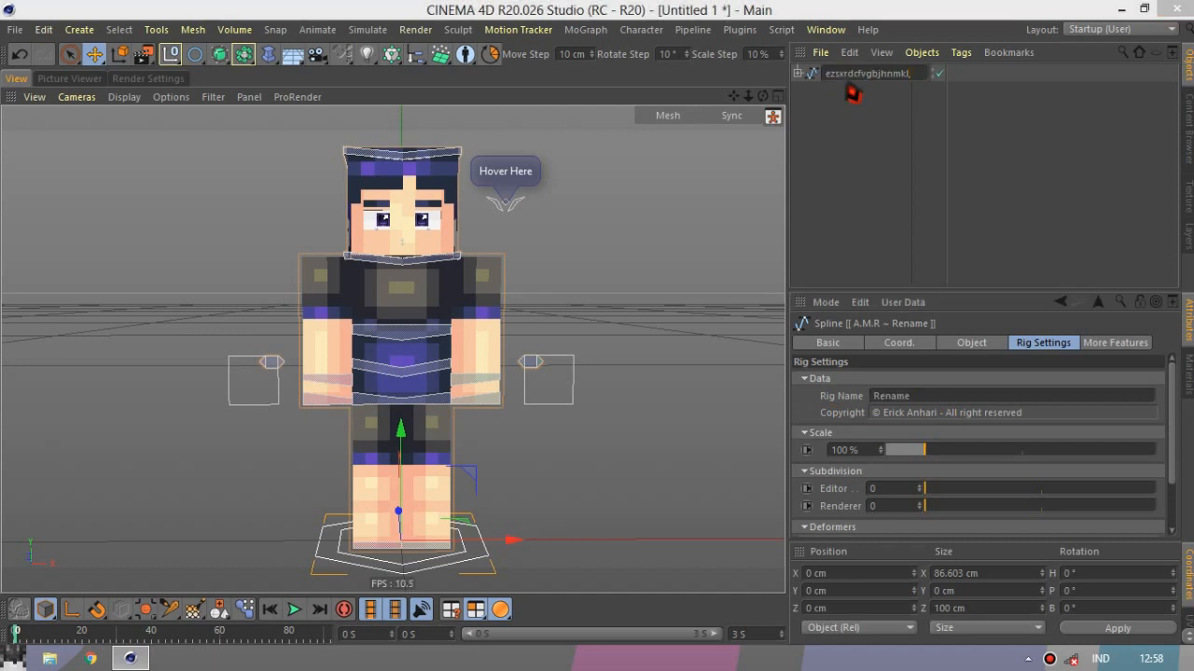
click(883, 140)
Set the Rig Name to opelina in the rig settings, and undo the renaming.
click(868, 77)
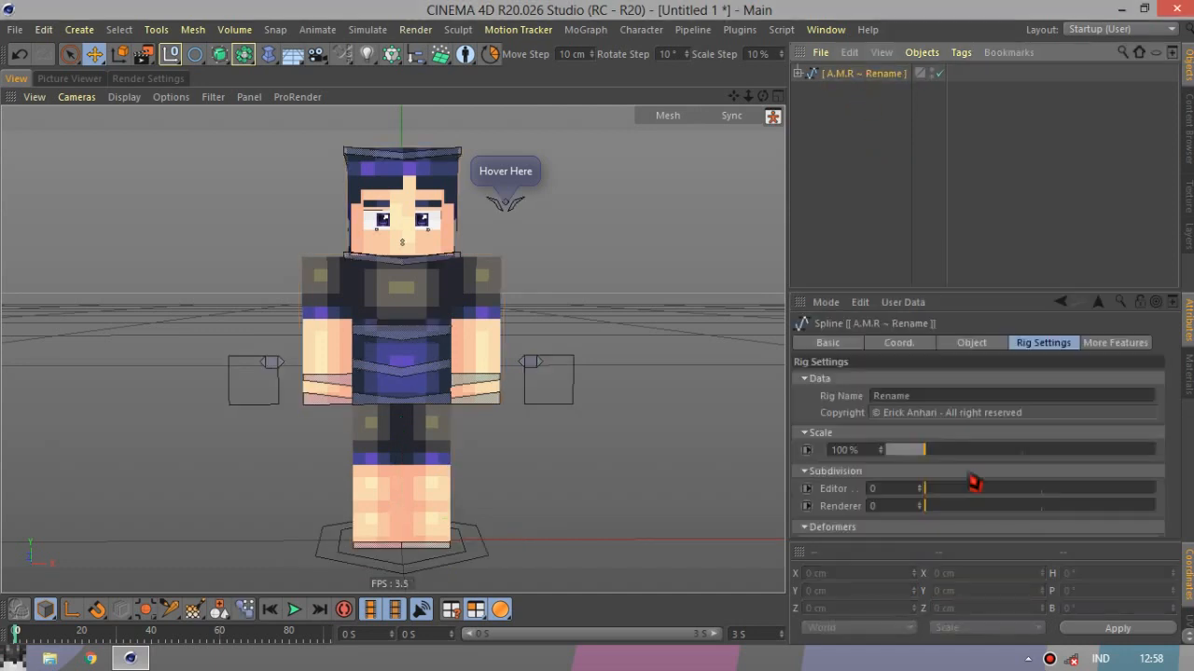
drag(947, 398, 757, 396)
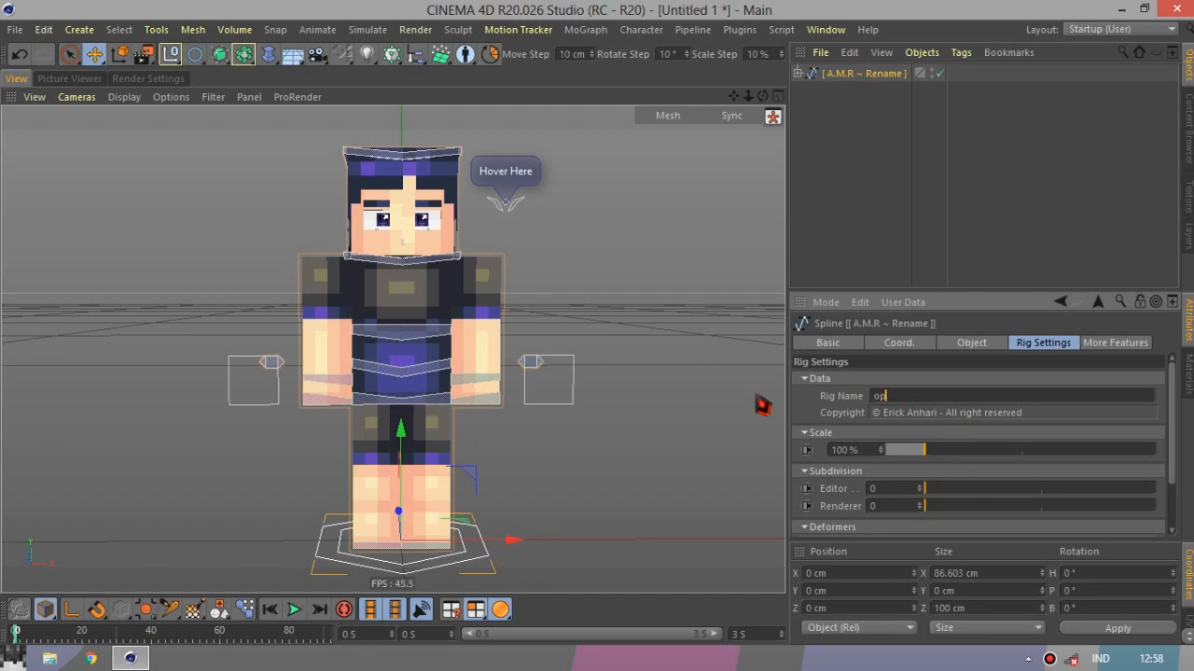
key(Return)
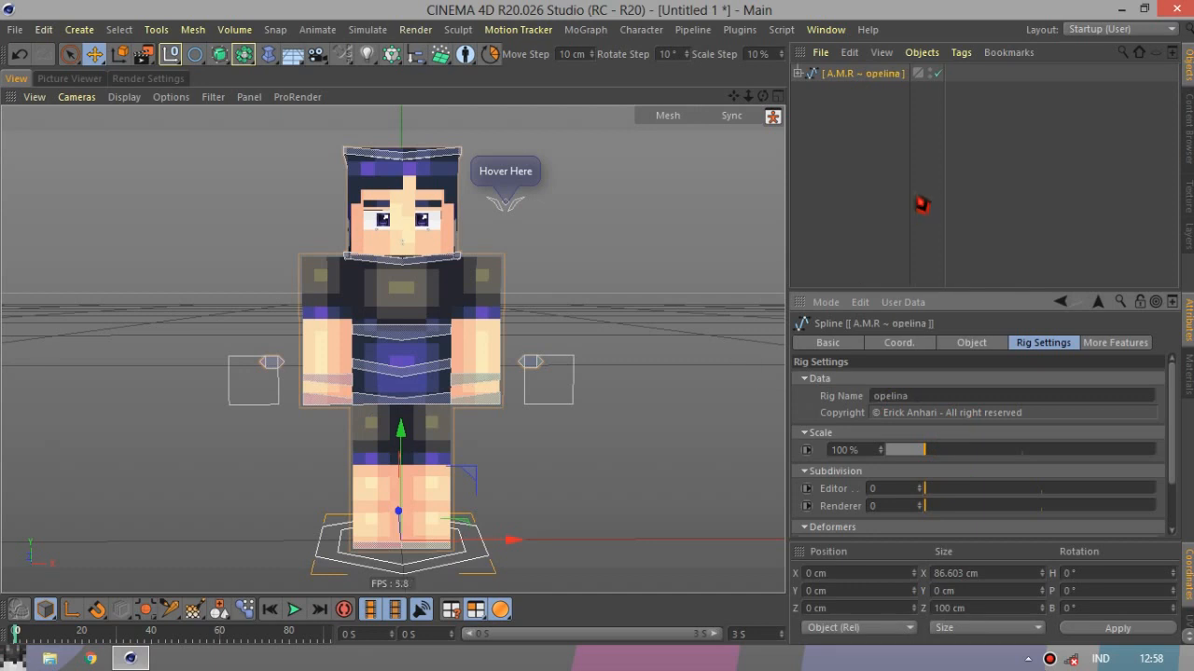
key(ctrl+z)
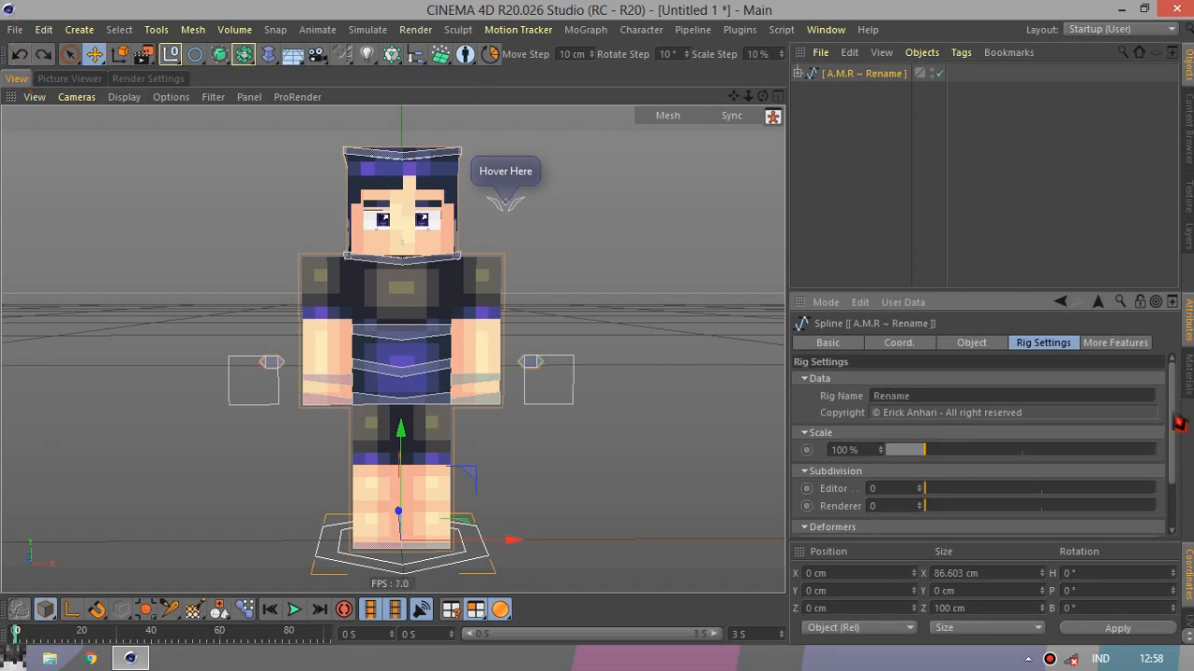
Try the rig scale at 200% and 50%, and return it to 100%.
scroll(1179, 422, down, 2)
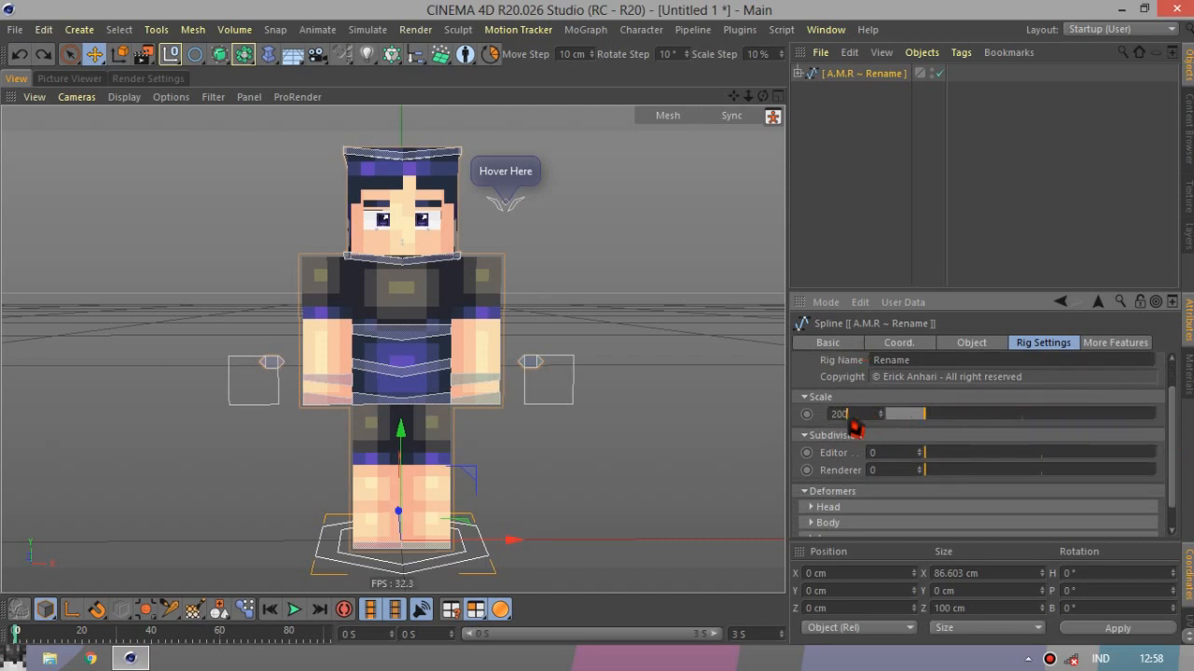
key(Return)
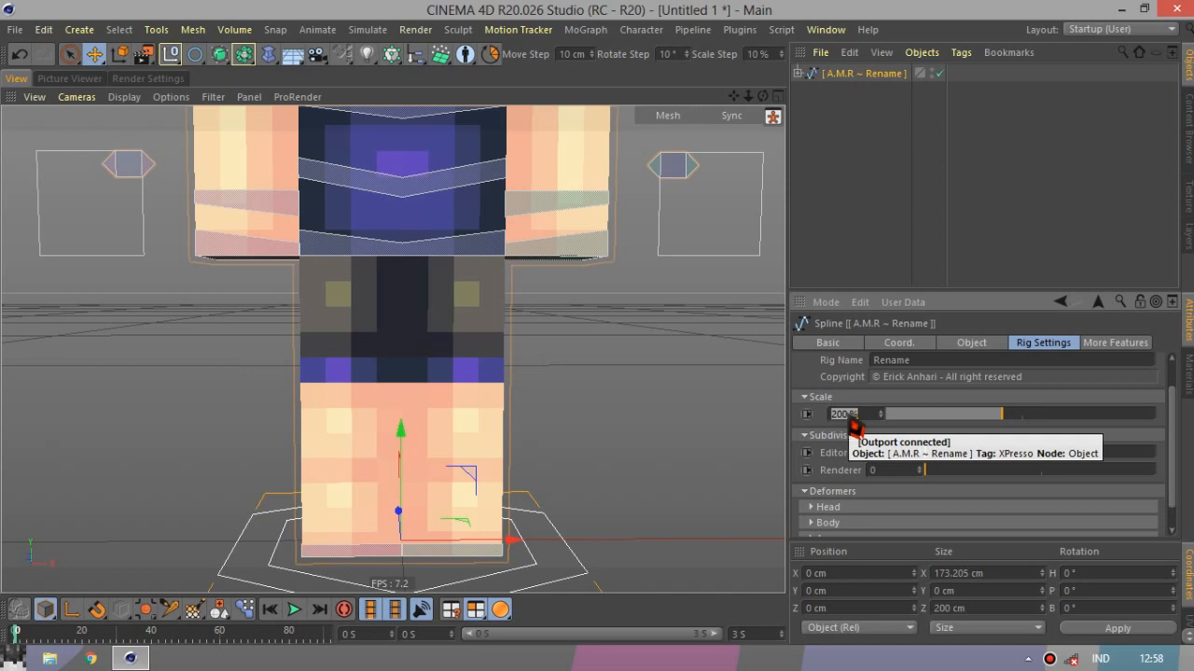
text(50)
key(Return)
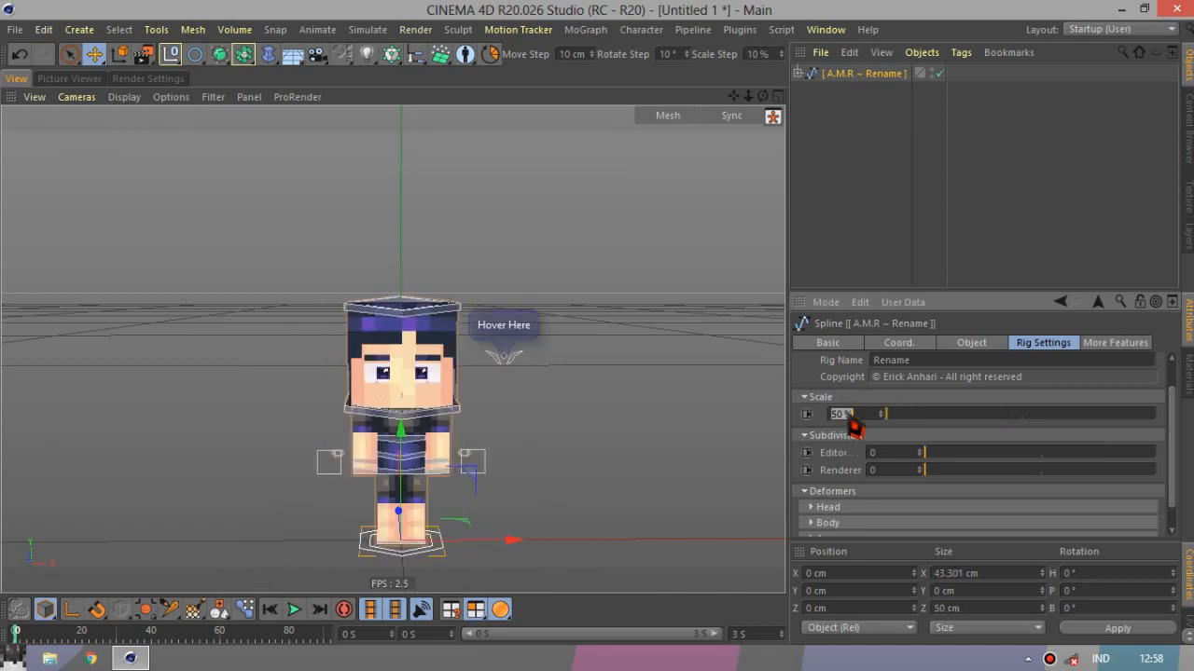
text(100)
key(Return)
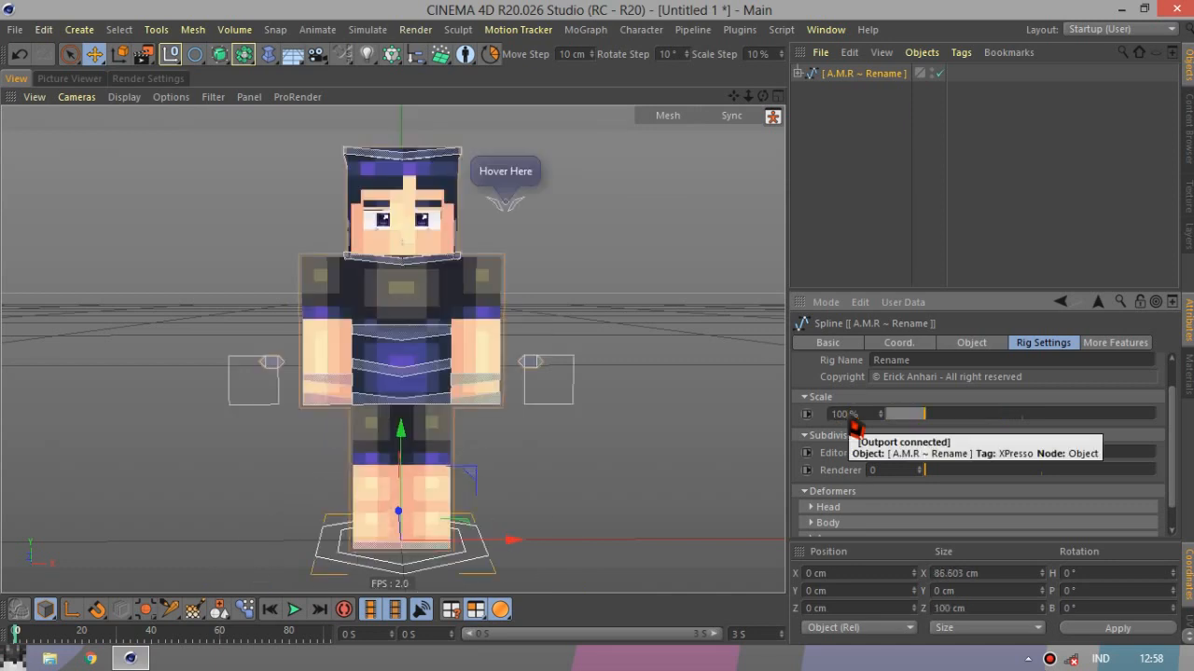
Try the rig's editor subdivision at 1 and return it to 0.
drag(1172, 443, 1171, 478)
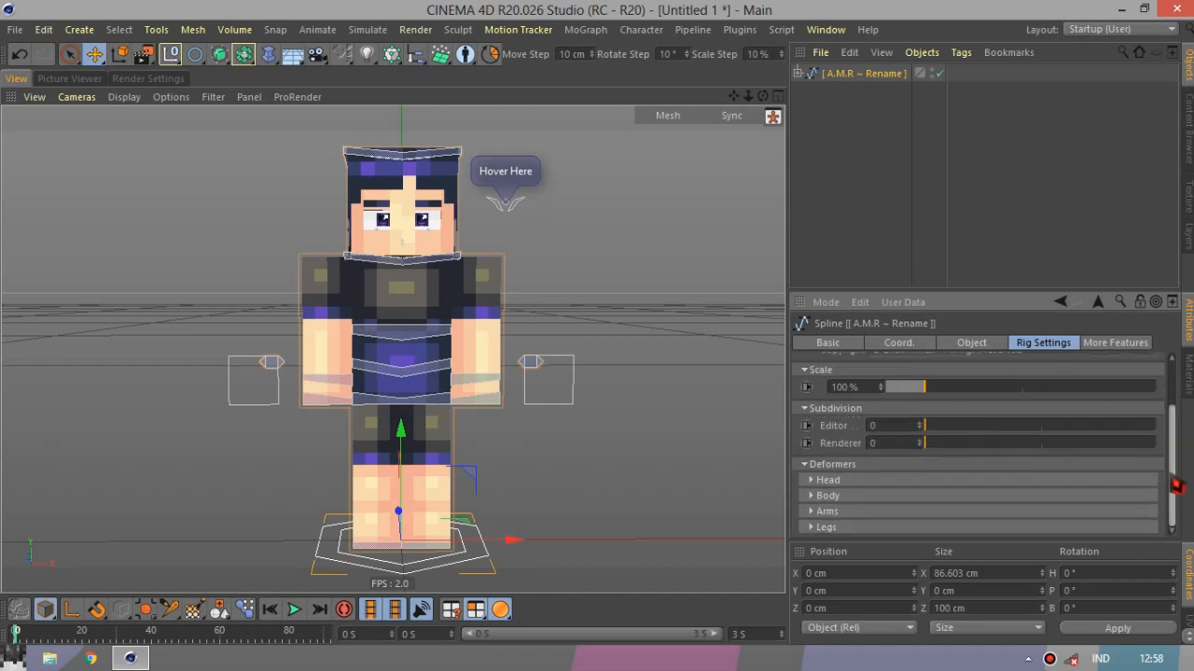
drag(964, 440, 997, 439)
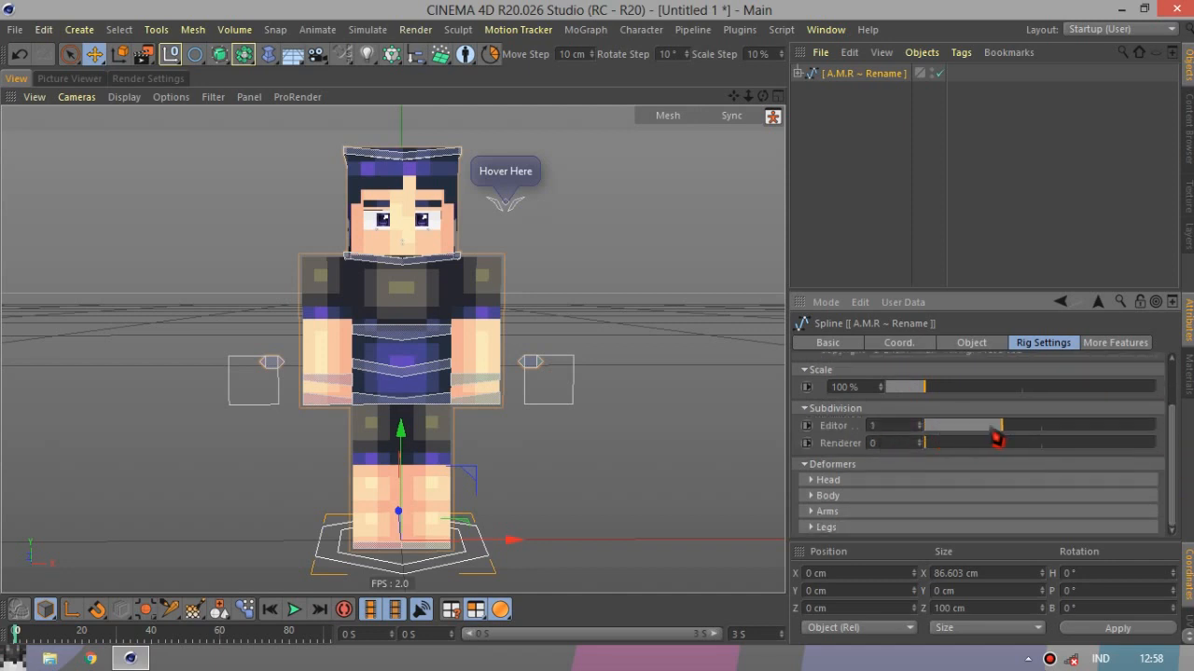
click(928, 430)
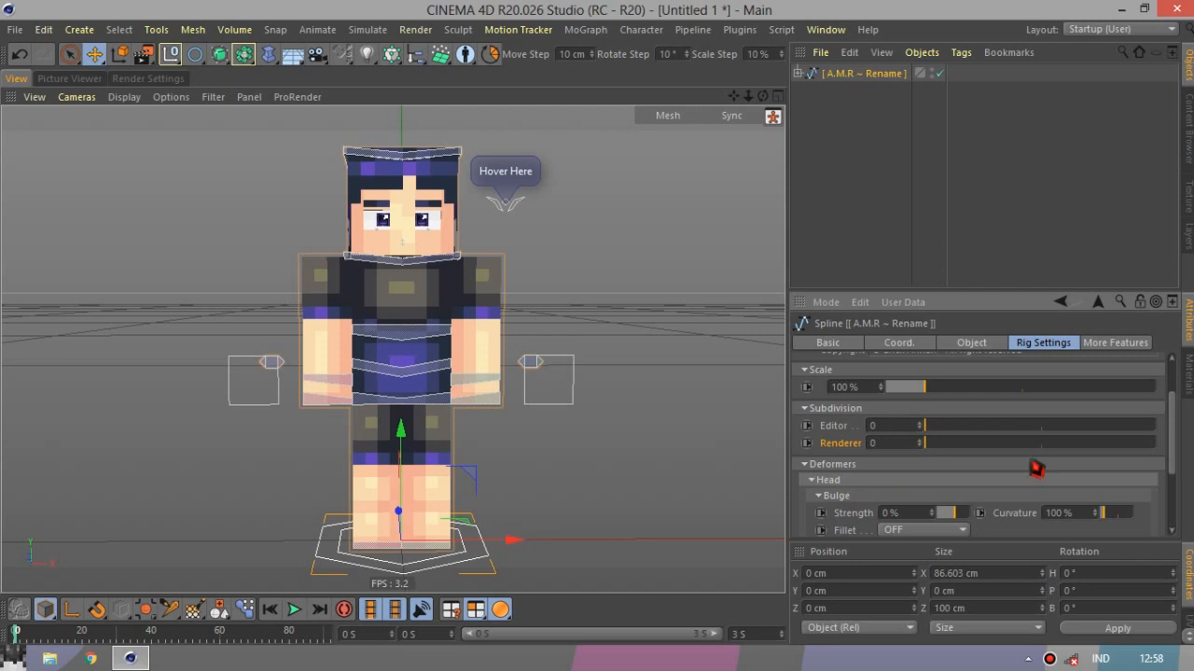
Set the head deformer's Bulge strength to 41% and undo the change.
scroll(1054, 452, down, 1)
scroll(399, 171, up, 2)
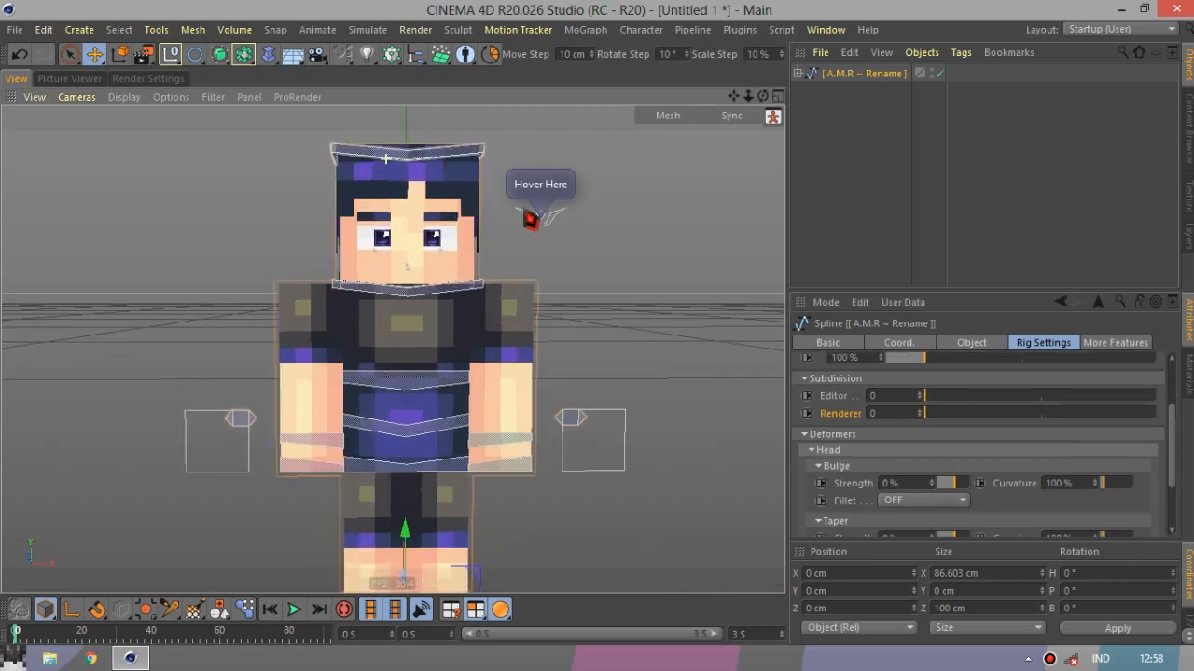
click(963, 483)
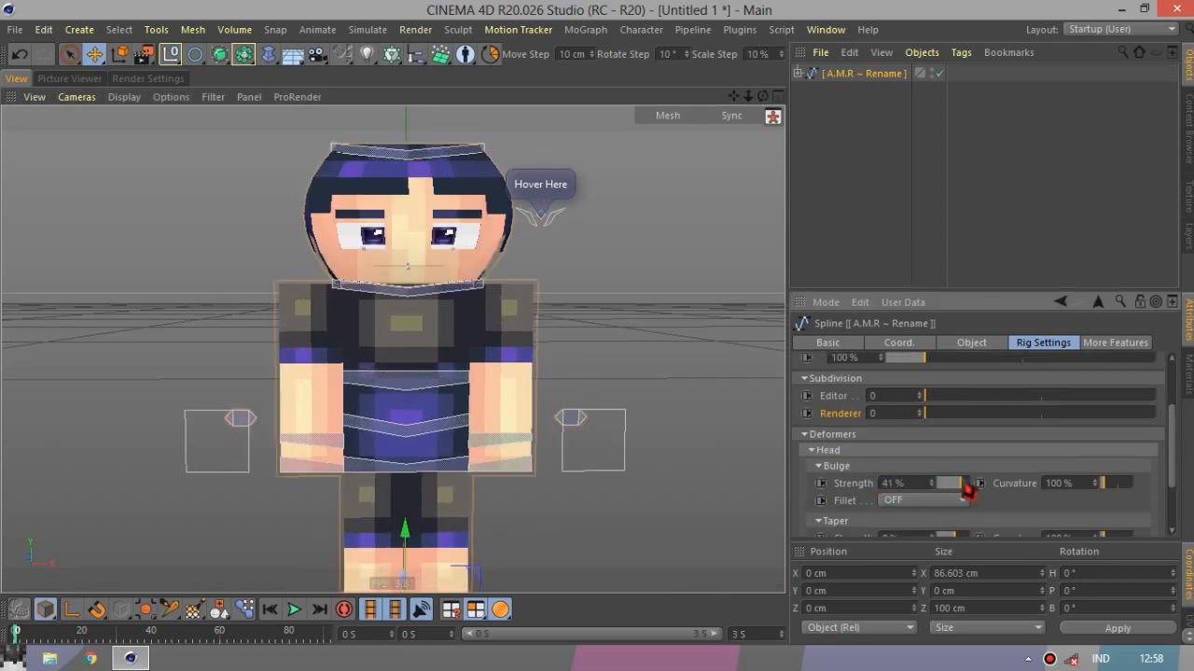
click(28, 60)
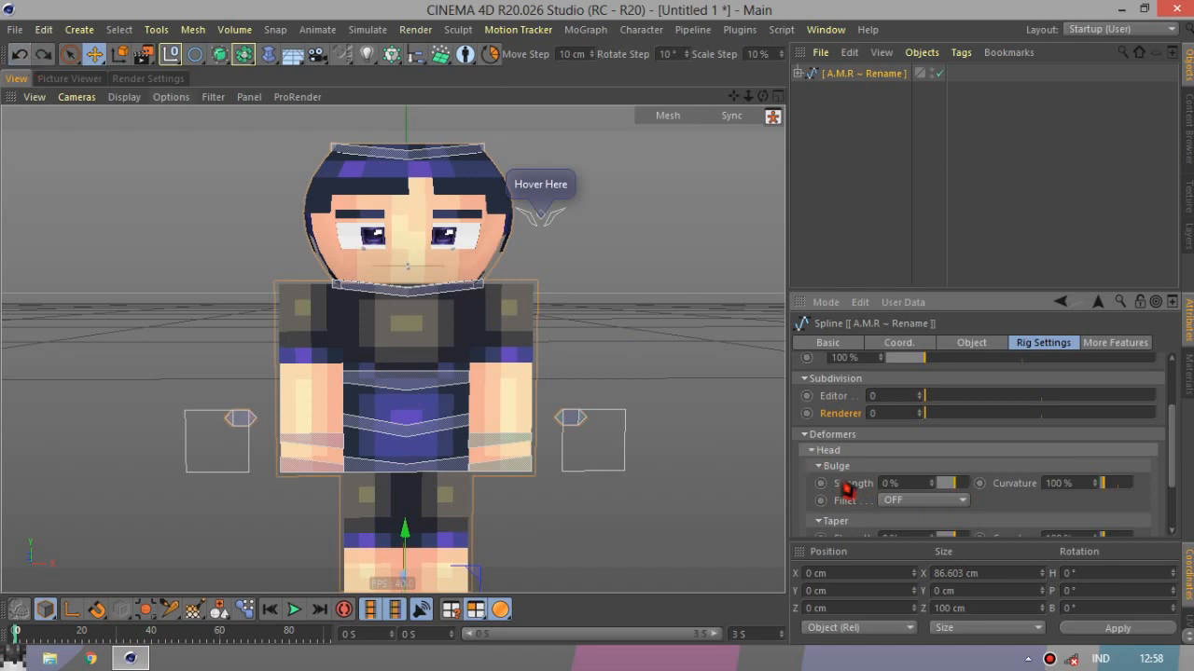
Examine the Bulge, Taper and Bend deformer settings for the rig's body, arms and legs.
drag(1177, 450, 1175, 500)
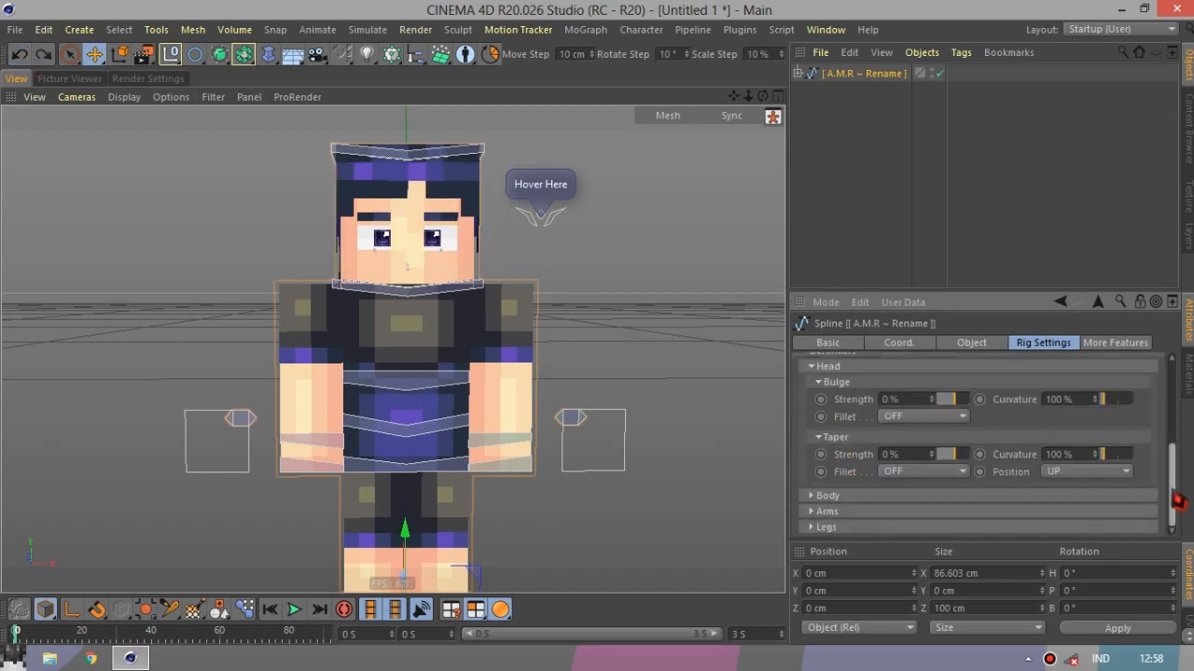
click(856, 499)
scroll(842, 491, down, 3)
click(842, 512)
scroll(843, 509, down, 3)
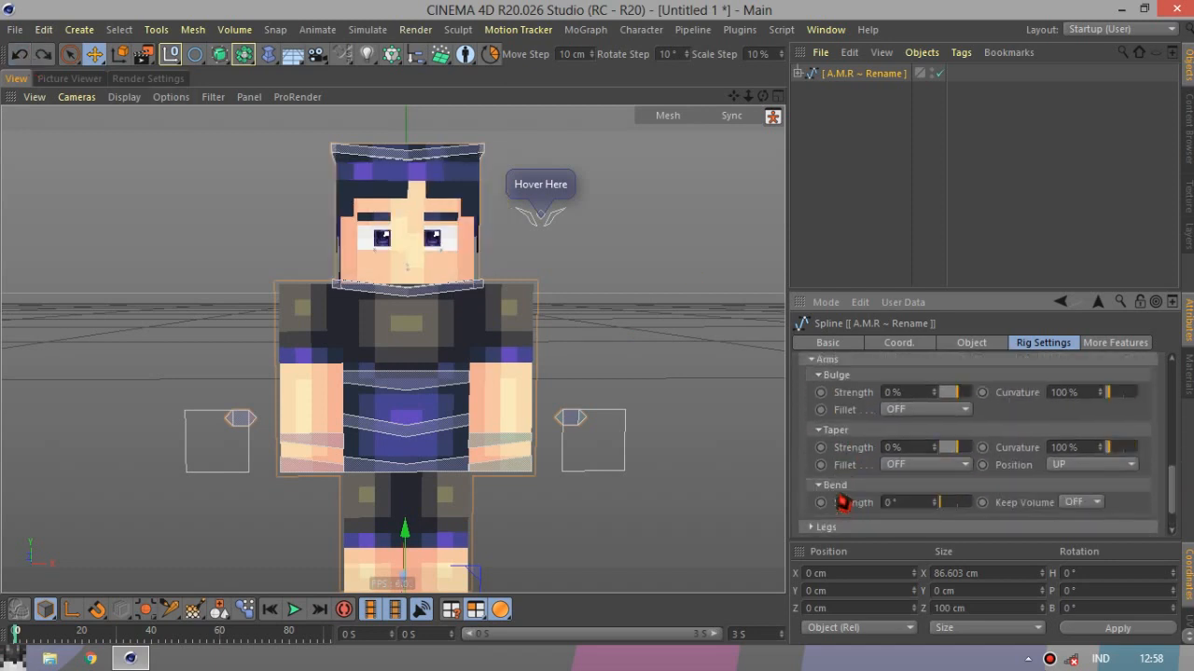
click(921, 529)
scroll(921, 529, down, 3)
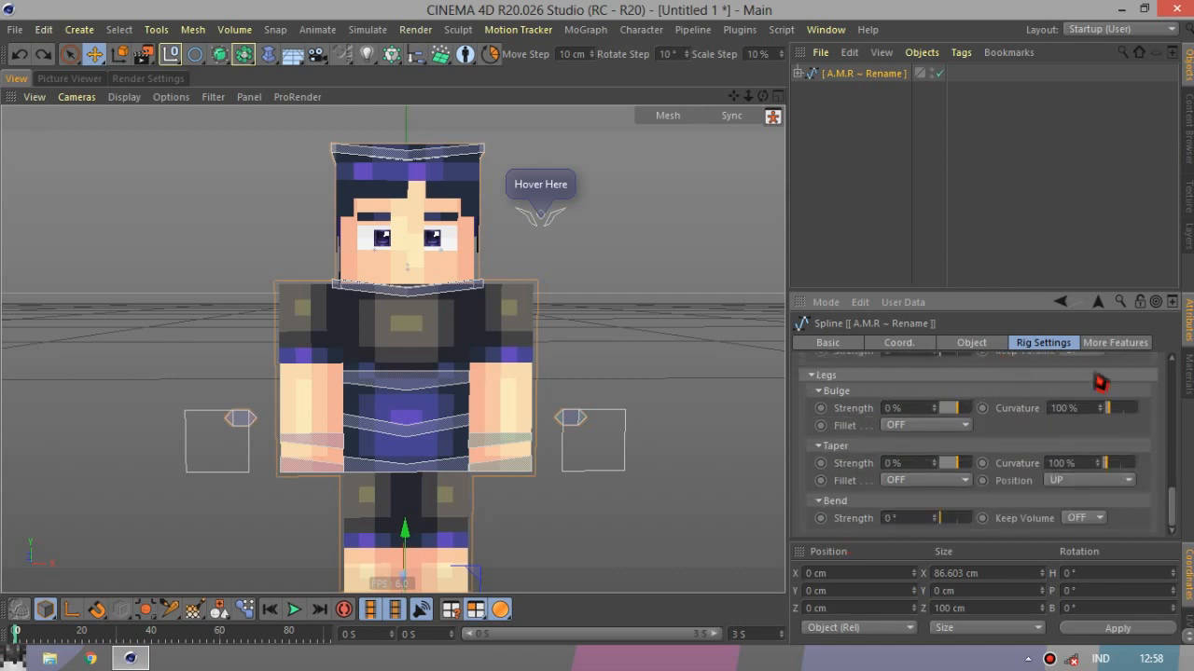
Try the 3px arm width in the rig's additional body-part features, and restore the arms to 4px.
click(1116, 344)
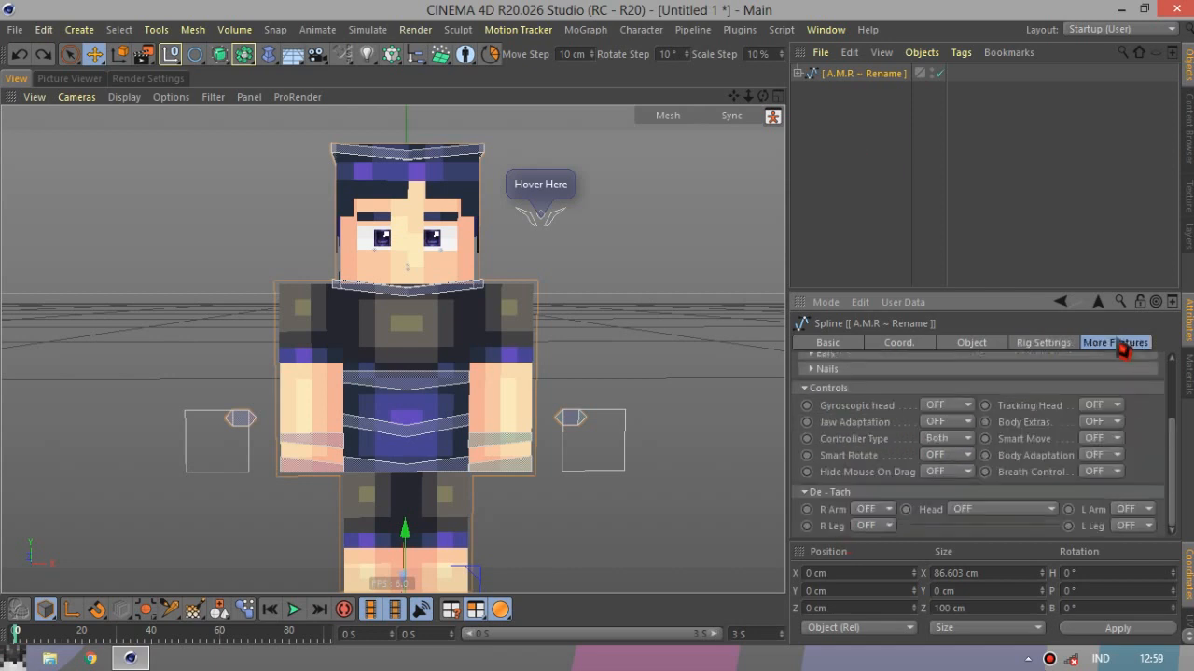
scroll(1173, 482, up, 3)
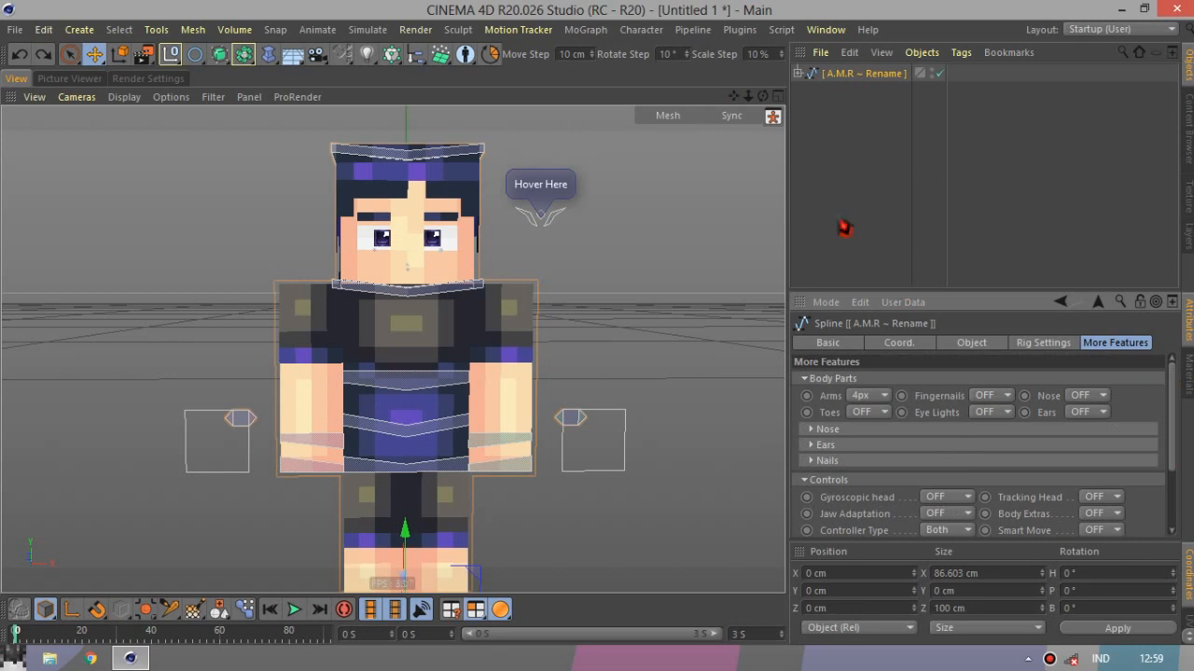
click(875, 398)
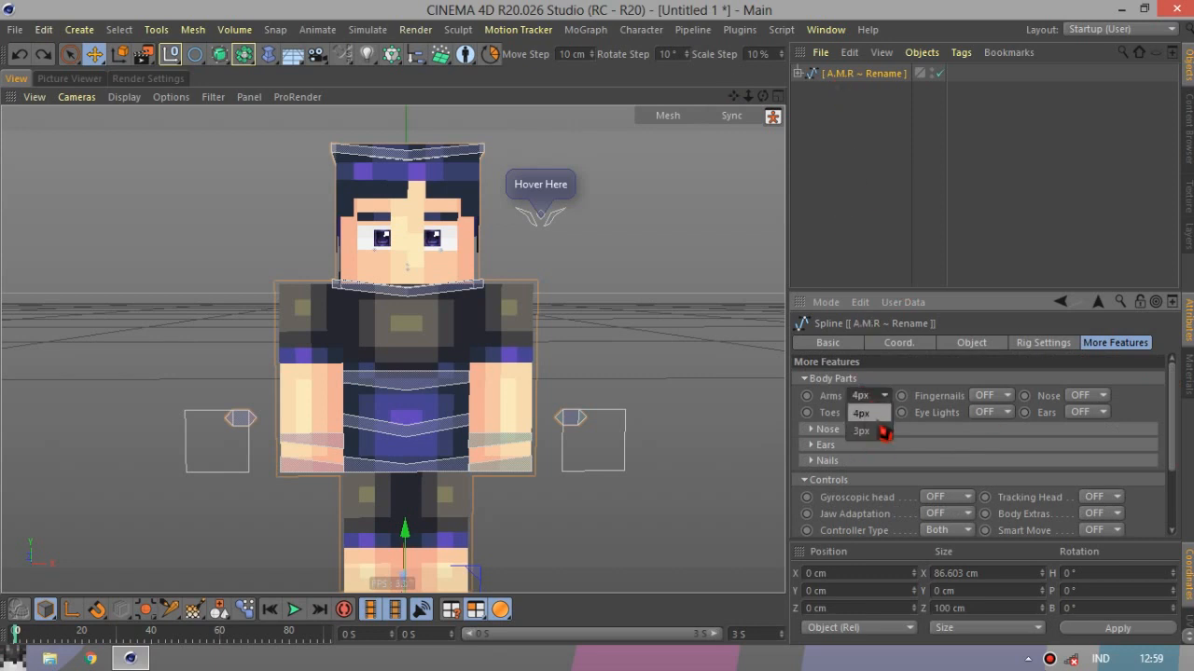
click(877, 431)
click(859, 396)
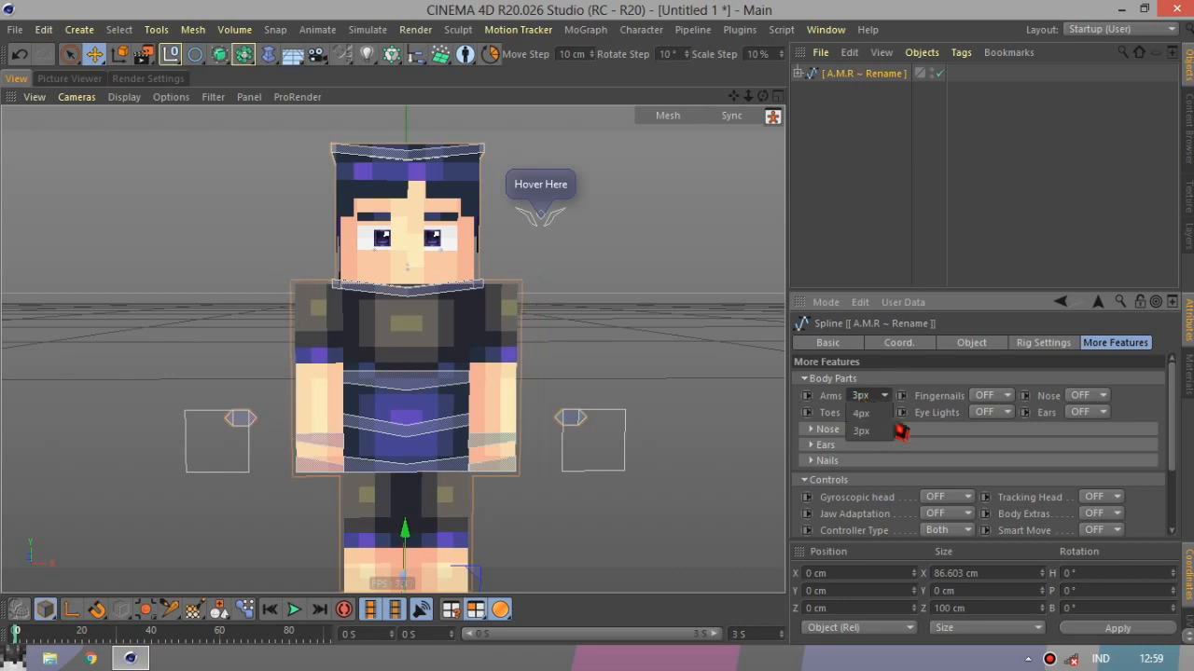
click(862, 413)
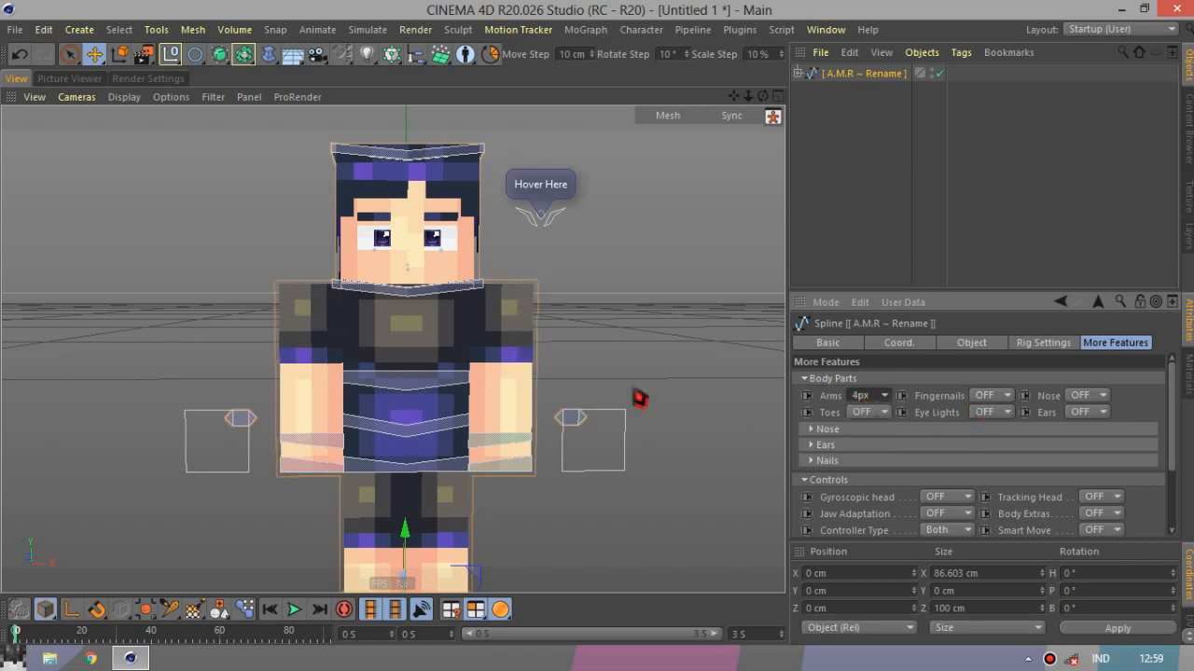
Turn on the rig's Toes option and view the feet up close.
drag(733, 98, 859, 229)
click(867, 412)
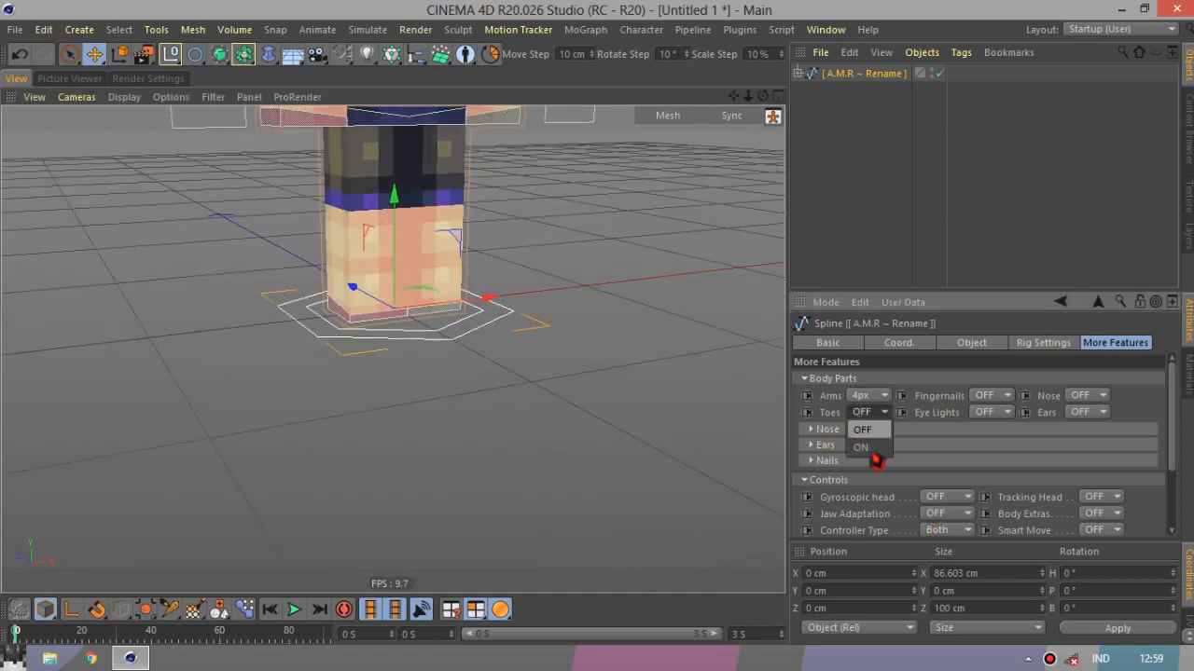
click(874, 457)
scroll(287, 255, up, 3)
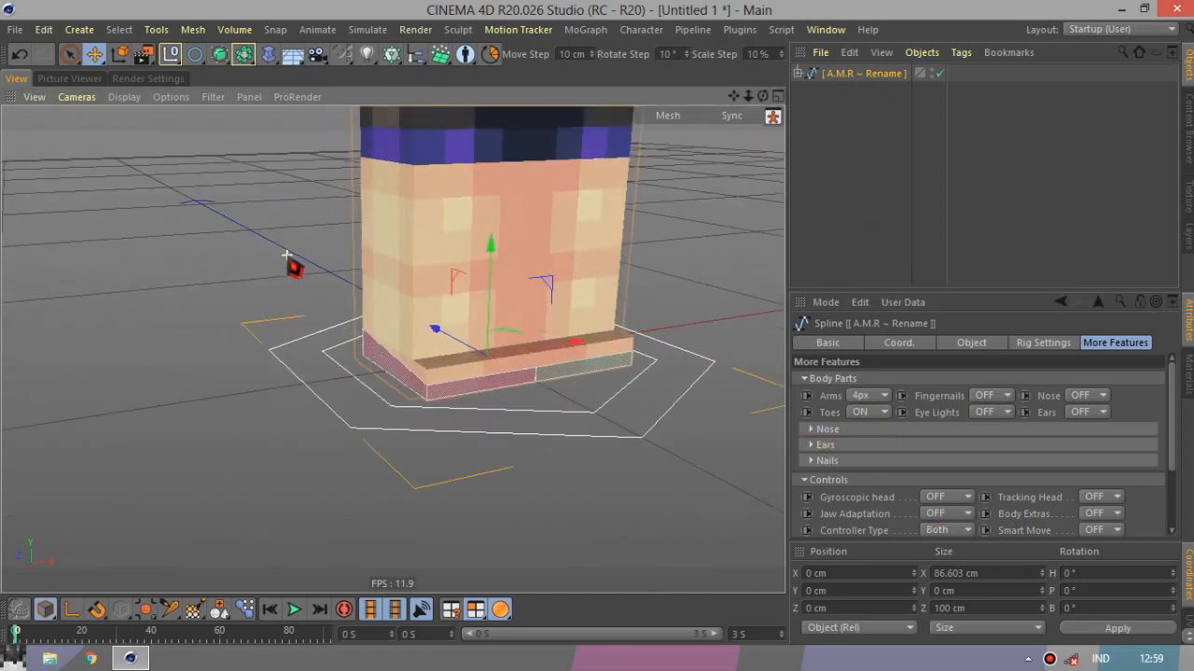
Preview the toes with the editor subdivision at 1, and reset it to 0.
click(1042, 342)
drag(961, 492, 986, 495)
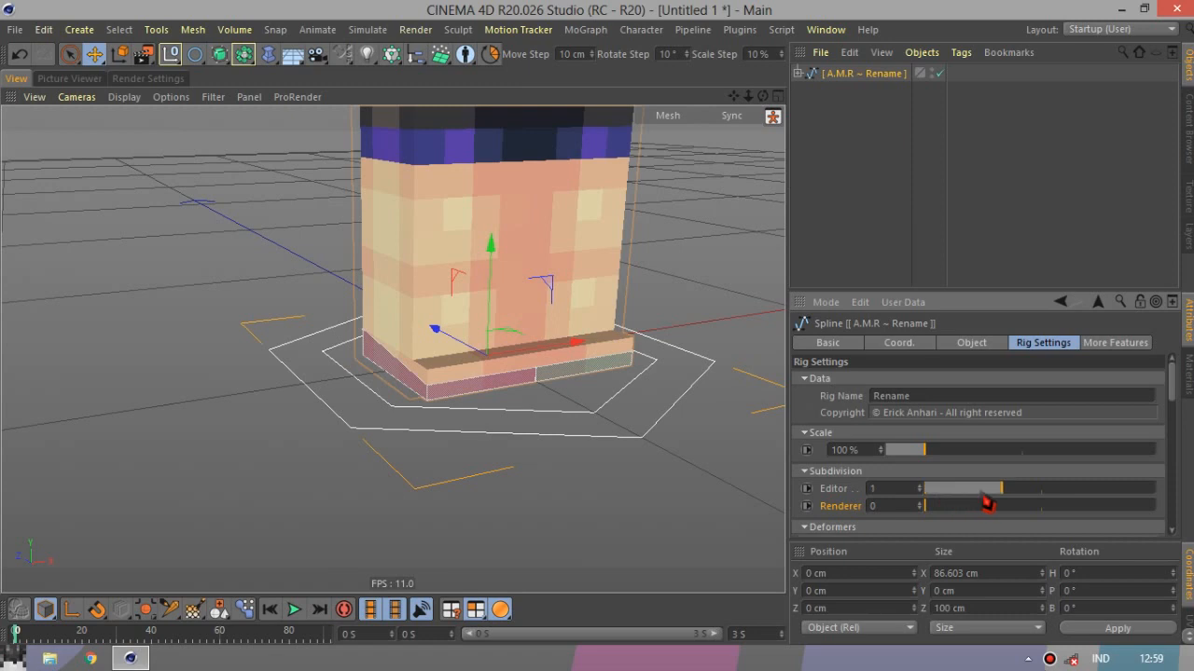
click(927, 492)
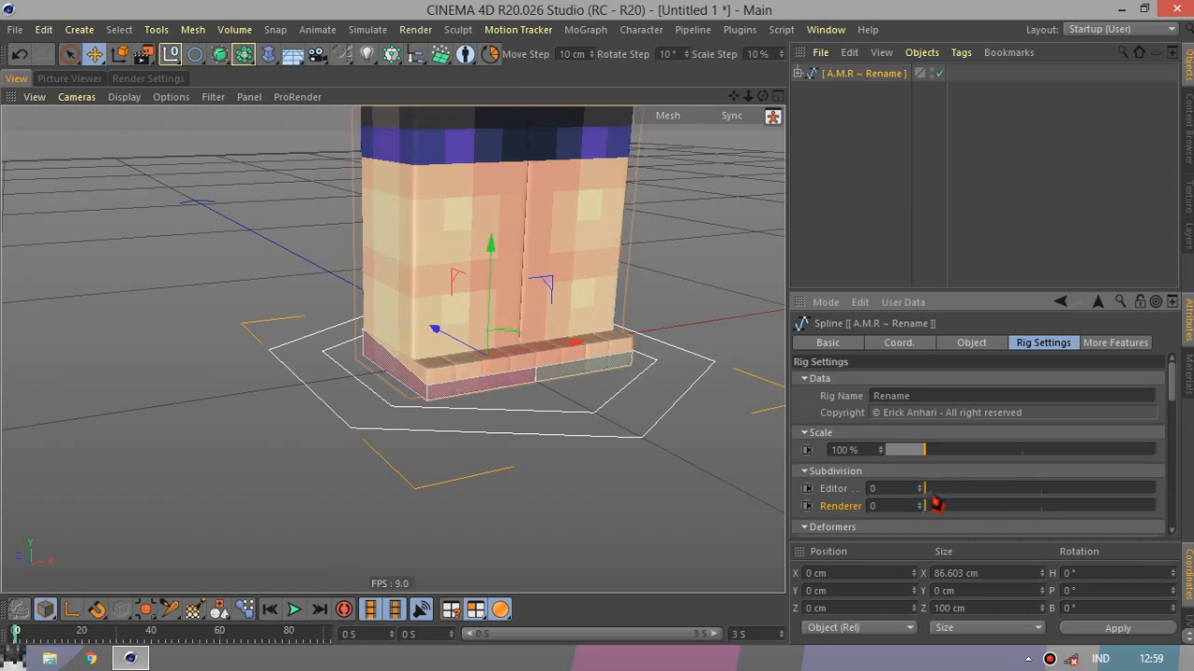
Turn off the Toes option in the rig's additional body-part features.
click(1105, 343)
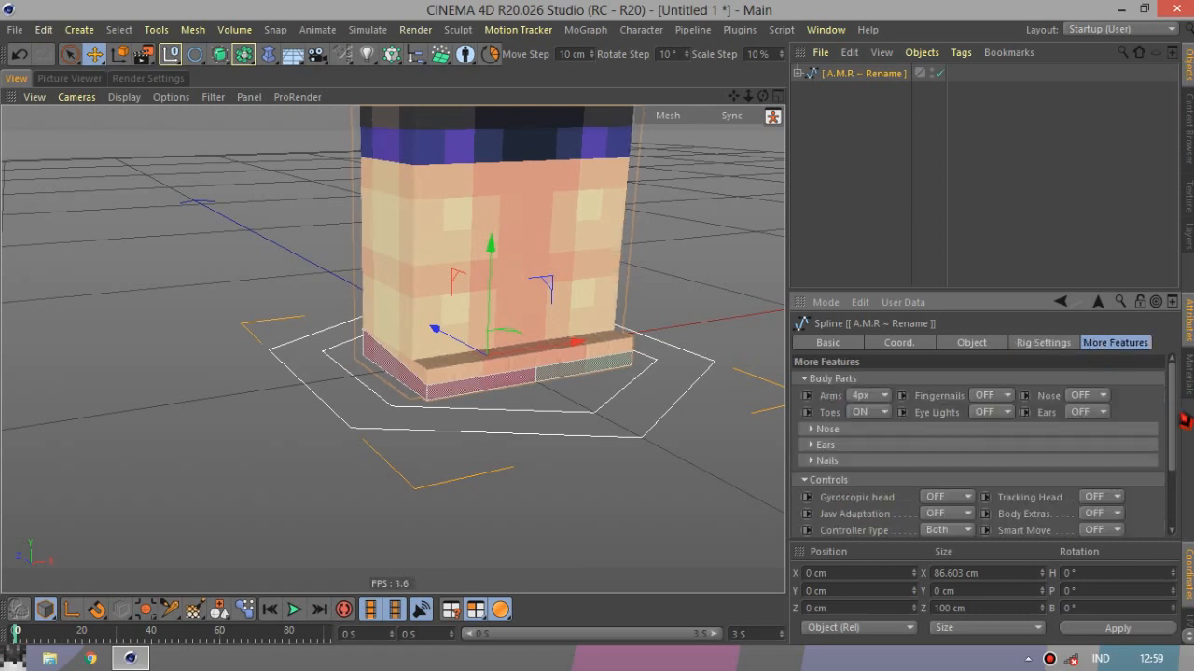
drag(1173, 433, 1171, 429)
click(867, 412)
click(885, 433)
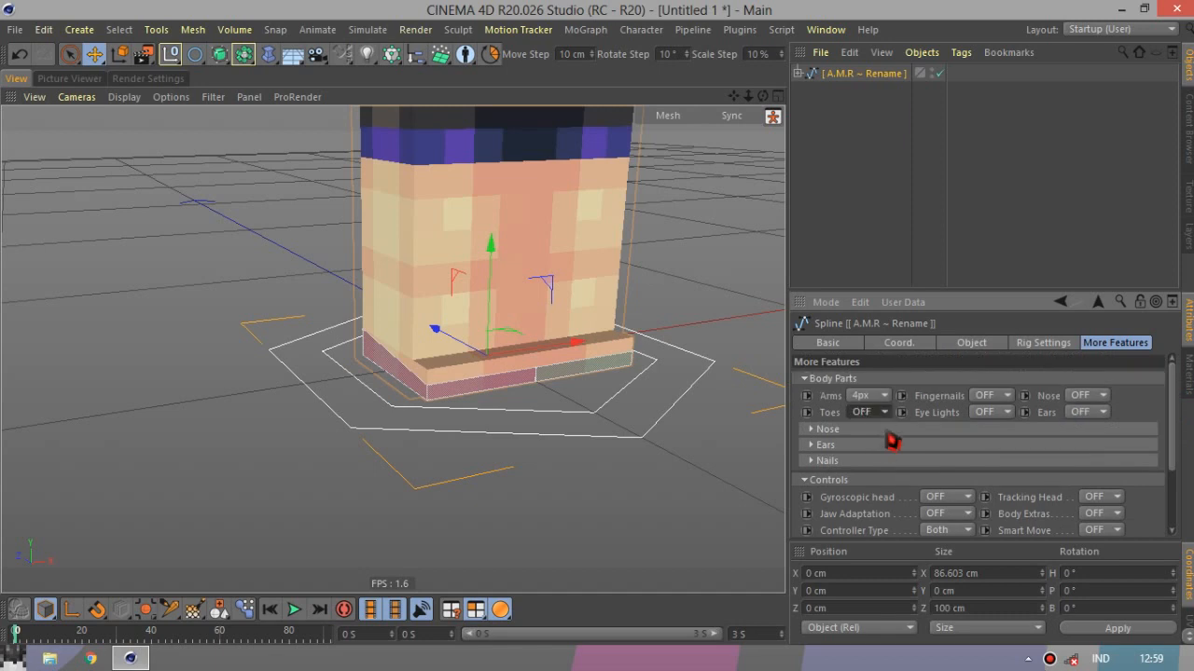
Change the X position of the plane controller beside the hand to bring out the hand's fingers.
alt+right_drag(564, 475, 463, 343)
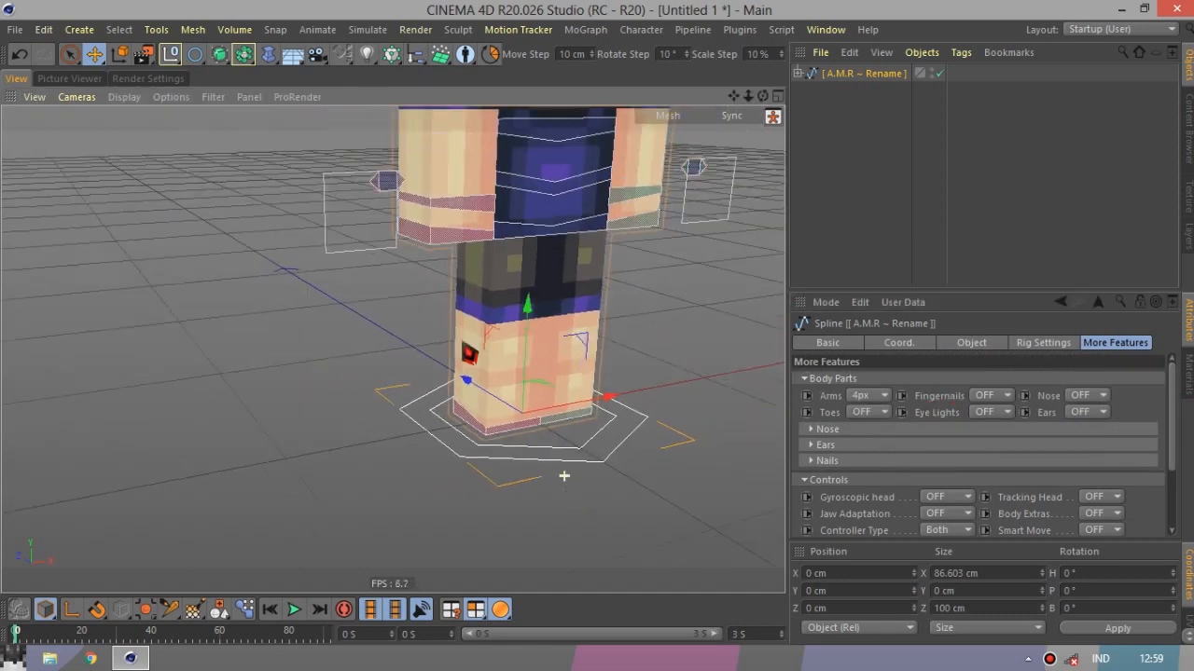
scroll(317, 168, up, 3)
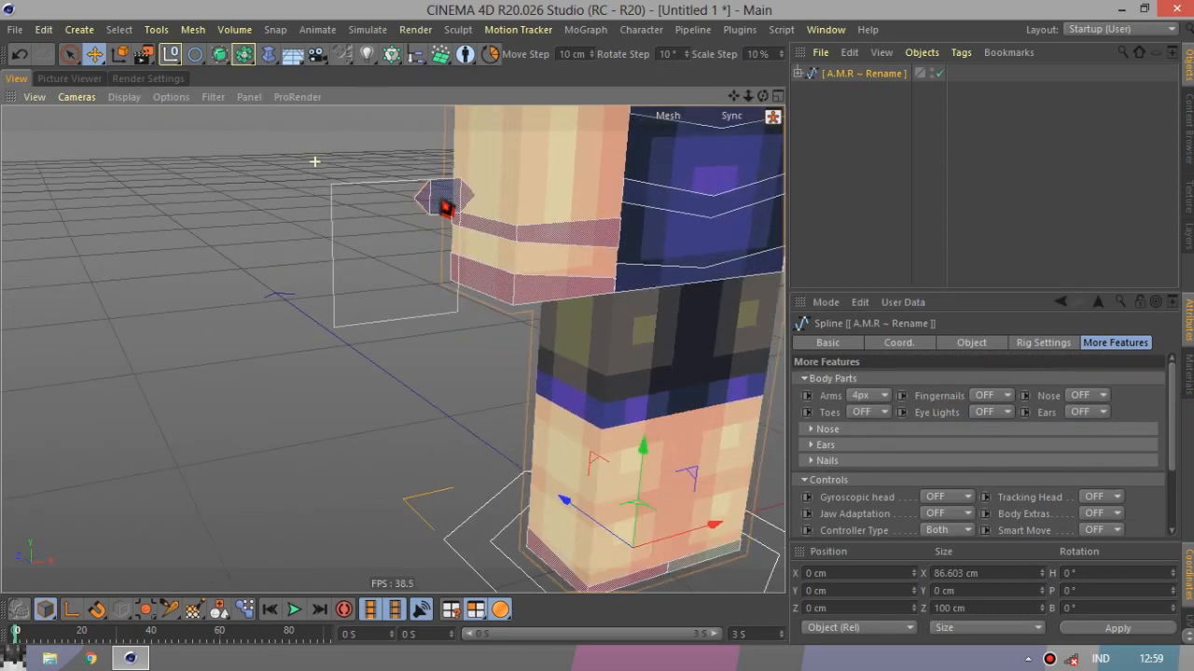
click(445, 201)
click(863, 572)
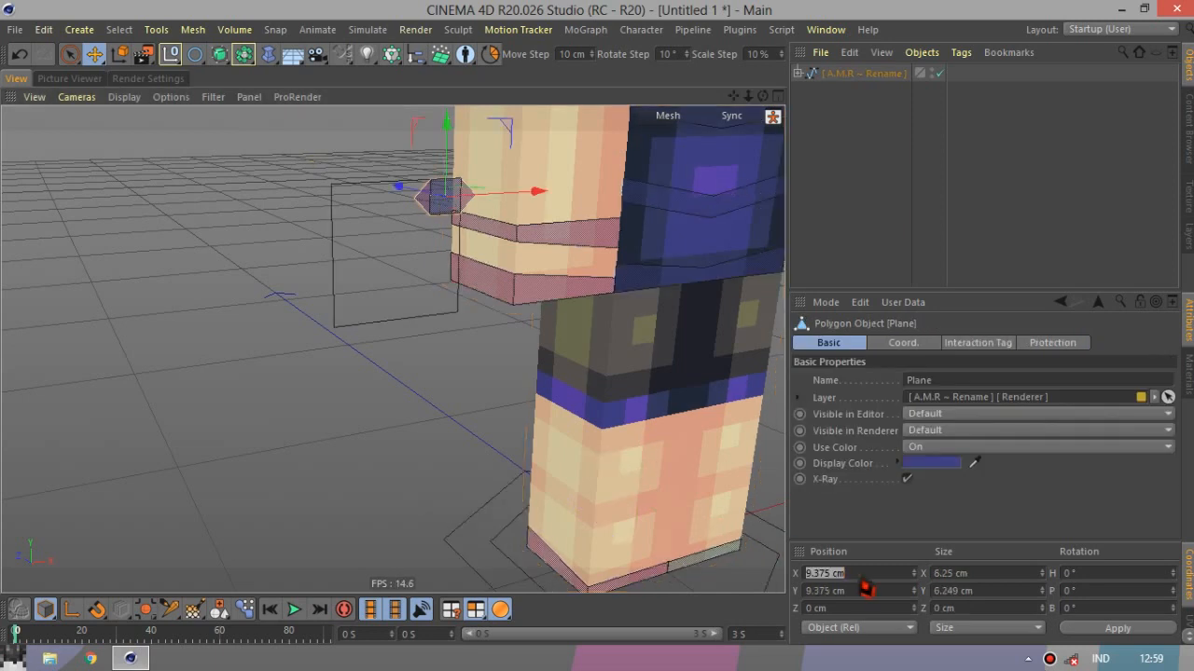
Turn on the rig's Fingernails option and view the hand up close.
click(892, 77)
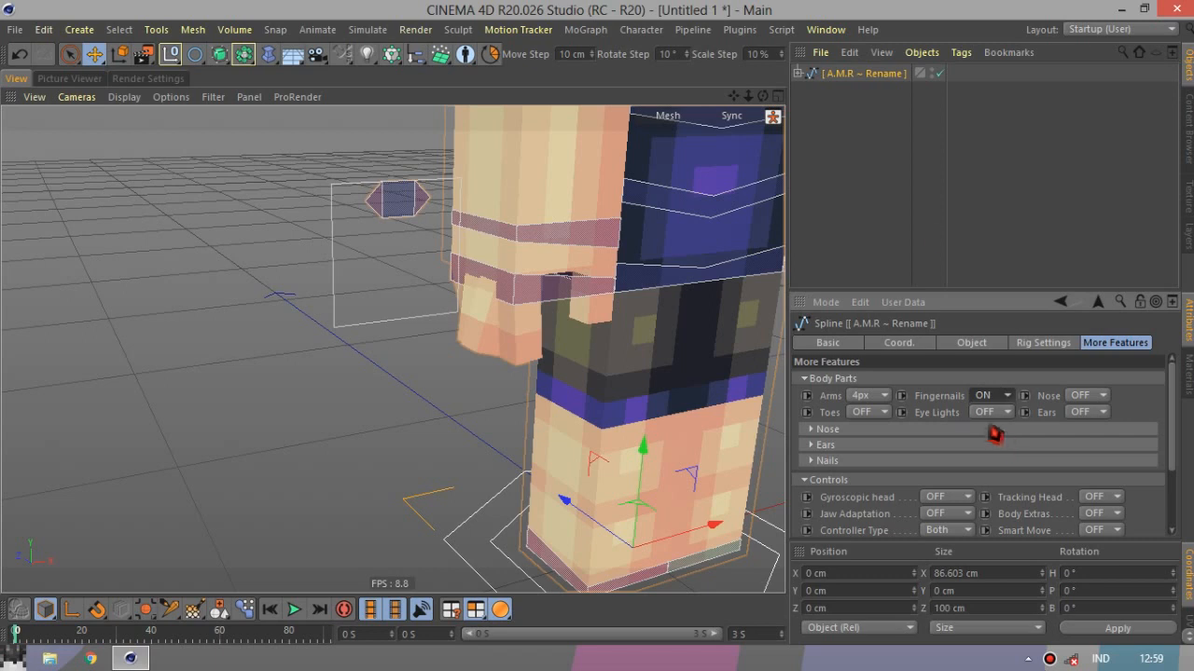
click(930, 192)
scroll(522, 340, up, 5)
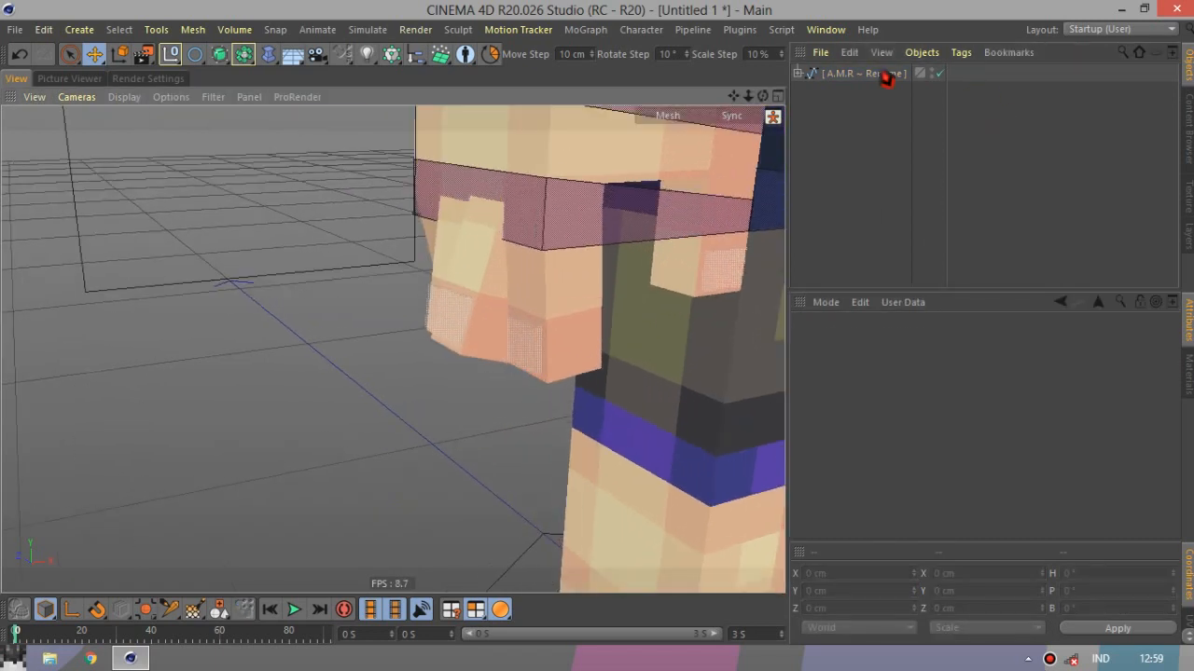
Preview the hand and fingernails with the rig's editor subdivision at 1 and at 3.
click(886, 75)
click(1036, 343)
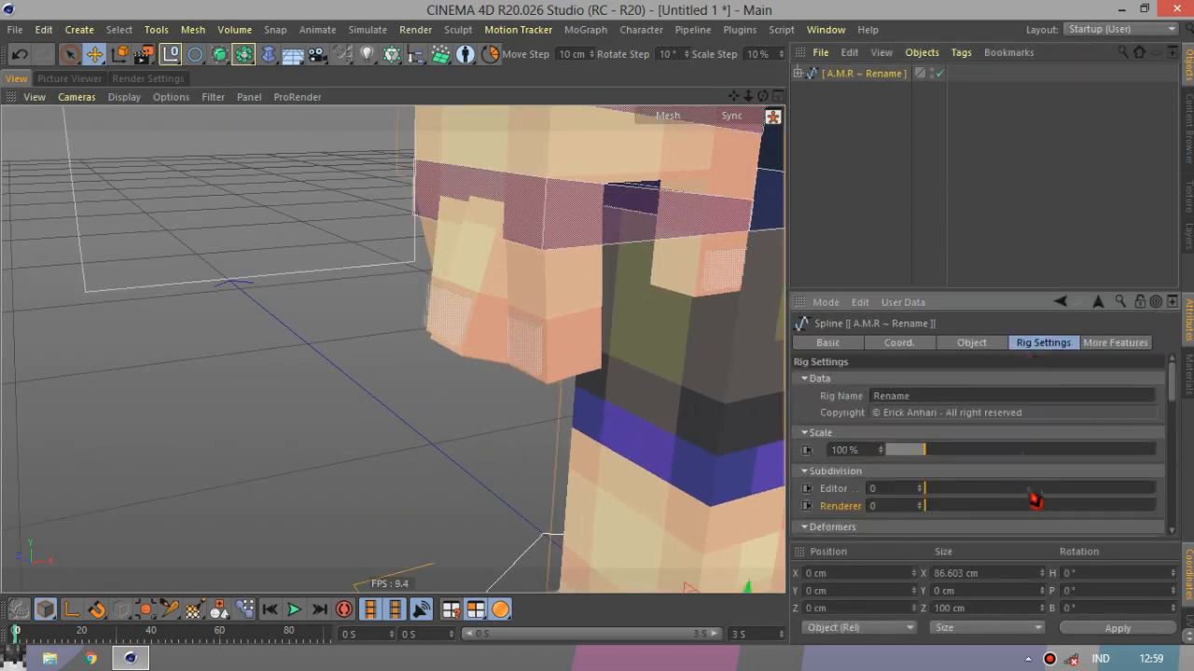
click(1029, 490)
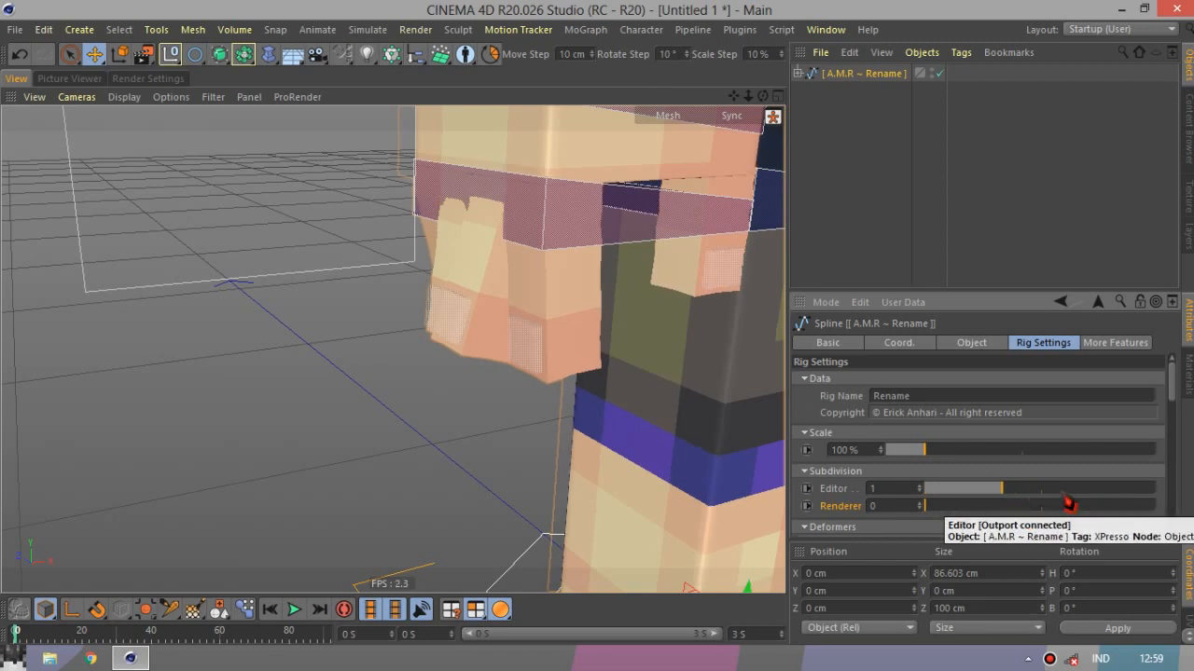
click(1150, 490)
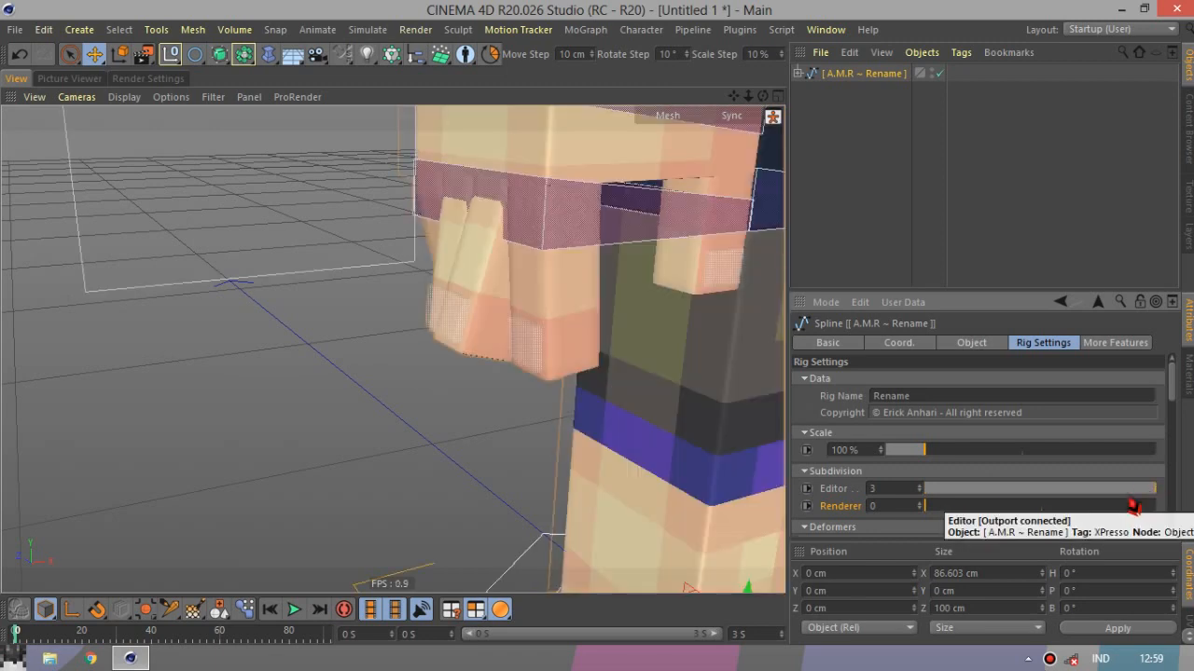
Turn off the Fingernails option in the rig's additional body-part features.
click(1099, 345)
click(1002, 399)
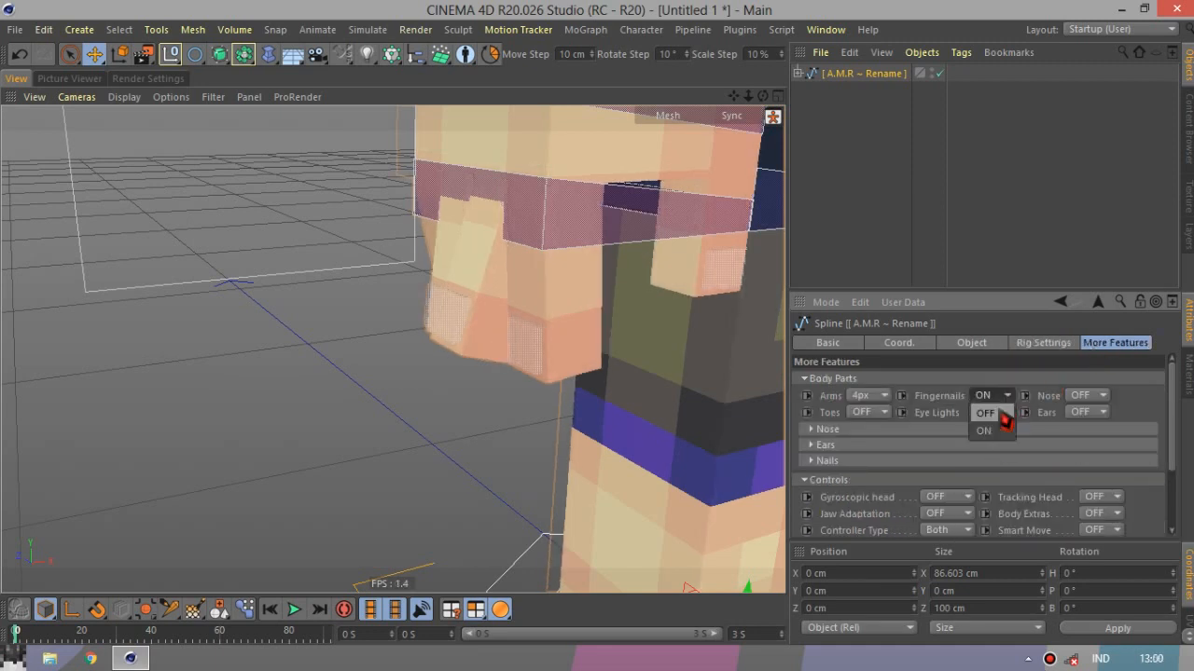
click(1002, 412)
Turn on the rig's Eye Lights option and view the character's face and upper body.
scroll(373, 505, down, 4)
scroll(373, 505, down, 5)
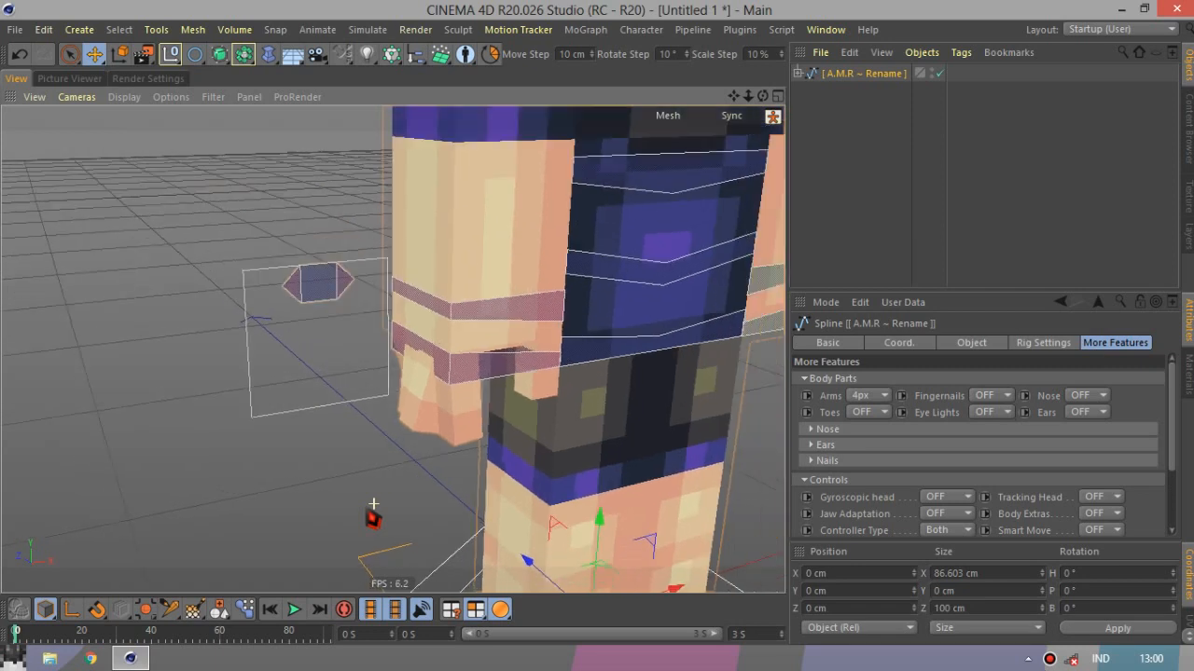
scroll(373, 505, down, 3)
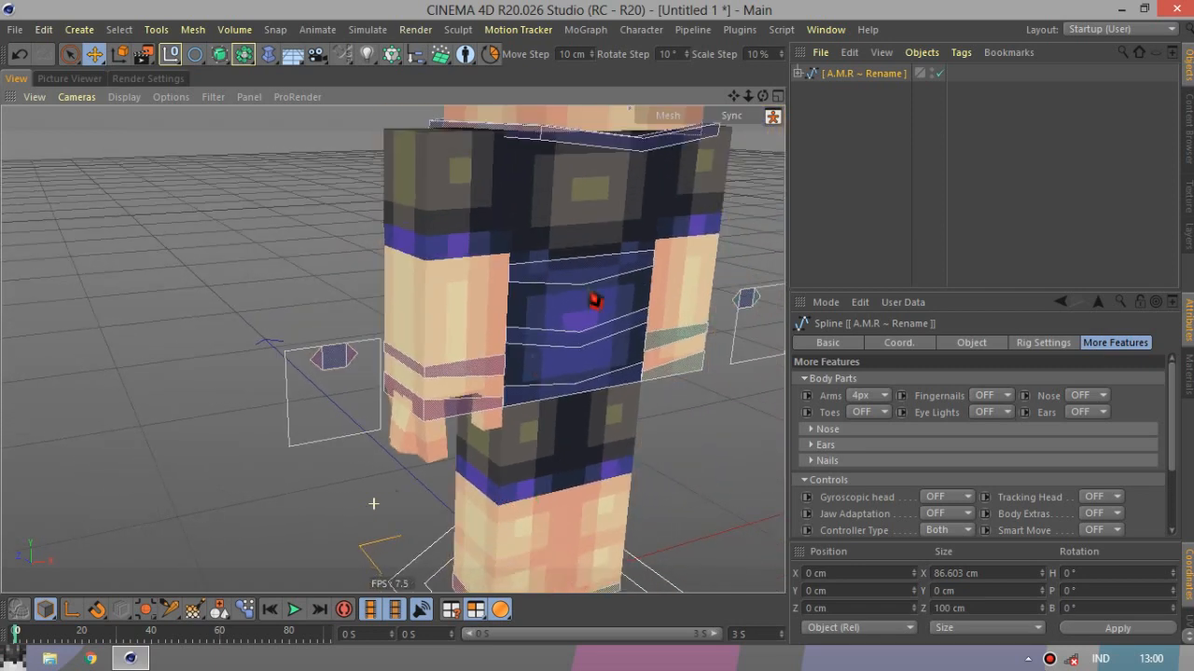
scroll(373, 505, down, 2)
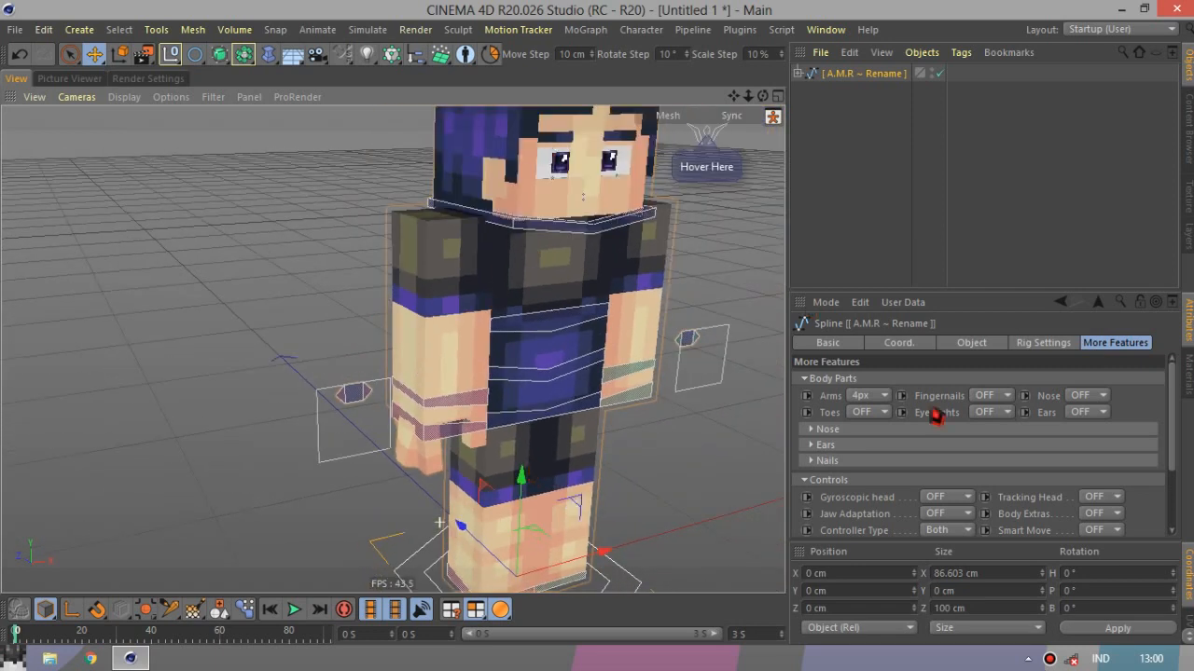
click(1007, 413)
click(985, 448)
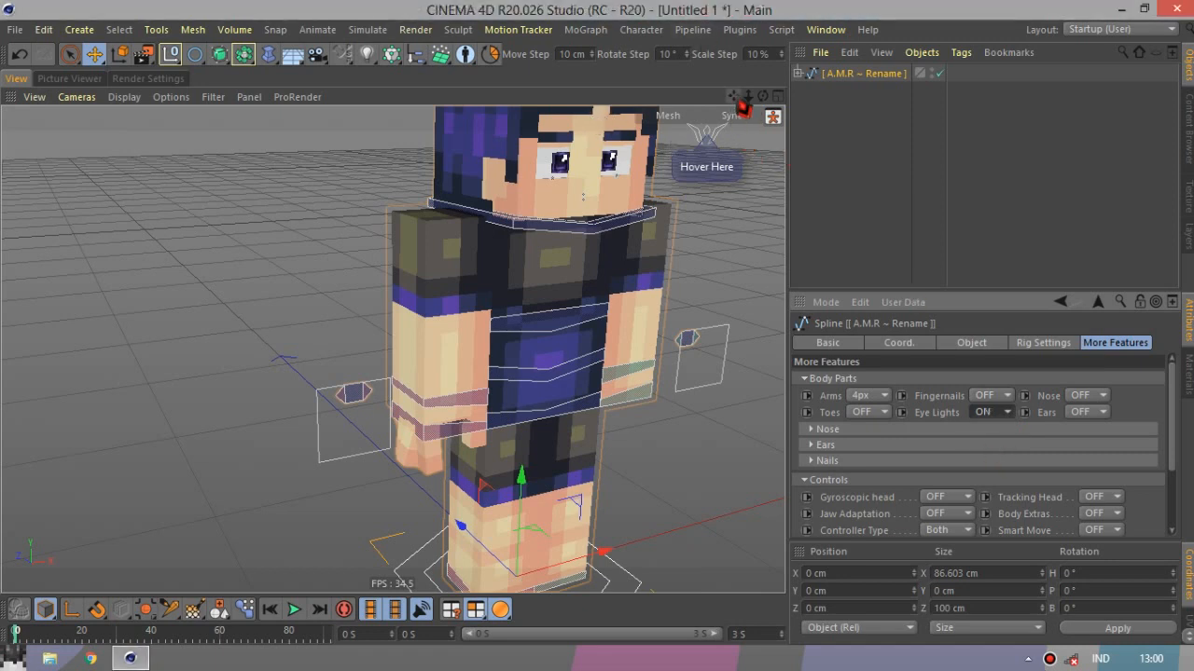
drag(734, 96, 734, 98)
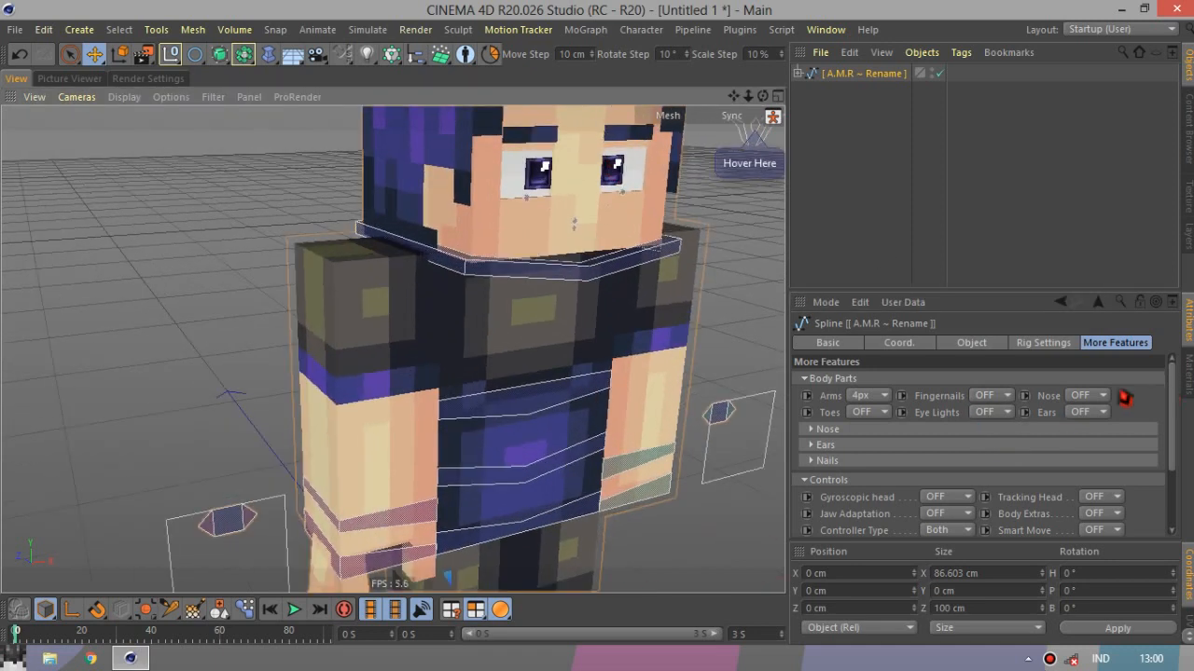
Turn on the rig's Nose and Ears options and view the head up close.
click(1086, 395)
click(1089, 430)
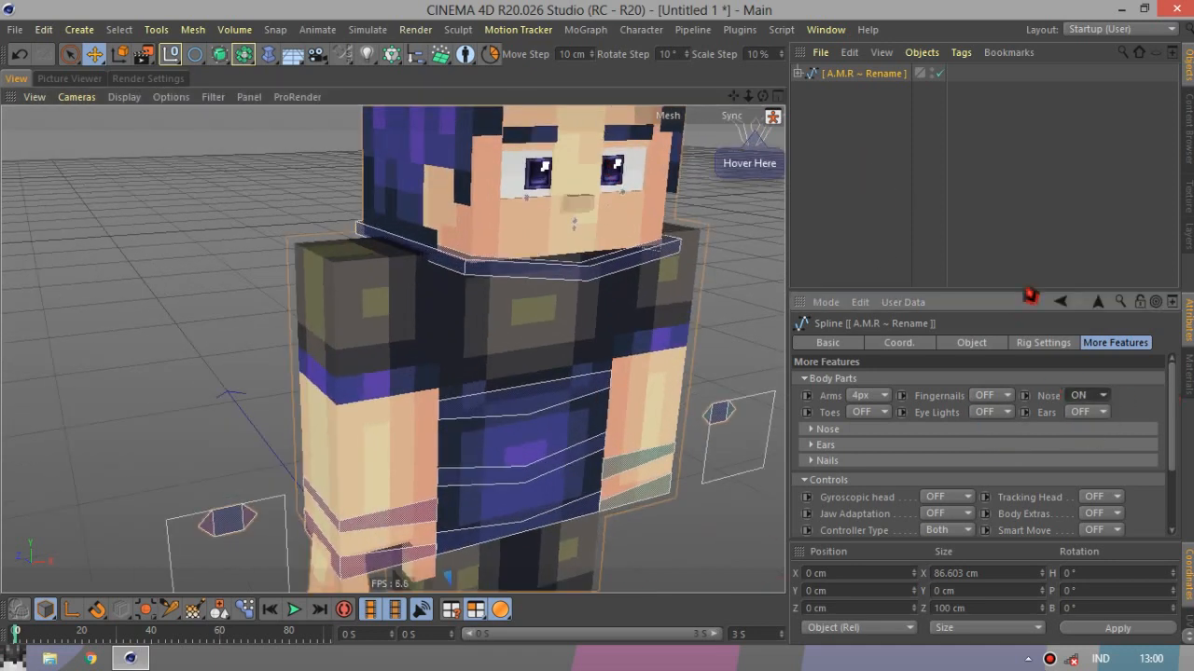
click(1086, 411)
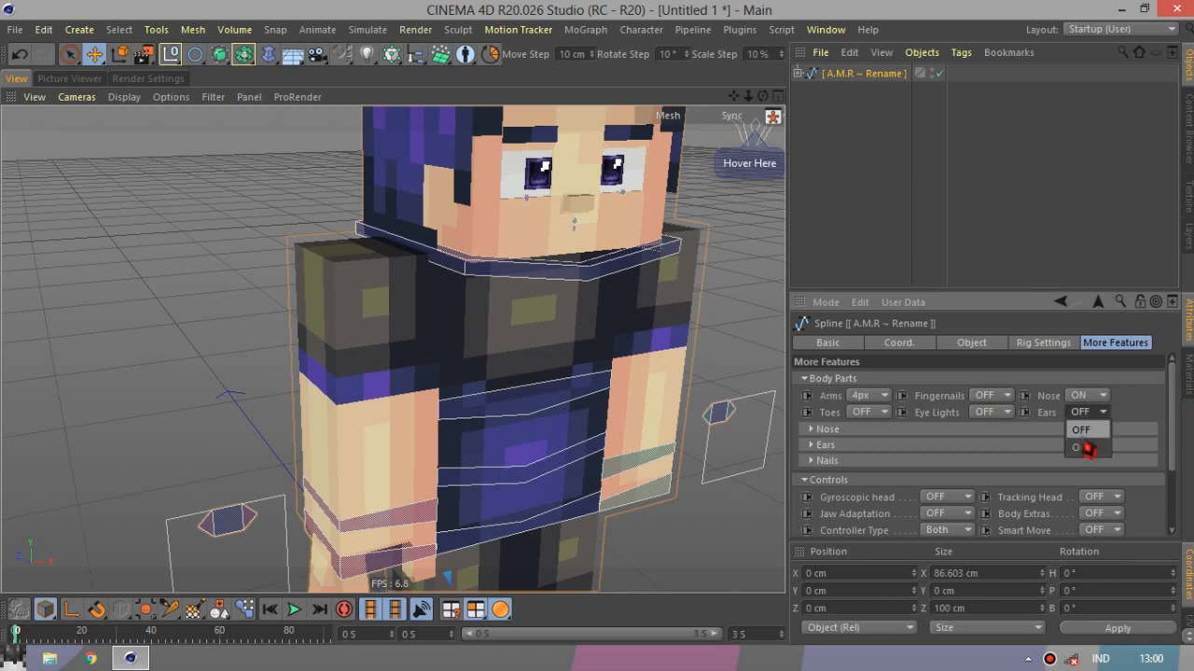
click(1087, 445)
scroll(392, 348, up, 6)
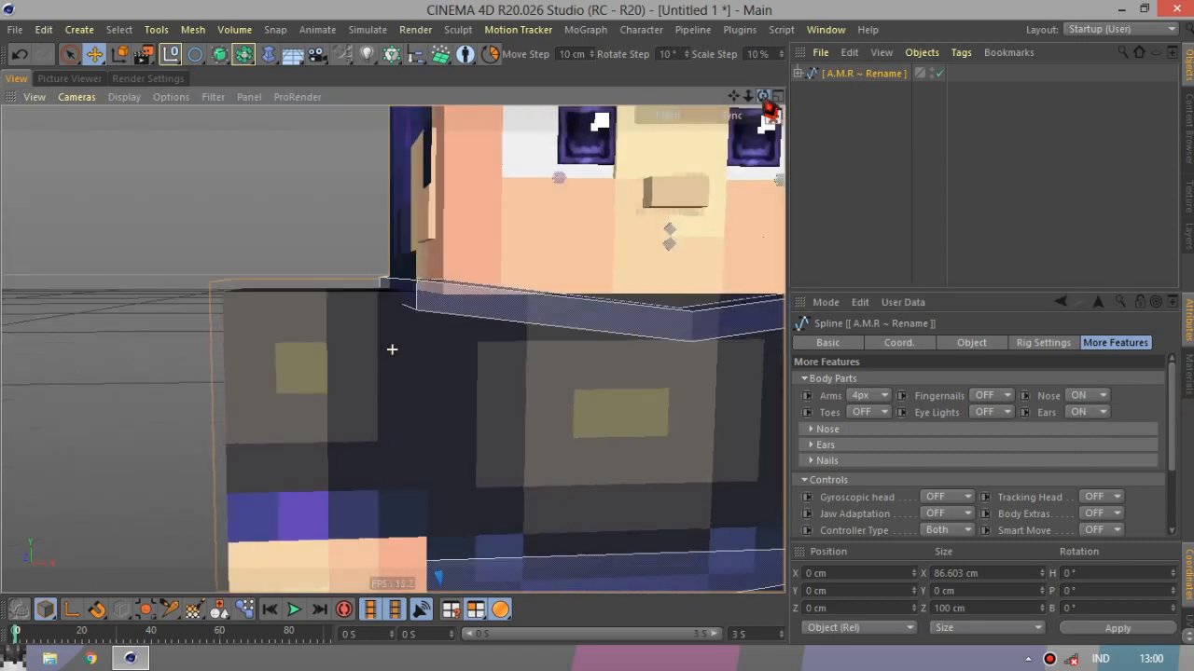
Switch the Ears option off and on again to compare the head with and without ears.
click(1086, 411)
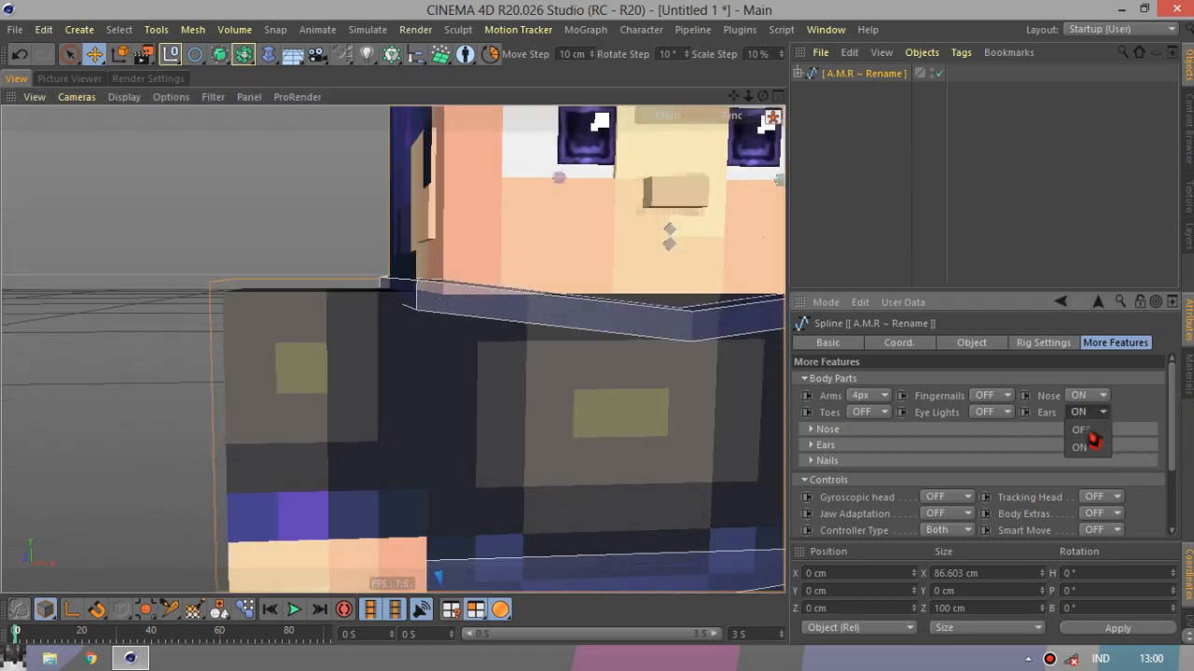
click(1089, 429)
click(1086, 412)
click(1091, 445)
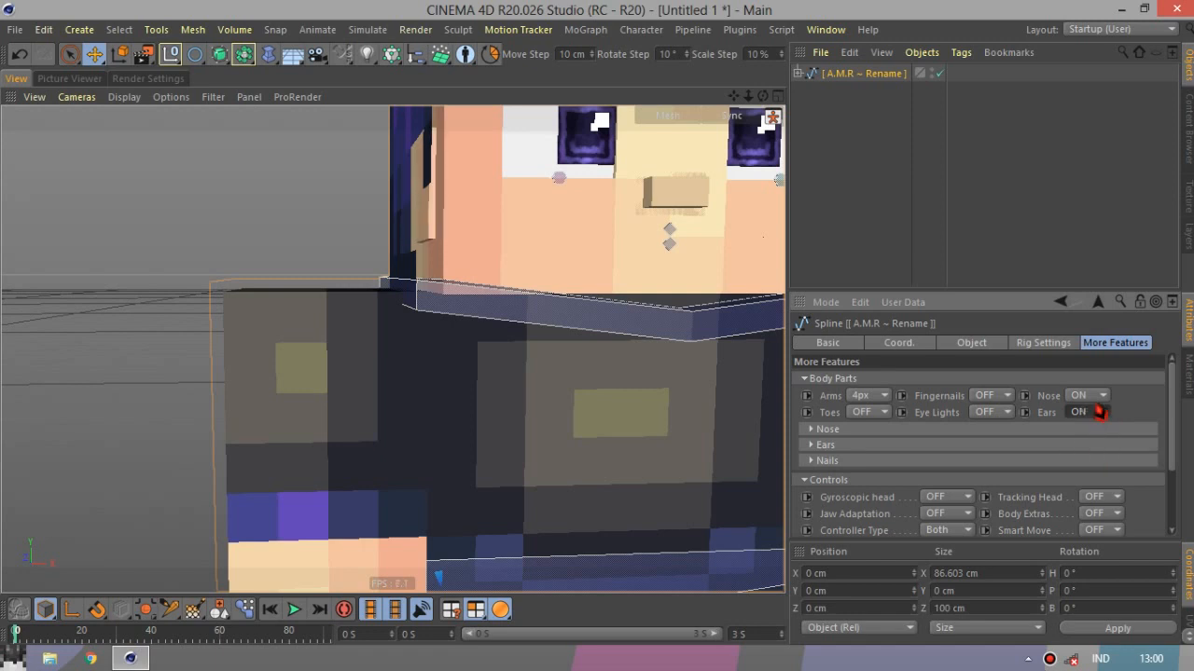
Expand the nose settings and reduce the nose's X value to 0%.
click(854, 431)
scroll(401, 396, down, 5)
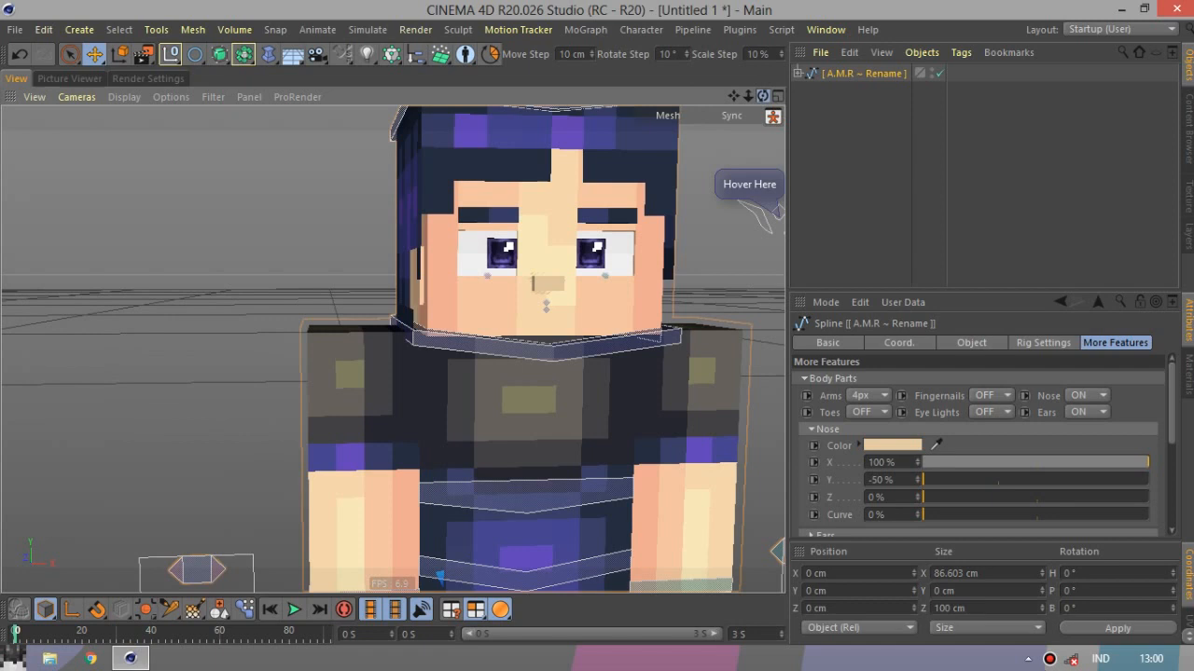
drag(762, 96, 837, 119)
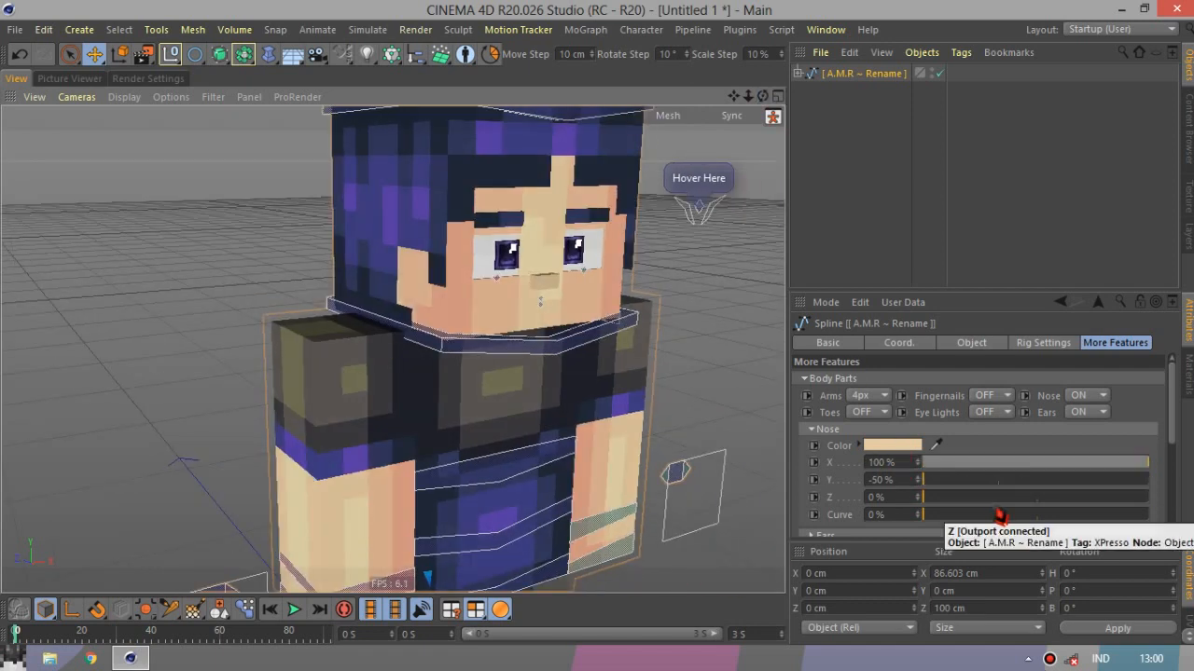
scroll(574, 277, up, 3)
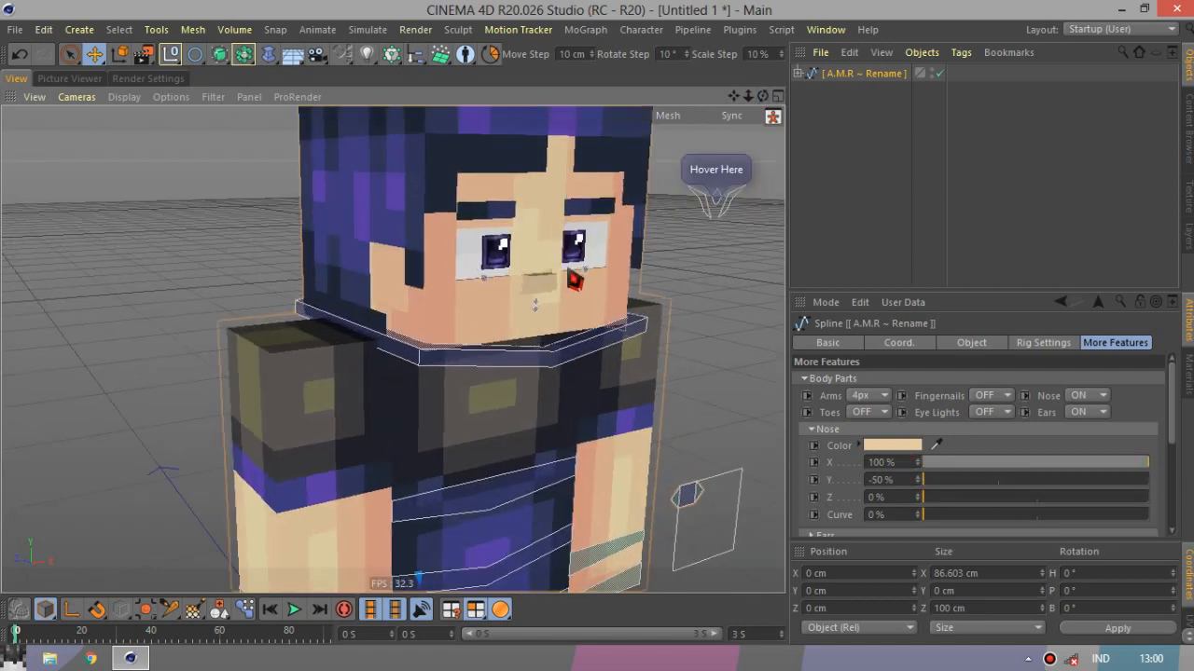
drag(1153, 471, 886, 473)
drag(764, 97, 695, 83)
drag(925, 464, 816, 464)
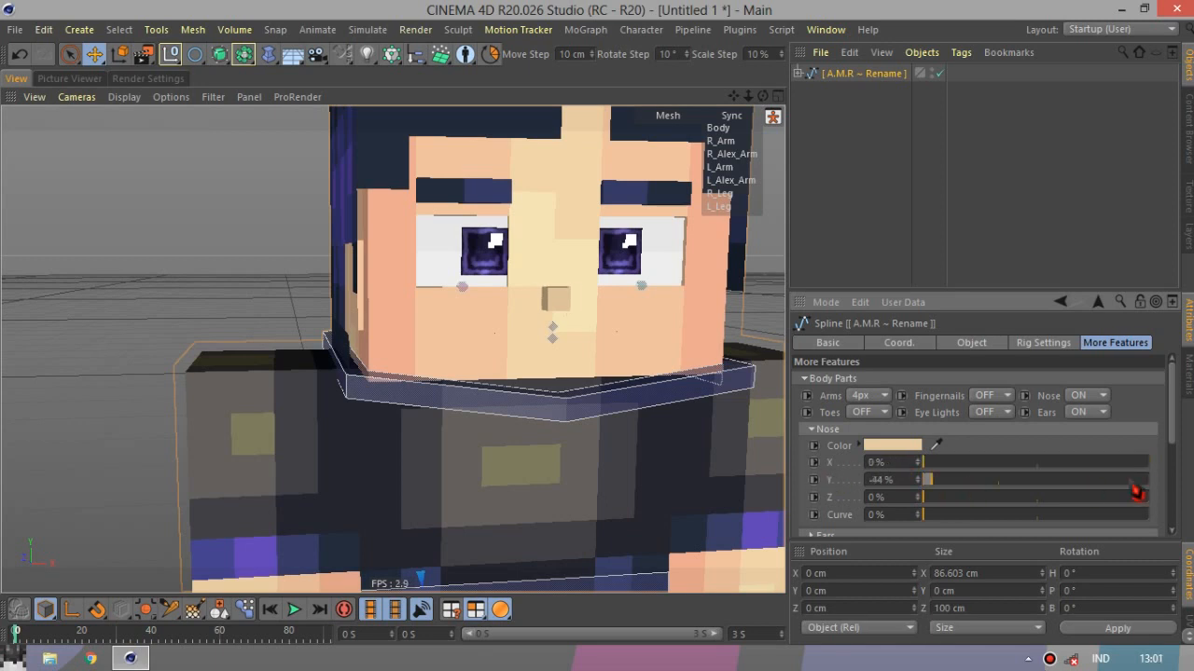
Set the nose's Y, Z and X values to 100%, viewing the face from the side.
drag(1134, 483, 1166, 487)
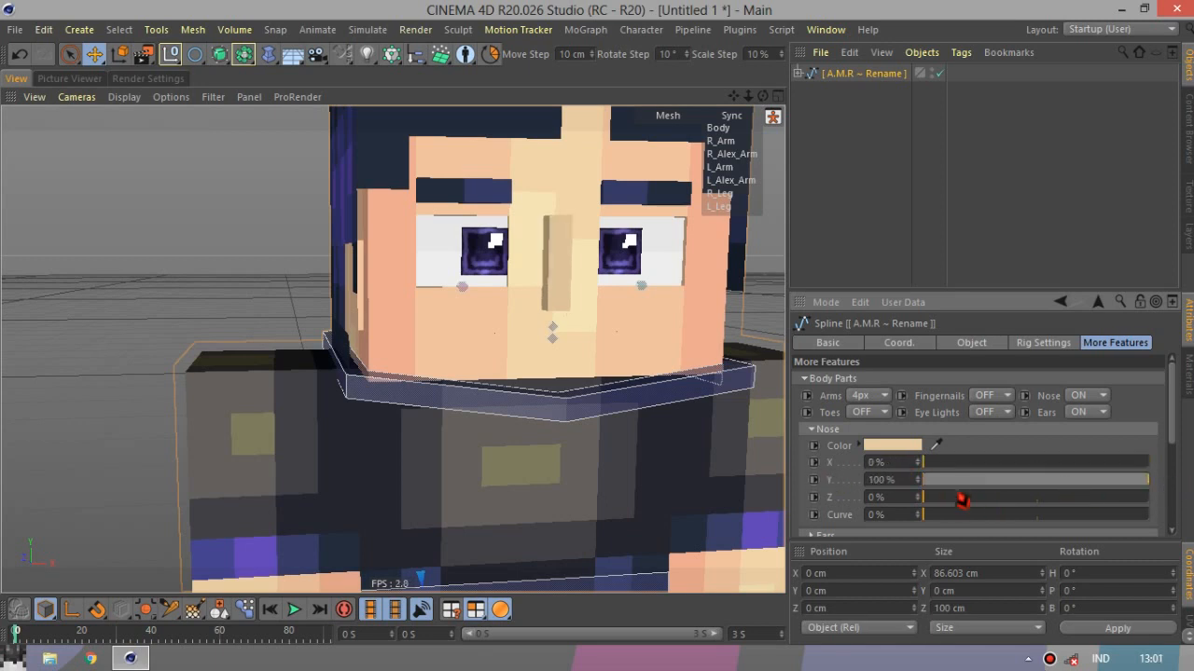
drag(763, 97, 844, 104)
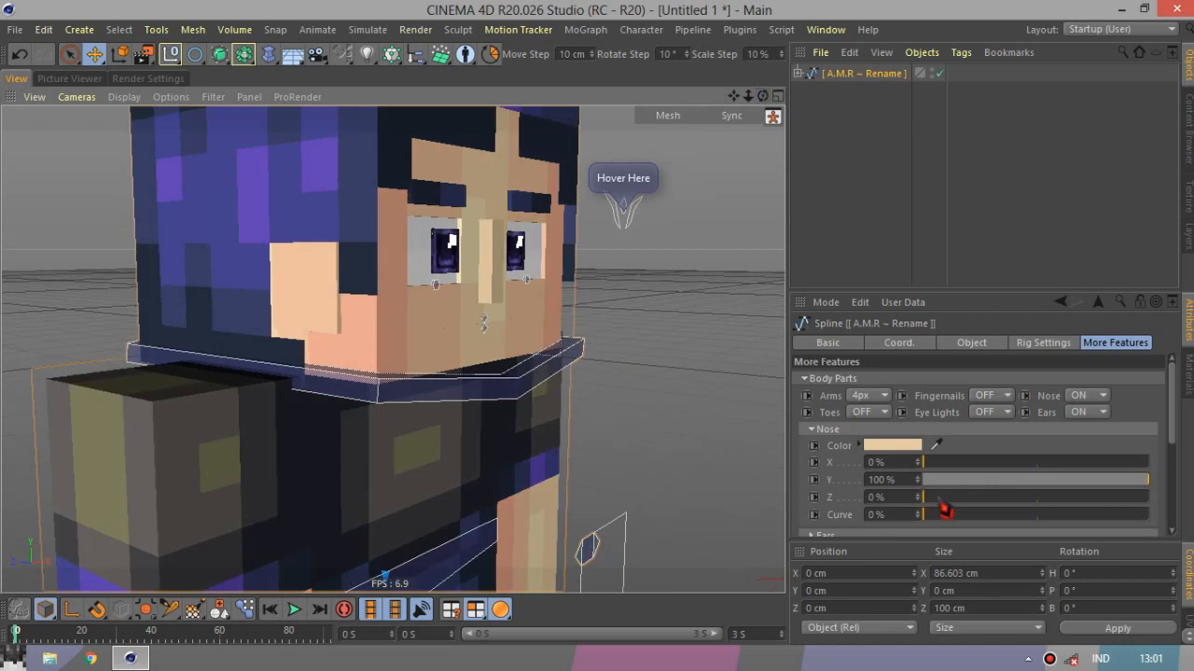
drag(937, 499, 1183, 499)
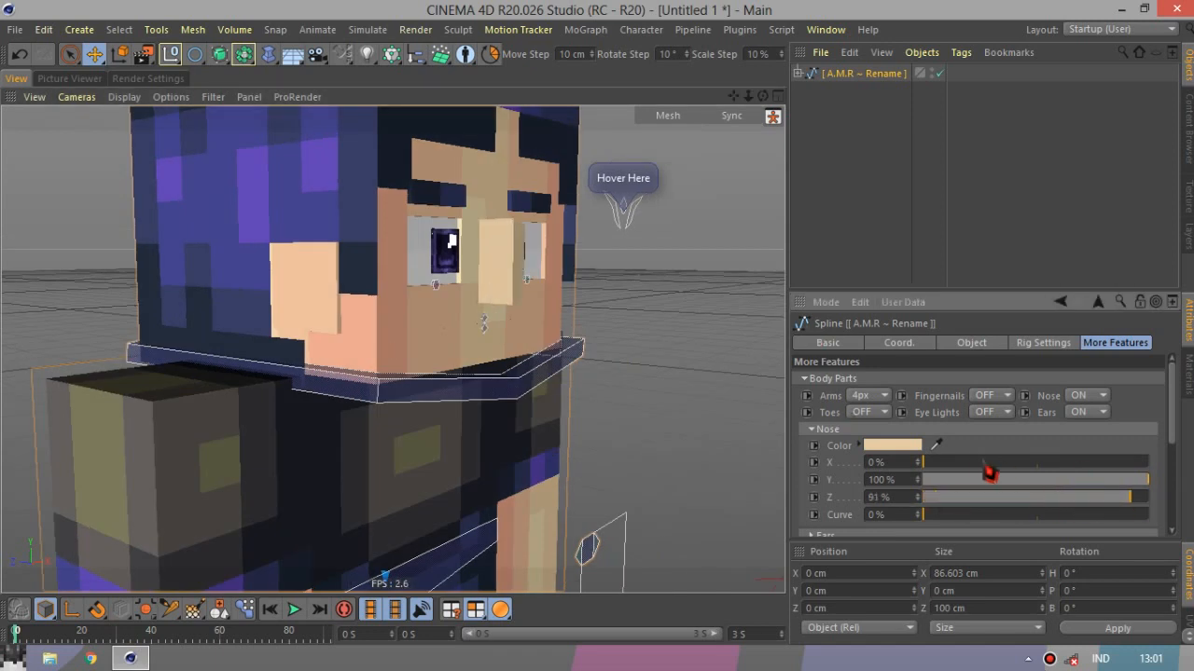
drag(984, 464, 1164, 503)
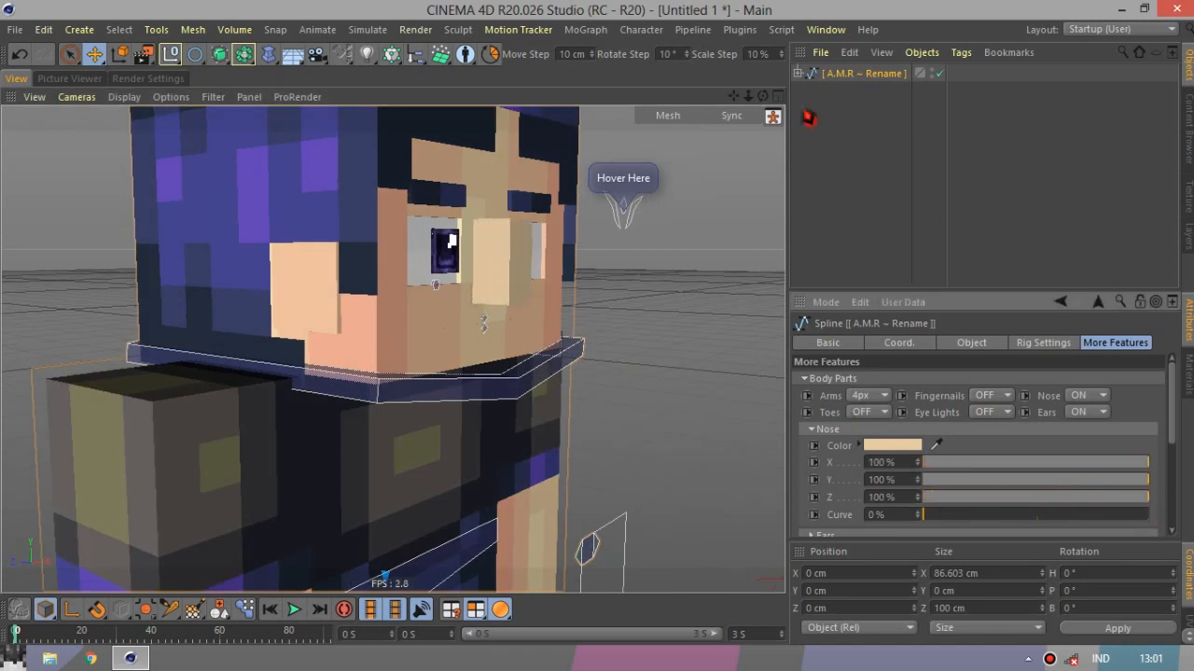
Set the nose's Curve to 100% and view the shape from the side.
drag(763, 99, 844, 117)
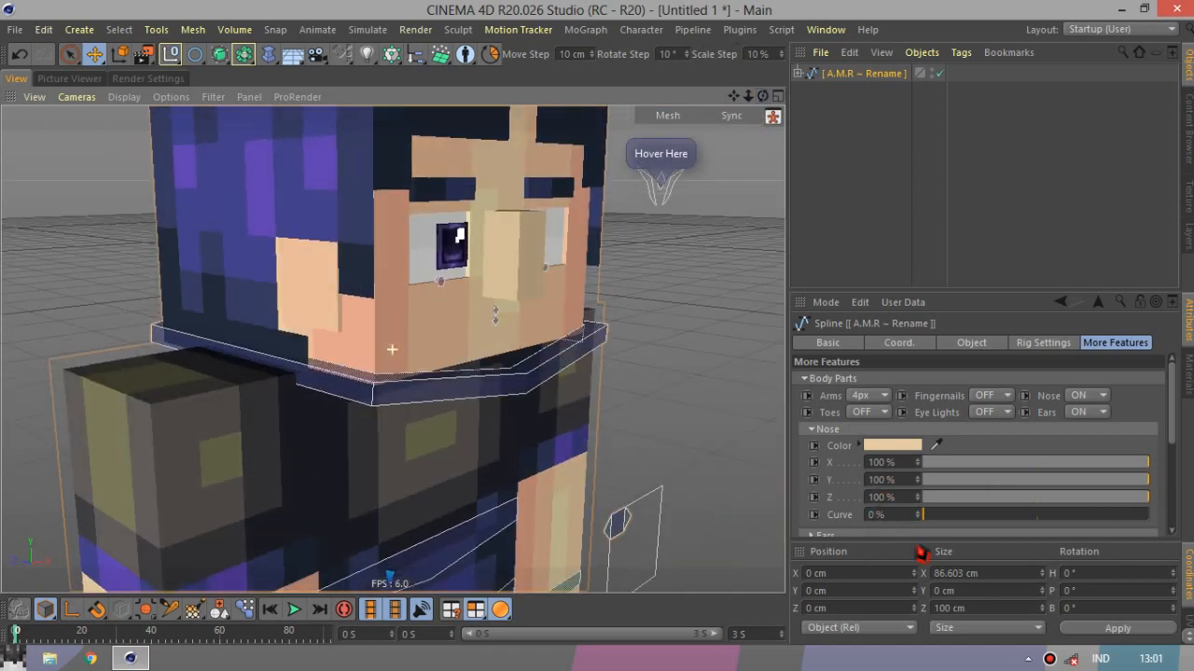
drag(937, 521, 1153, 519)
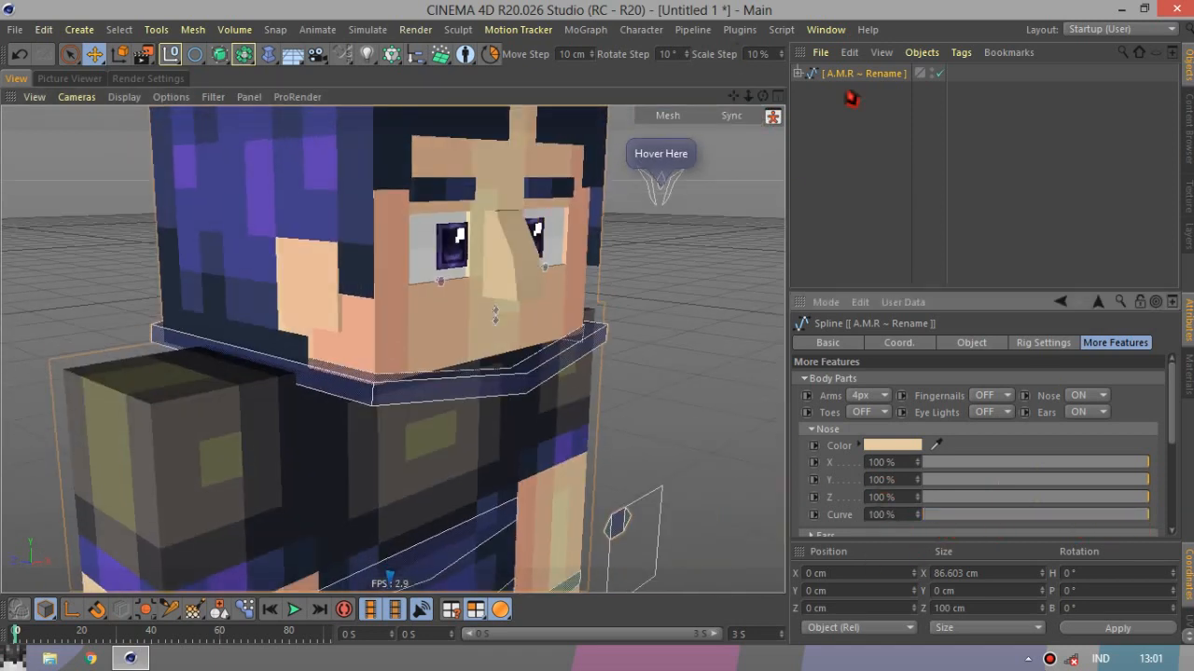
mouse_move(763, 97)
mouse_down()
mouse_move(823, 93)
mouse_move(764, 92)
mouse_up()
Turn off the rig's Nose and Ears options and collapse the nose settings.
click(1085, 396)
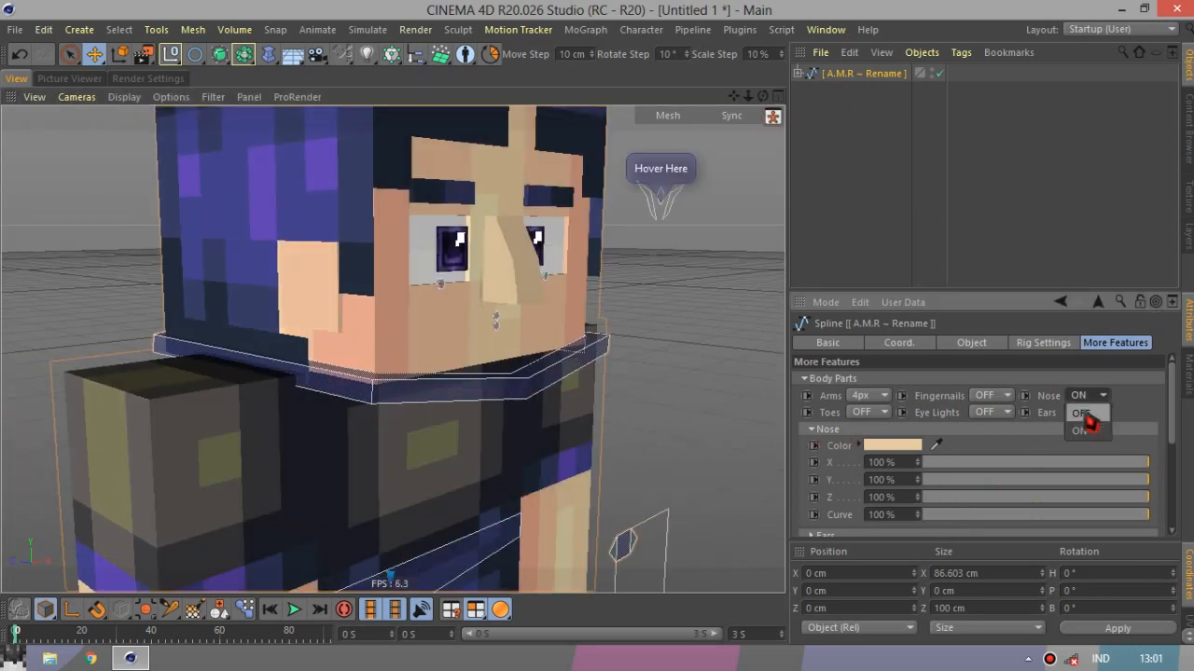
click(1087, 413)
click(1087, 412)
click(1090, 429)
click(825, 429)
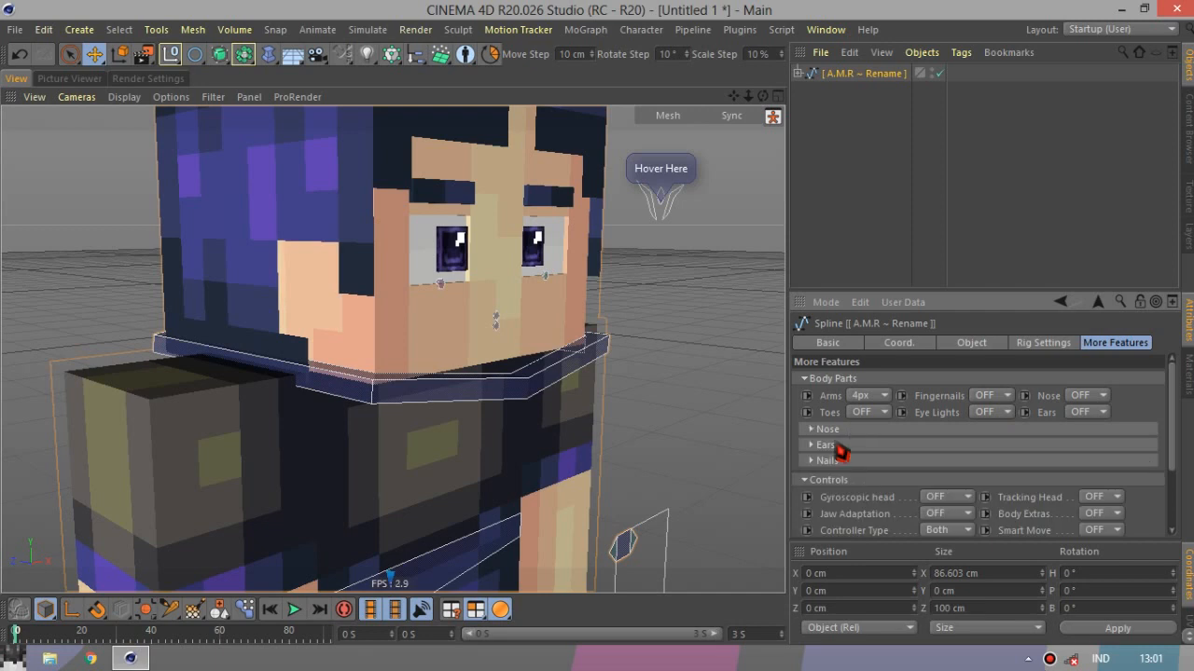
Turn the Ears option on with its settings expanded, and shift the ear position to about X 3.733, Y 1.547.
click(826, 445)
click(1085, 416)
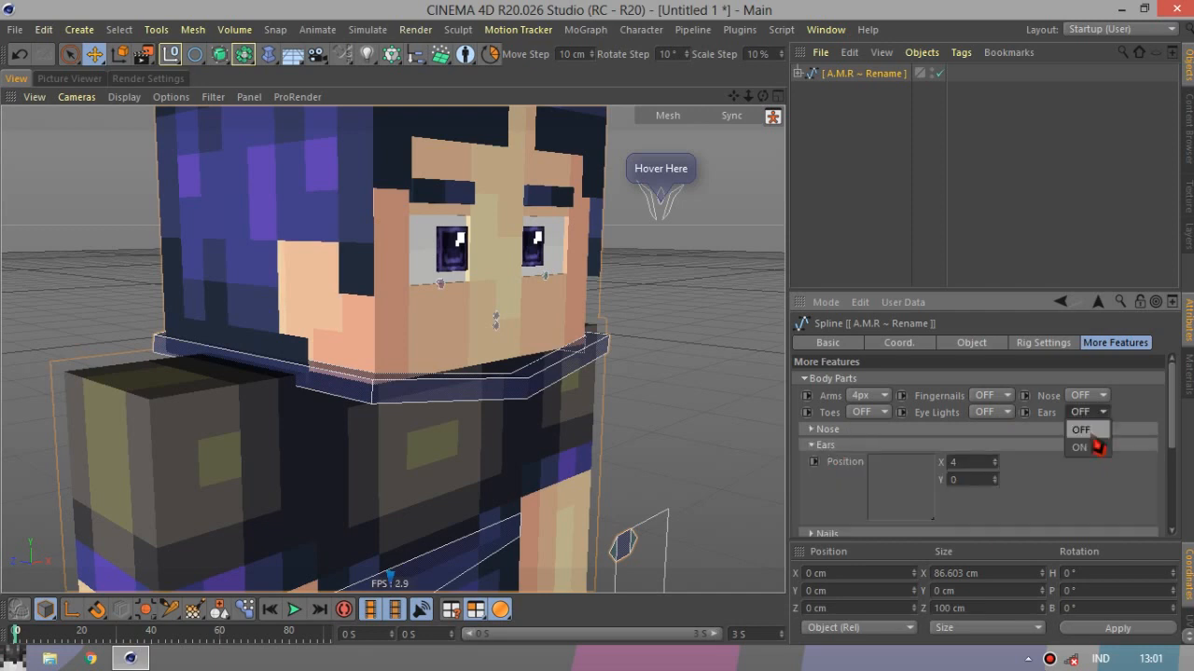
click(1081, 447)
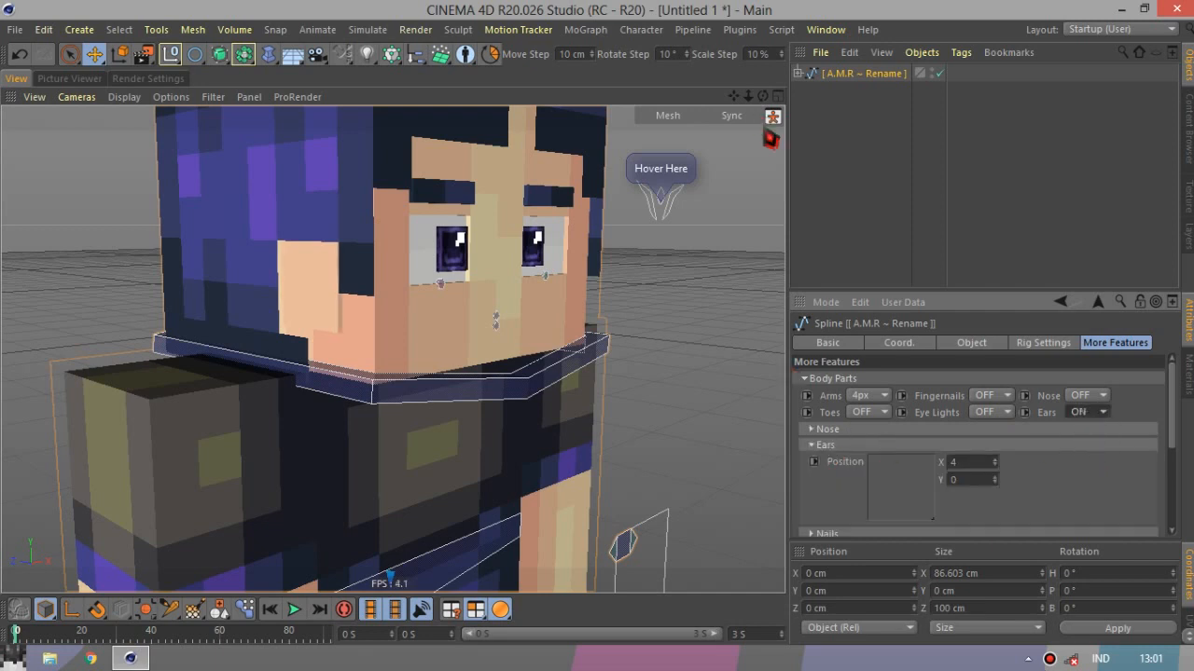
mouse_move(919, 522)
mouse_down()
mouse_move(893, 494)
mouse_move(946, 480)
mouse_move(900, 510)
mouse_move(866, 507)
mouse_move(941, 528)
mouse_move(935, 507)
mouse_up()
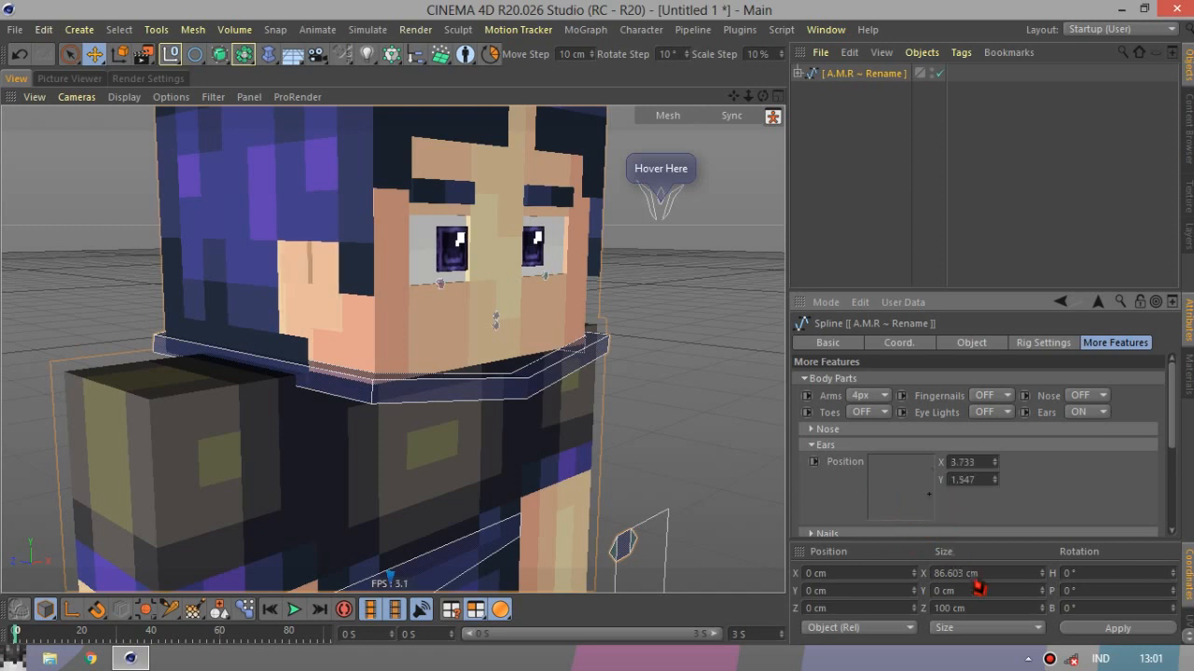
Collapse the ear settings and turn off the rig's Ears option.
click(856, 452)
click(1085, 412)
click(1081, 431)
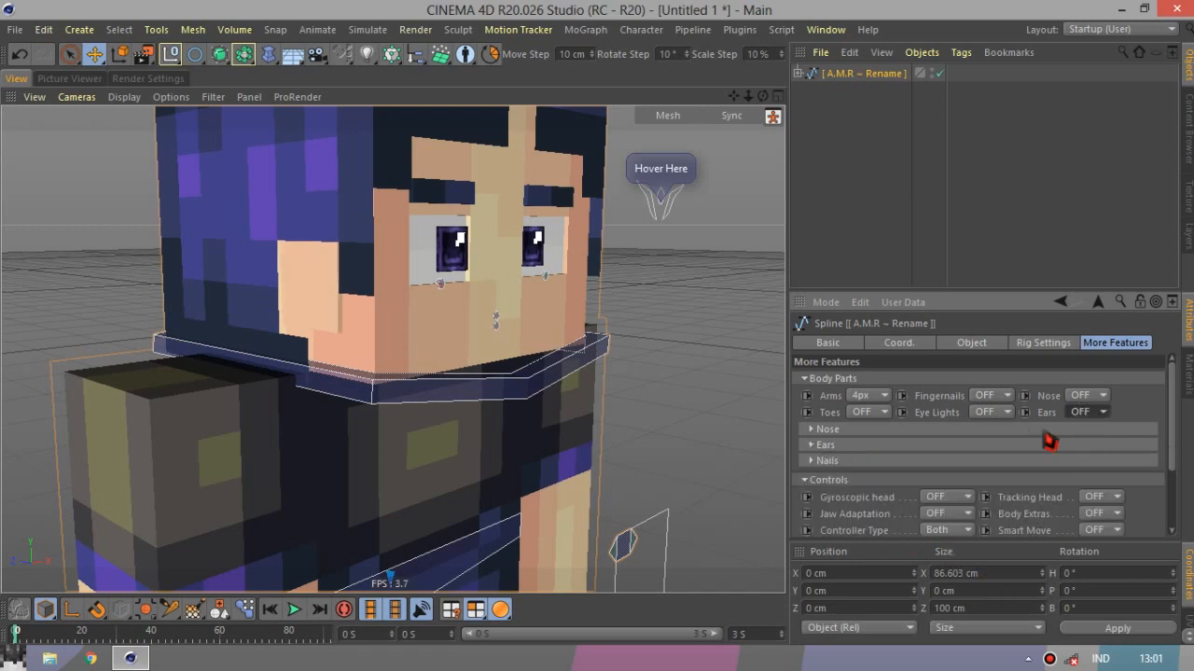
Expand the rig's Nails settings to view the Opacity option, and collapse them again.
click(856, 465)
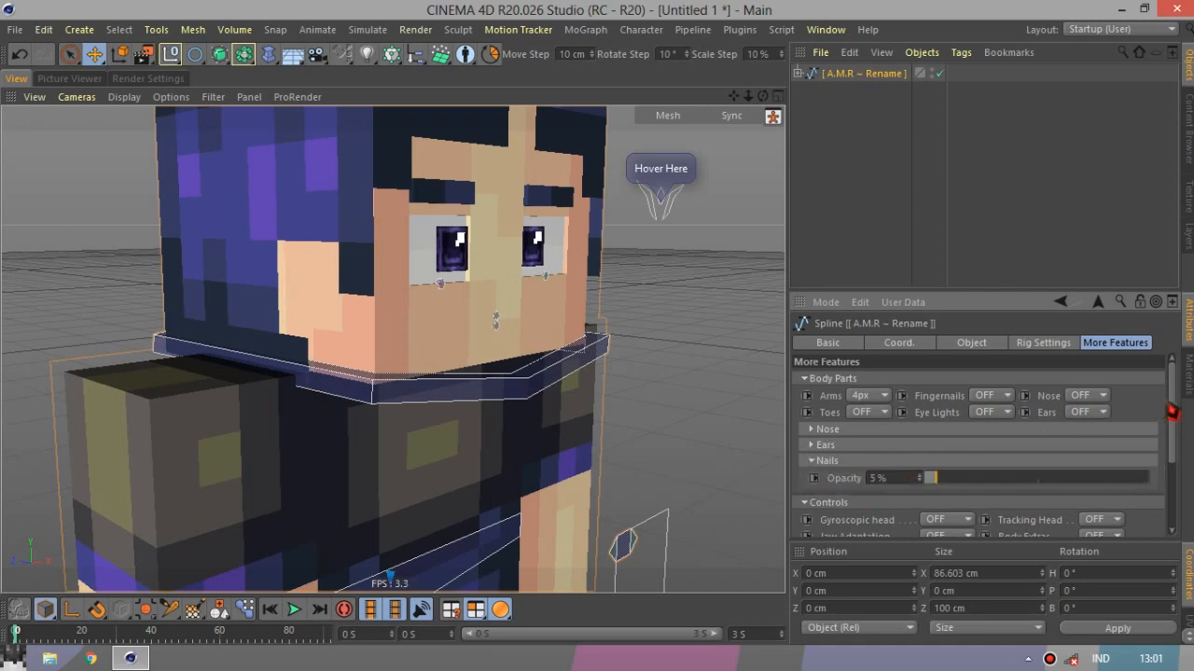
scroll(1183, 417, down, 2)
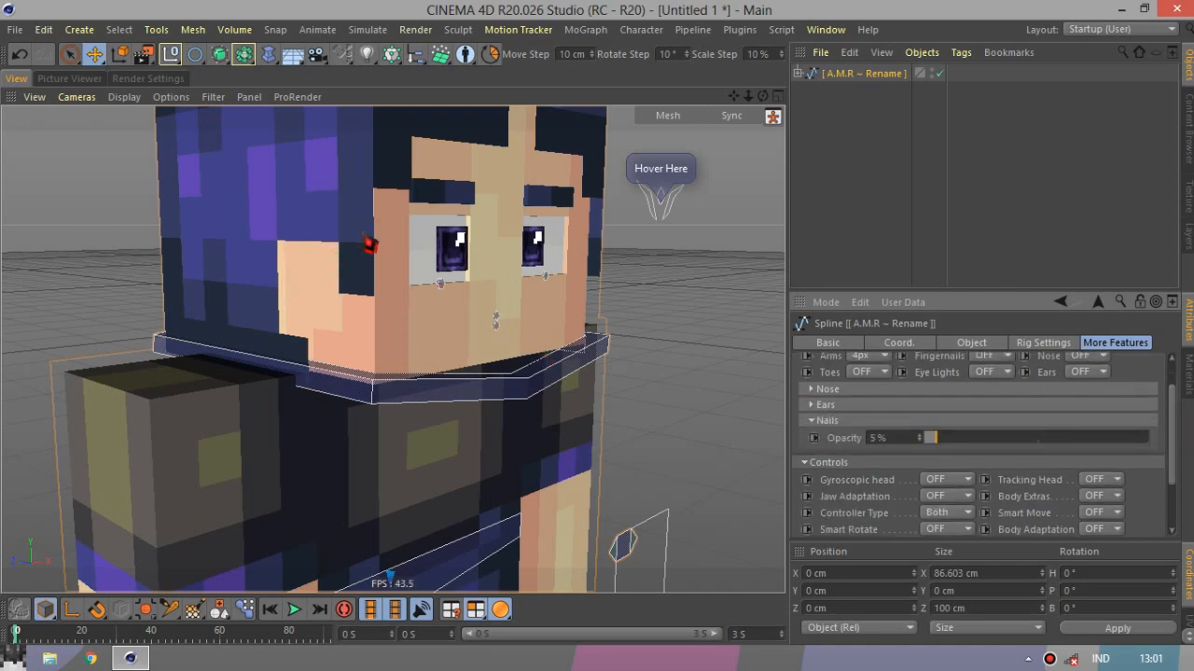
click(839, 421)
scroll(399, 280, down, 2)
scroll(399, 276, down, 3)
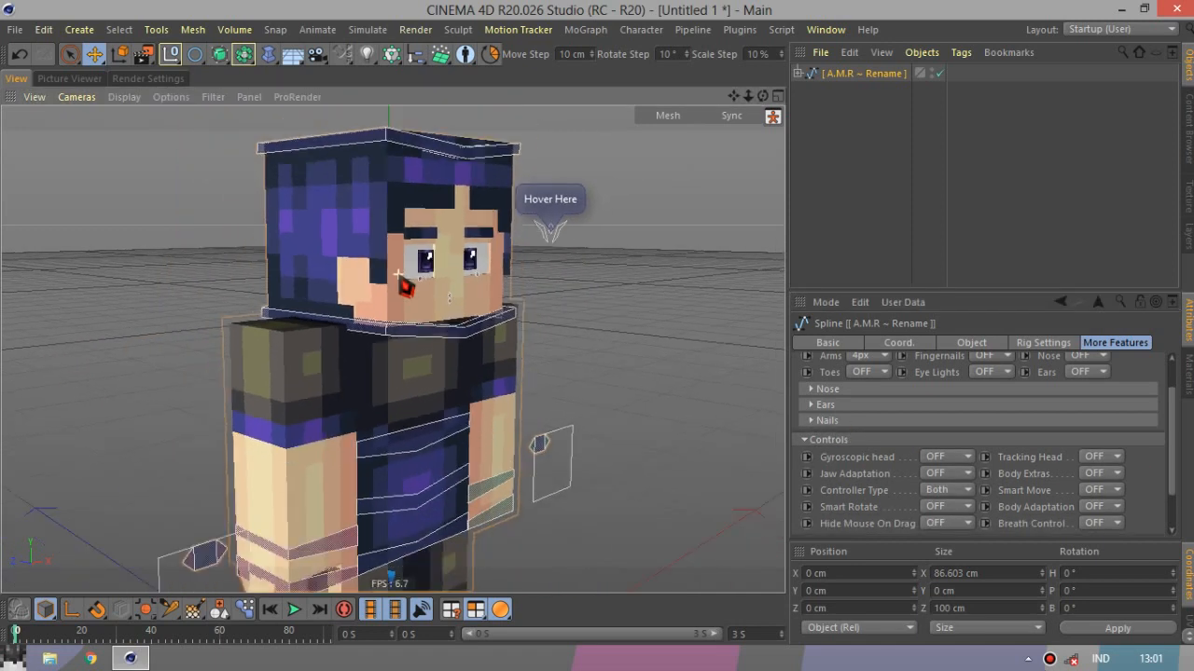
Bend the upper body by setting the C.BodyC controller's pitch to 45°, and deselect it.
drag(733, 97, 792, 93)
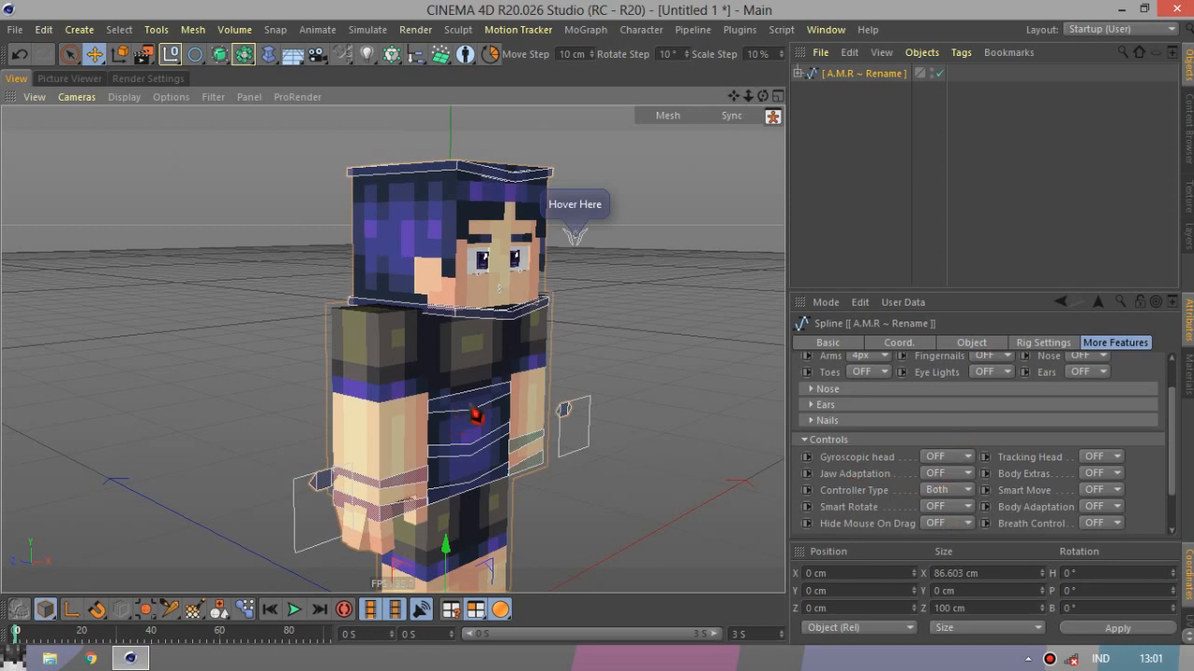
click(499, 289)
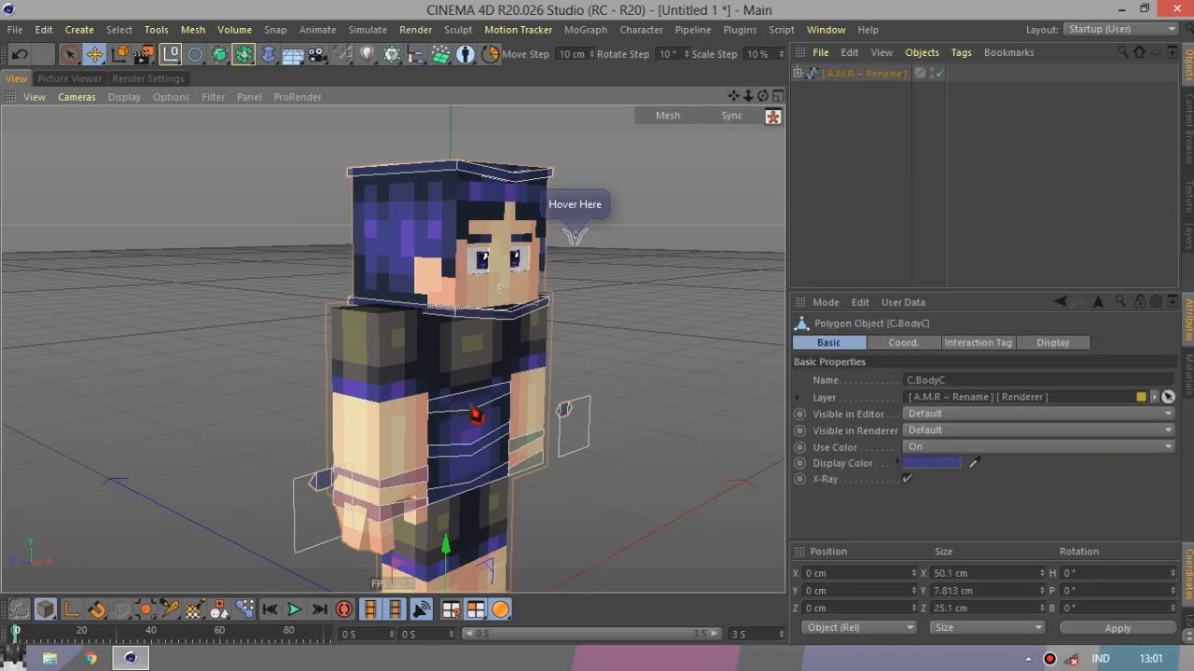
click(1088, 610)
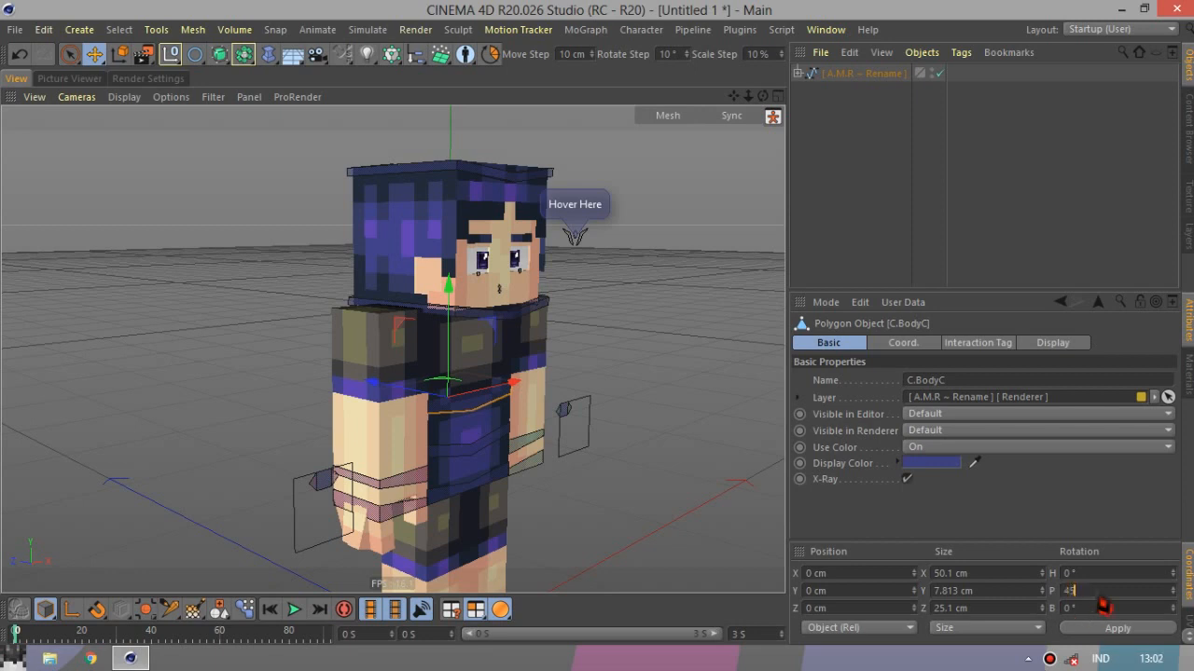
text(45)
key(Return)
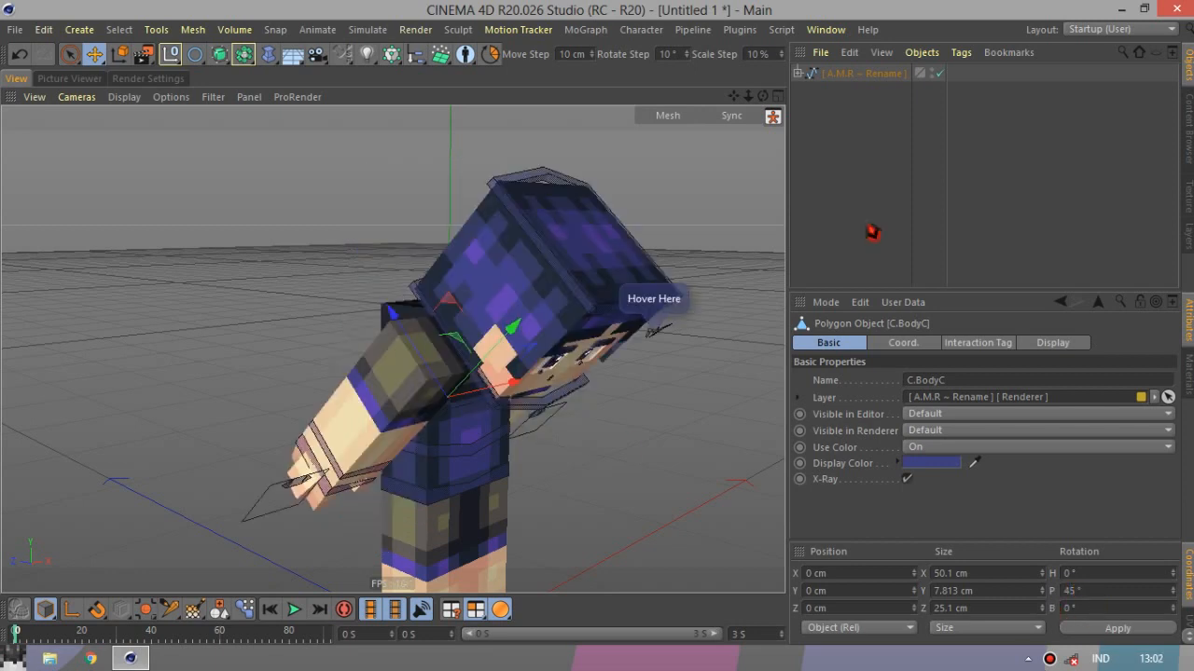
click(855, 226)
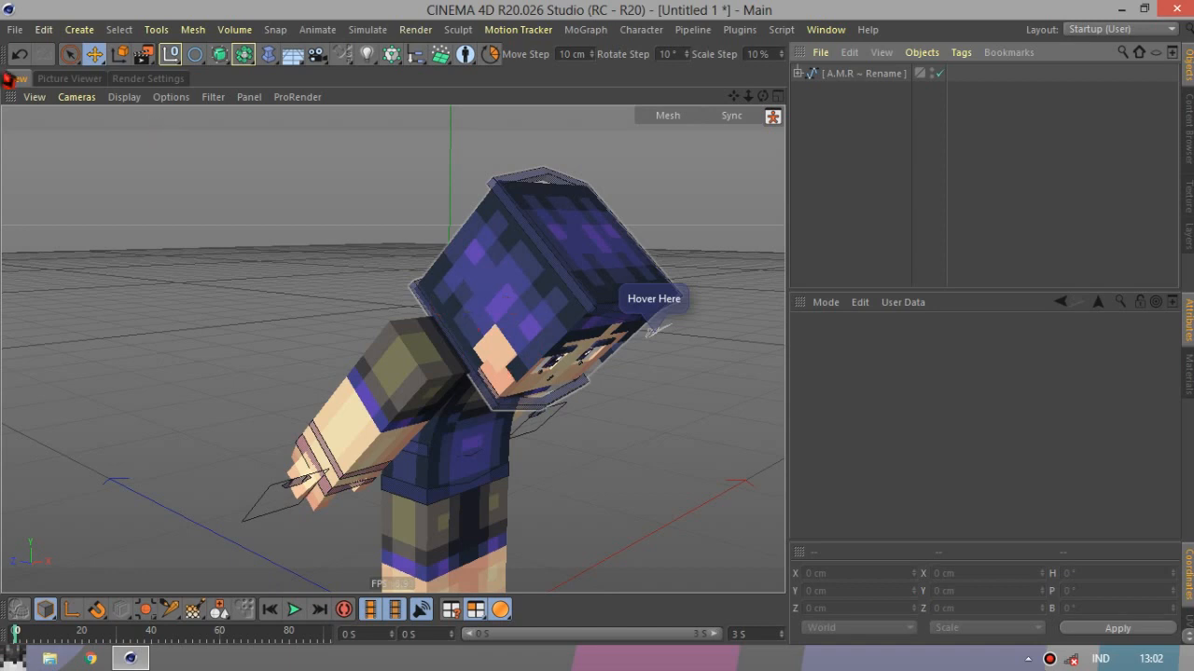
Undo the upper-body bend.
click(11, 58)
click(853, 160)
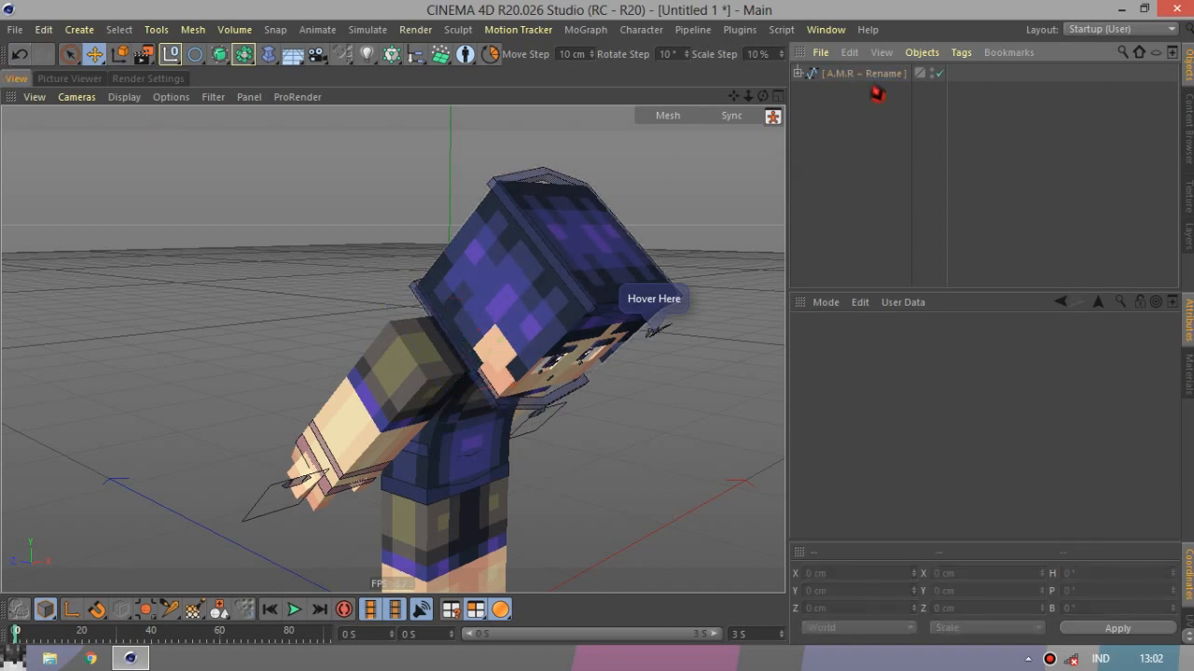
click(876, 74)
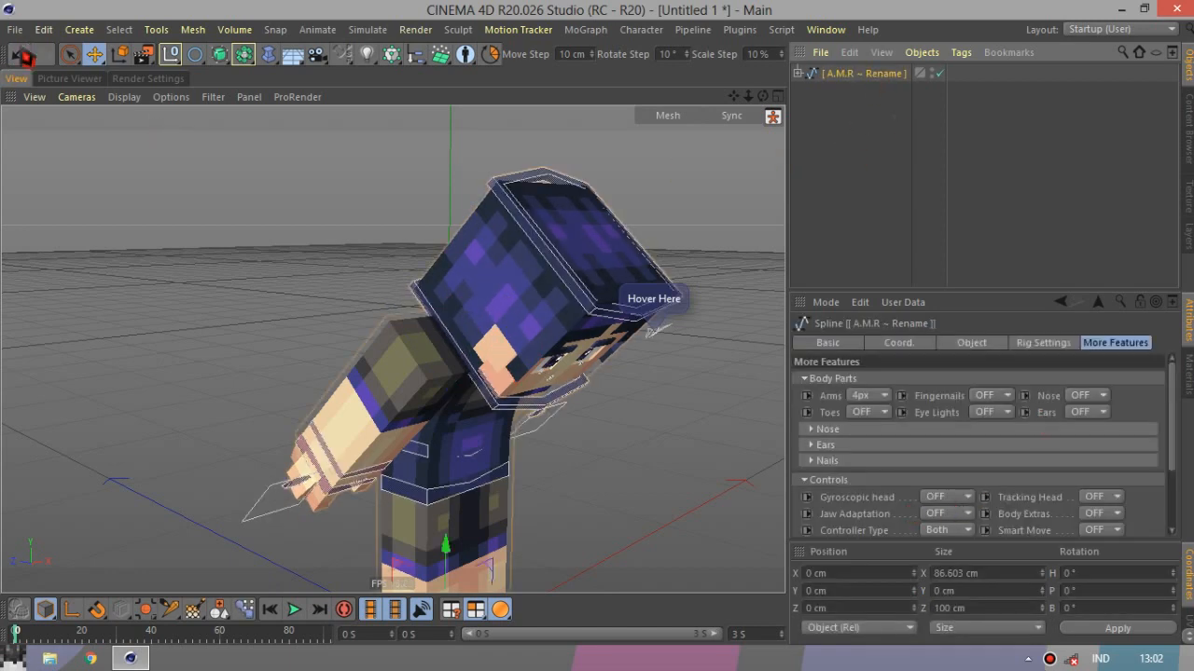
click(22, 57)
click(23, 57)
click(23, 57)
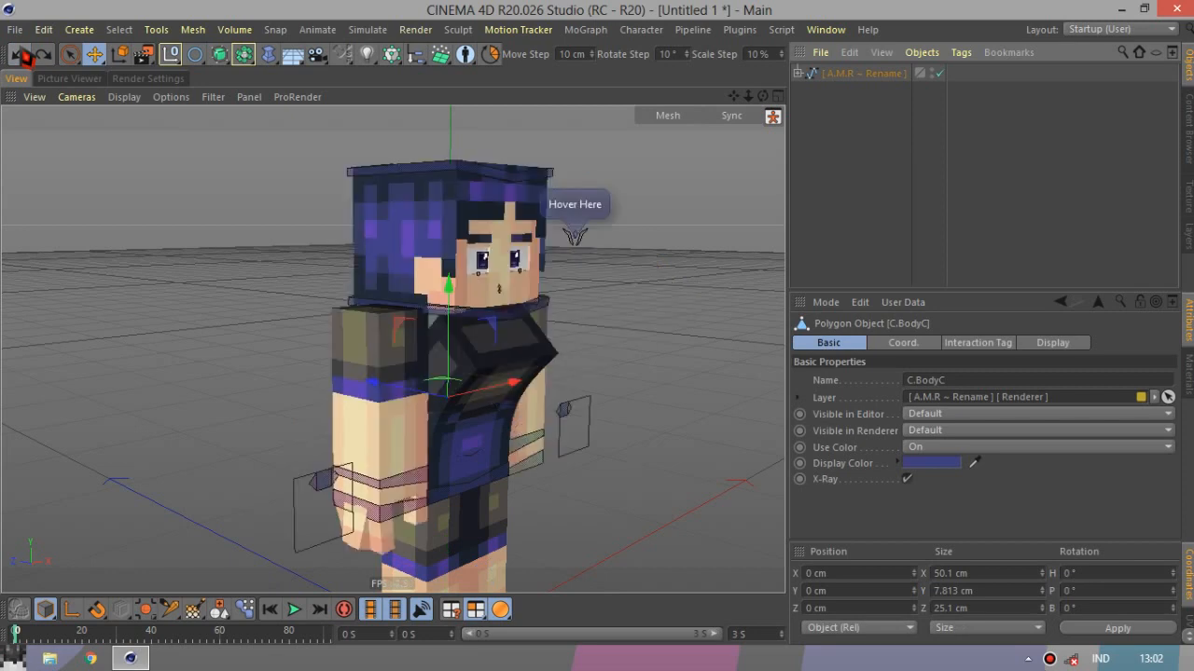
Turn on the rig's Gyroscopic head option, pitch the C.BodyC controller 45°, and view the head from the side.
click(872, 73)
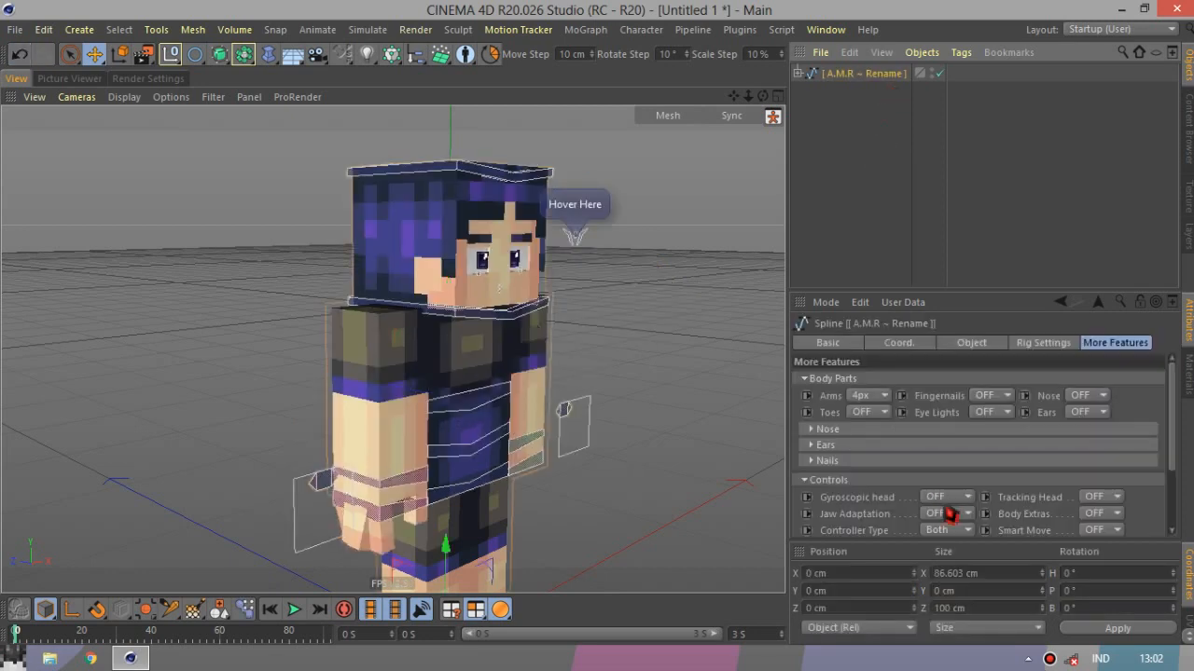
click(893, 181)
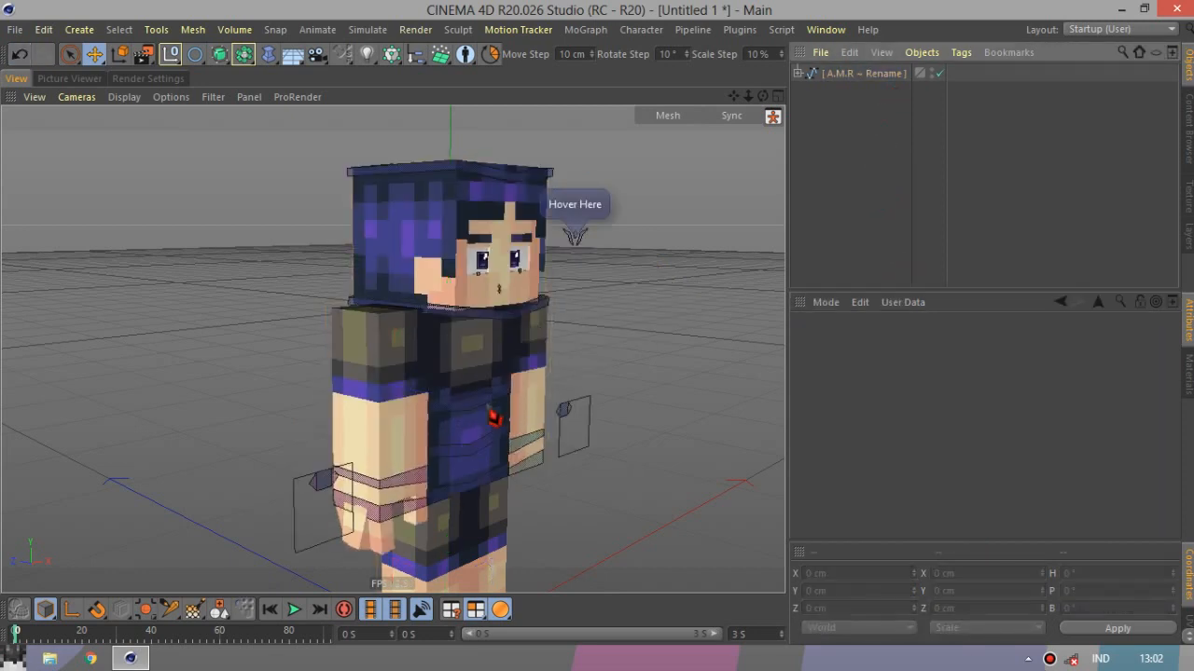
click(494, 418)
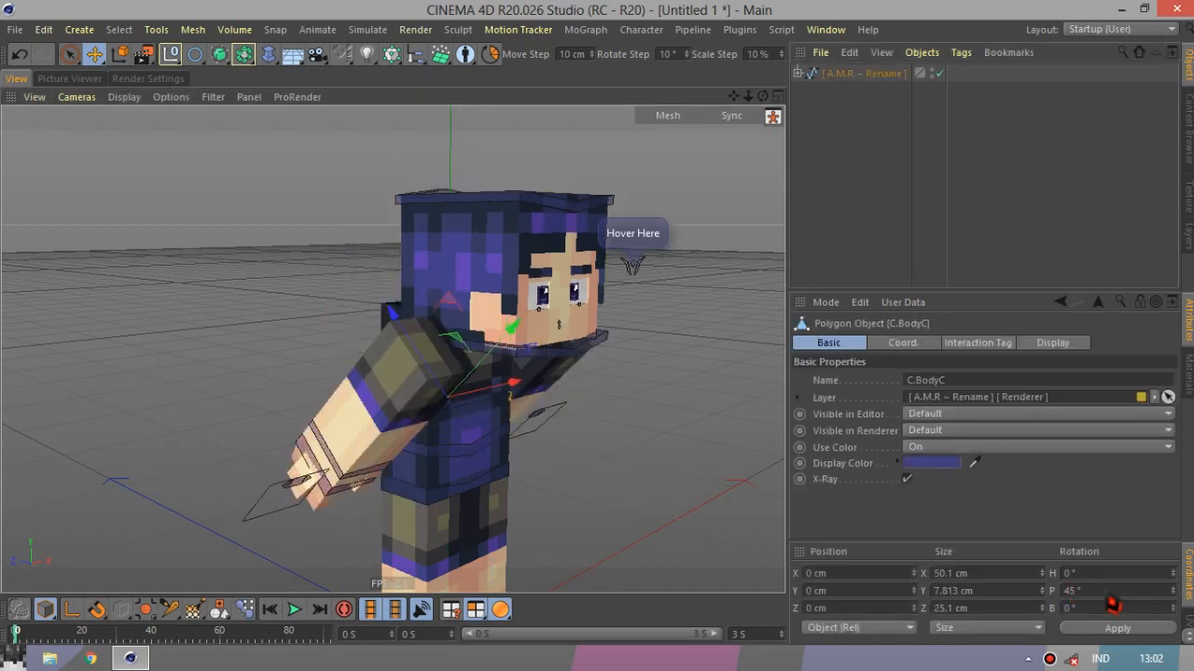
click(1066, 215)
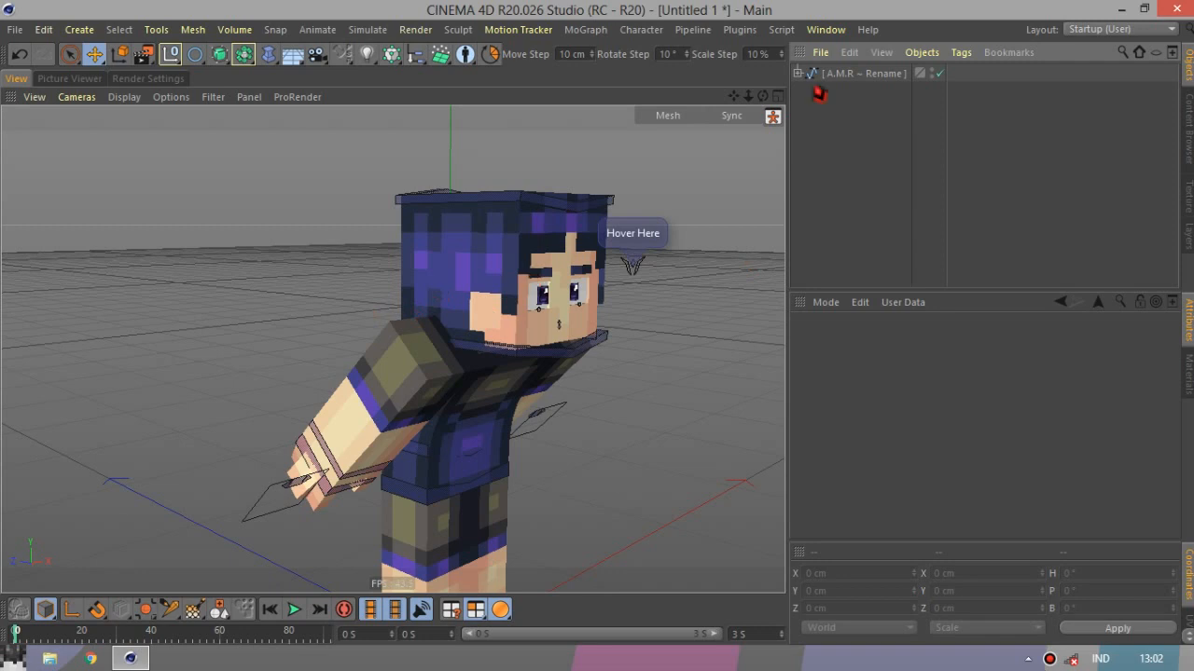
drag(763, 97, 867, 84)
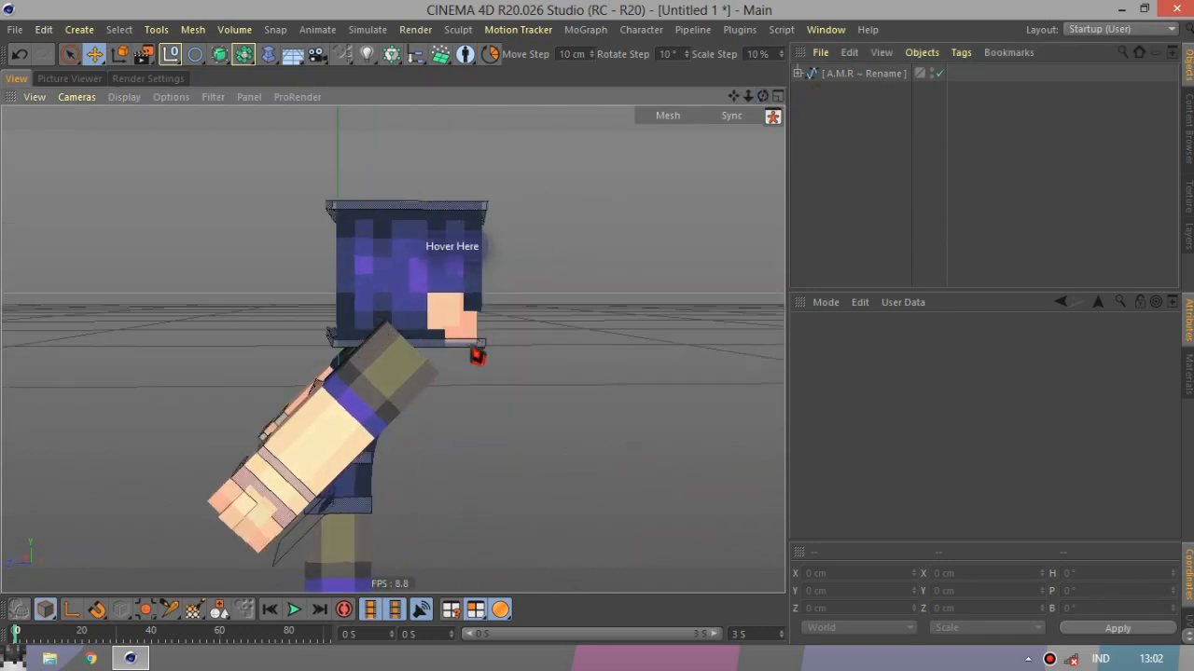
drag(762, 96, 23, 80)
Undo the C.BodyC controller's 45° pitch and turn off the rig's Gyroscopic head option.
click(18, 53)
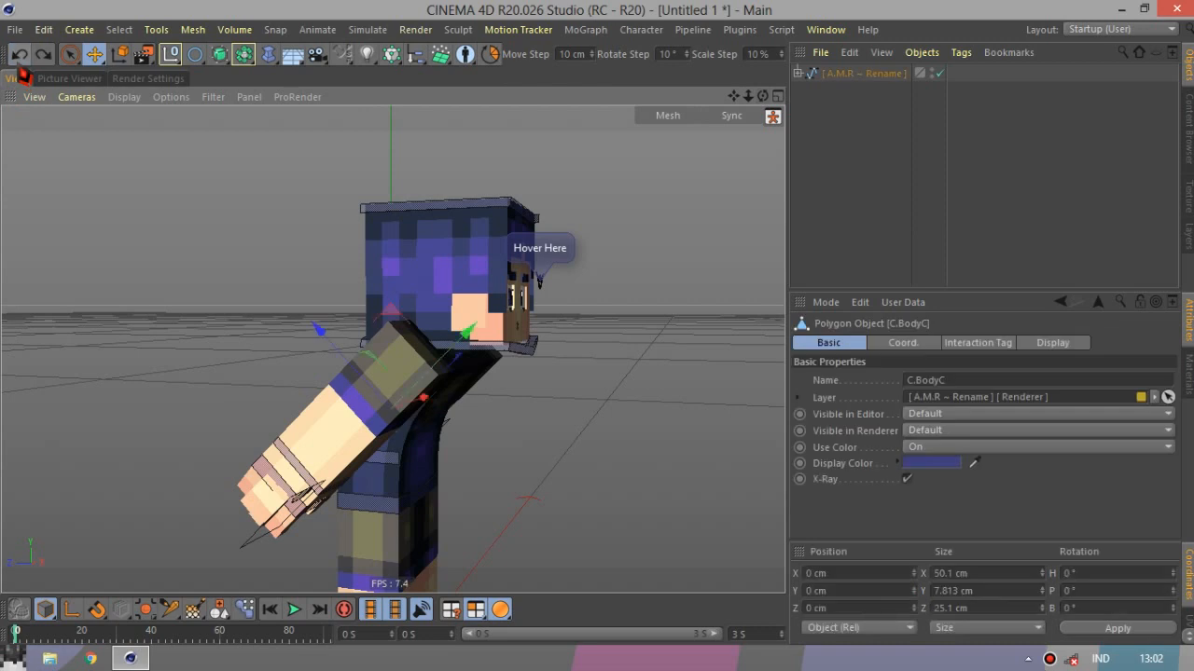
click(19, 53)
click(866, 72)
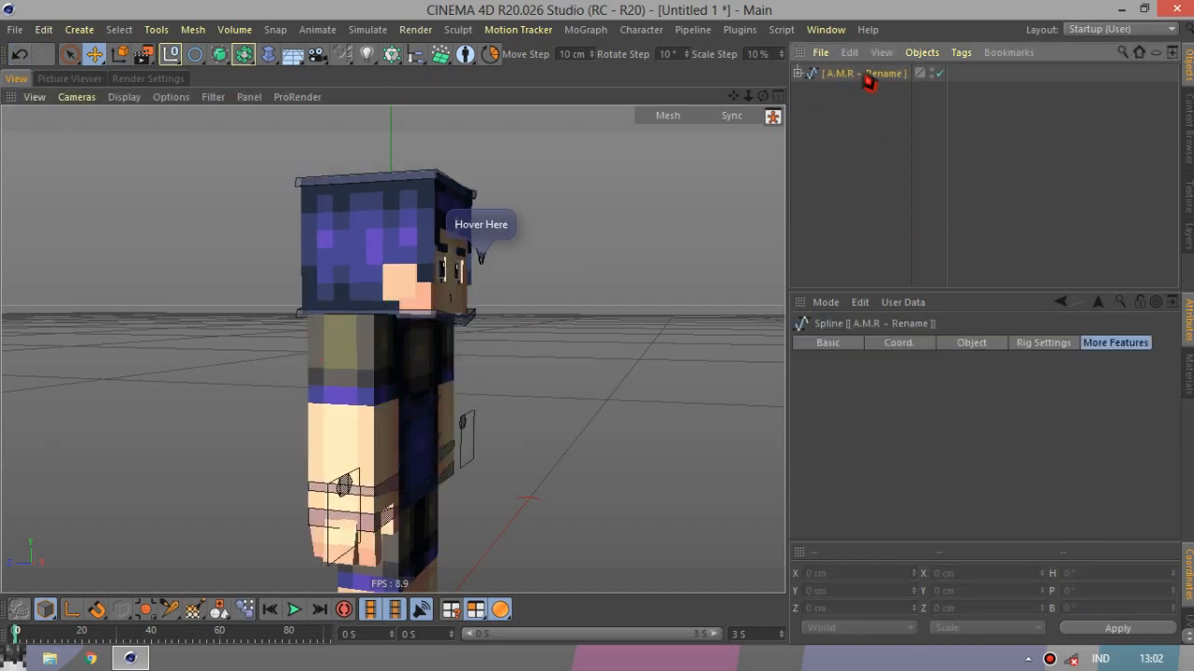
click(942, 500)
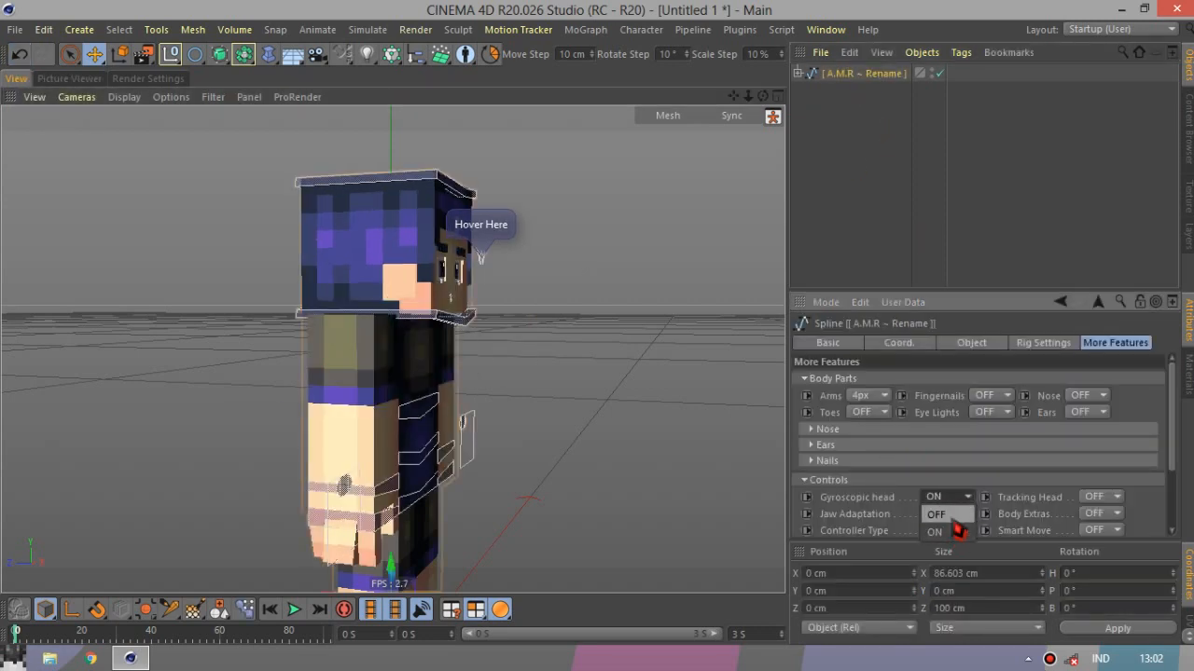
click(952, 518)
Turn on the rig's Tracking Head option and deselect the rig.
scroll(1177, 461, down, 1)
click(1100, 470)
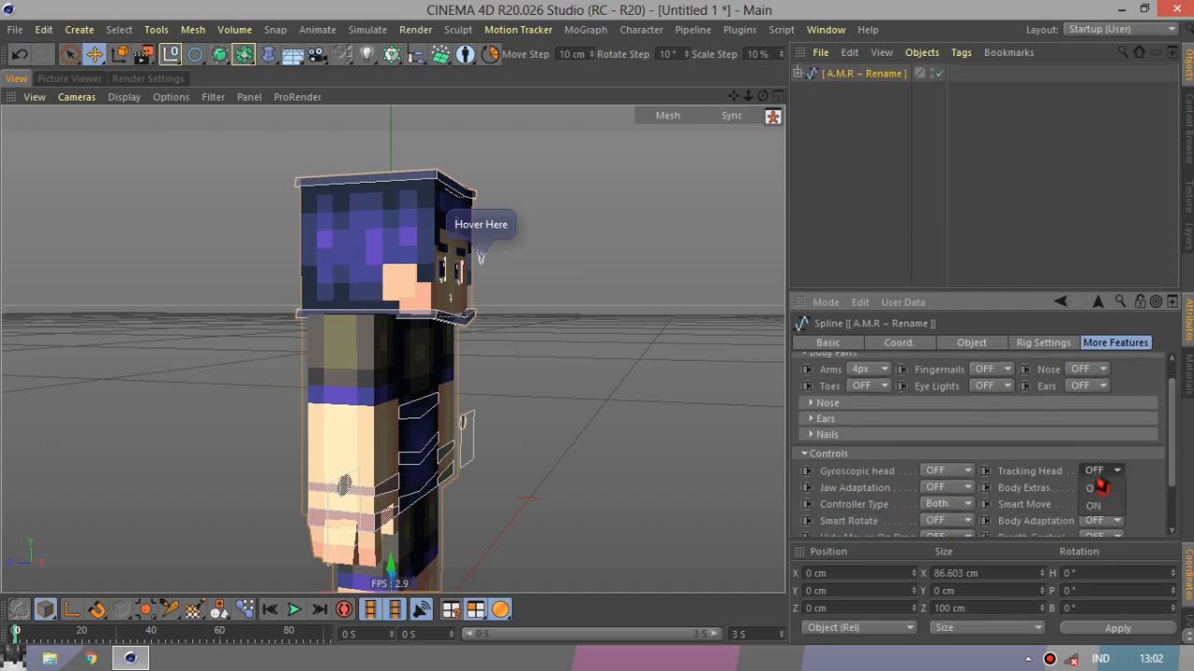
click(1099, 503)
click(1010, 222)
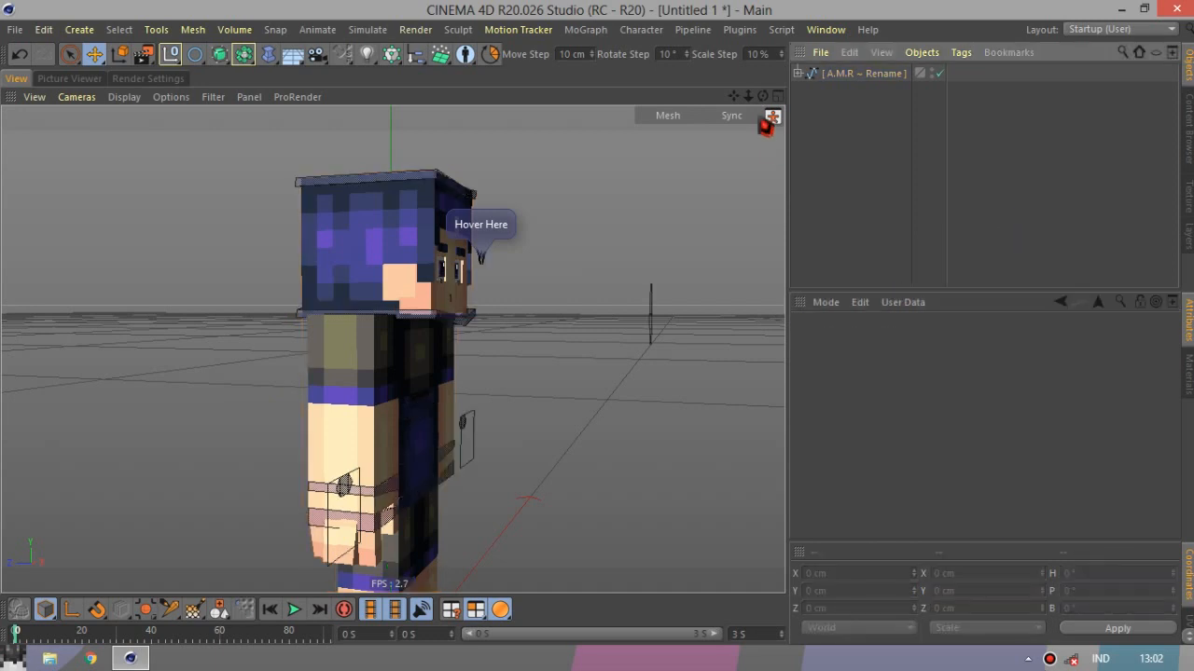
drag(762, 97, 700, 209)
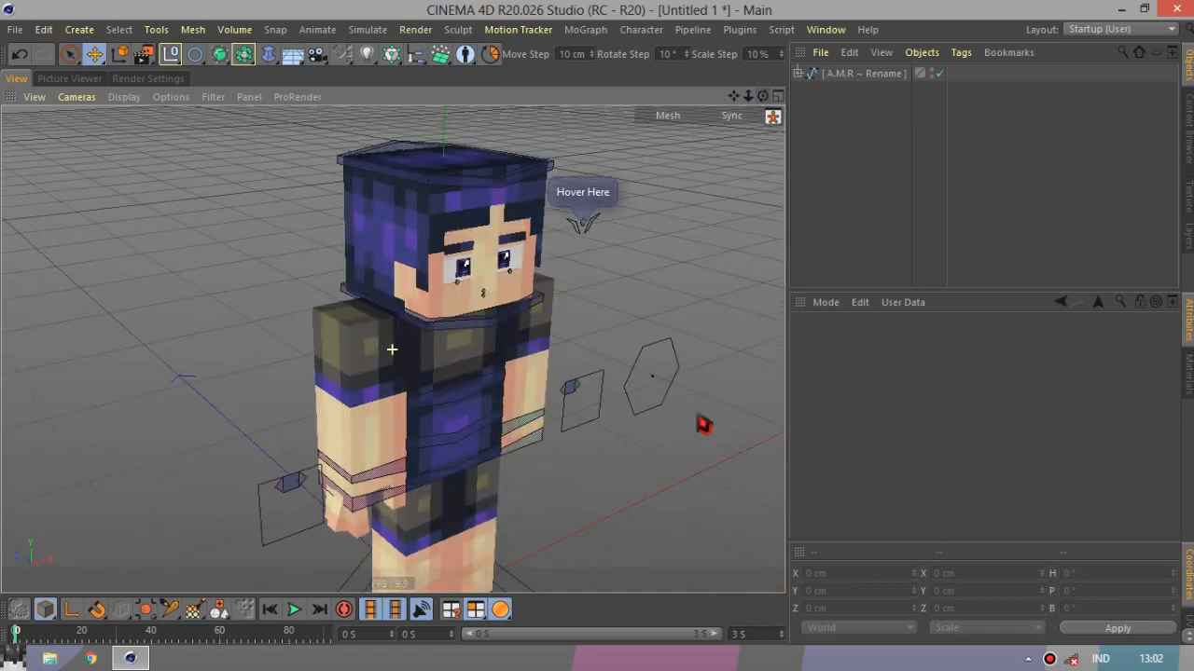
Set the Track Head controller's X position to 50 cm and view how the head turns.
click(652, 376)
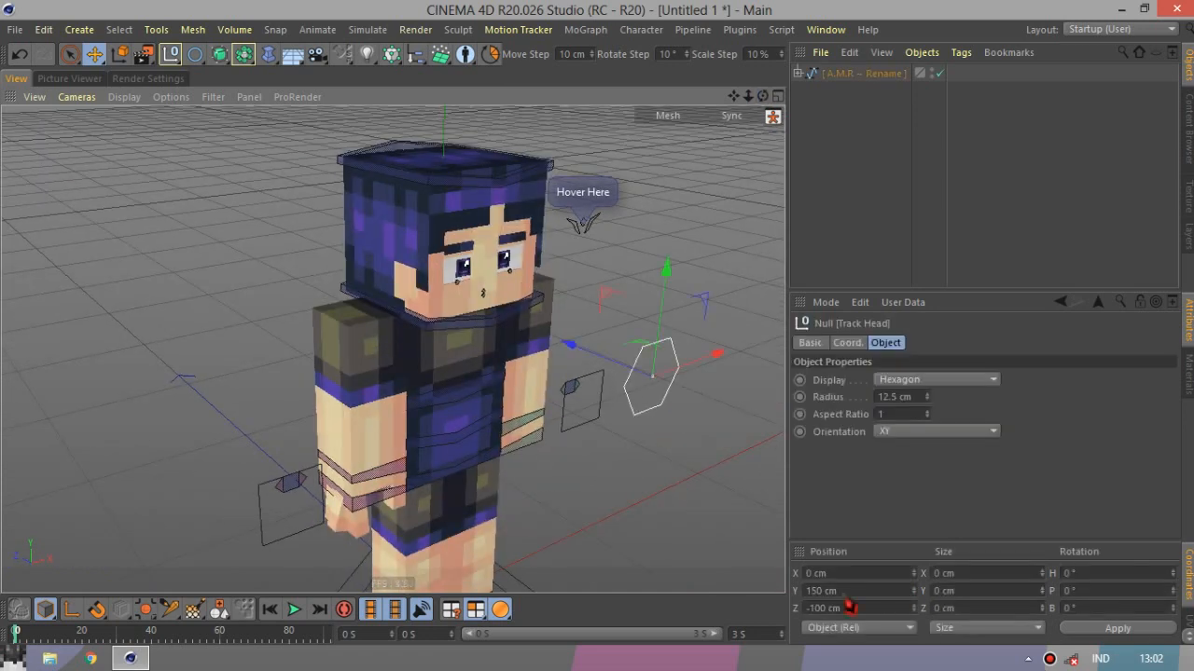
scroll(377, 321, down, 2)
click(860, 575)
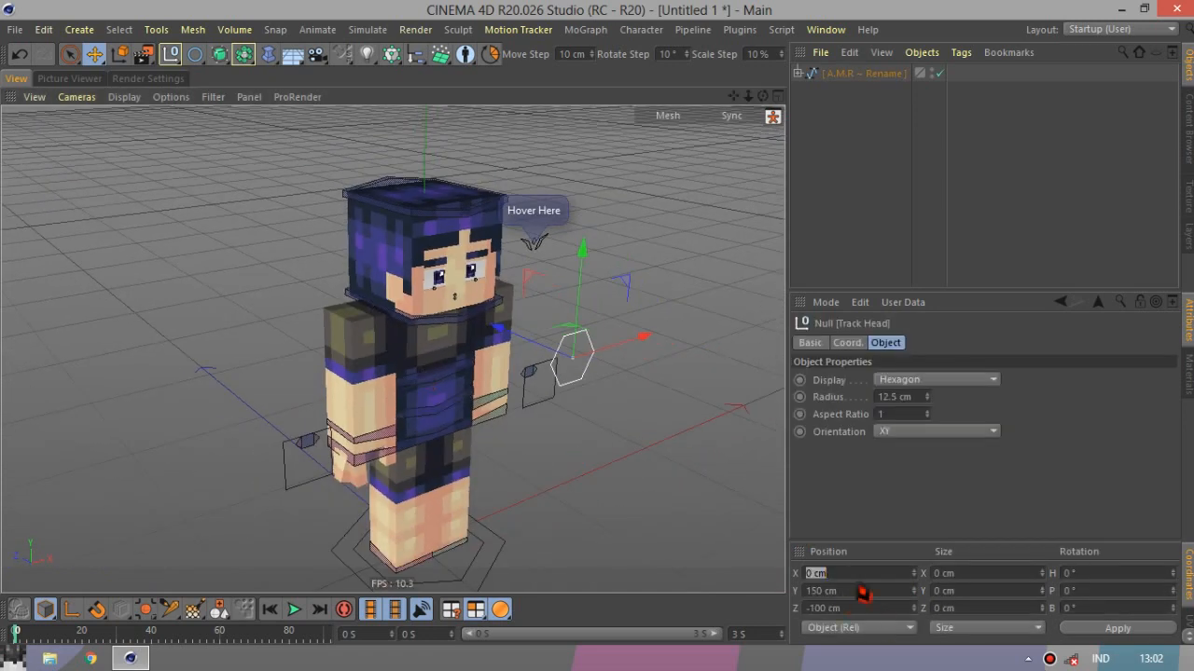
click(916, 271)
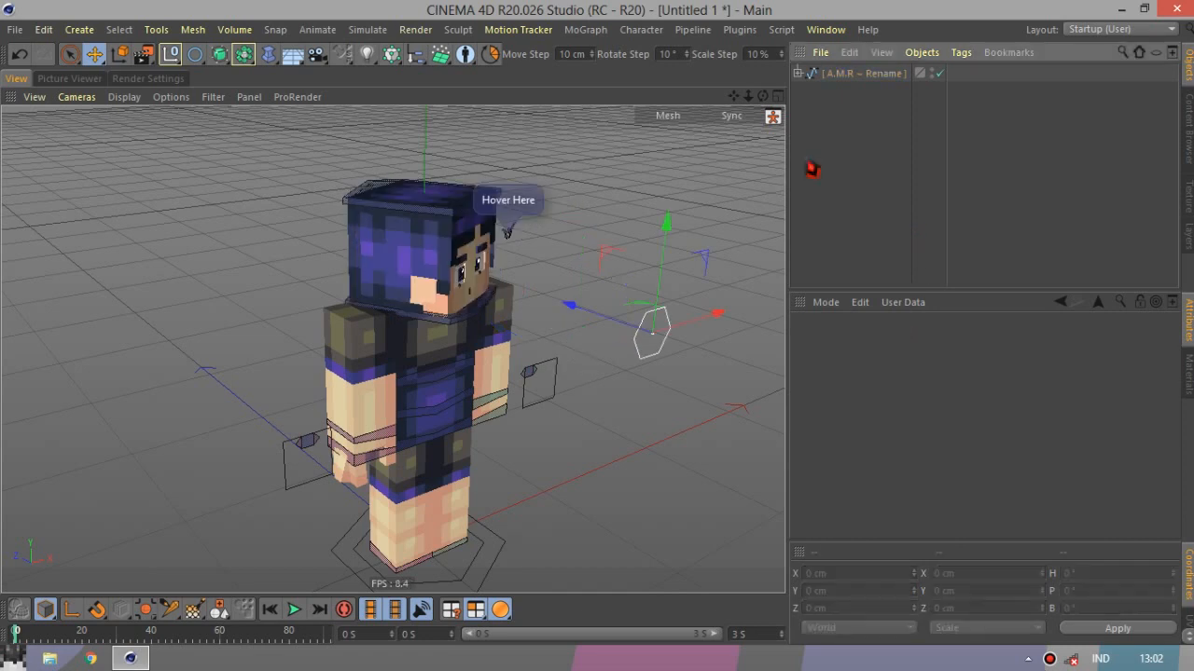
drag(763, 96, 667, 368)
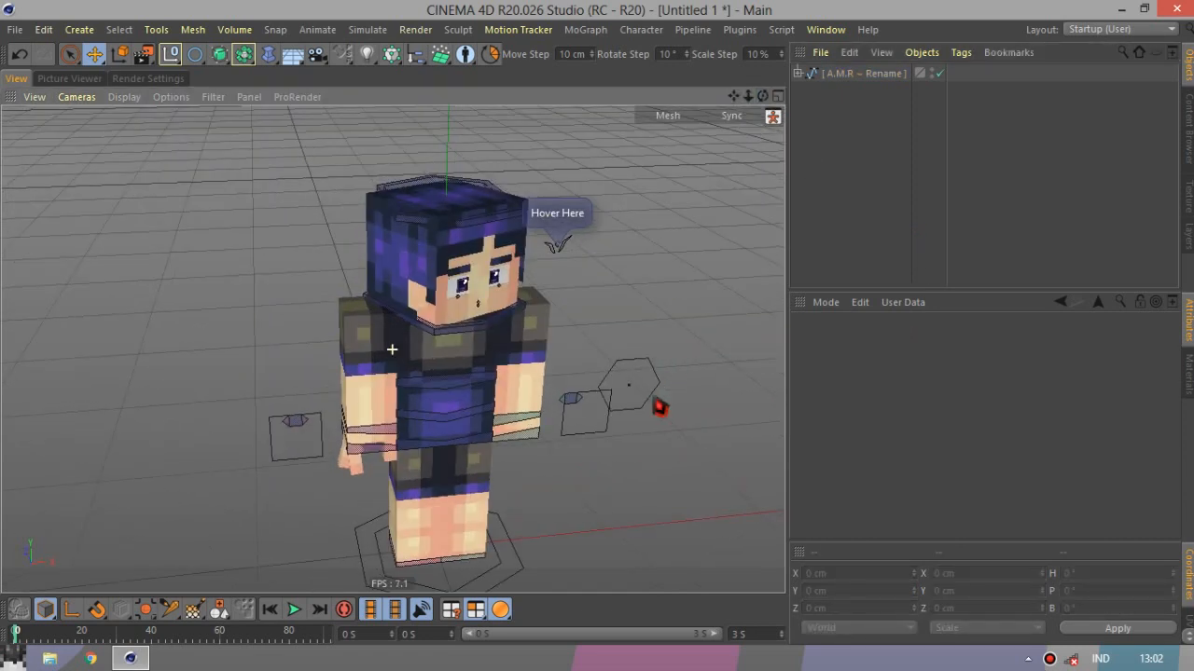
Undo the Track Head controller's sideways move.
click(656, 403)
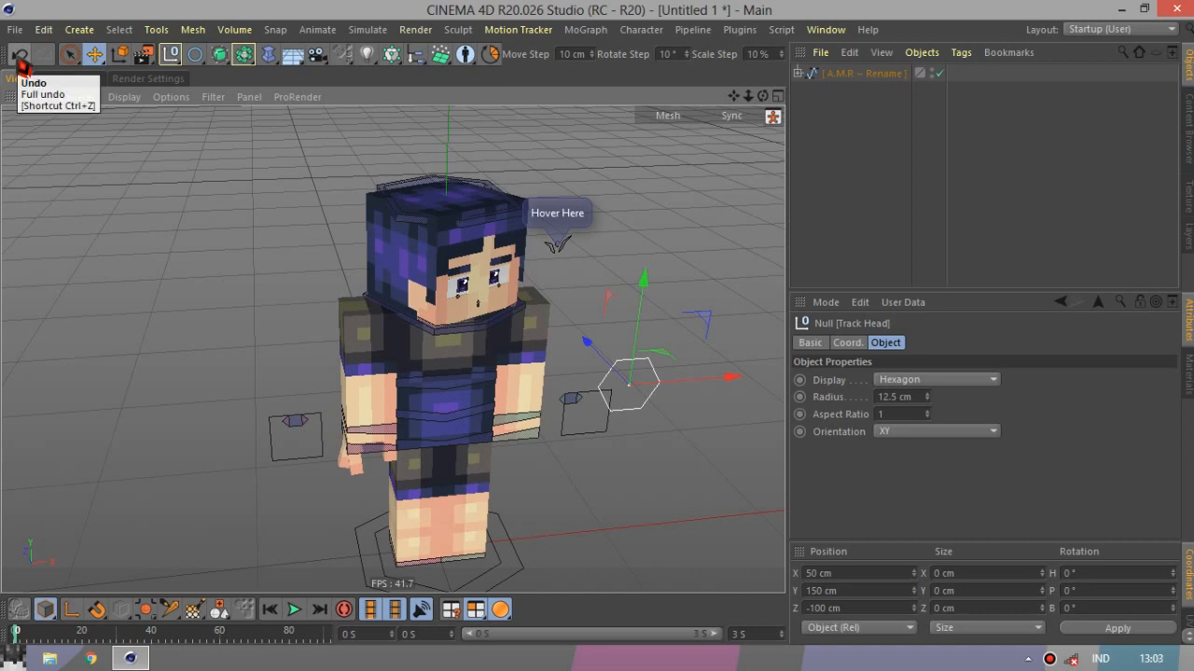
click(19, 56)
click(19, 56)
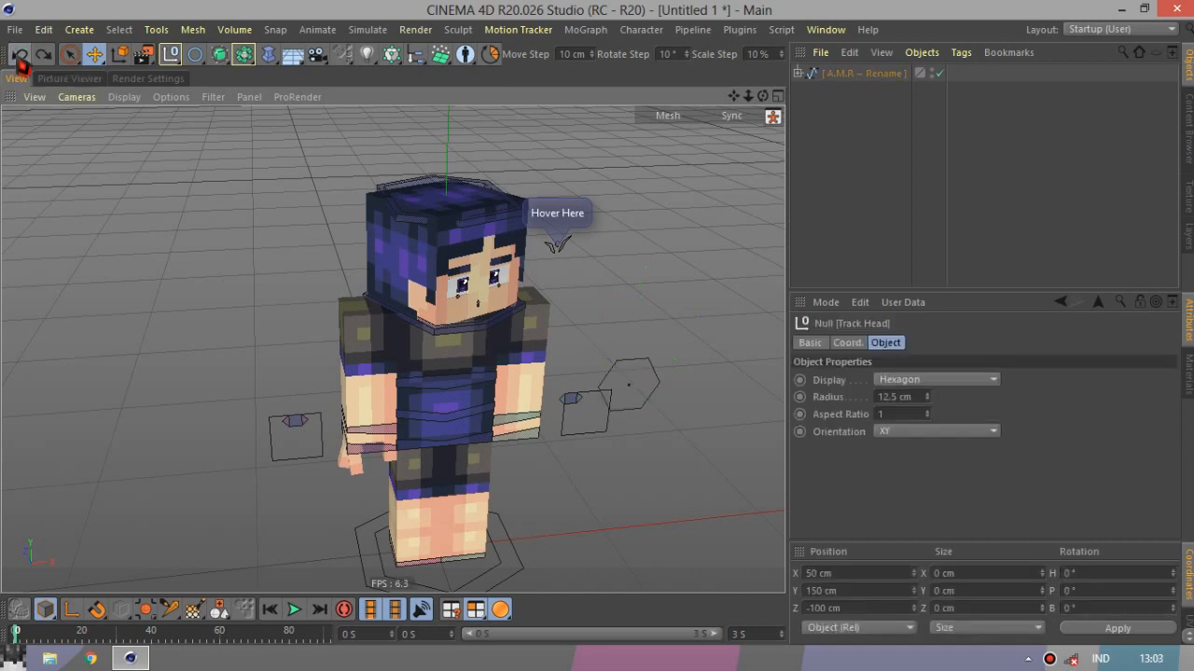
Select the rig and turn off its Tracking Head option.
click(892, 72)
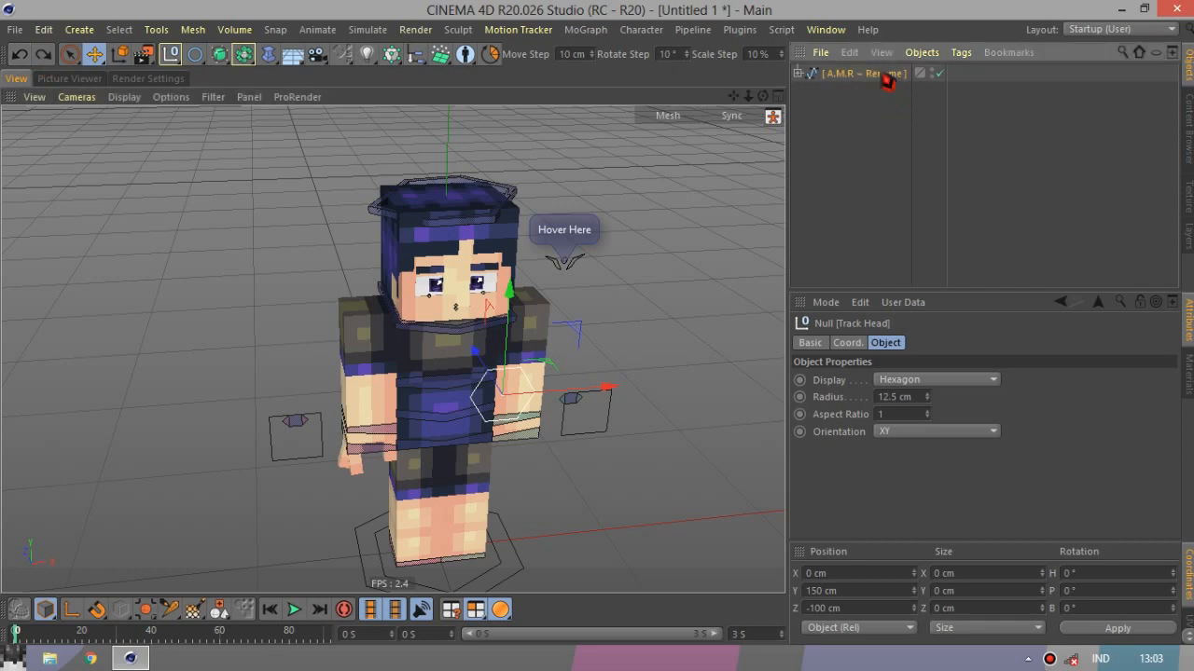
scroll(1129, 438, down, 3)
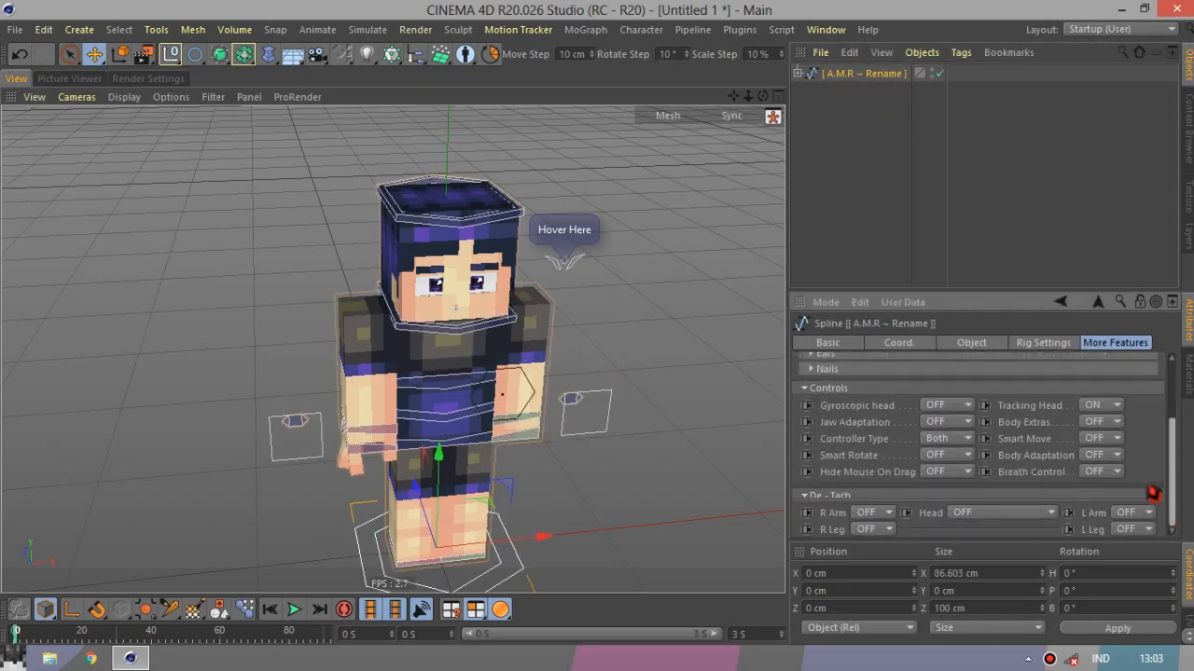
click(1101, 406)
click(1106, 423)
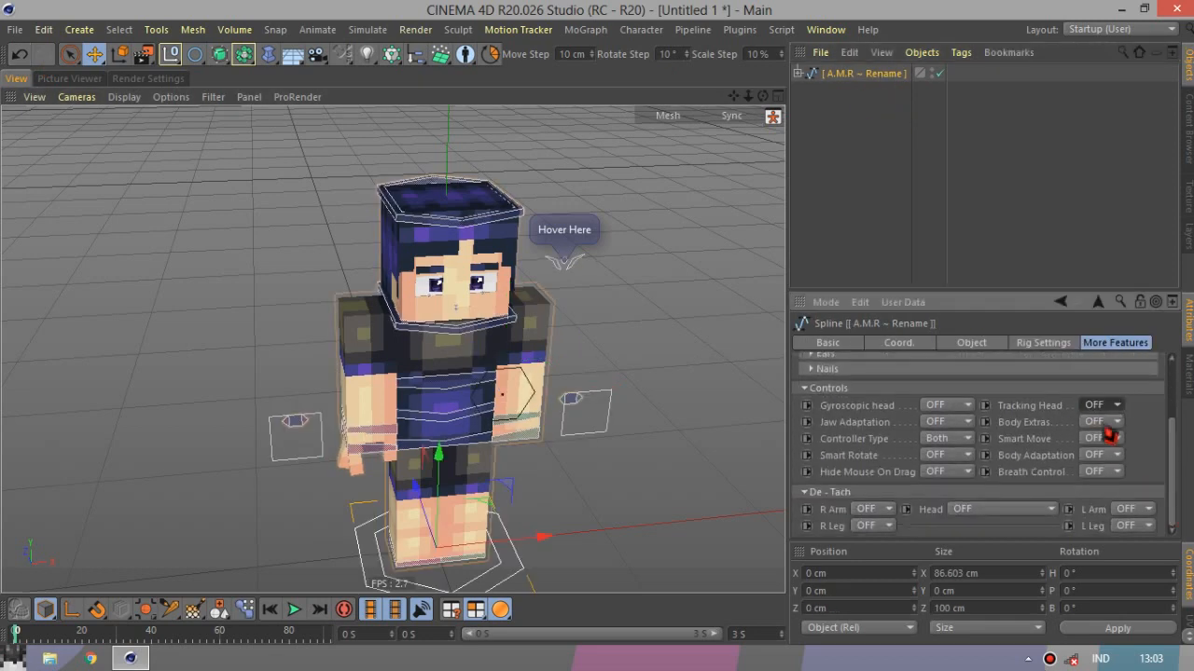
Reveal the facial control board beside the character's head and select its lowest controller, C.M_O.
scroll(436, 293, up, 3)
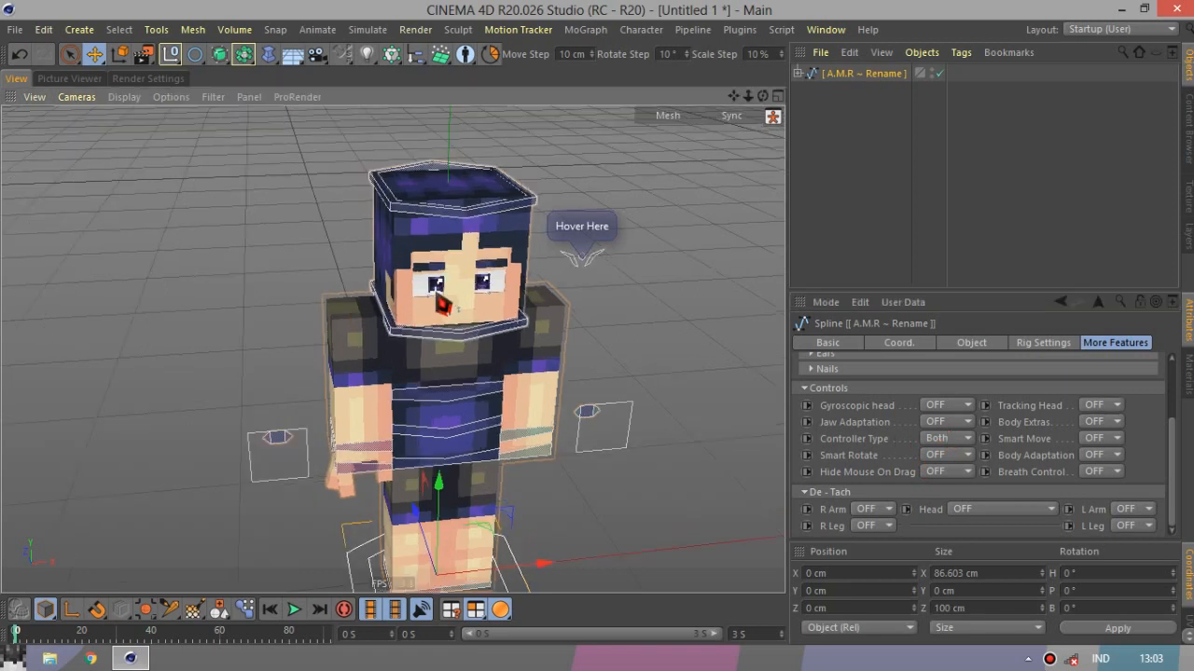
drag(763, 97, 763, 99)
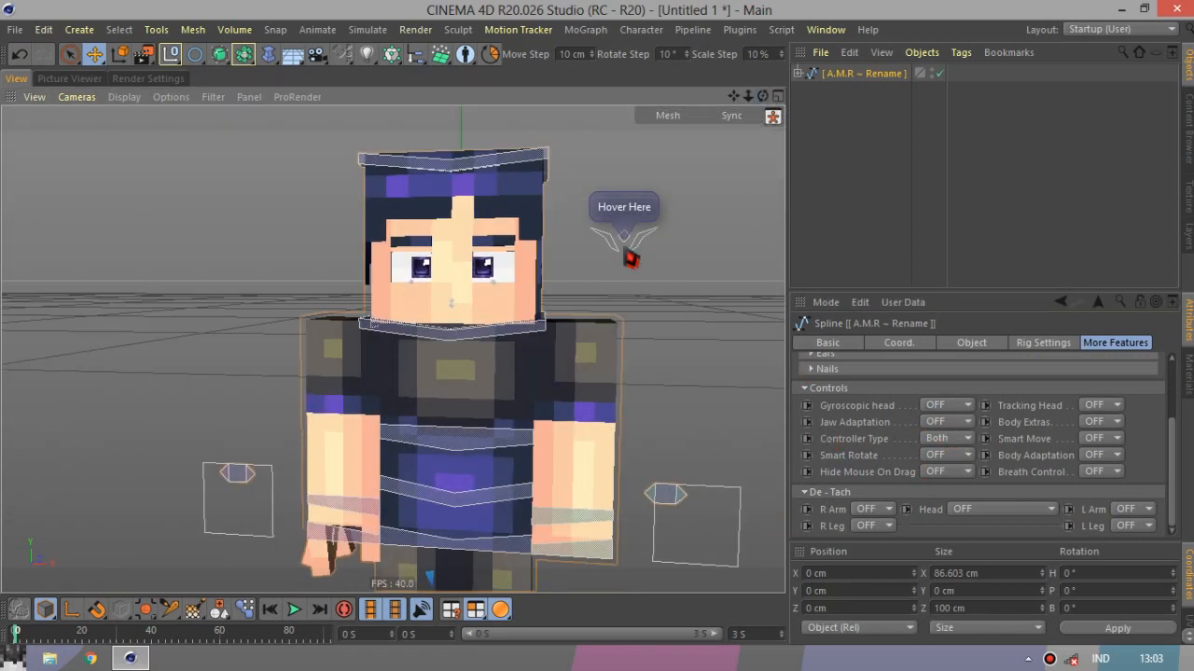
click(623, 241)
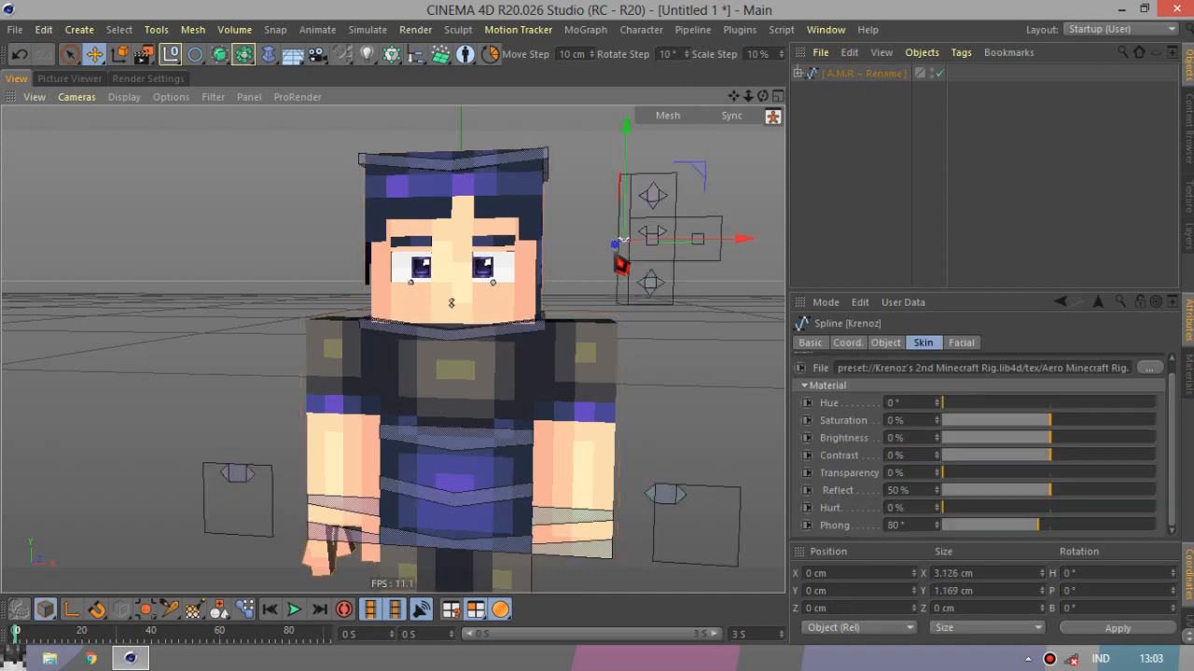
click(651, 299)
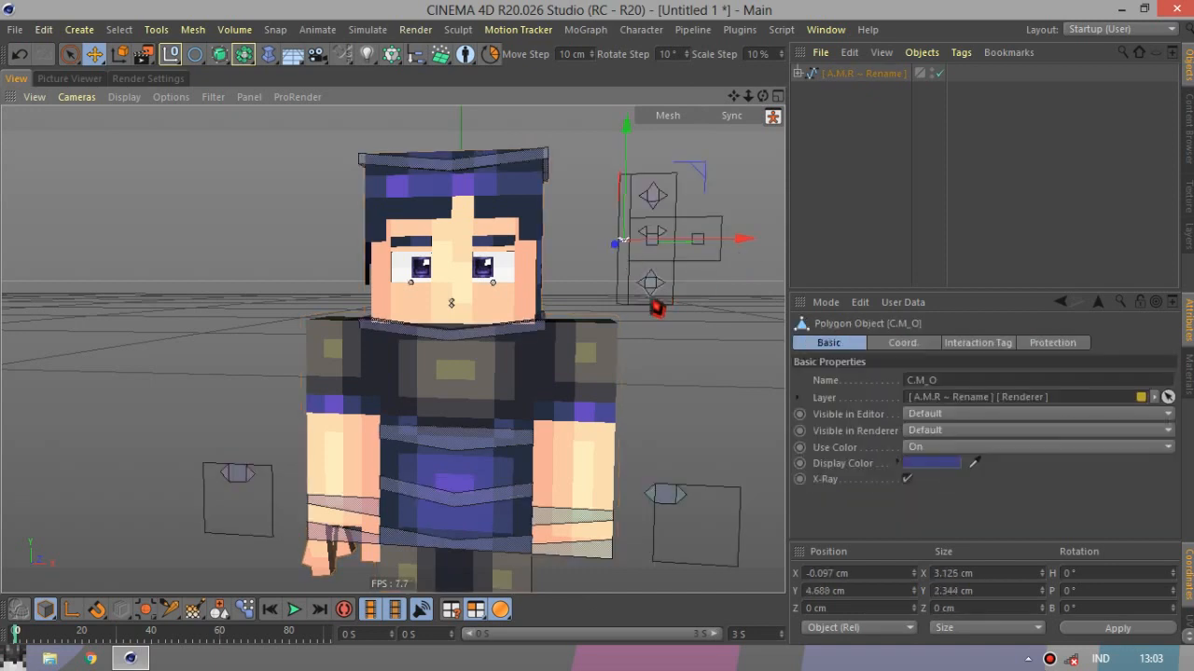
Pull the mouth controller downward with Jaw Adaptation off, and undo the move.
scroll(618, 212, up, 3)
drag(663, 217, 672, 266)
key(ctrl+z)
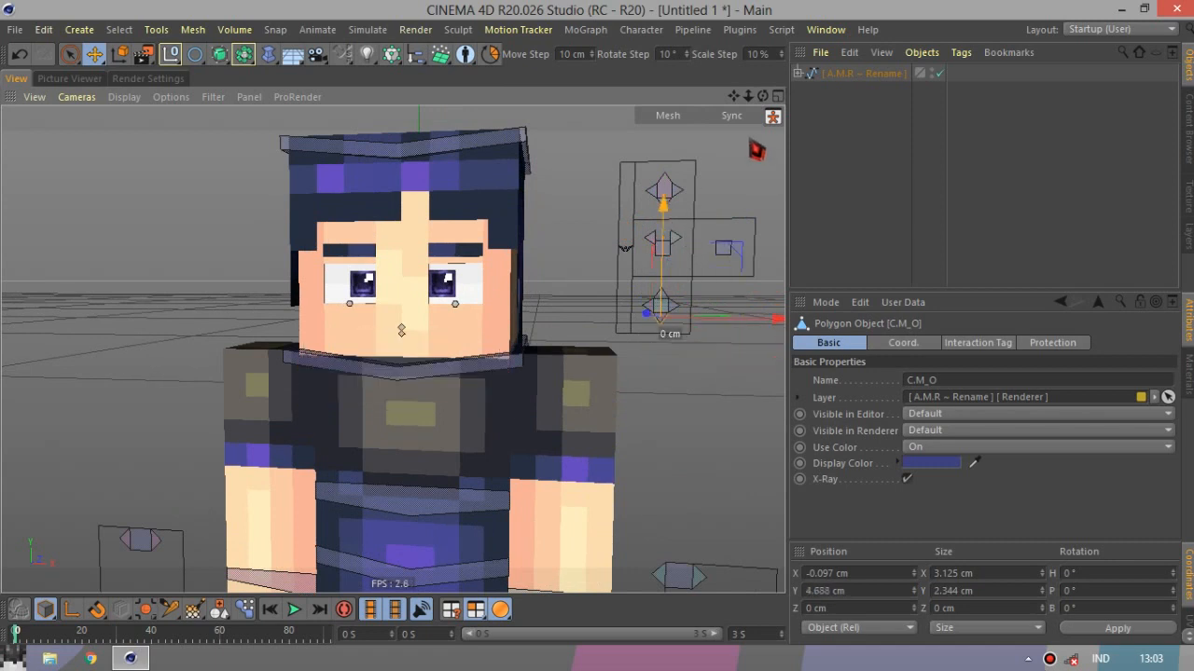
Select the rig and turn on its Jaw Adaptation option.
click(857, 73)
click(946, 514)
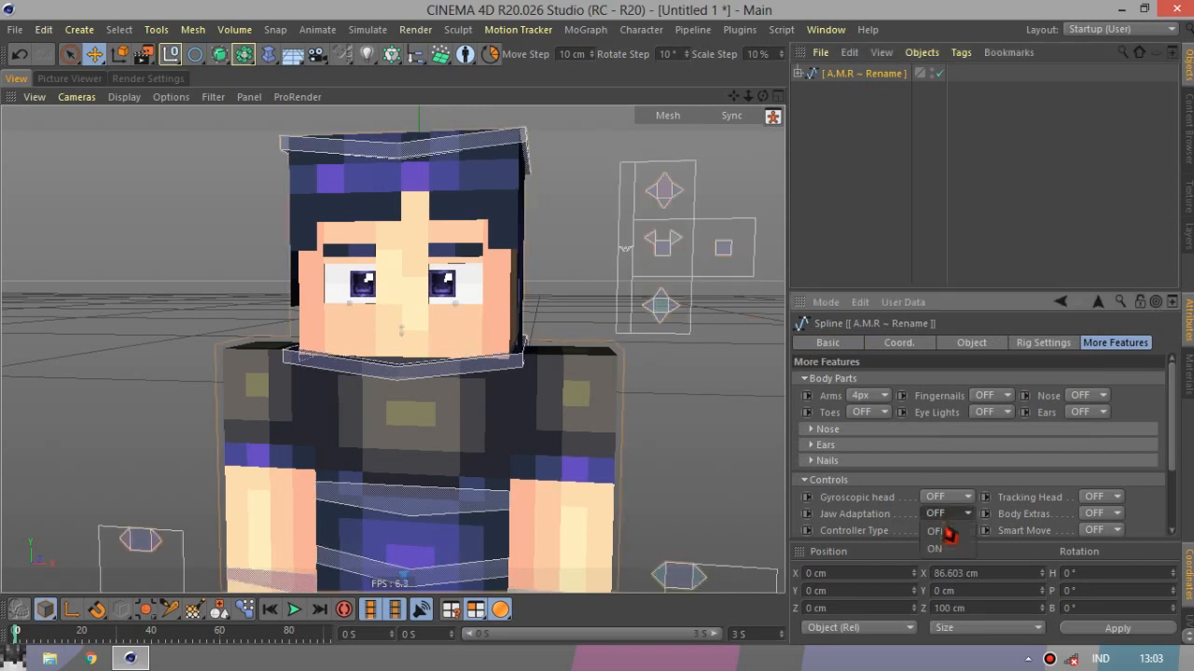
click(942, 549)
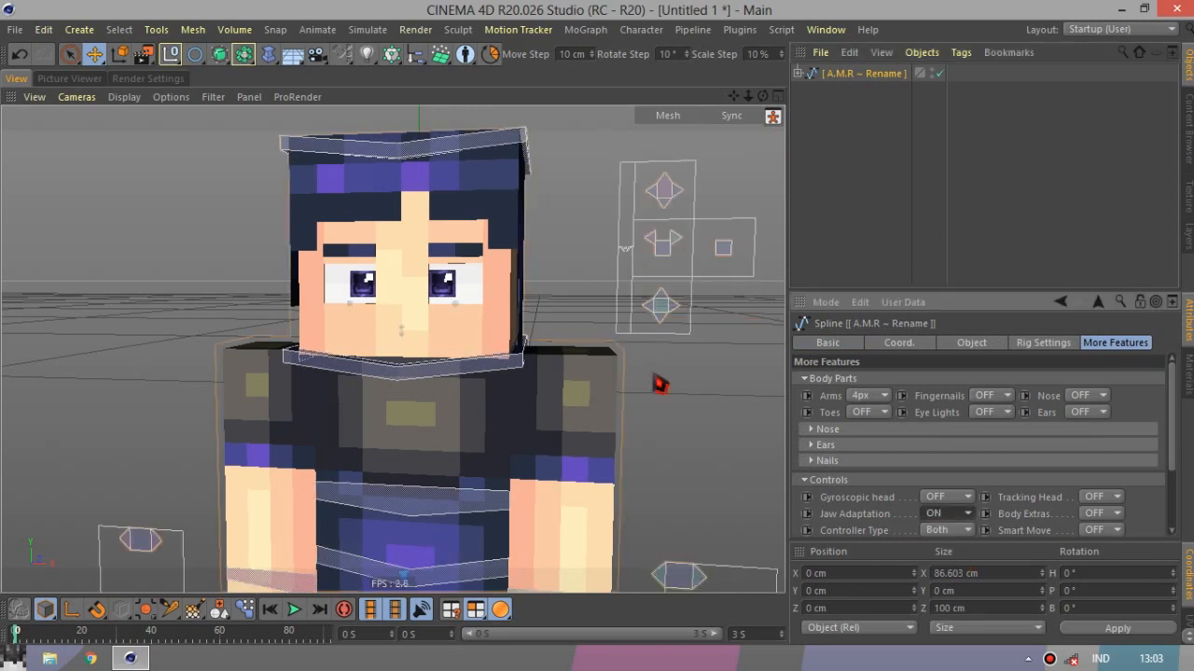
Lower the C.M_O mouth controller to Y -4.688 cm to open the mouth, and undo the move.
click(661, 306)
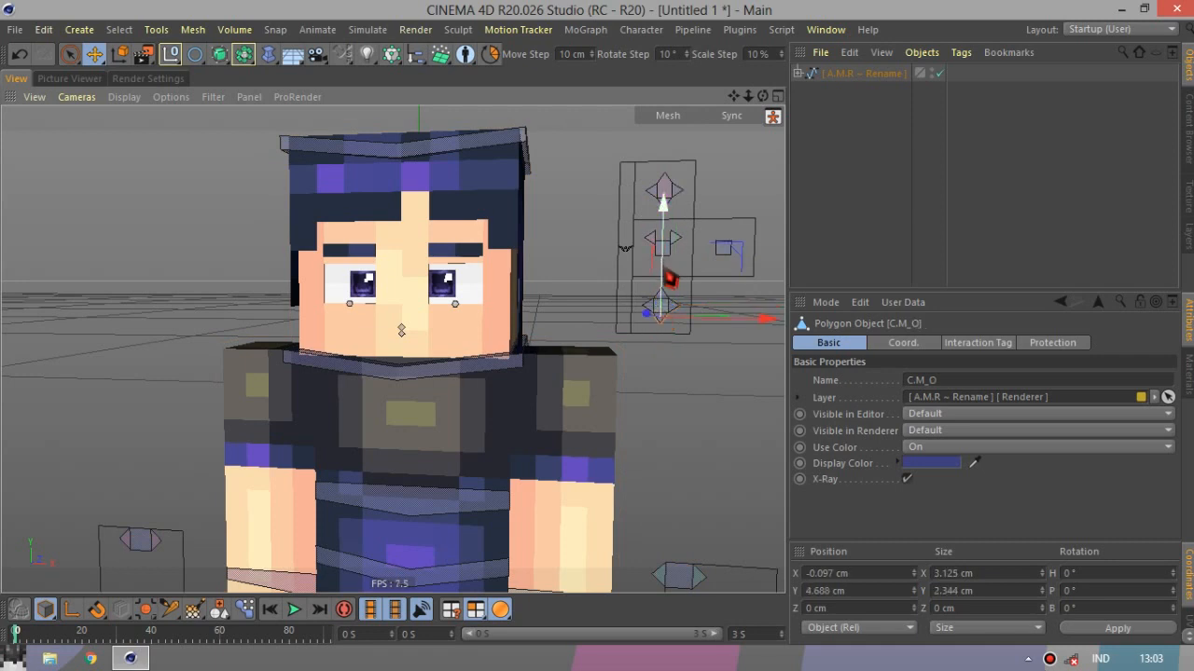
drag(669, 278, 668, 326)
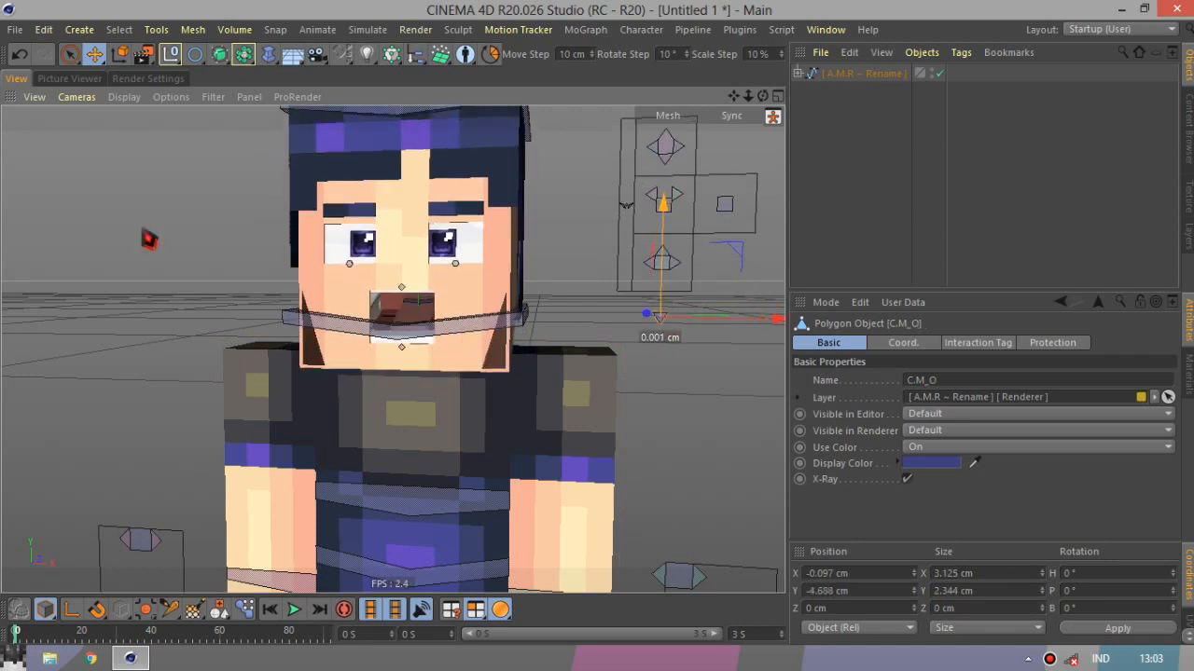
click(20, 53)
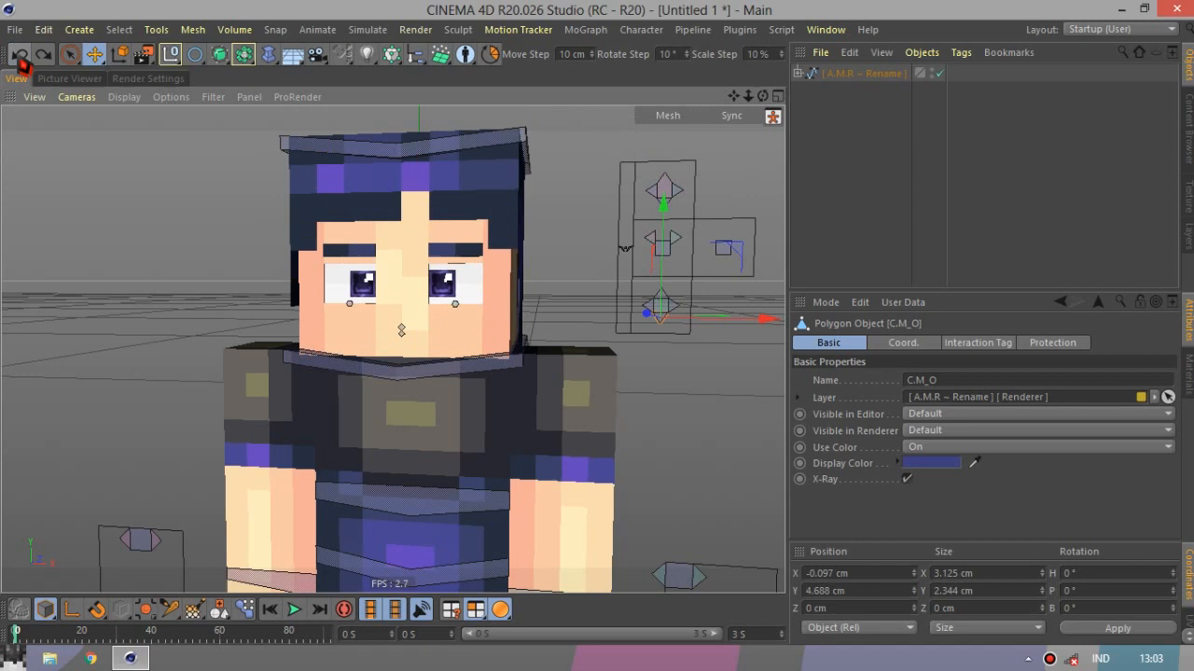
Select the rig and turn off its Jaw Adaptation option, leaving Gyroscopic head off.
click(904, 76)
click(961, 499)
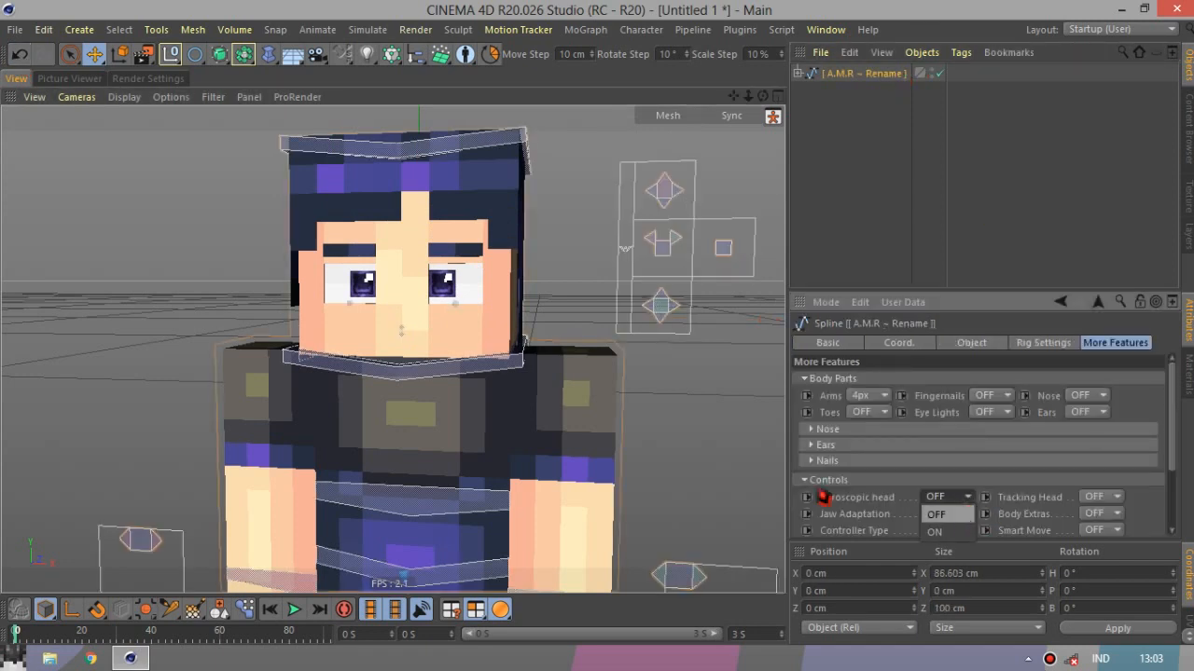
click(933, 515)
click(940, 514)
click(954, 539)
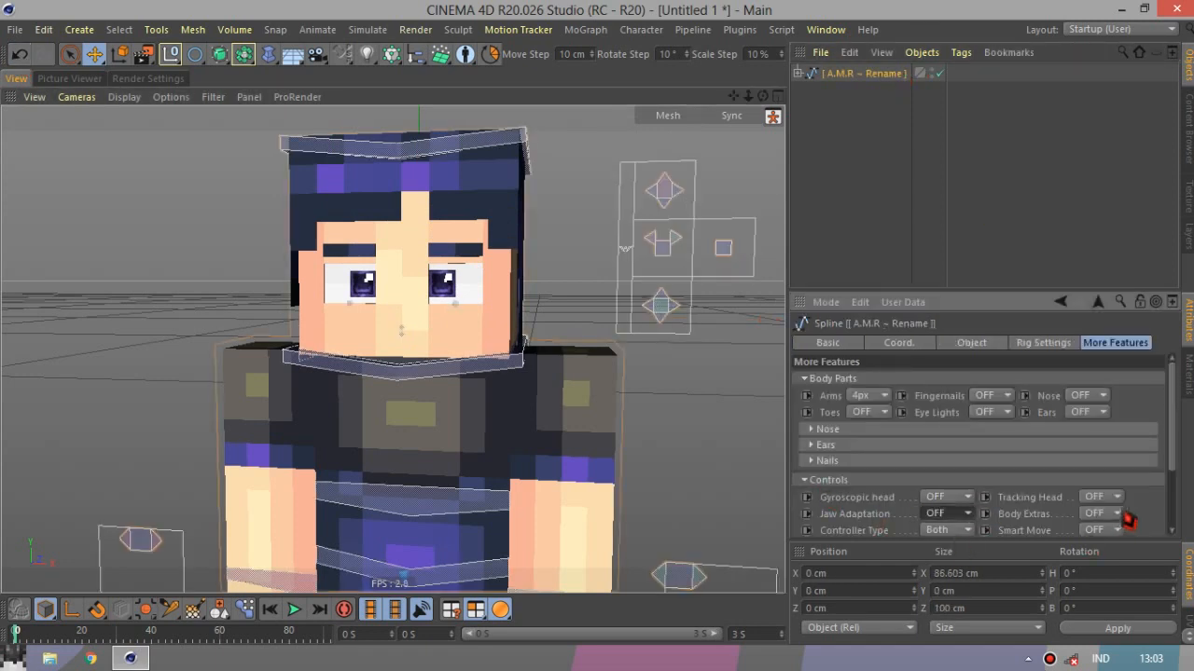
Turn on the rig's Body Extras option.
scroll(315, 247, down, 2)
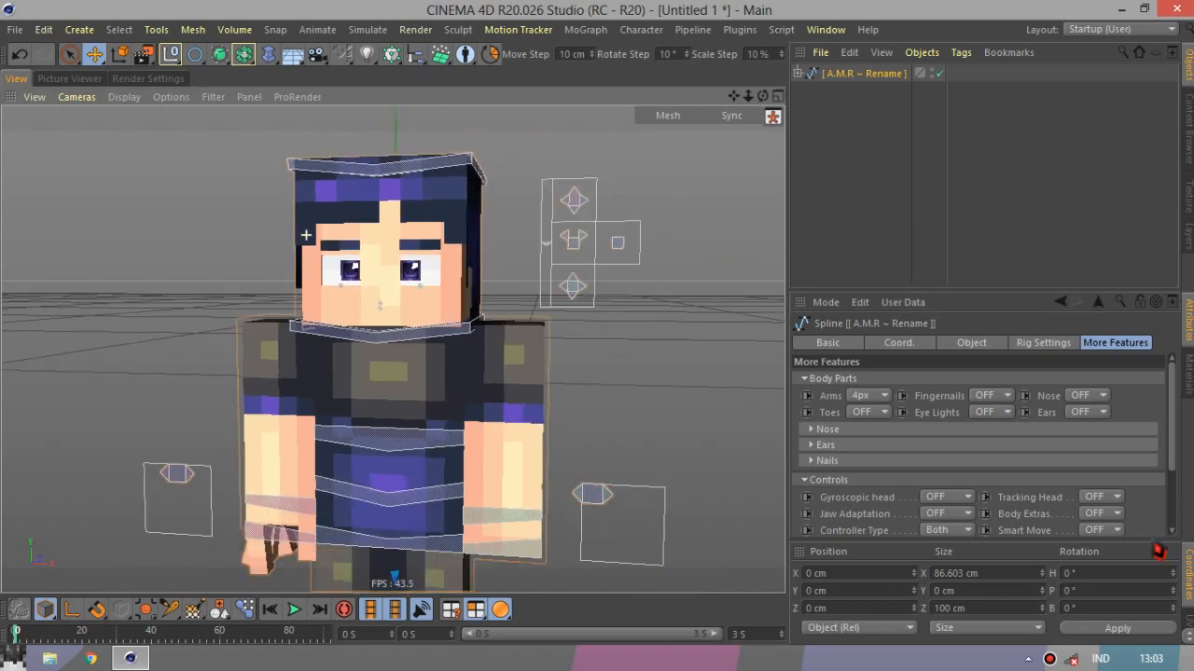
click(1098, 513)
click(1098, 551)
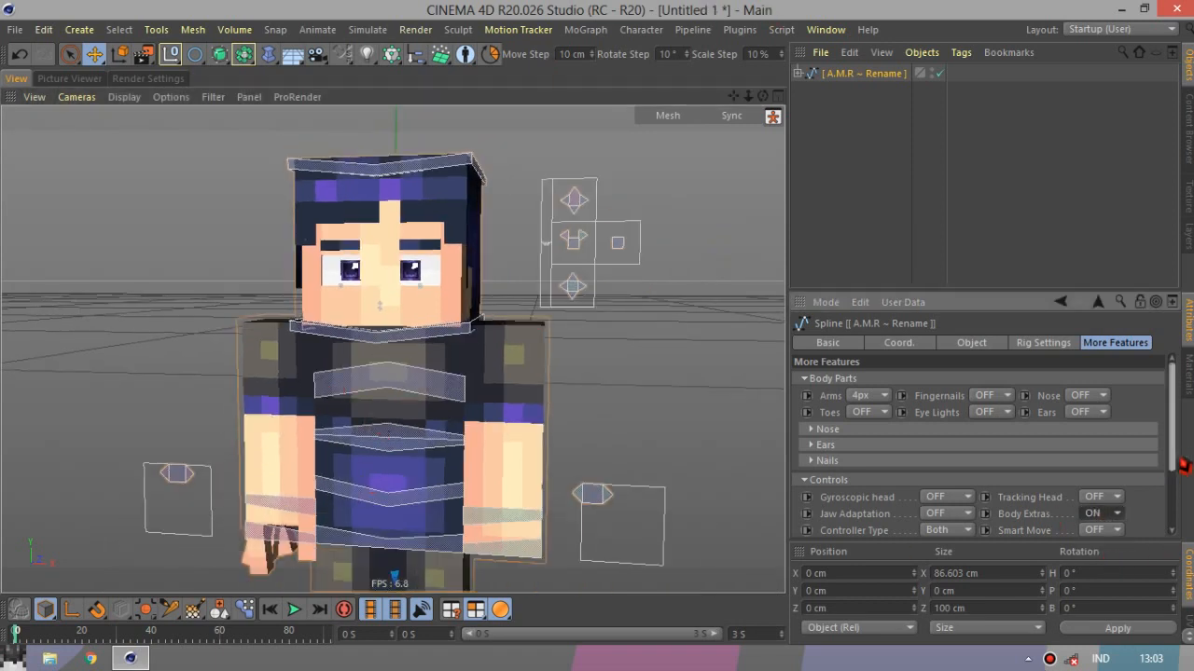
Preview the Shade and Line controller types on the rig and set Controller Type back to Both.
drag(1173, 454, 1174, 481)
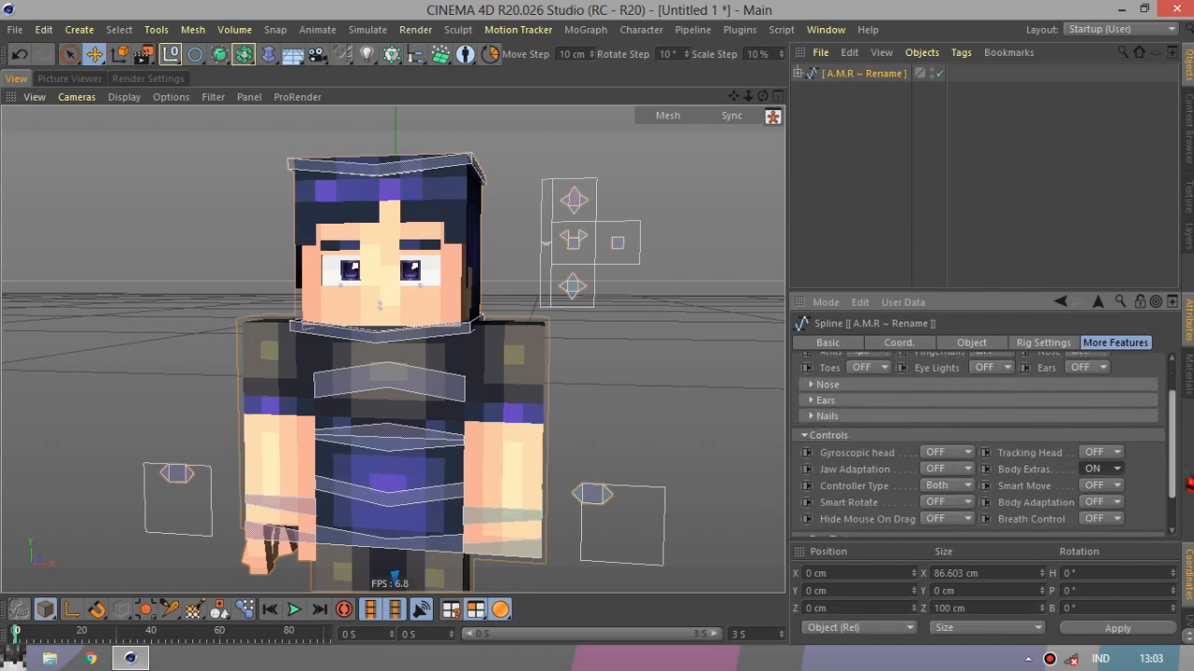
click(961, 490)
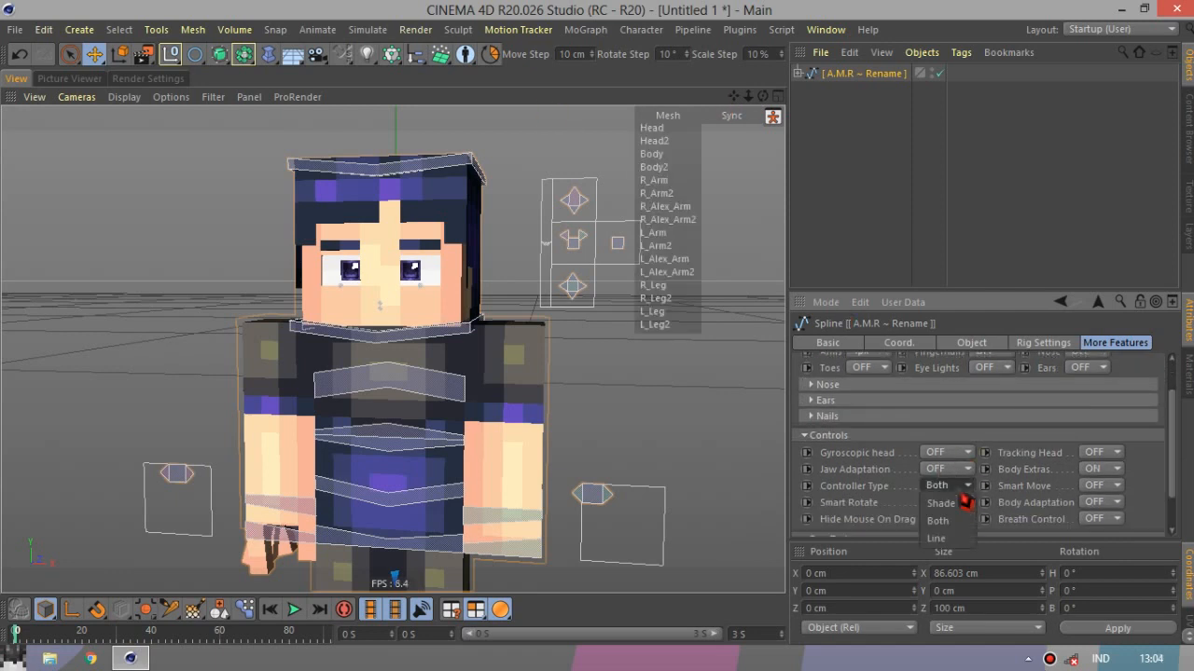
click(960, 504)
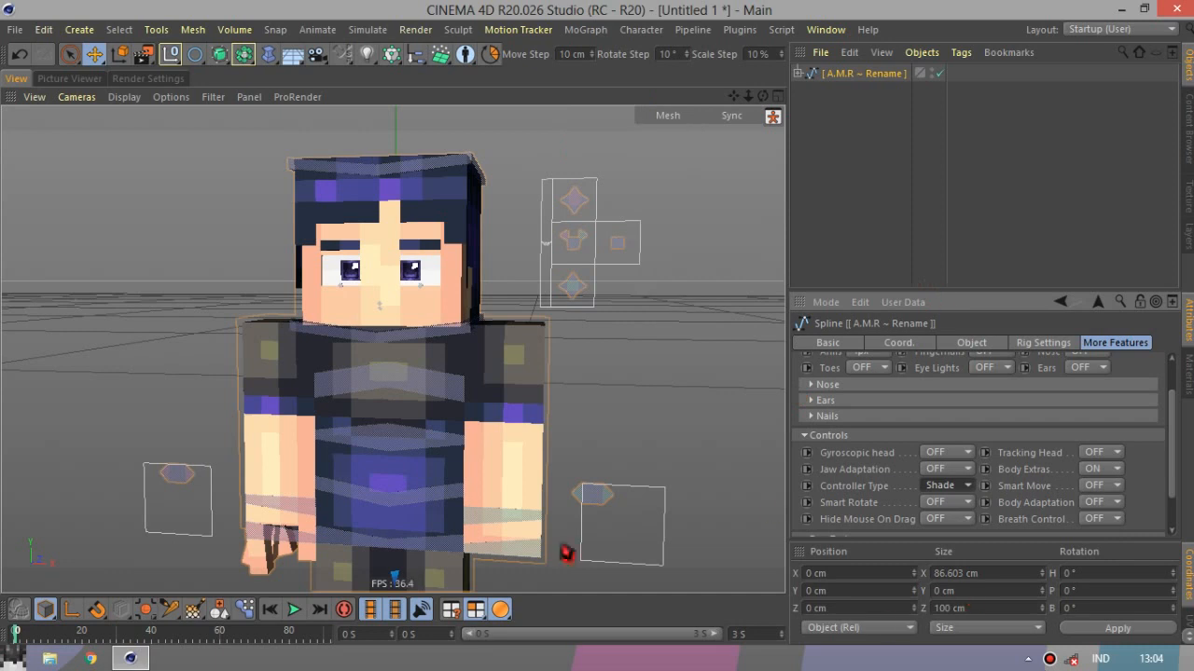
click(960, 486)
click(951, 533)
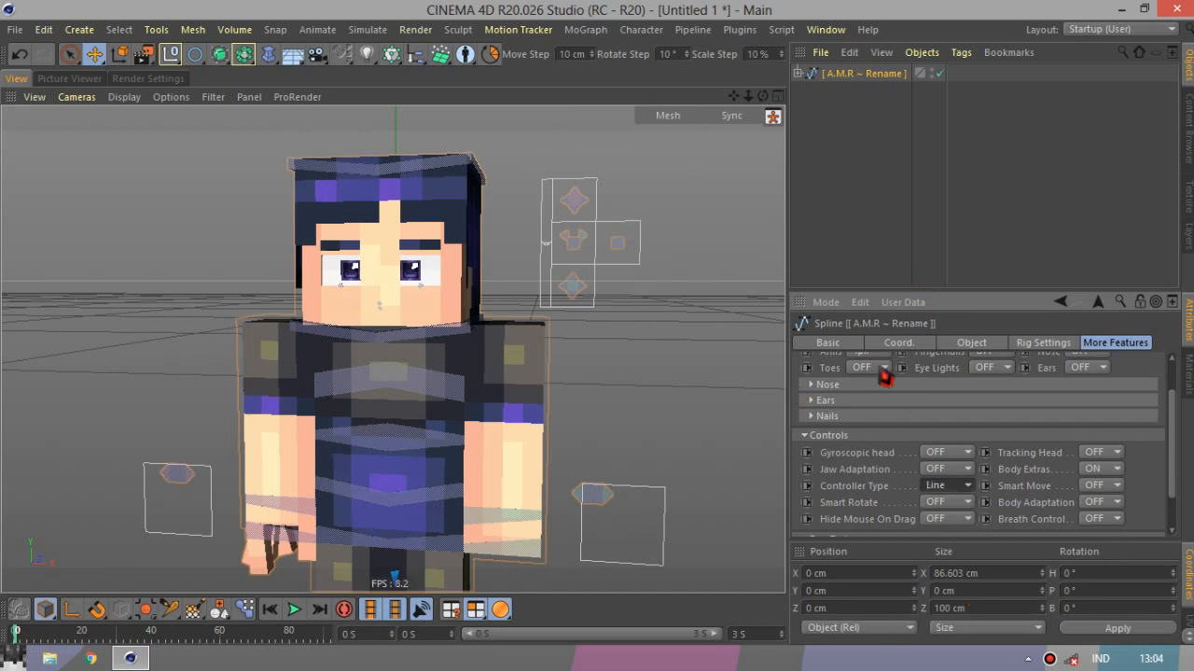
click(960, 486)
click(961, 518)
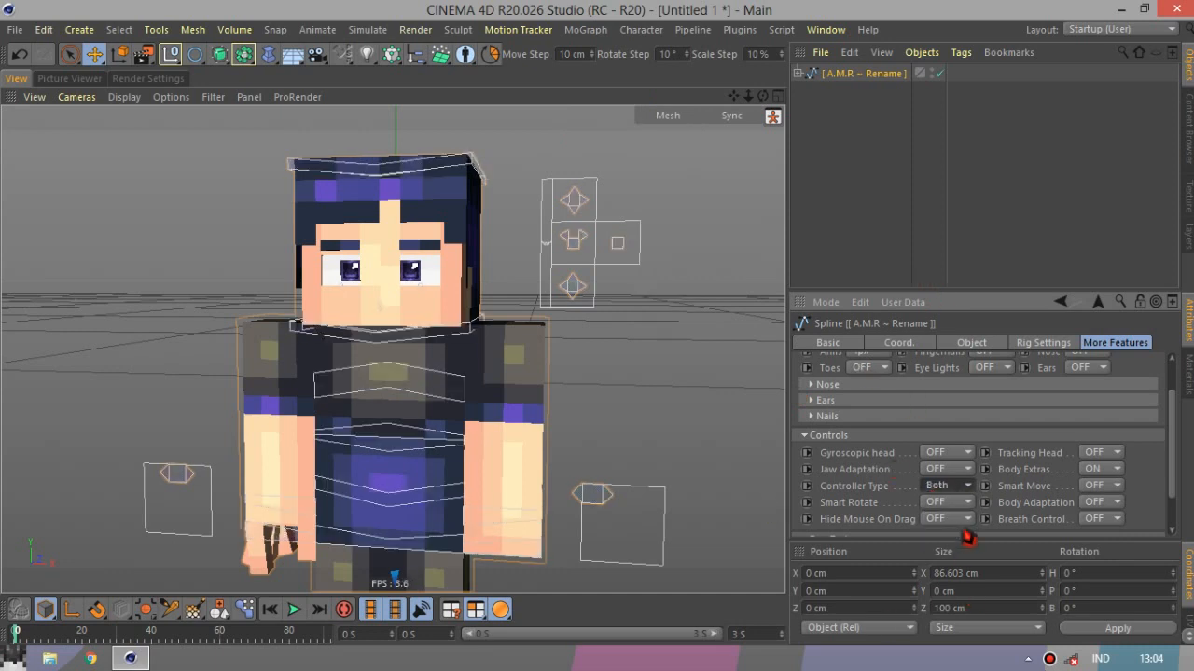
Turn on the rig's Smart Move option.
drag(764, 102, 738, 4)
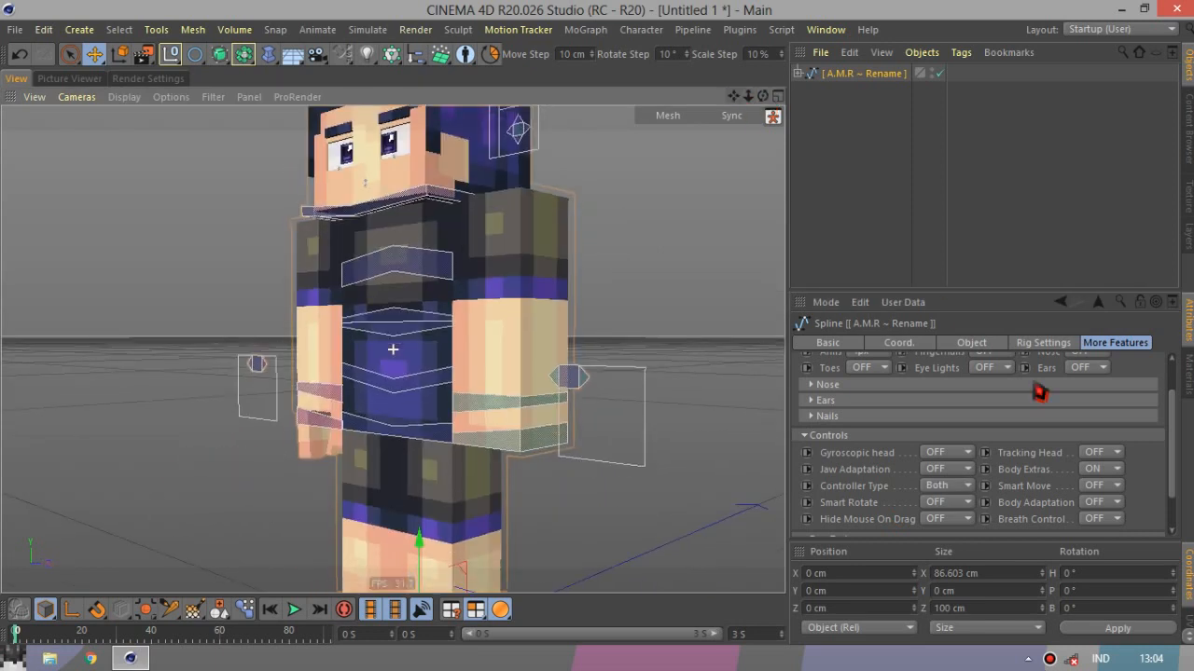
click(1115, 491)
click(1098, 526)
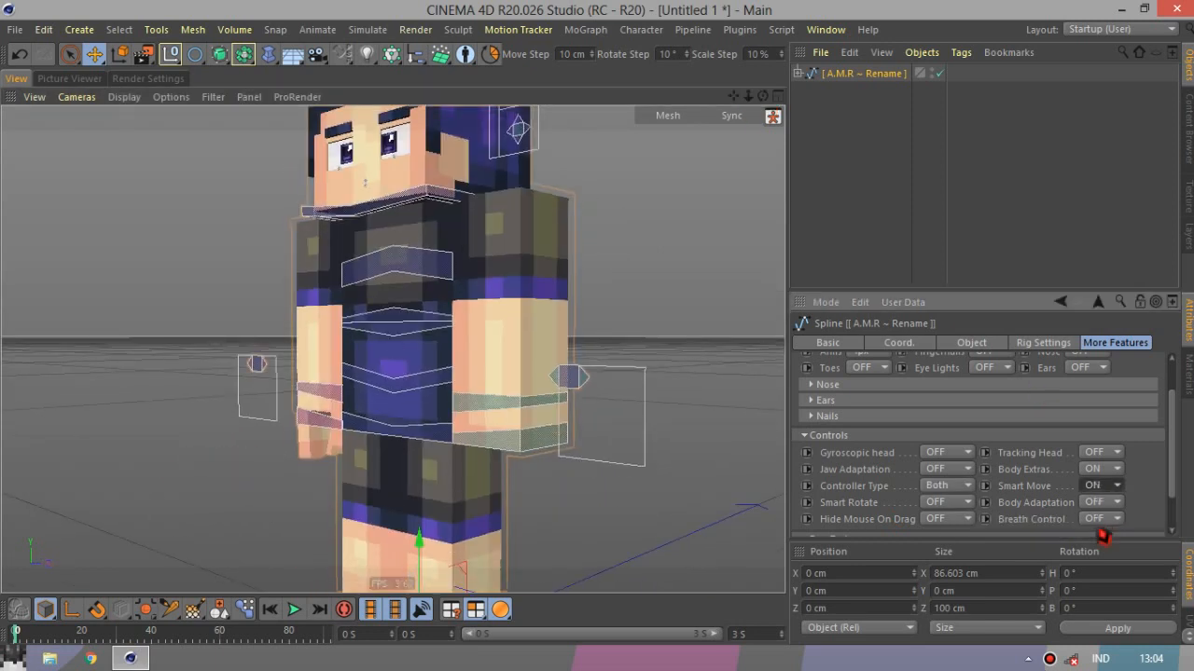
Move the left leg's foot controller to about Y 7.7 cm and Z -48.2 cm, and undo the move.
drag(734, 107, 557, 519)
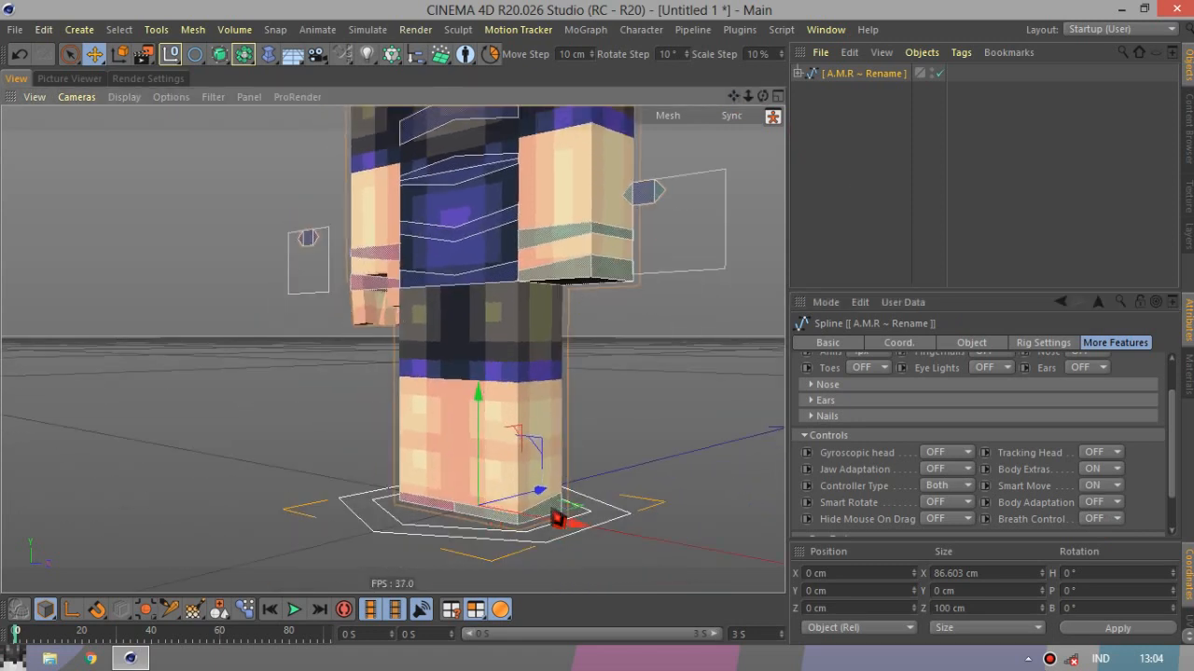
click(557, 520)
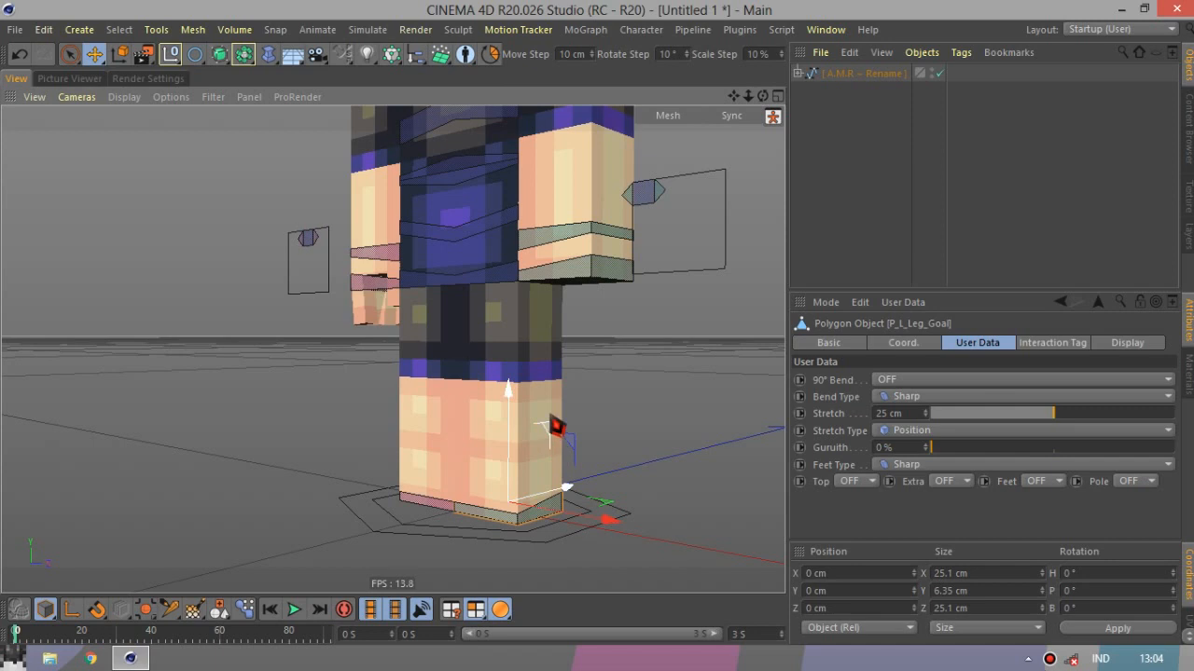
drag(557, 519, 501, 519)
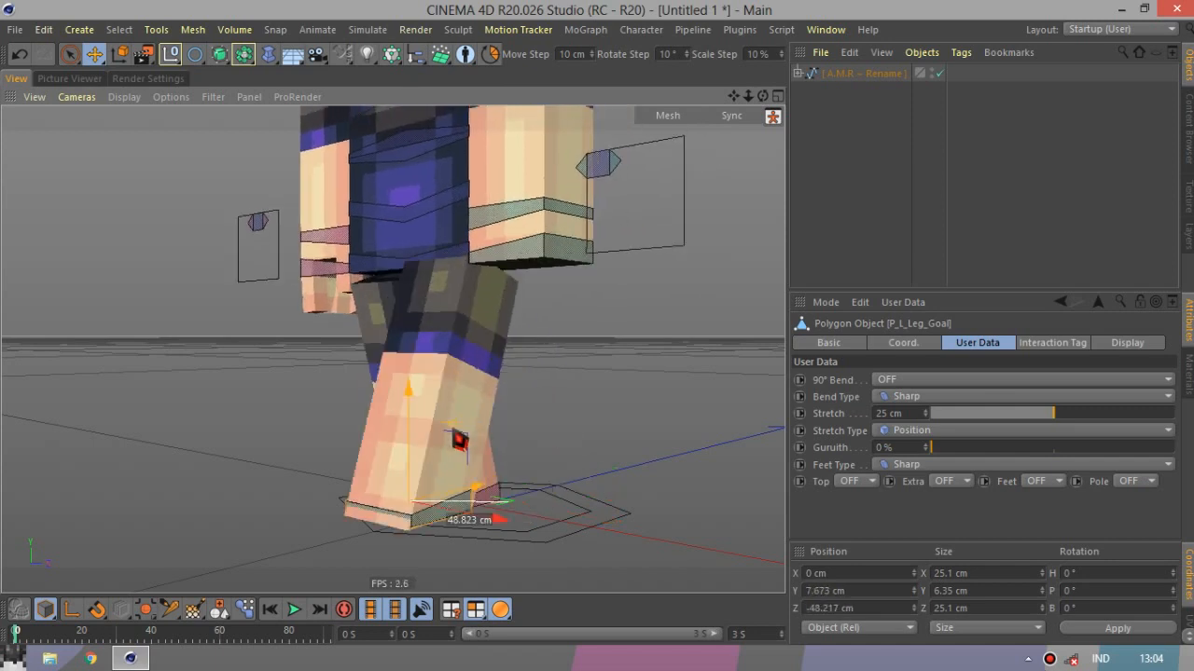
click(18, 53)
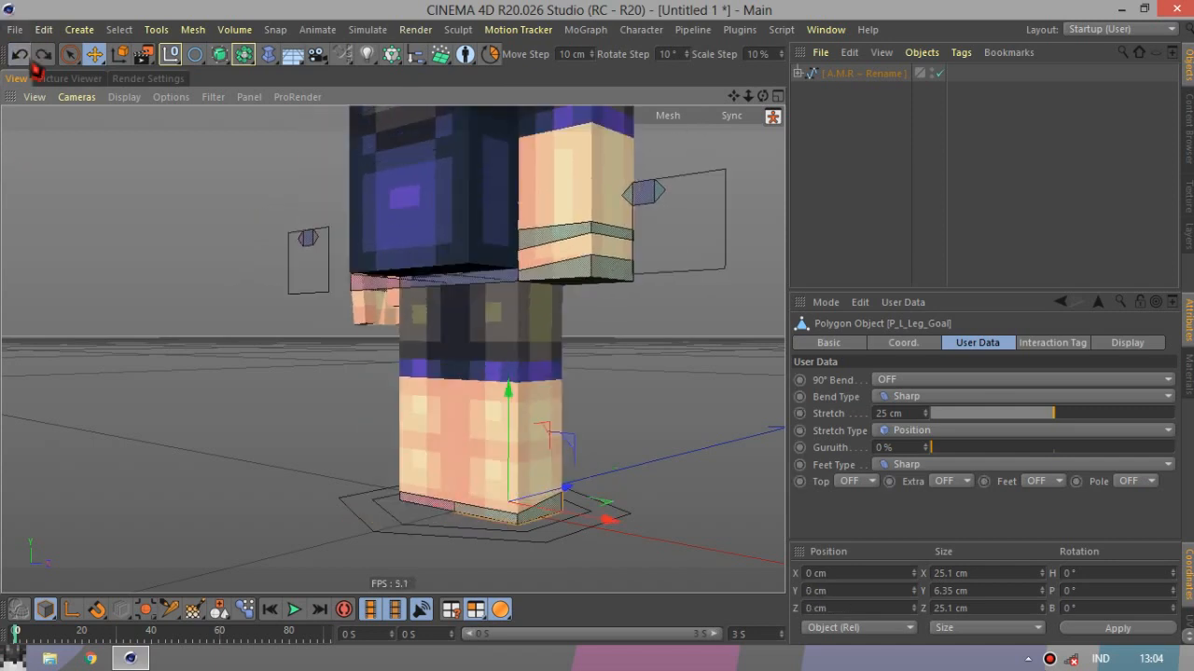
Select the rig, turn off Smart Move and turn on Smart Rotate.
click(867, 74)
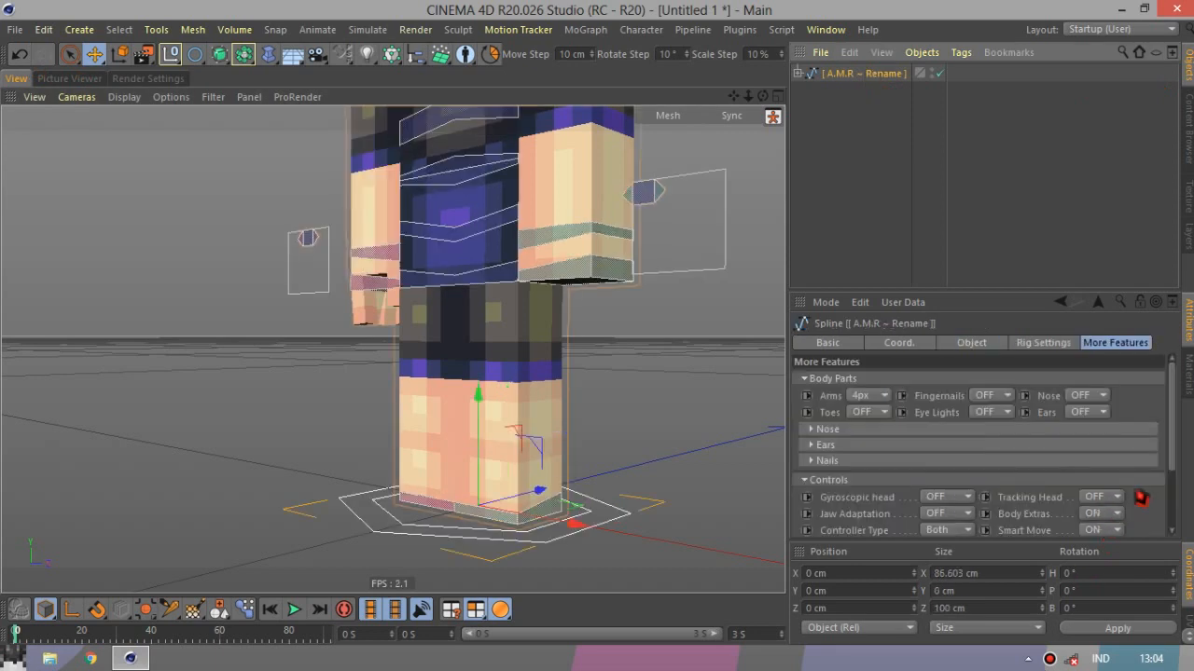
scroll(1119, 448, down, 2)
click(1100, 482)
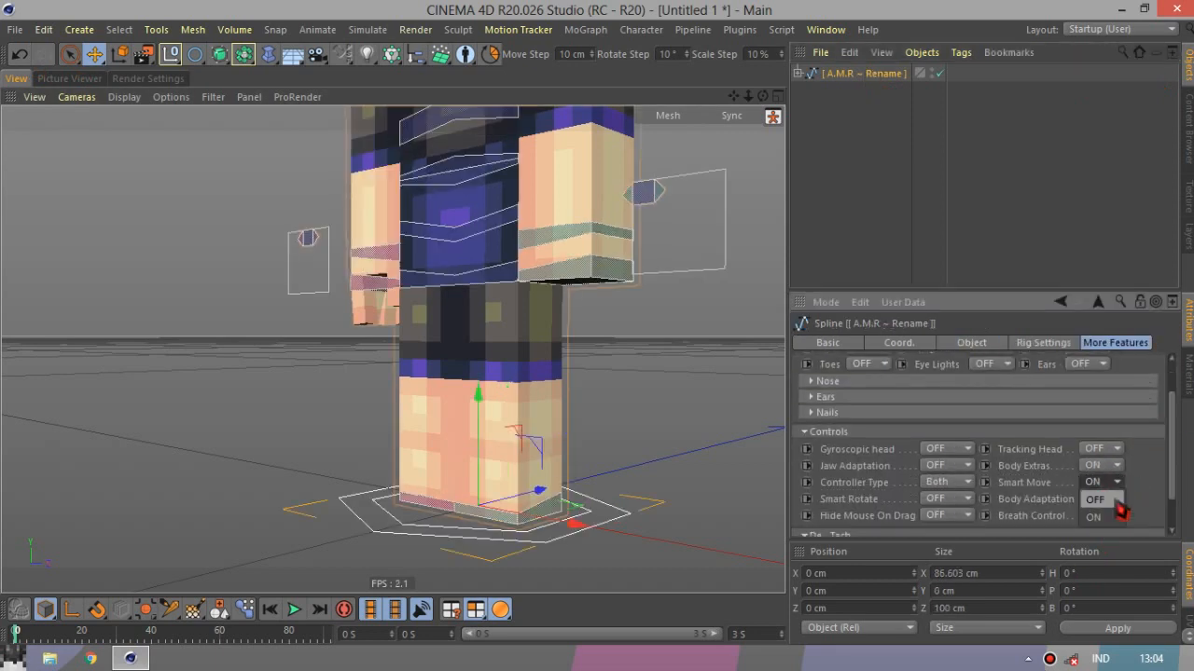
click(1114, 506)
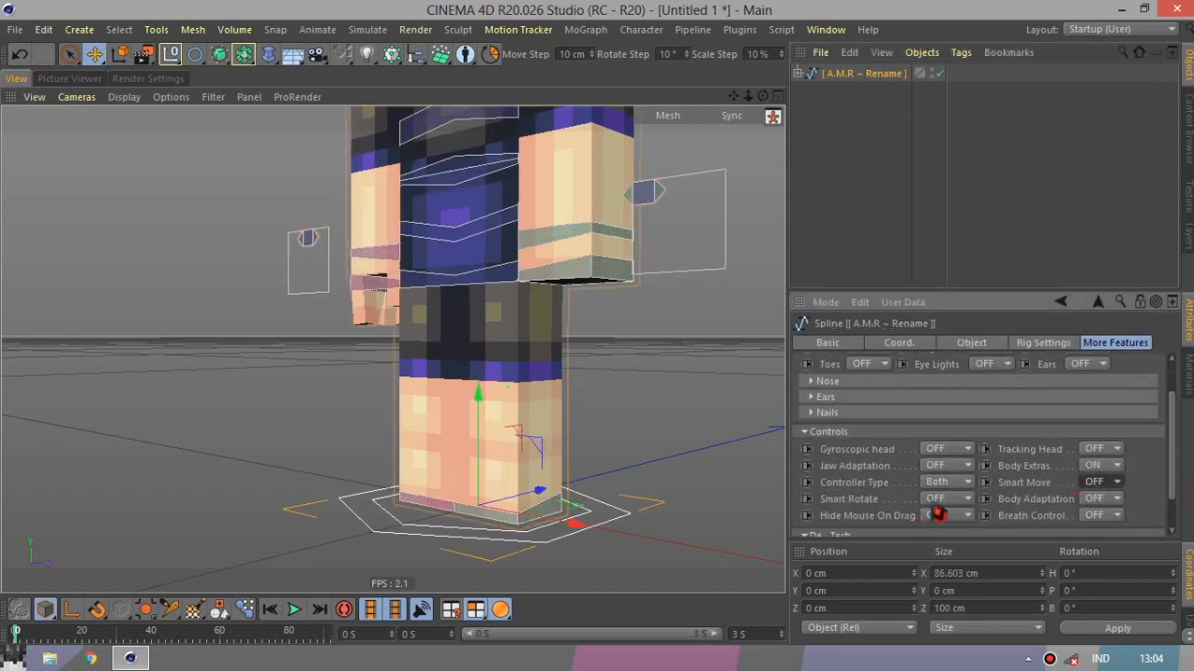
click(965, 501)
click(962, 536)
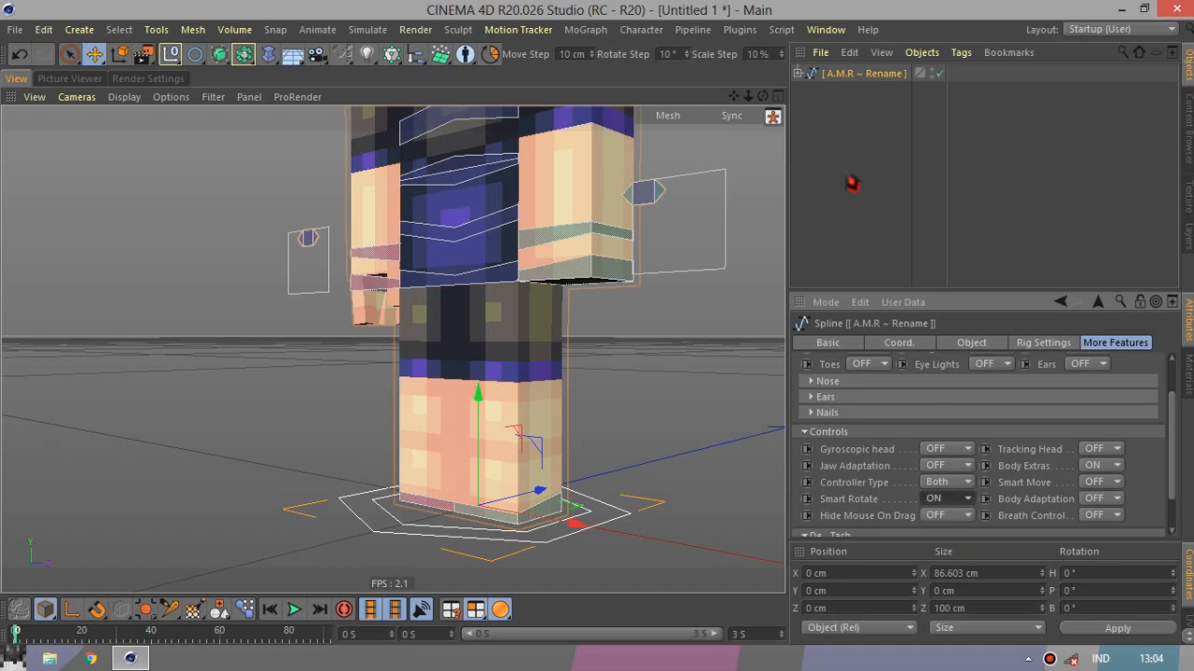
Move the left arm's hand controller outward and upward to see the body rotate, and undo the move.
drag(763, 96, 802, 96)
scroll(437, 517, down, 3)
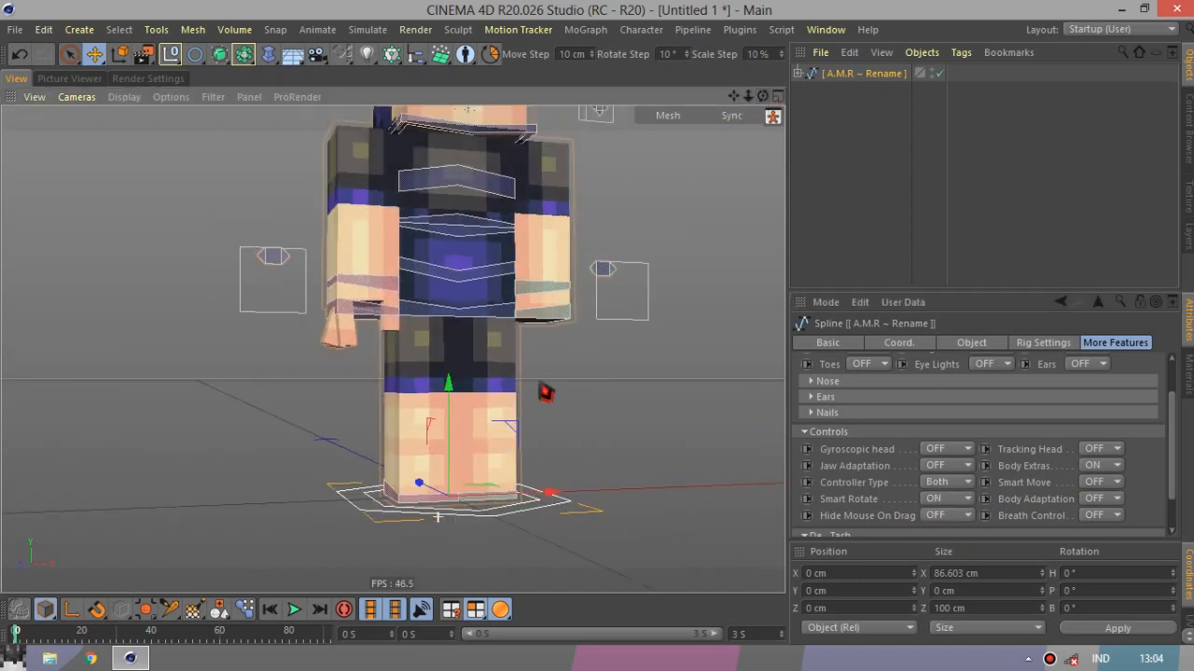
click(545, 343)
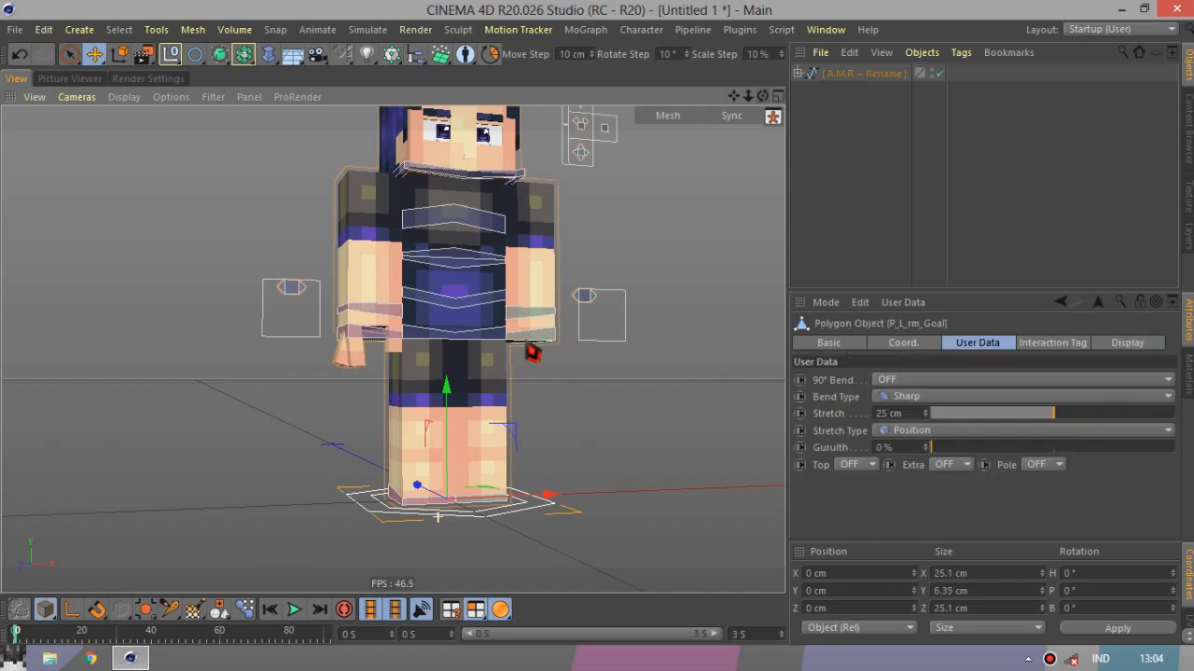
drag(195, 322, 270, 278)
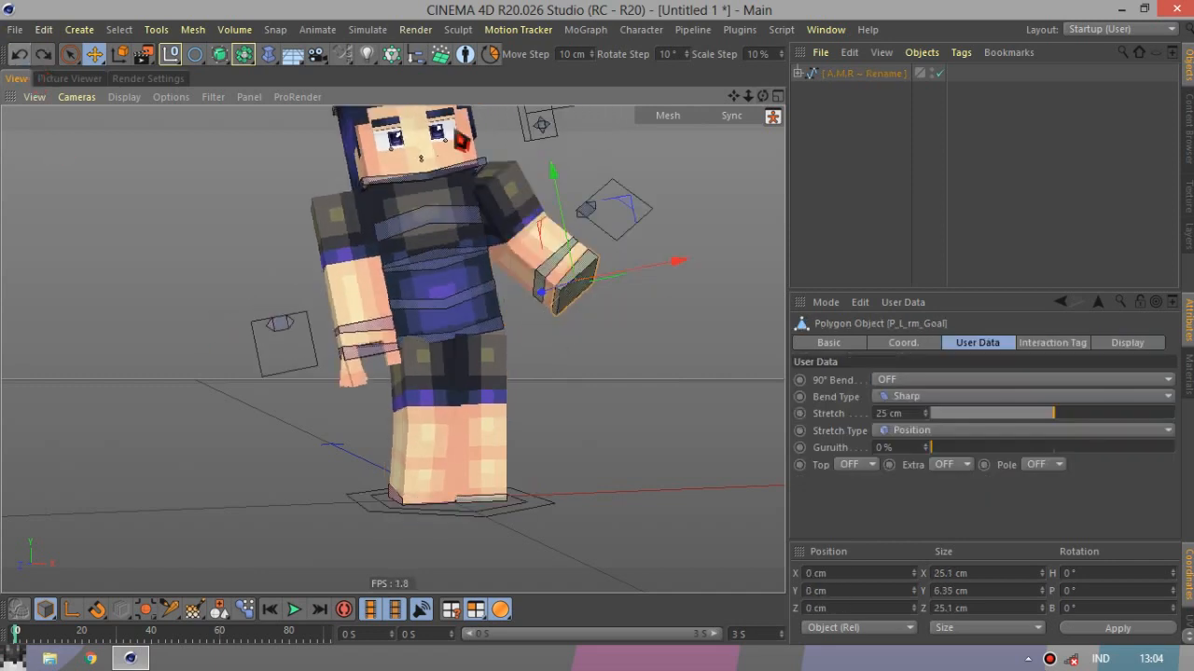
click(18, 53)
Select the rig and turn off its Smart Rotate option.
click(859, 74)
click(867, 174)
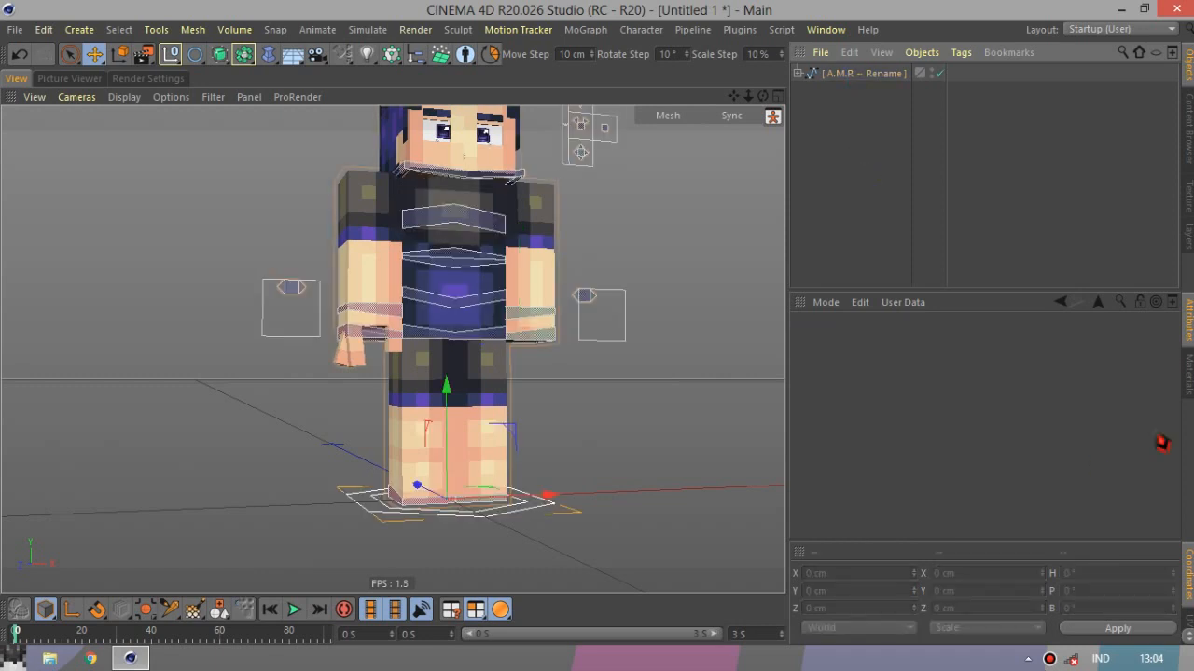
click(868, 77)
drag(1173, 452, 1175, 497)
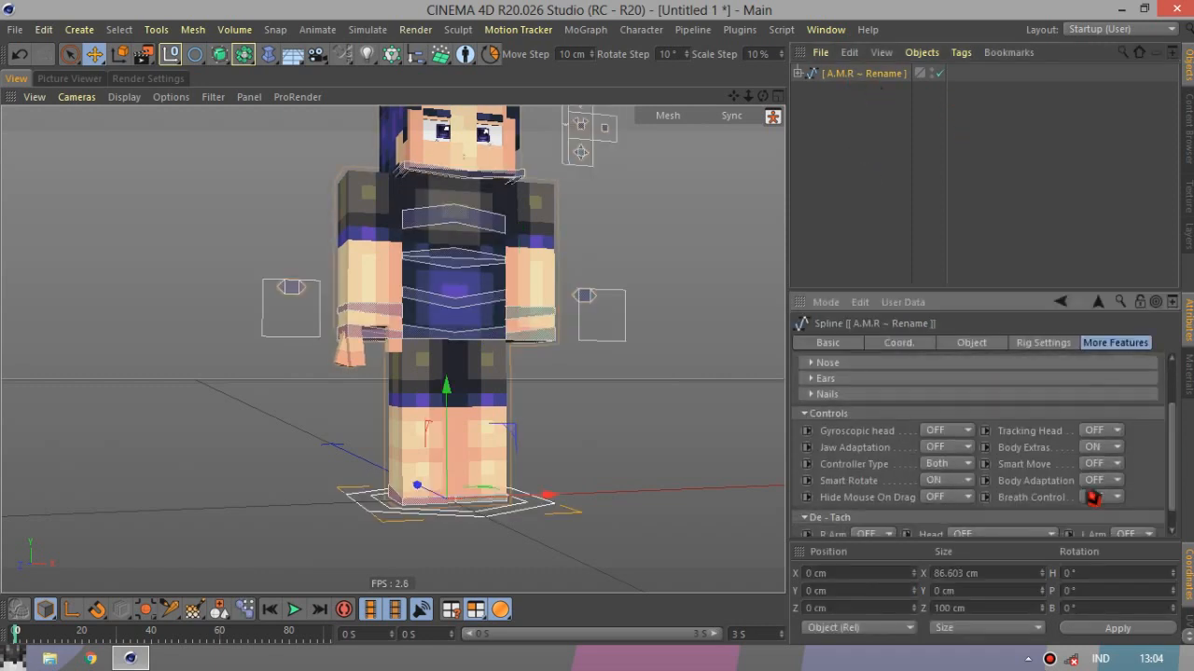
click(947, 480)
click(951, 495)
Turn on the rig's Body Adaptation, try it by moving the left arm's hand controller outward, and undo the move.
click(1116, 480)
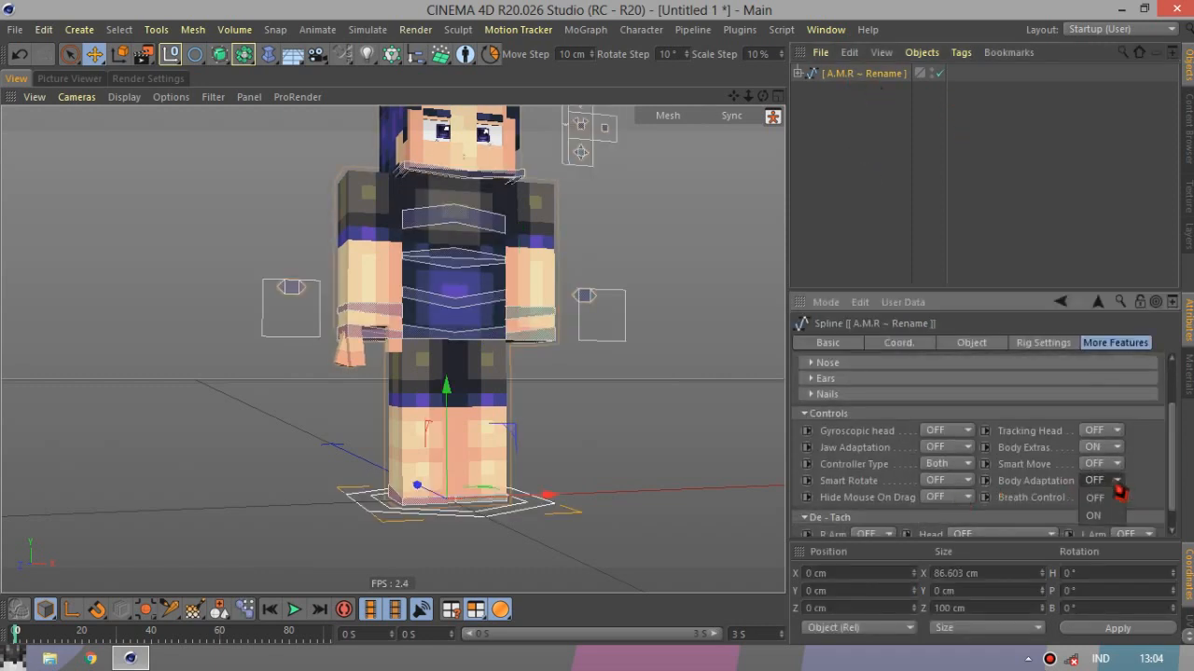
click(1103, 513)
scroll(504, 150, up, 5)
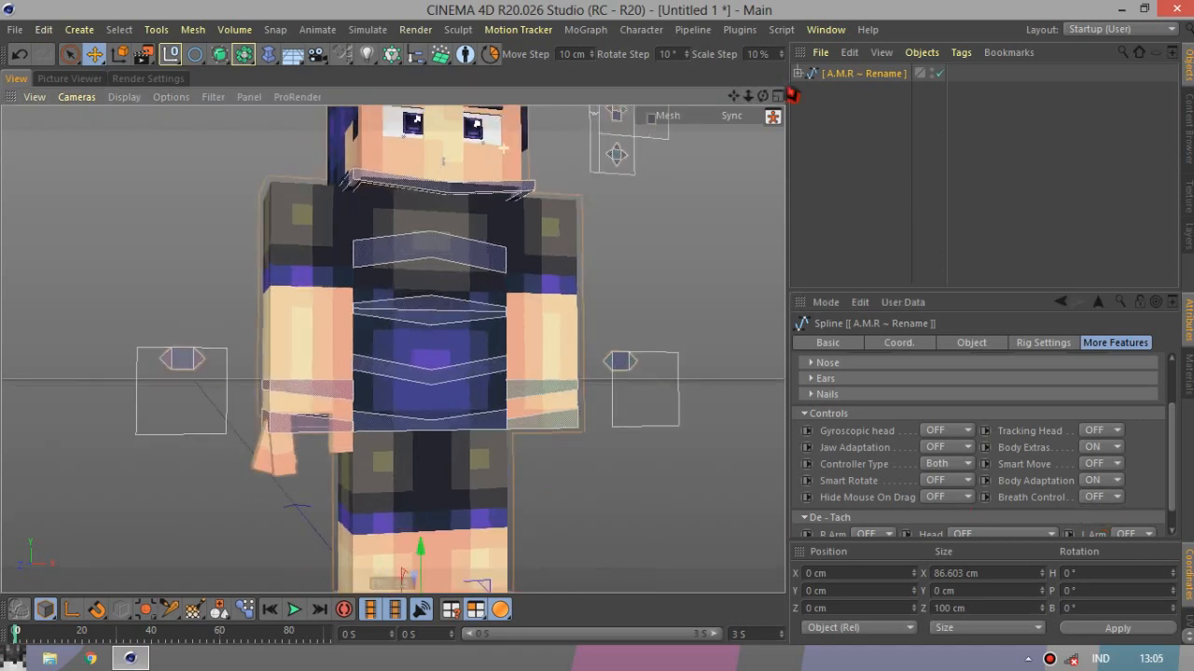
drag(764, 102, 763, 103)
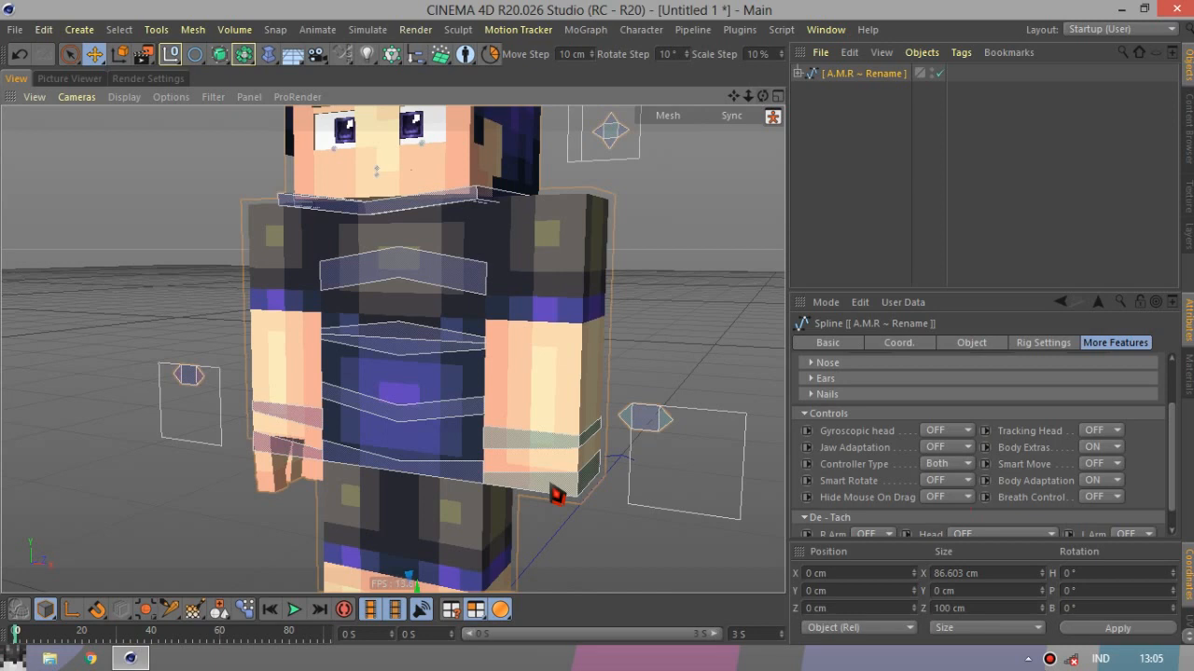
click(556, 495)
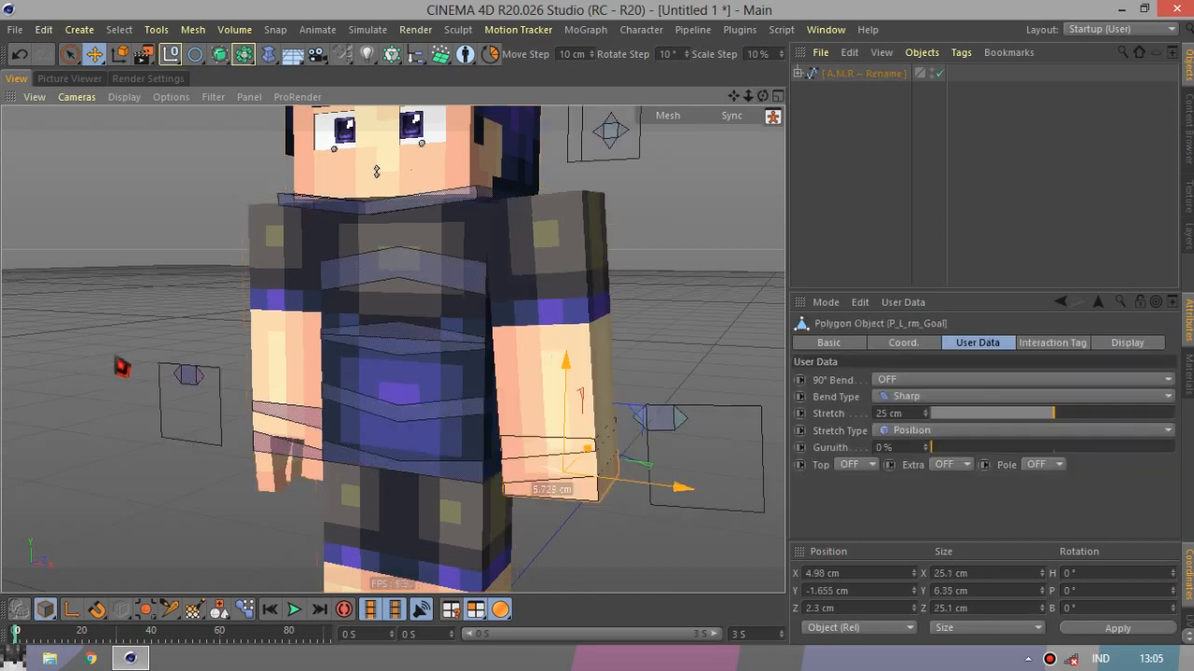
drag(121, 367, 162, 356)
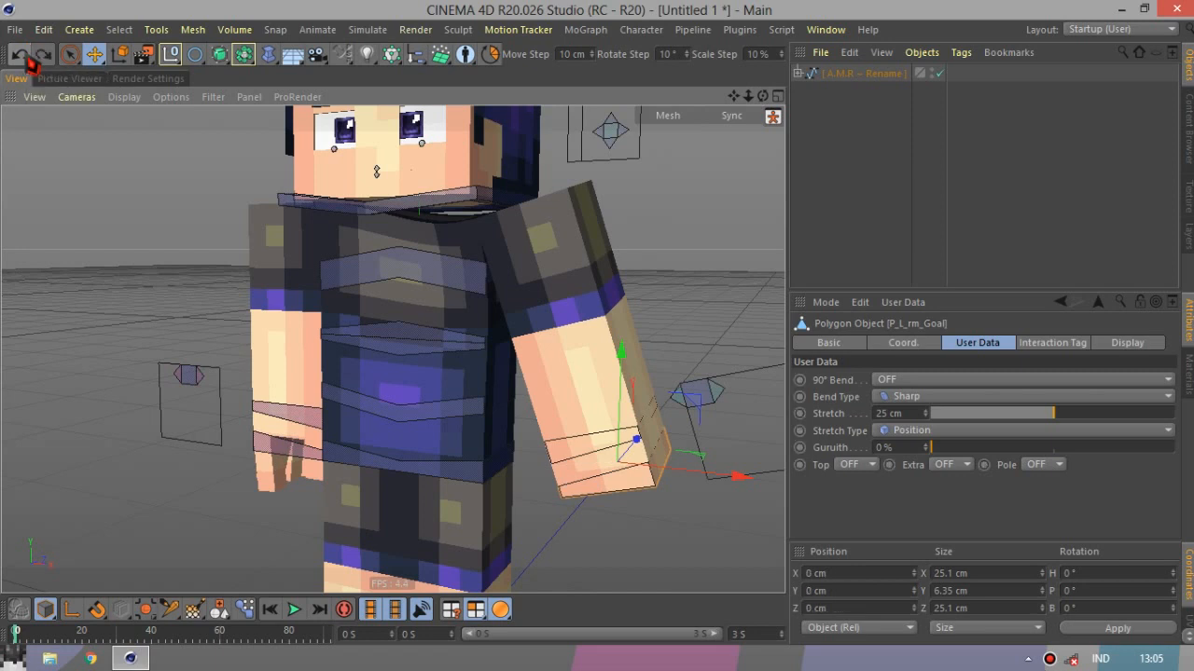
click(20, 55)
Select the rig and turn off its Body Adaptation.
click(859, 73)
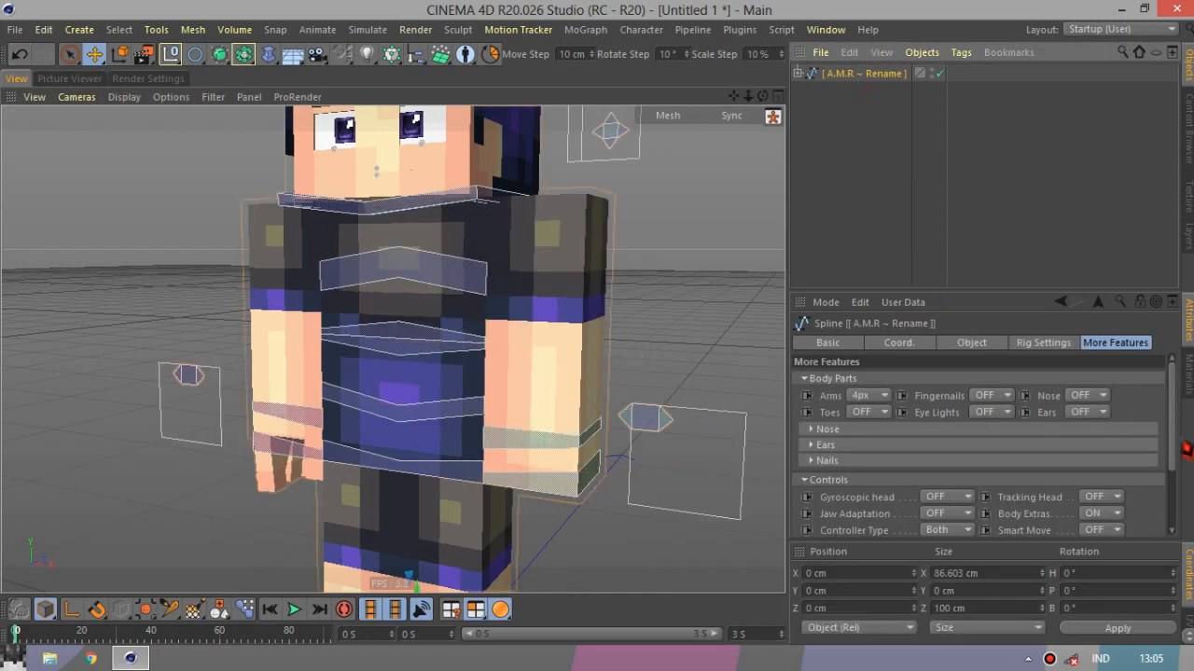
scroll(1165, 447, down, 2)
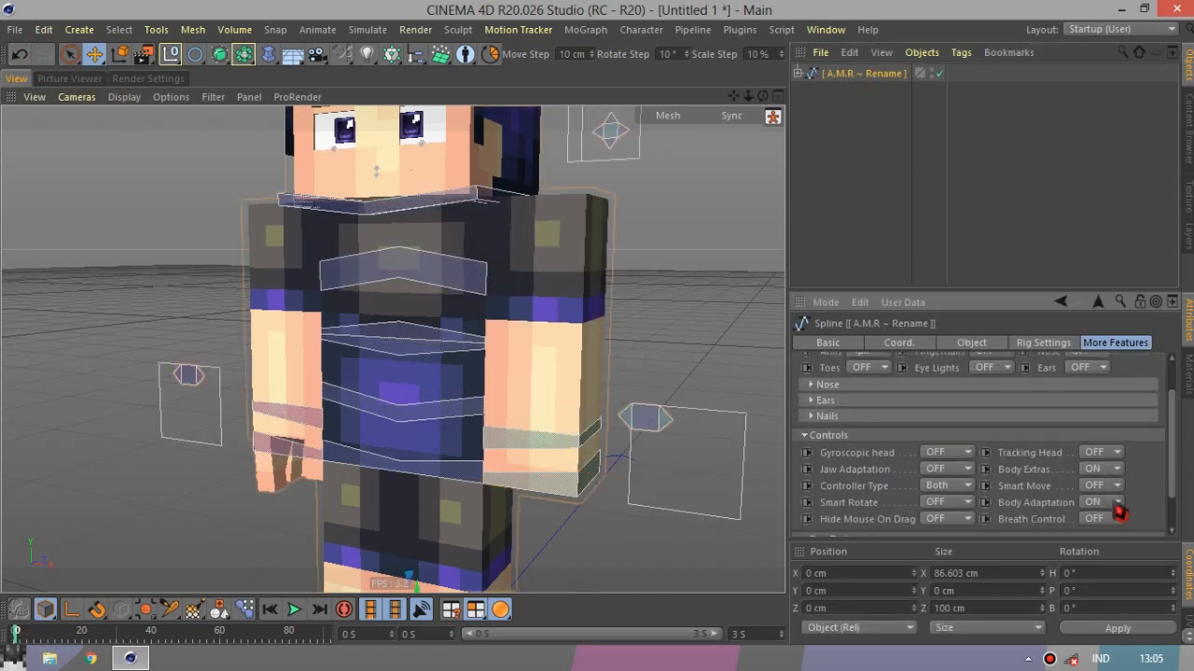
click(1115, 503)
click(1100, 526)
With Hide Mouse On Drag off, move the left hand controller to about X 23.4, Y 9.5, Z 13.3 cm, and undo the move.
scroll(1171, 485, down, 1)
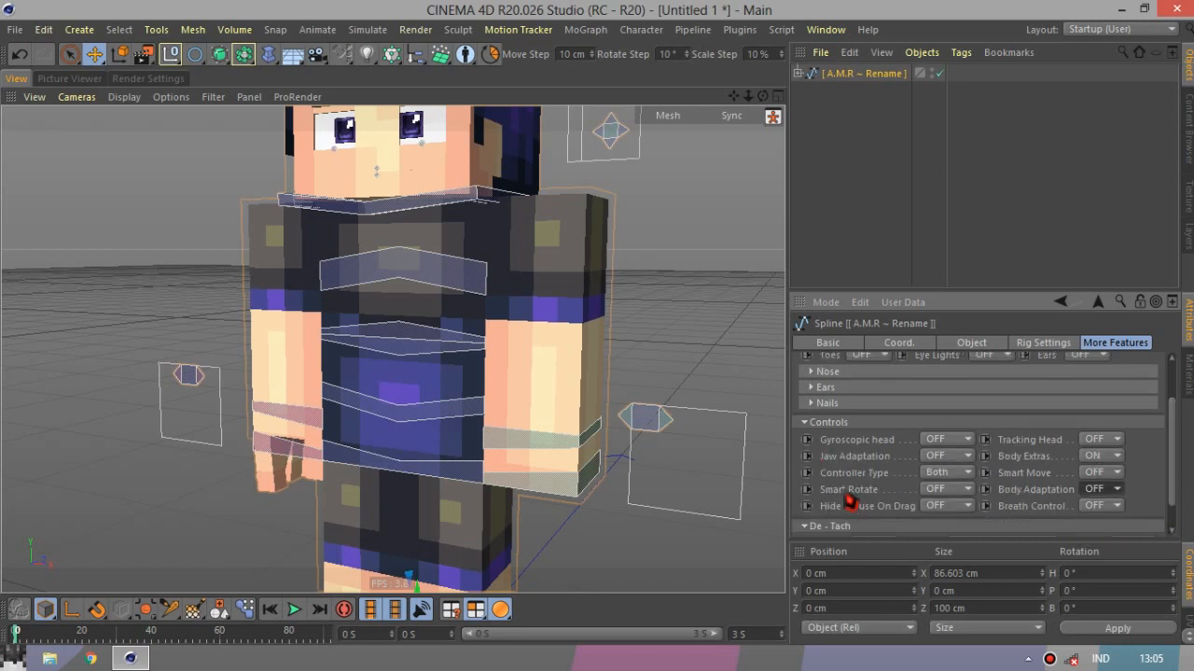
click(937, 508)
click(878, 226)
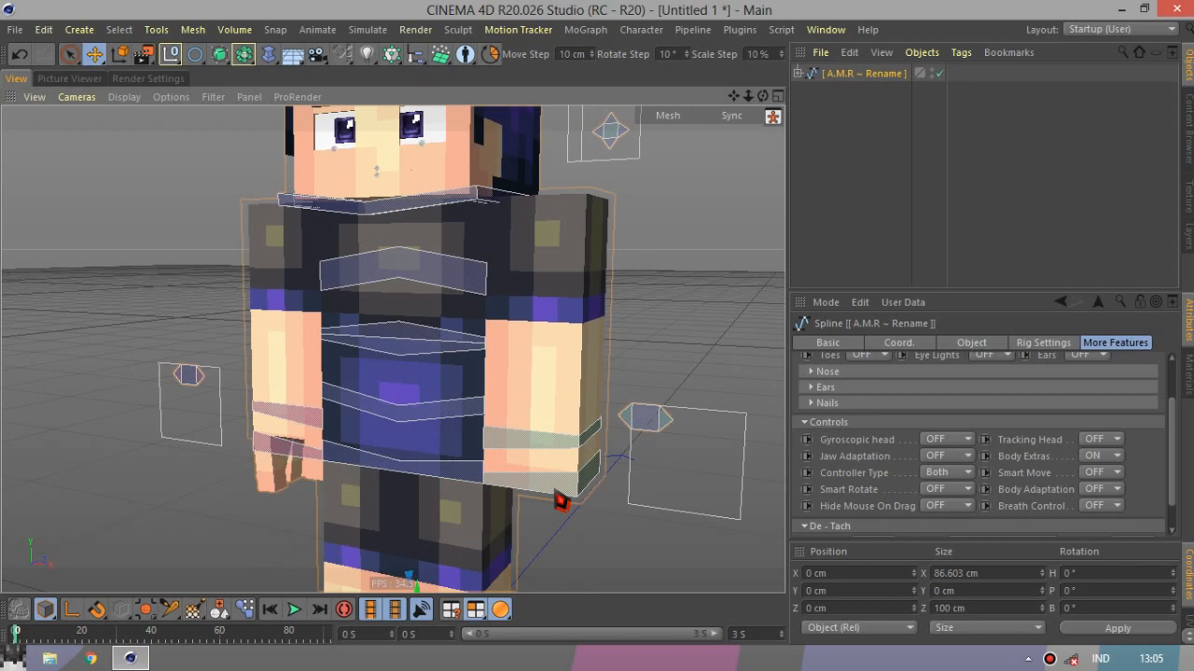
click(376, 171)
drag(364, 491, 184, 222)
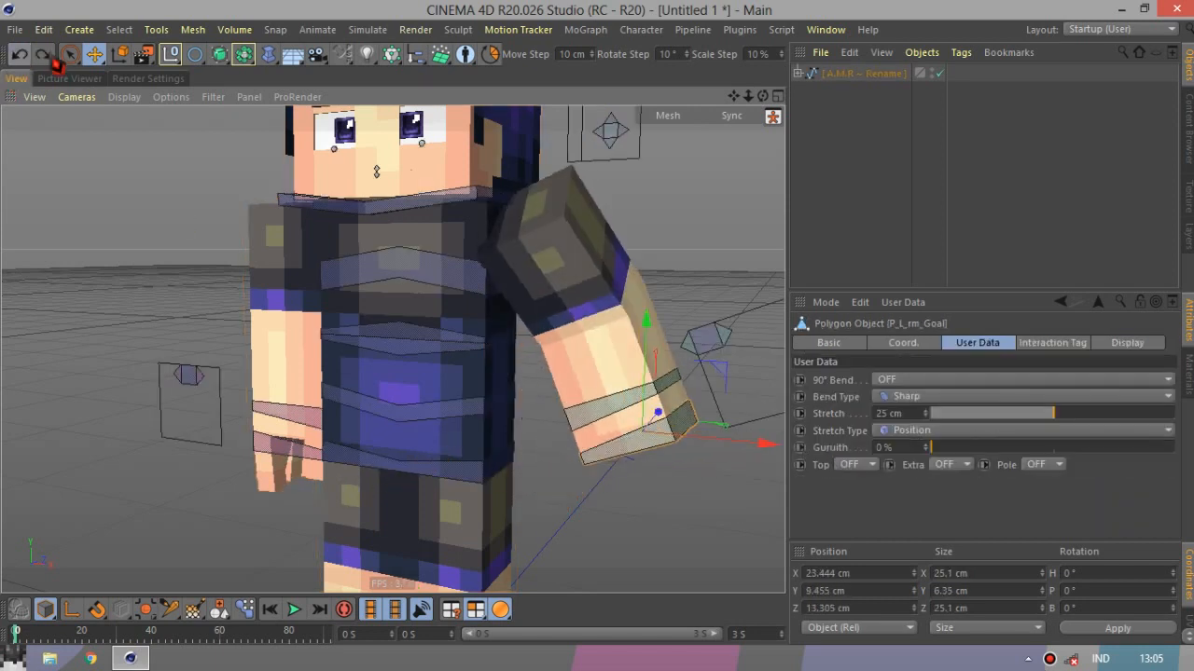
click(19, 54)
click(19, 54)
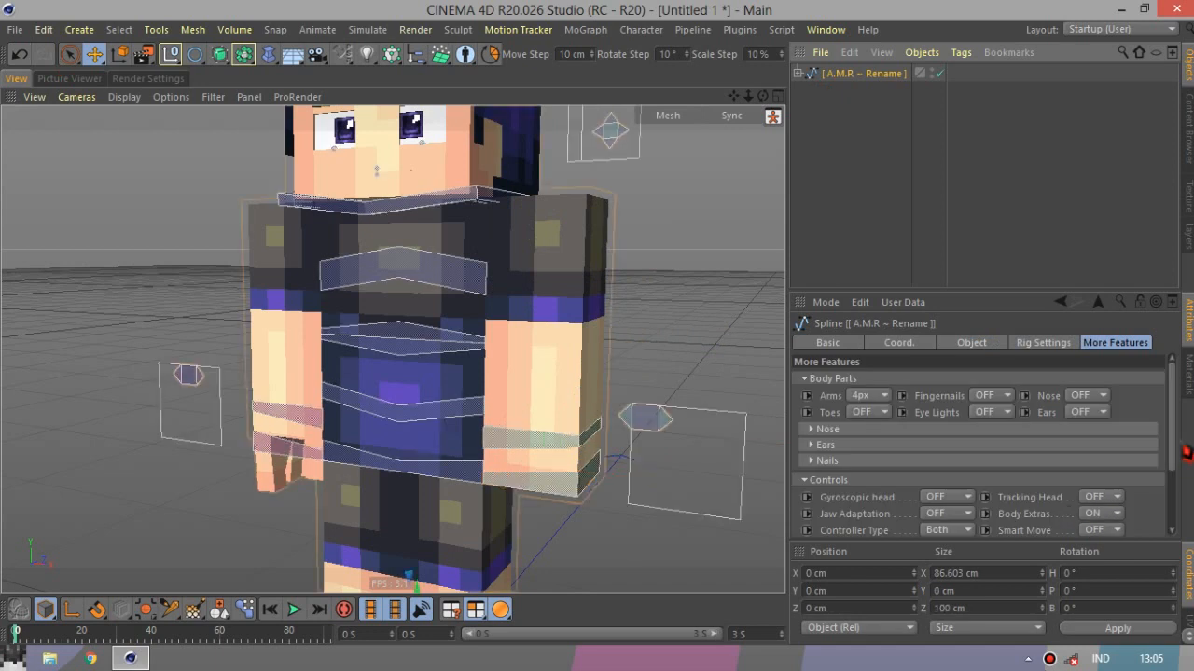
Turn on Hide Mouse On Drag, move the left hand controller to about X 39.2, Y 31.4, Z 24.5 cm, and undo the move.
scroll(1161, 476, down, 3)
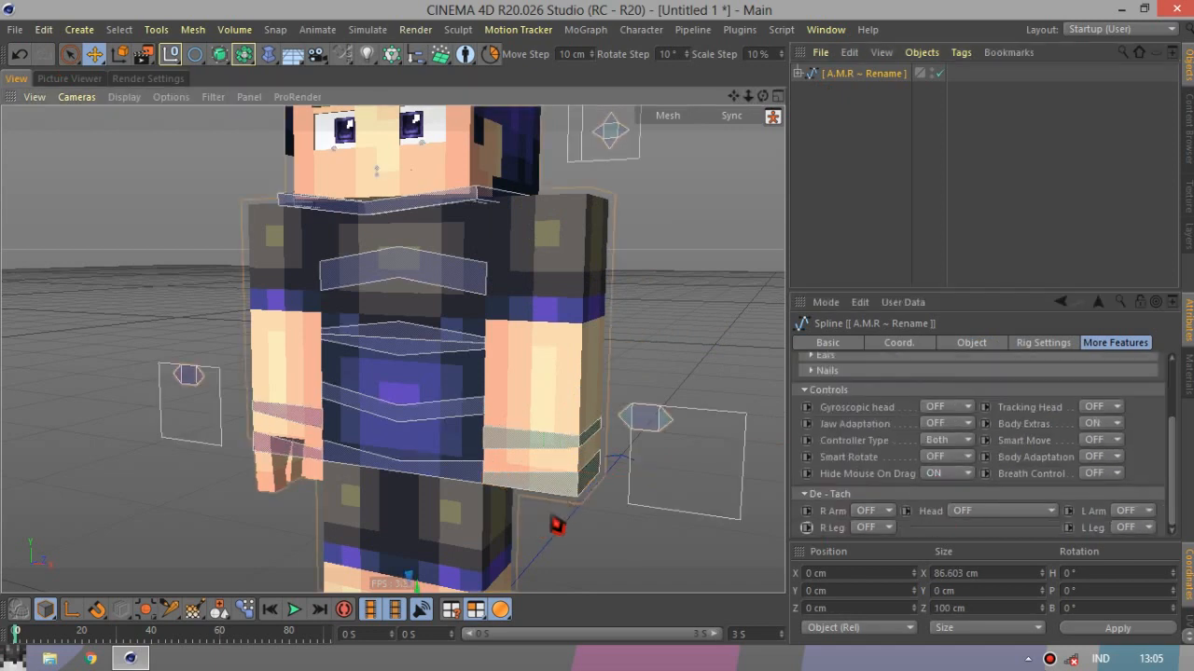
click(561, 503)
drag(550, 483, 720, 341)
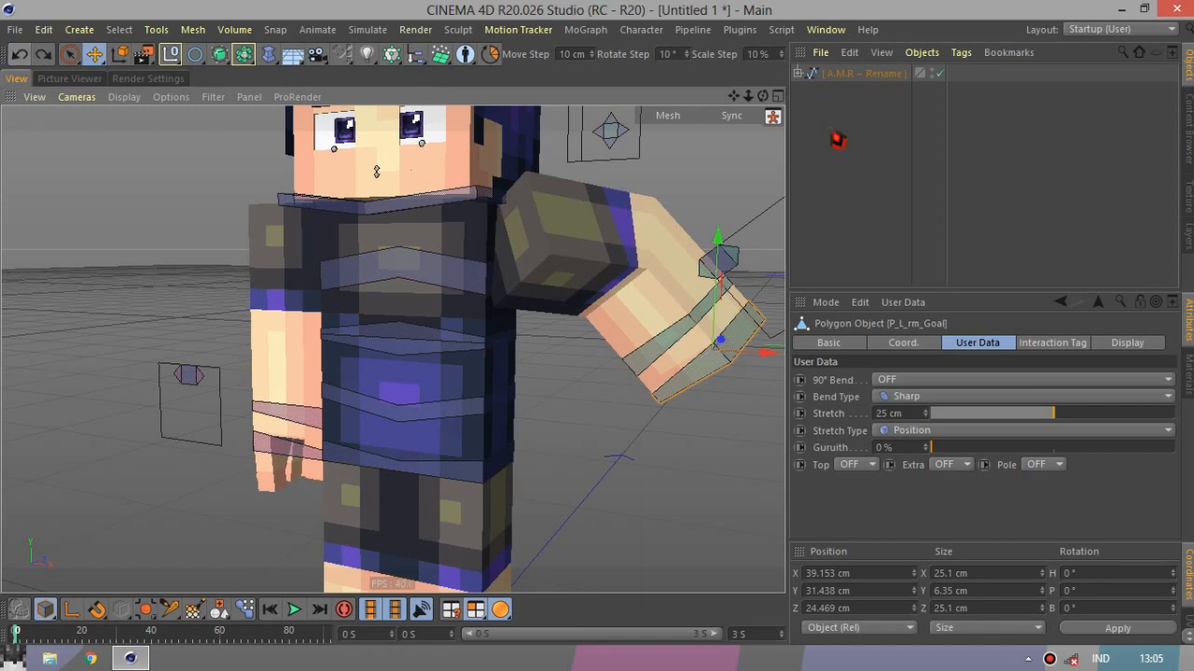
click(21, 55)
click(20, 56)
Turn off the rig's Hide Mouse On Drag and turn on Breath Control.
scroll(1147, 439, down, 3)
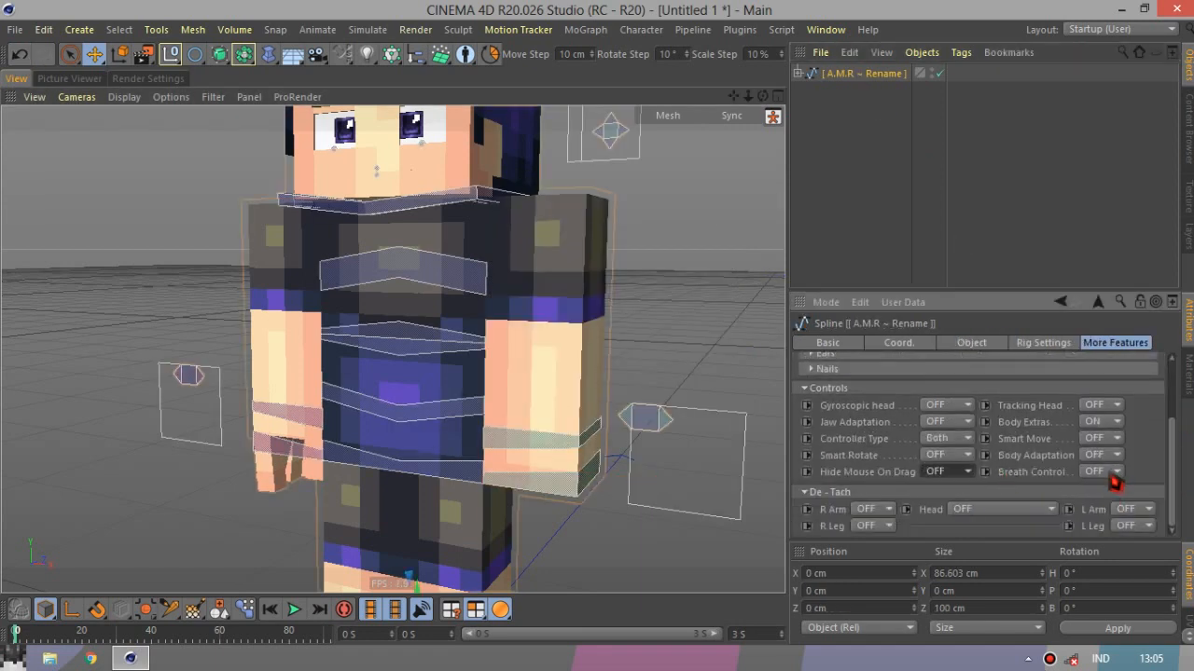
click(1113, 473)
click(1106, 521)
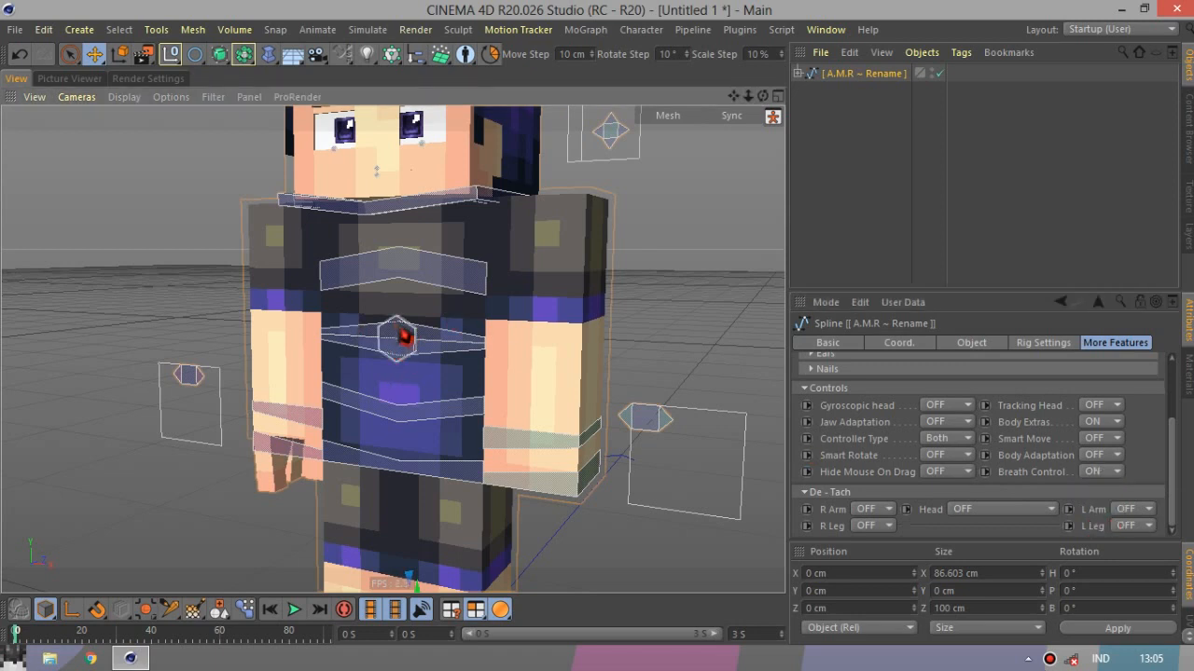
Move the hexagonal breath controller on the torso up and down, and undo the movement.
click(396, 341)
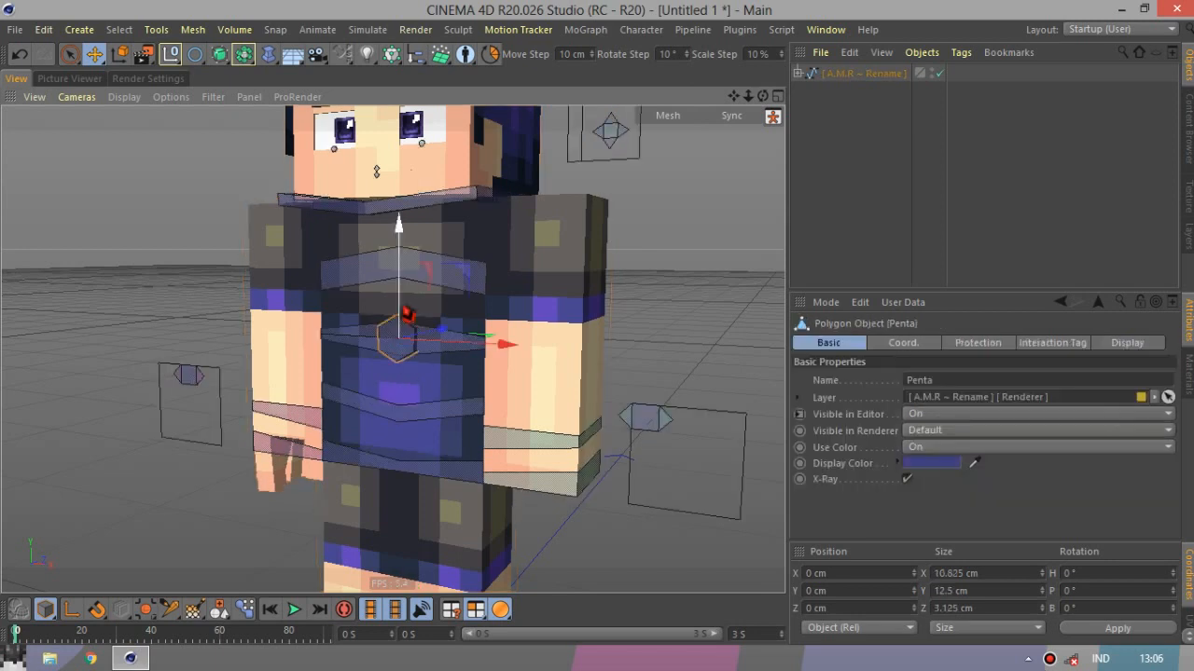
drag(402, 307, 409, 324)
mouse_move(409, 305)
mouse_down()
mouse_move(408, 317)
mouse_move(408, 304)
mouse_up()
click(26, 54)
Select the rig and turn off its Breath Control.
click(863, 74)
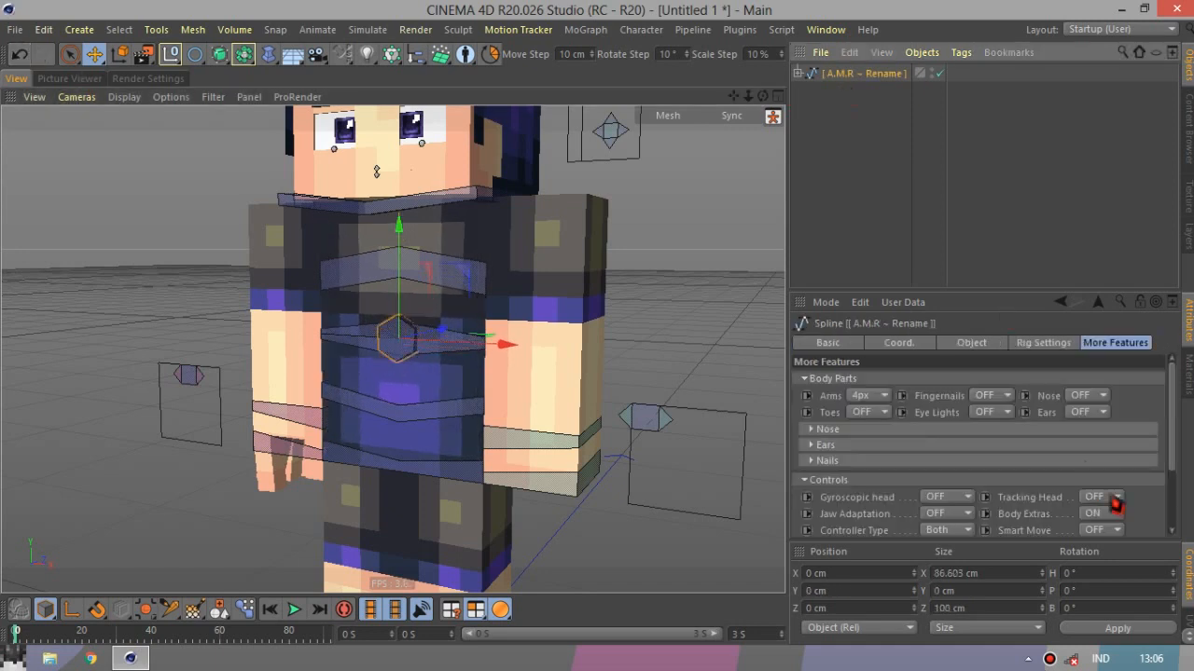
scroll(1119, 495, down, 3)
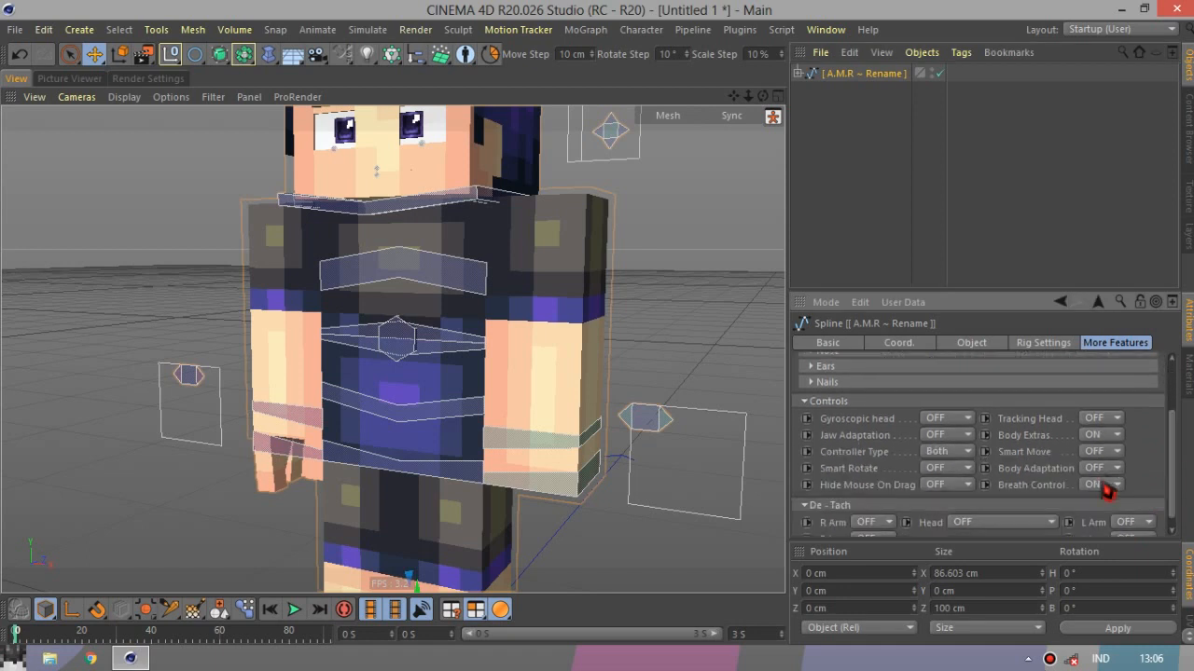
scroll(1175, 485, down, 1)
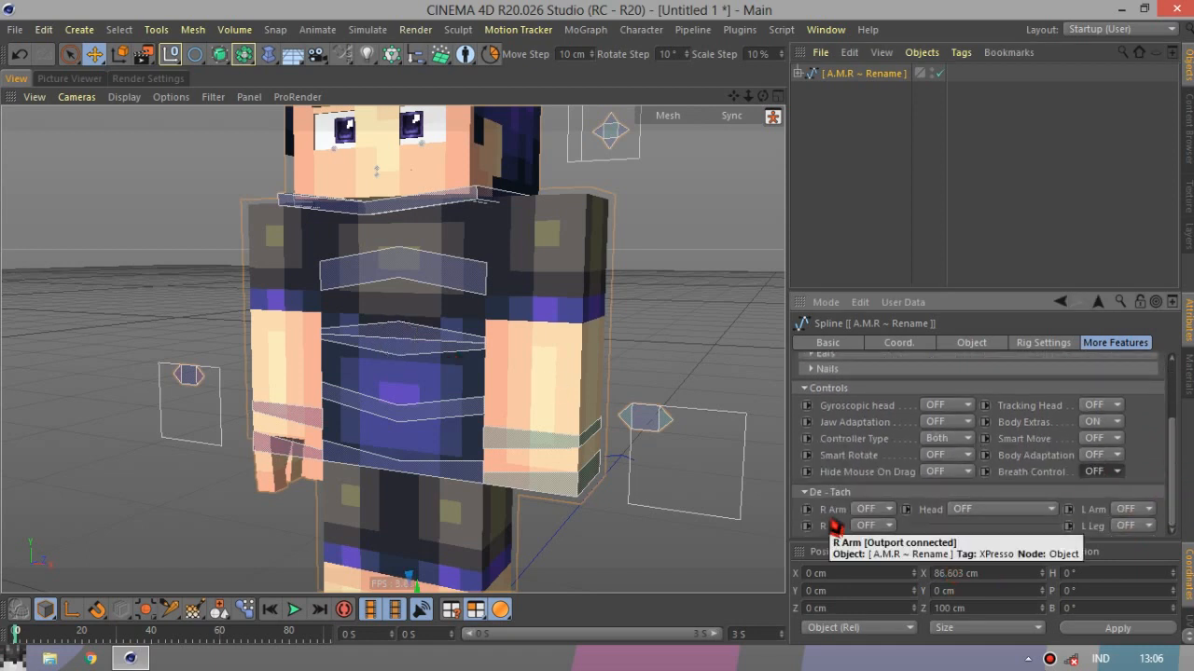
Set the right arm's De-Tach option to ON, try it by moving the chest controller, and undo the move.
click(888, 526)
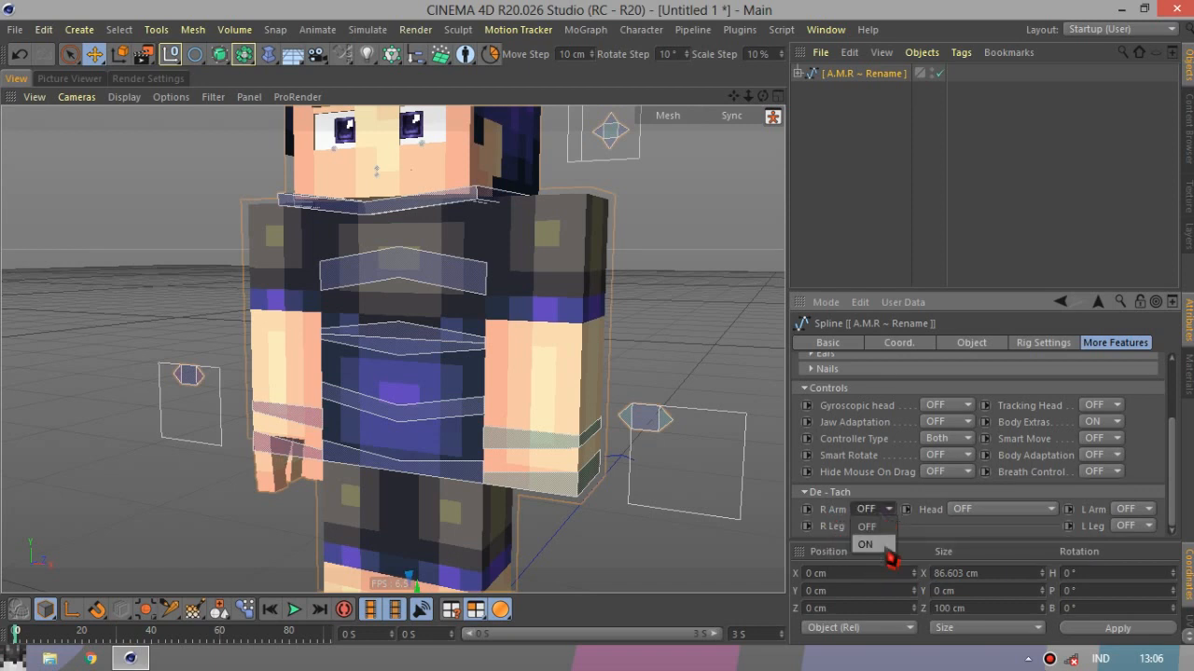
click(888, 551)
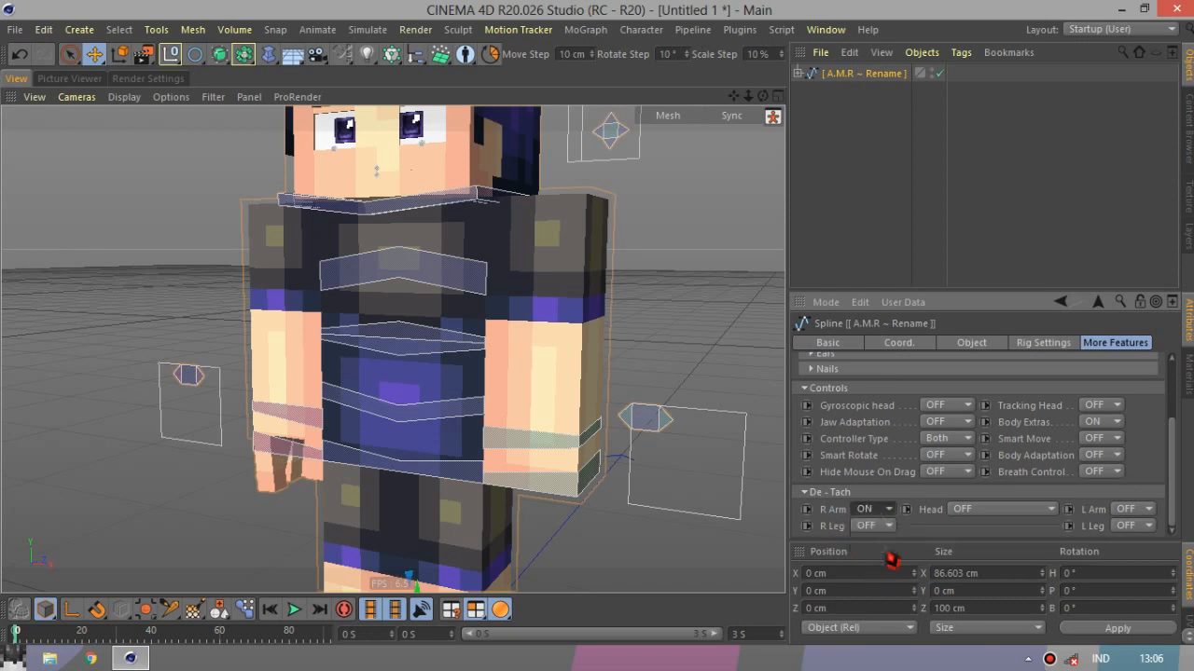
click(448, 288)
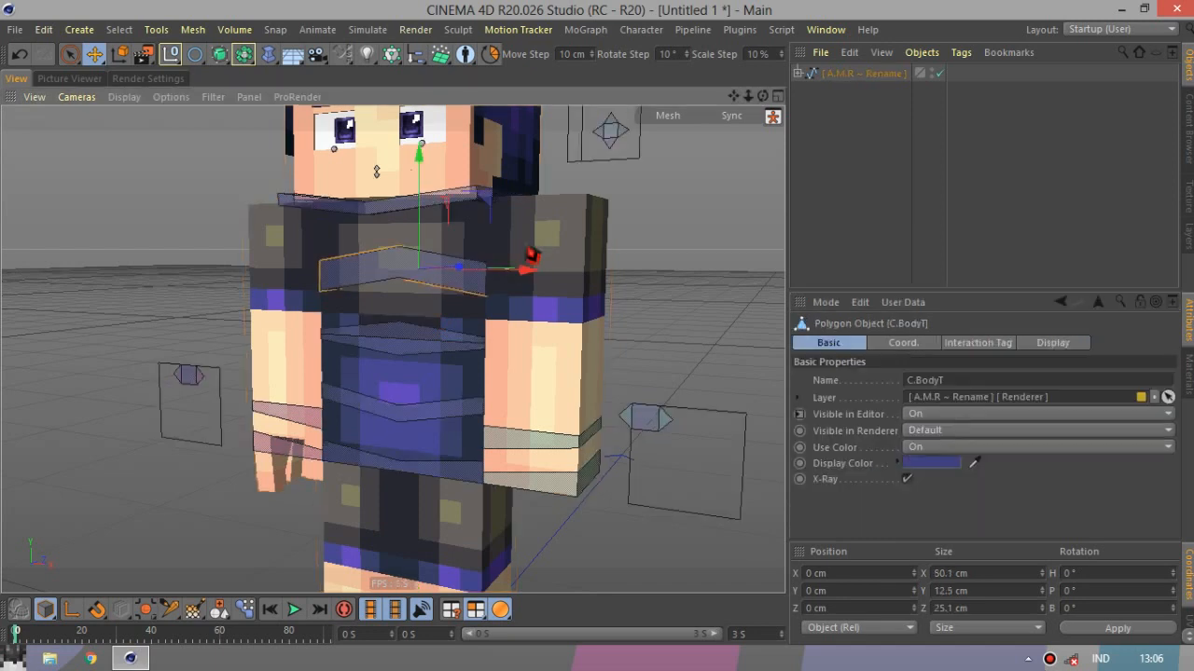
alt+drag(525, 258, 363, 214)
click(20, 56)
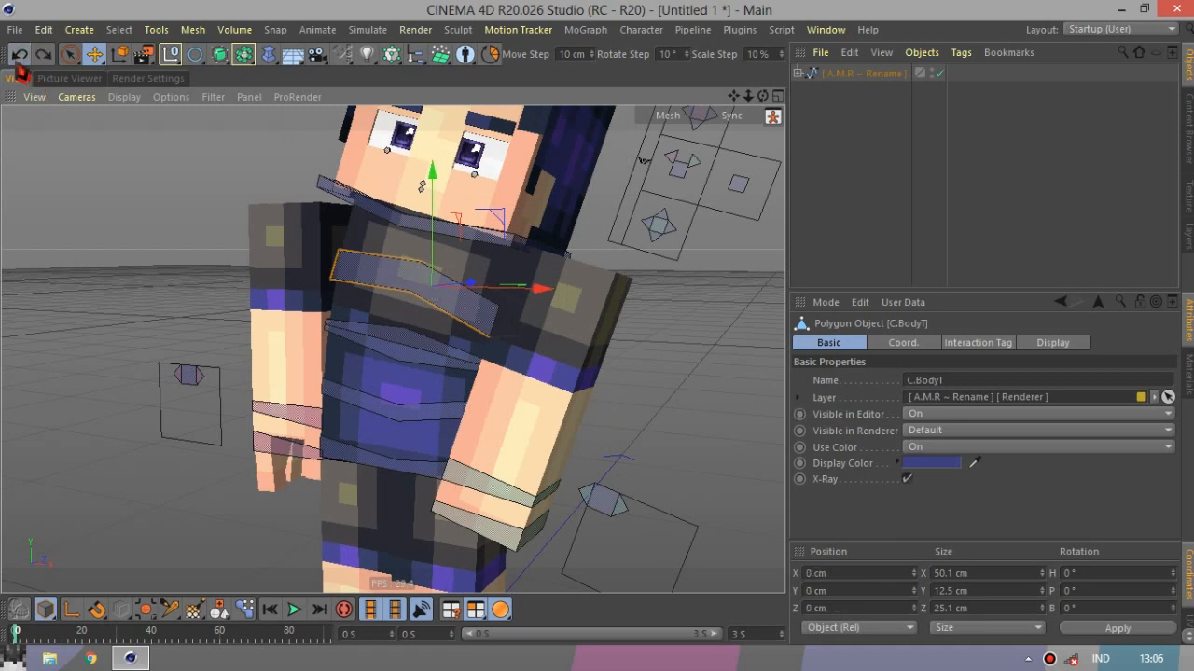
Select the rig and set the right arm's De-Tach option to OFF.
click(860, 73)
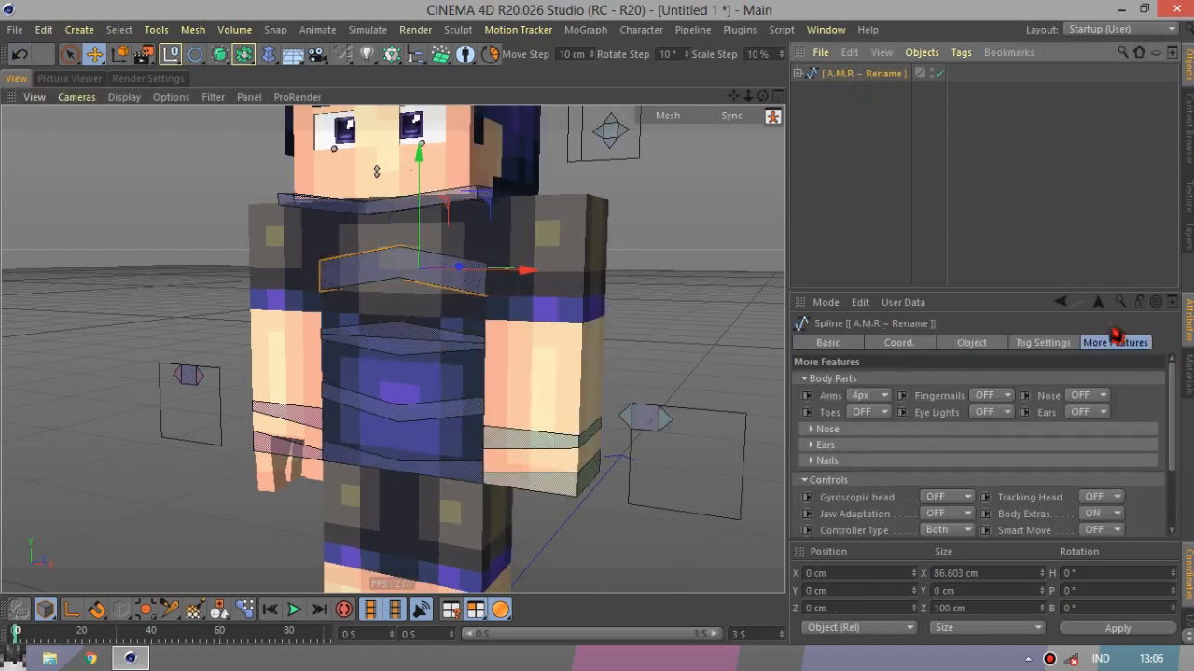
scroll(893, 461, down, 3)
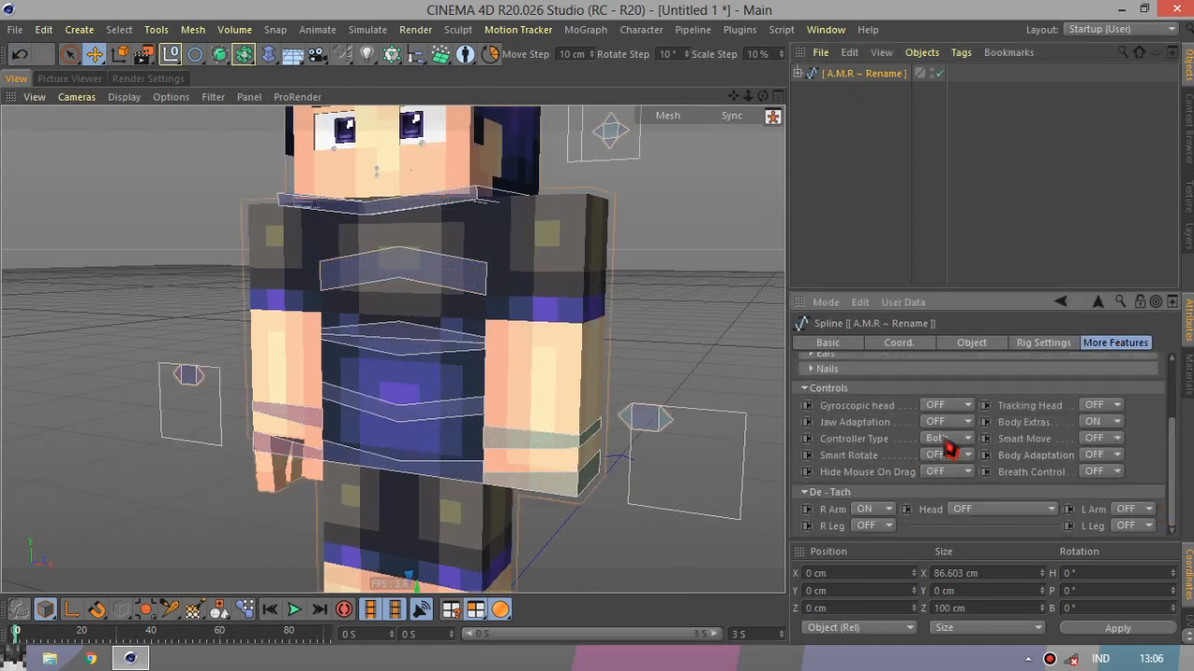
click(880, 511)
click(886, 529)
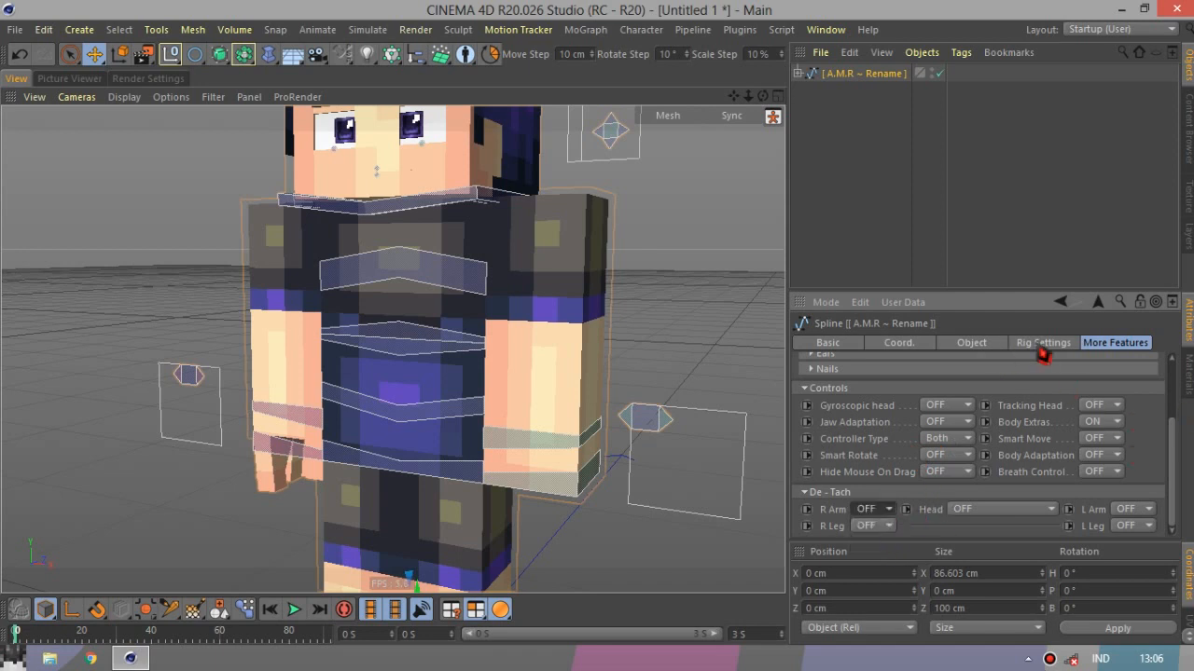
Select the logo controller beside the head, deselect it, and bring up its usage hint.
scroll(427, 388, down, 3)
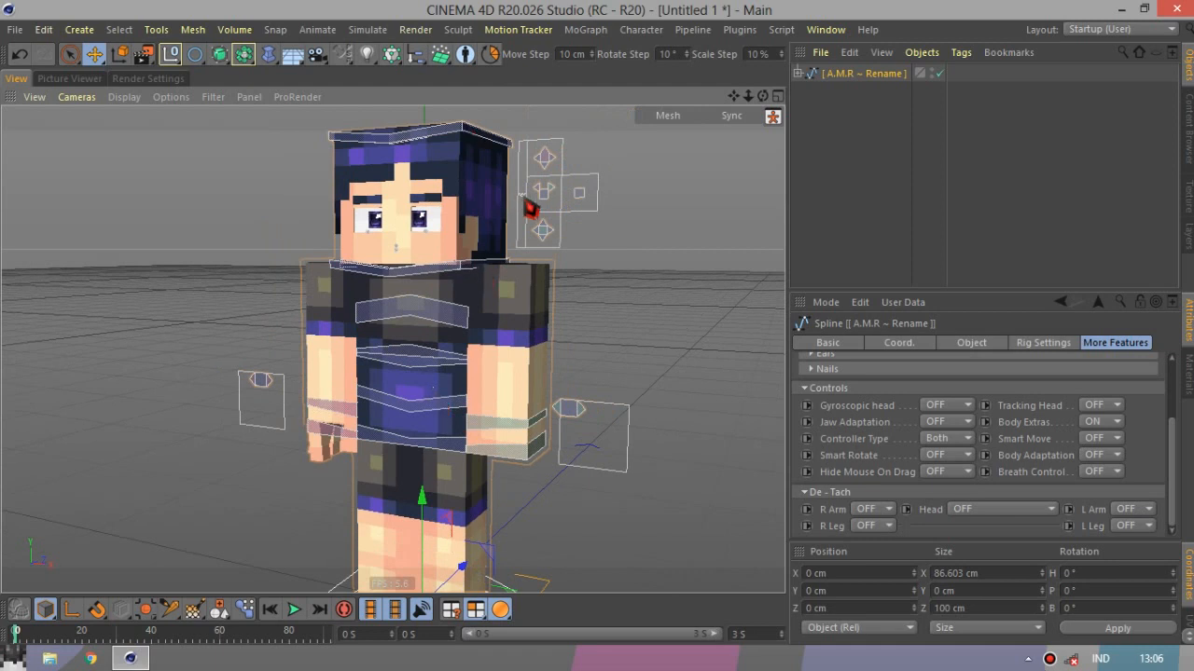
click(522, 194)
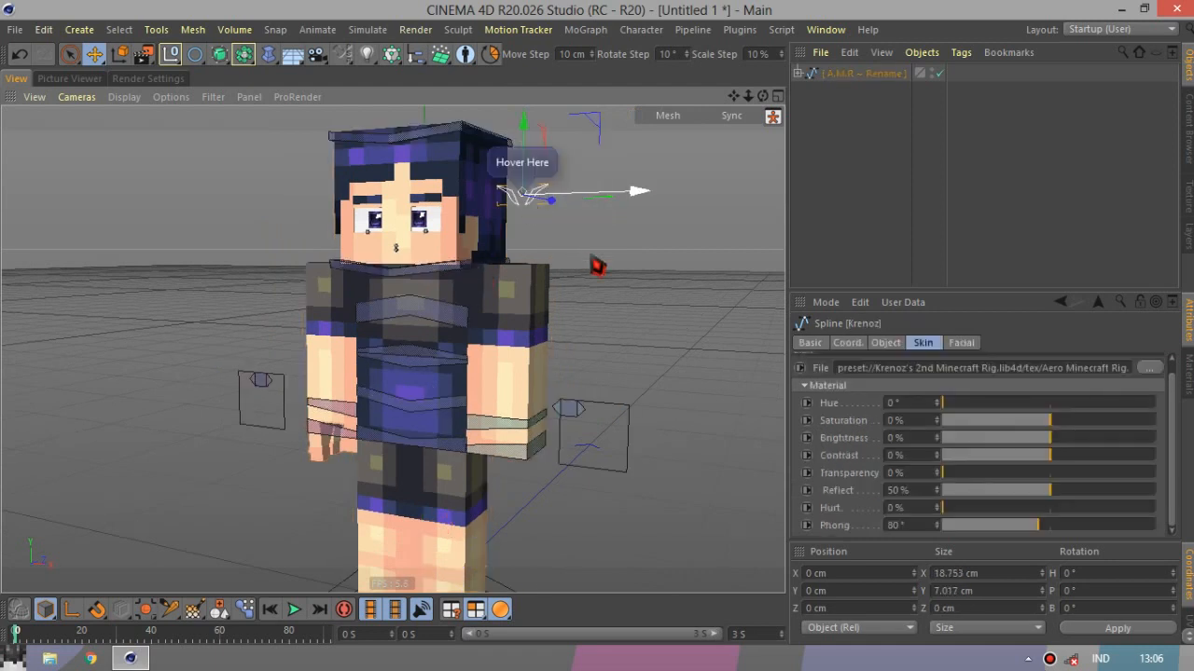
click(600, 264)
mouse_move(559, 184)
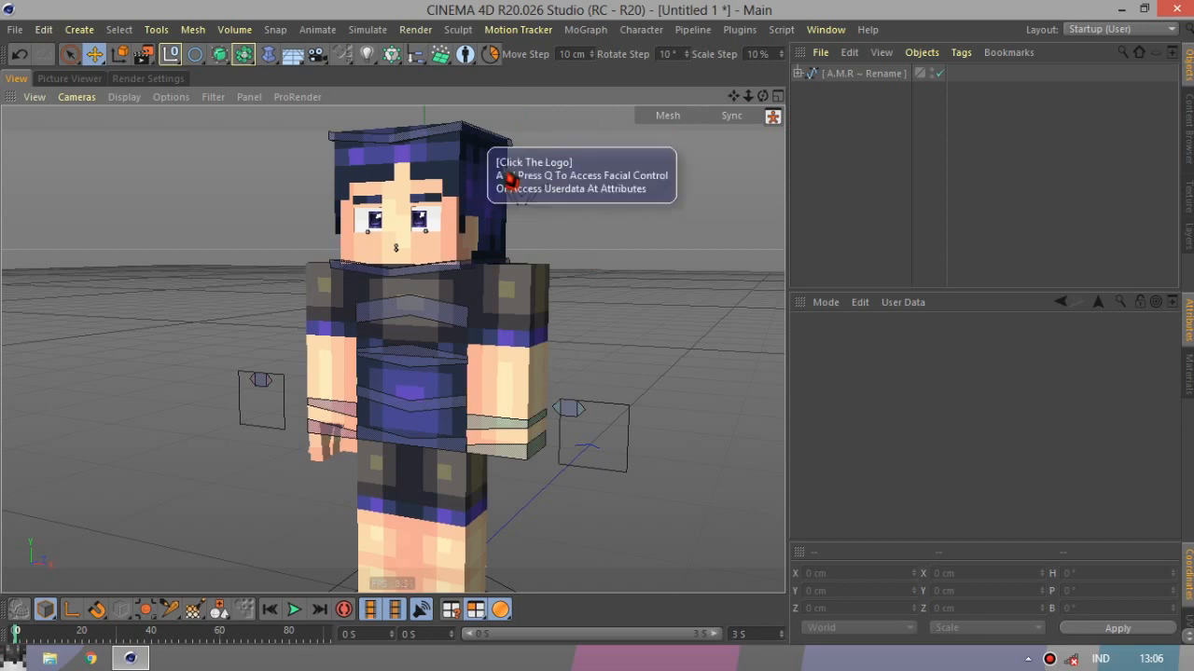
Select the winged logo controller beside the head and show its Skin settings.
scroll(469, 138, up, 5)
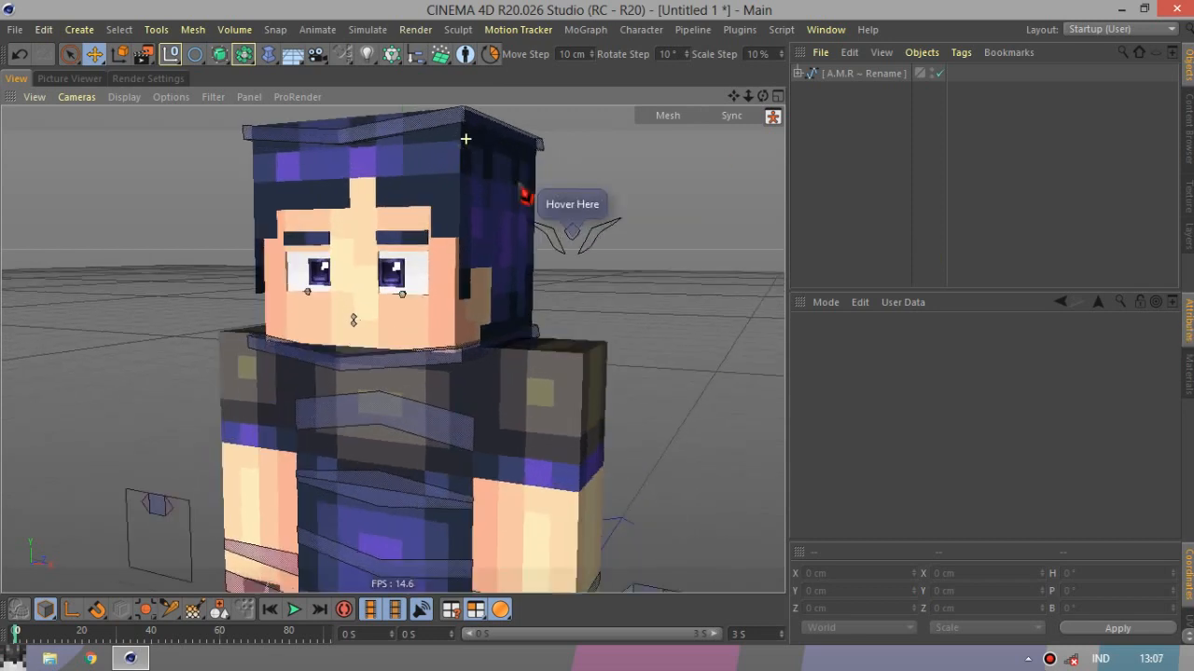
drag(761, 97, 794, 99)
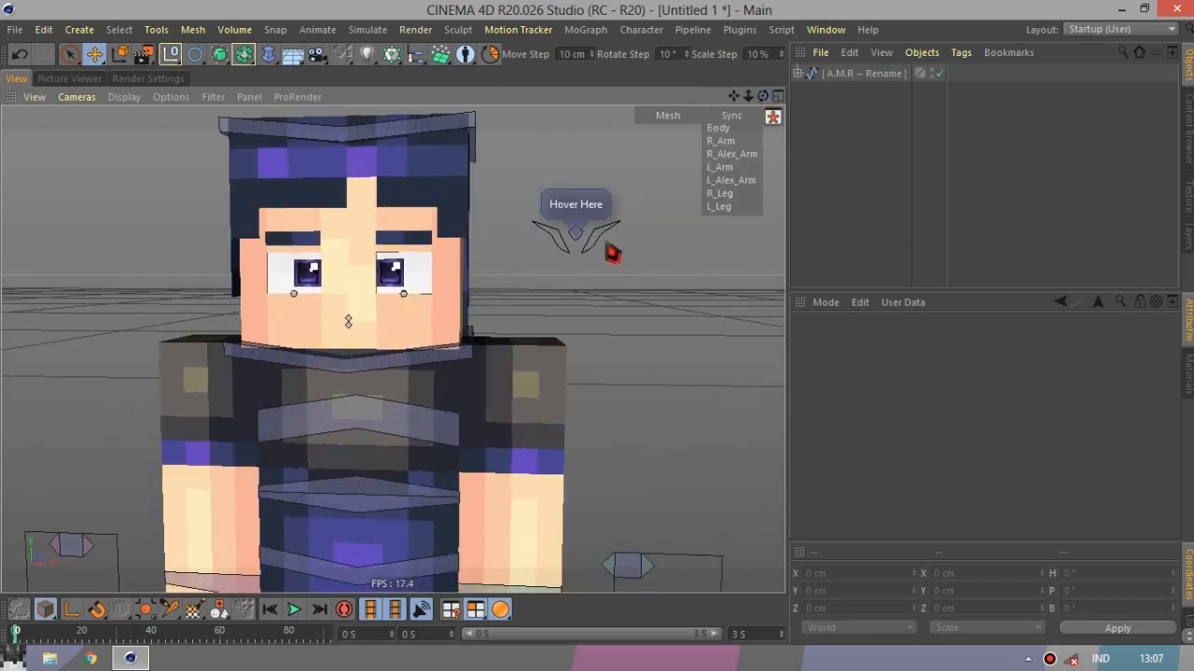
click(597, 255)
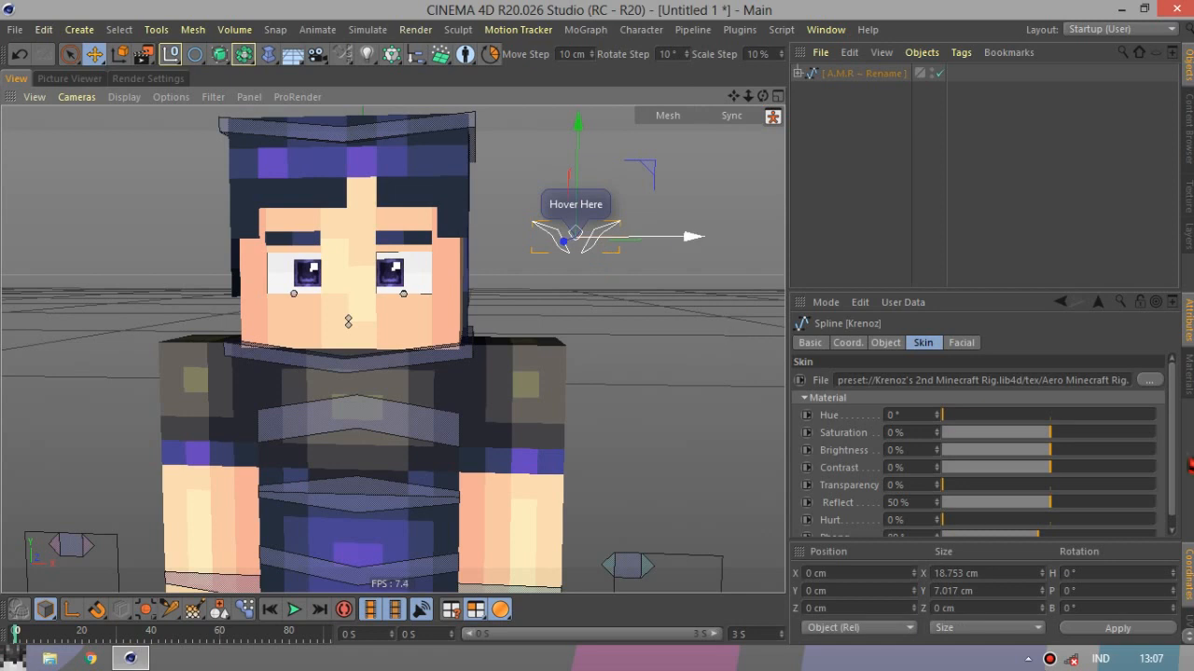
drag(1171, 515, 1158, 446)
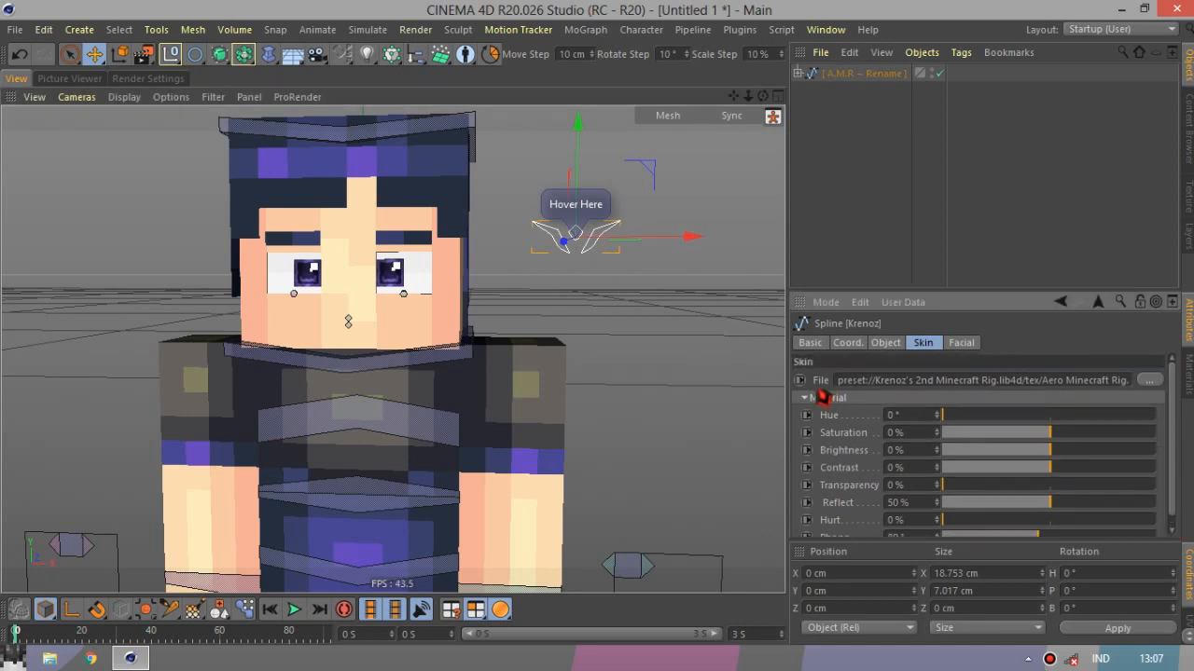
Browse for a new skin file in D:\Games\.minecraft\mcskin\Skins\Samples\Animation Skin.
click(1149, 380)
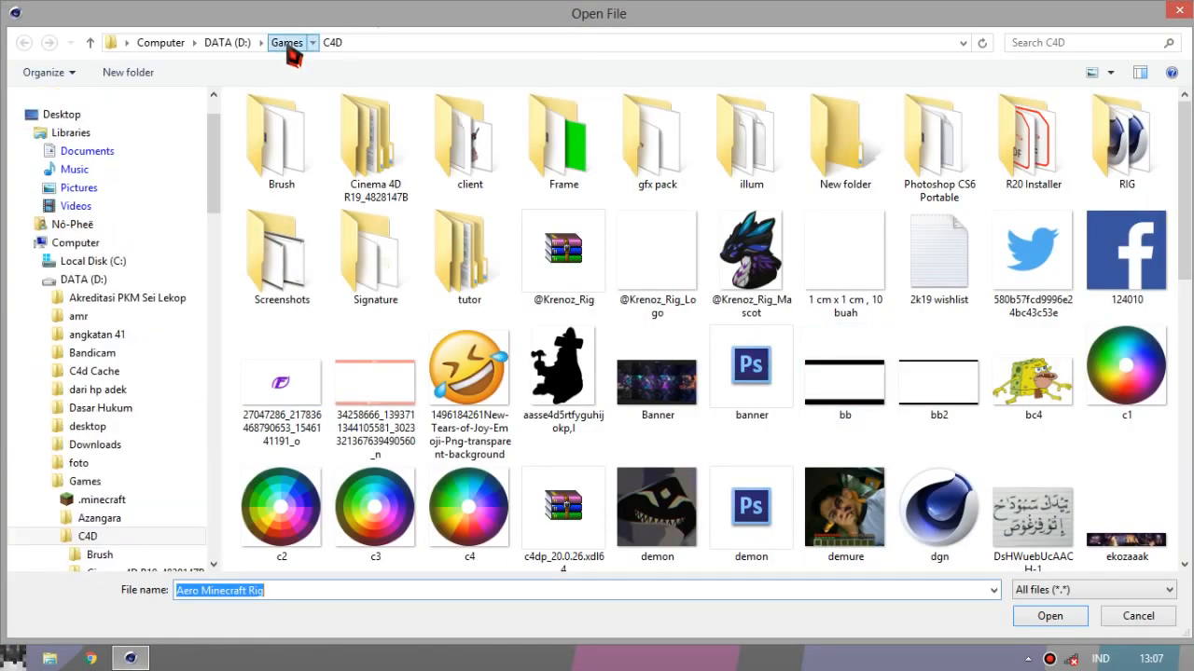
click(287, 43)
double_click(310, 122)
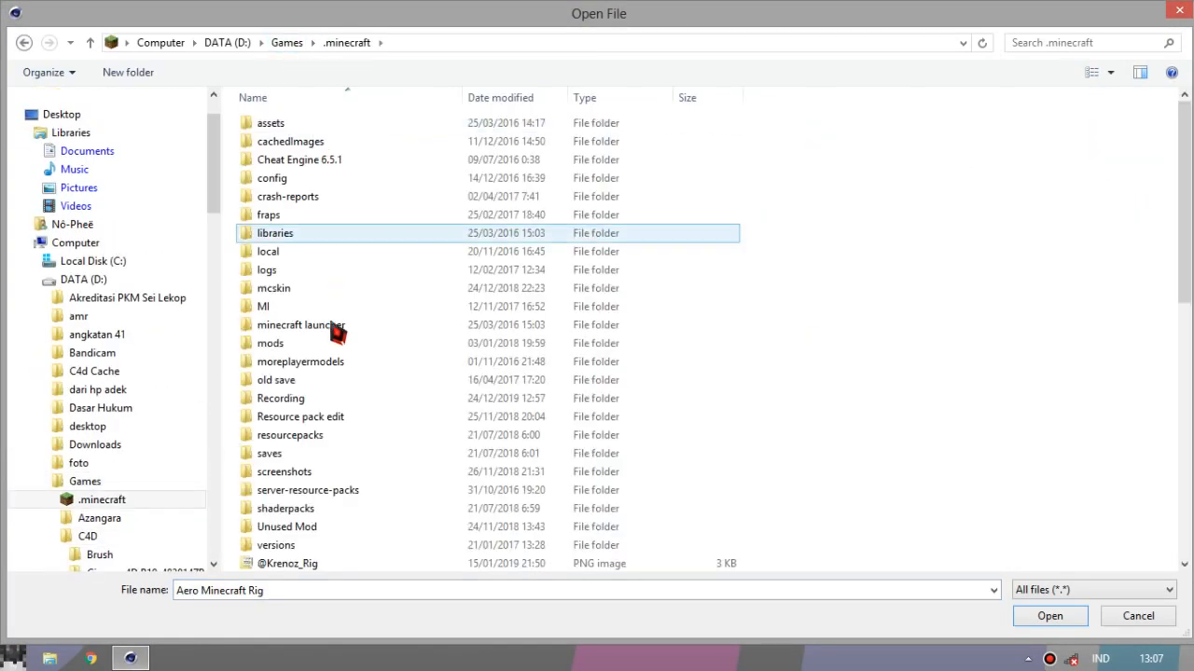
double_click(308, 290)
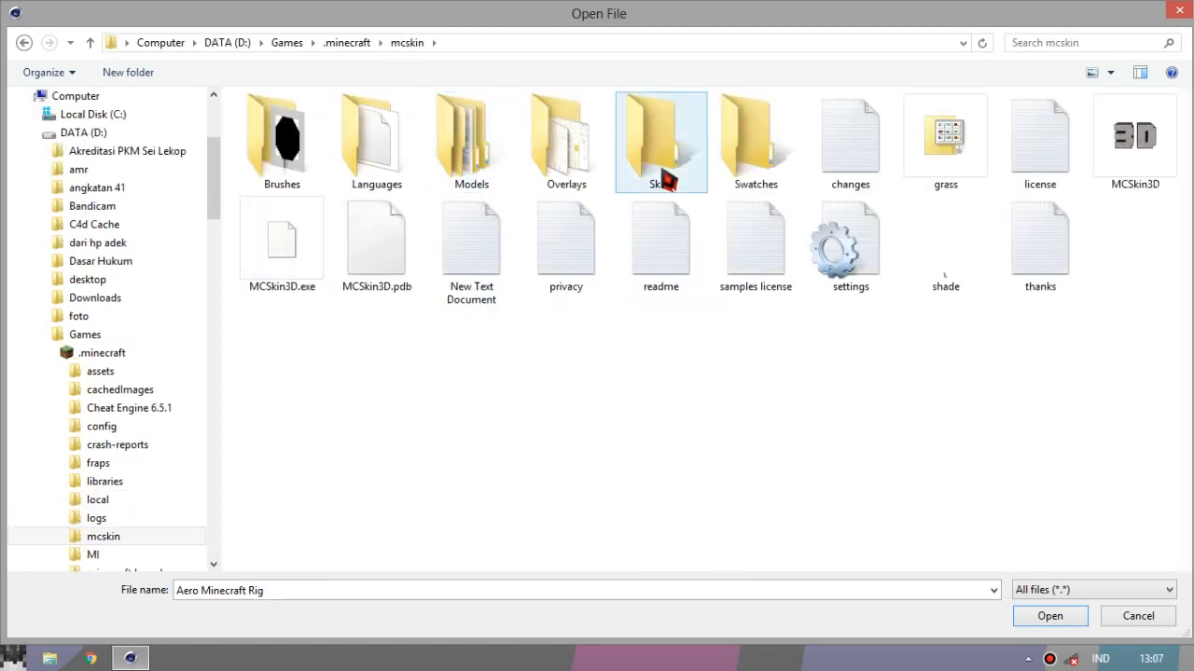
double_click(663, 181)
double_click(378, 128)
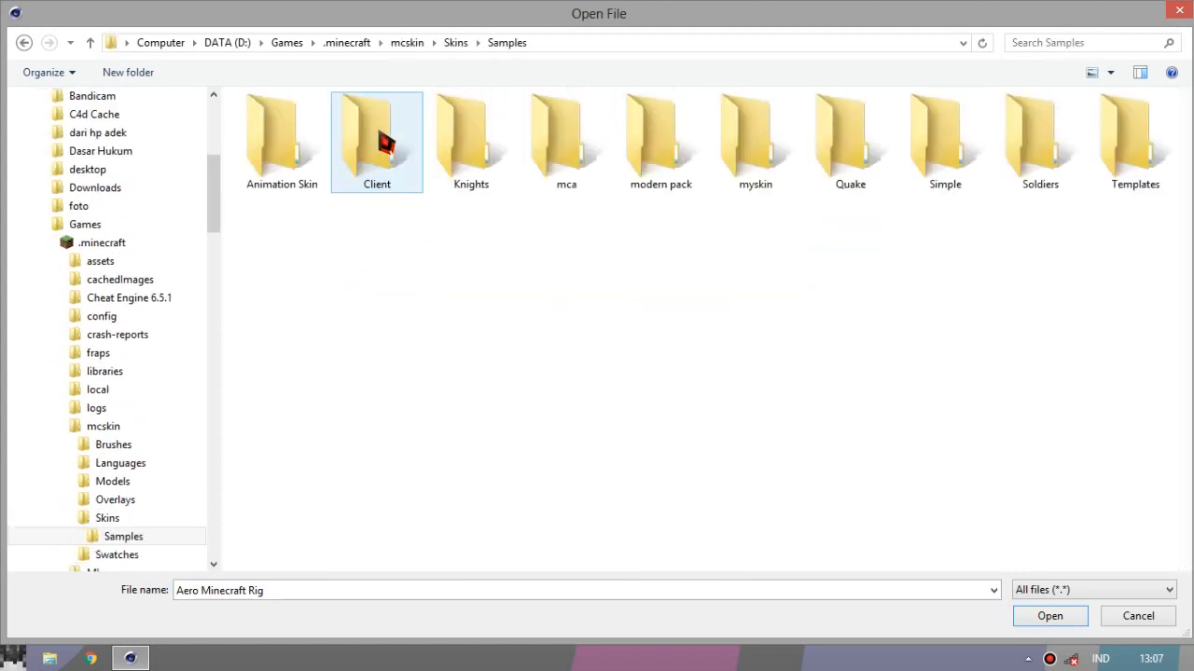
key(Left)
key(Return)
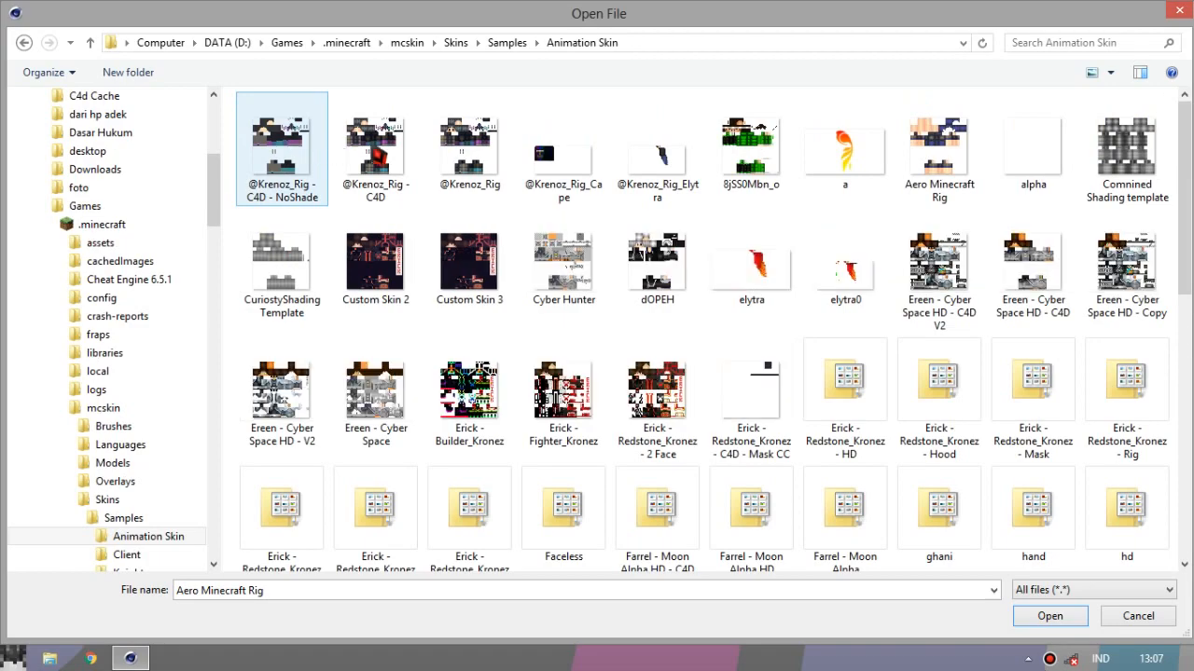
key(Right)
key(Right)
key(Return)
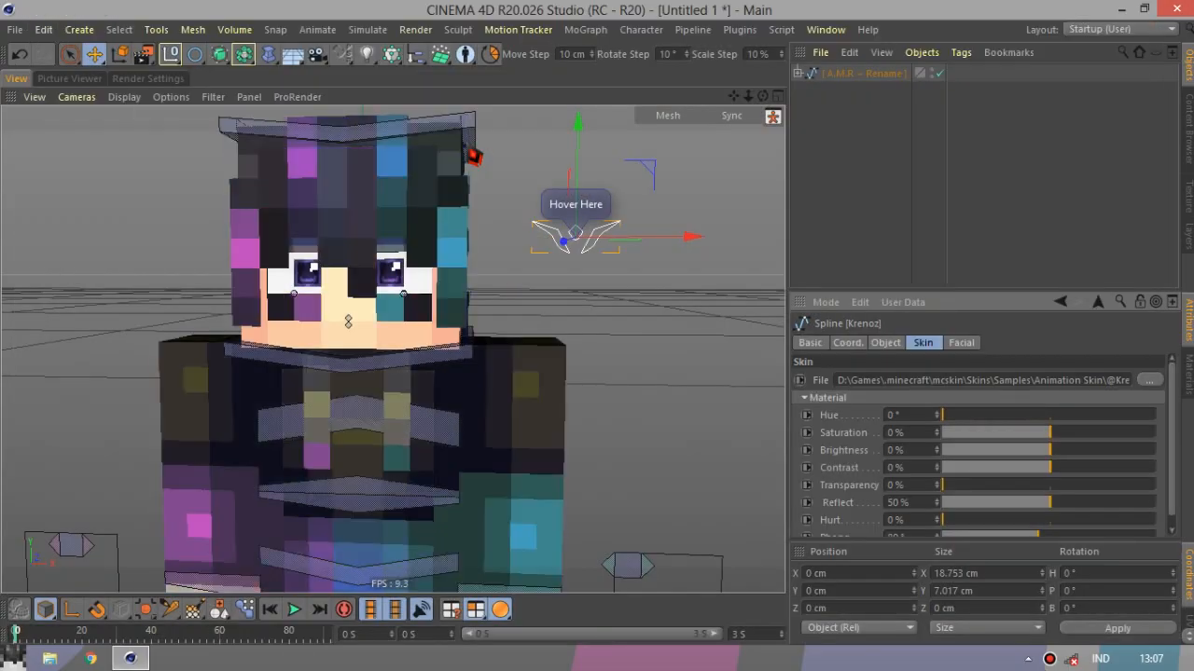
click(1150, 380)
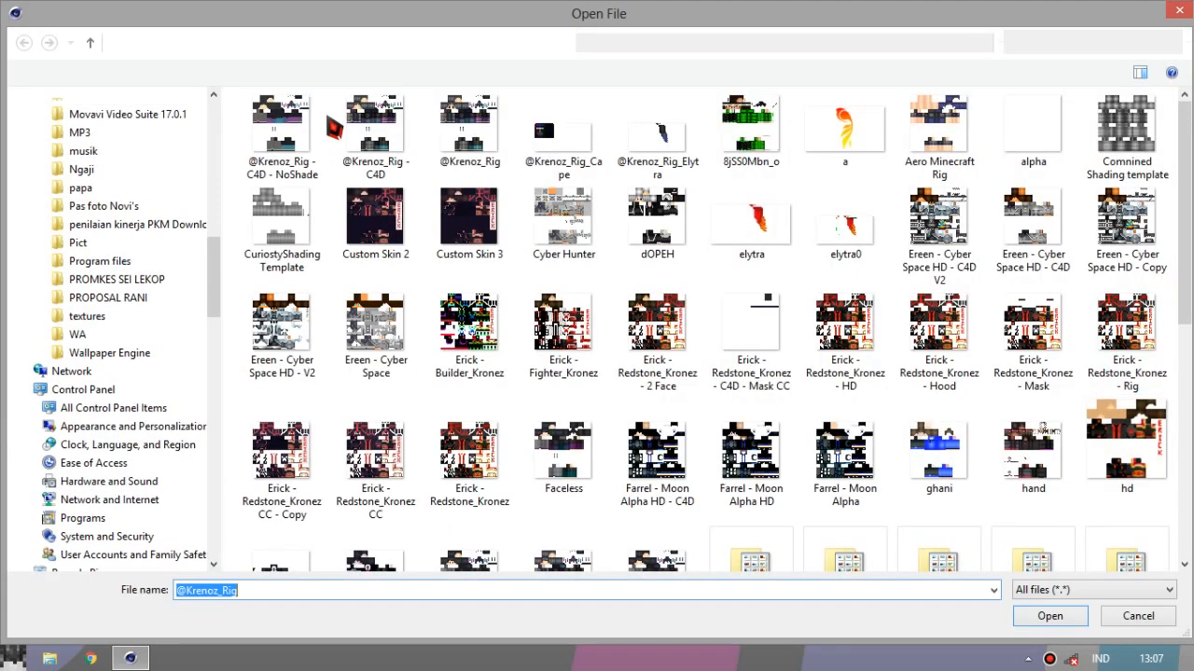
double_click(374, 126)
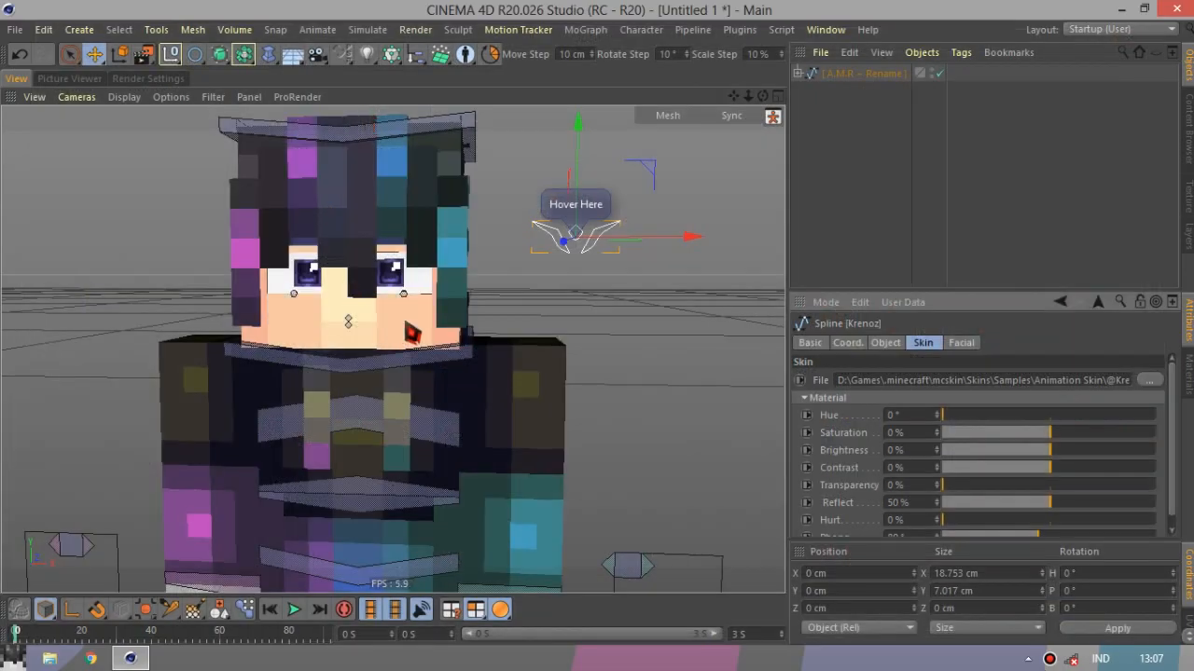
drag(762, 97, 769, 105)
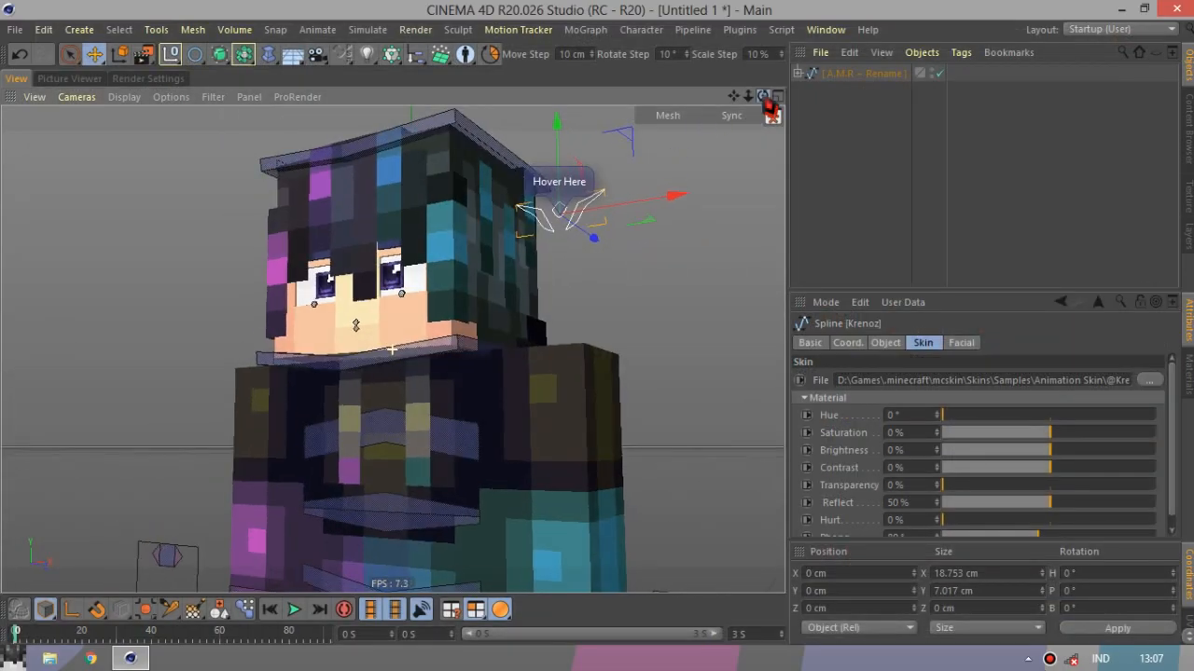
Try out the skin material's Hue, Saturation, Brightness, Contrast and Transparency settings.
drag(1175, 443, 1172, 498)
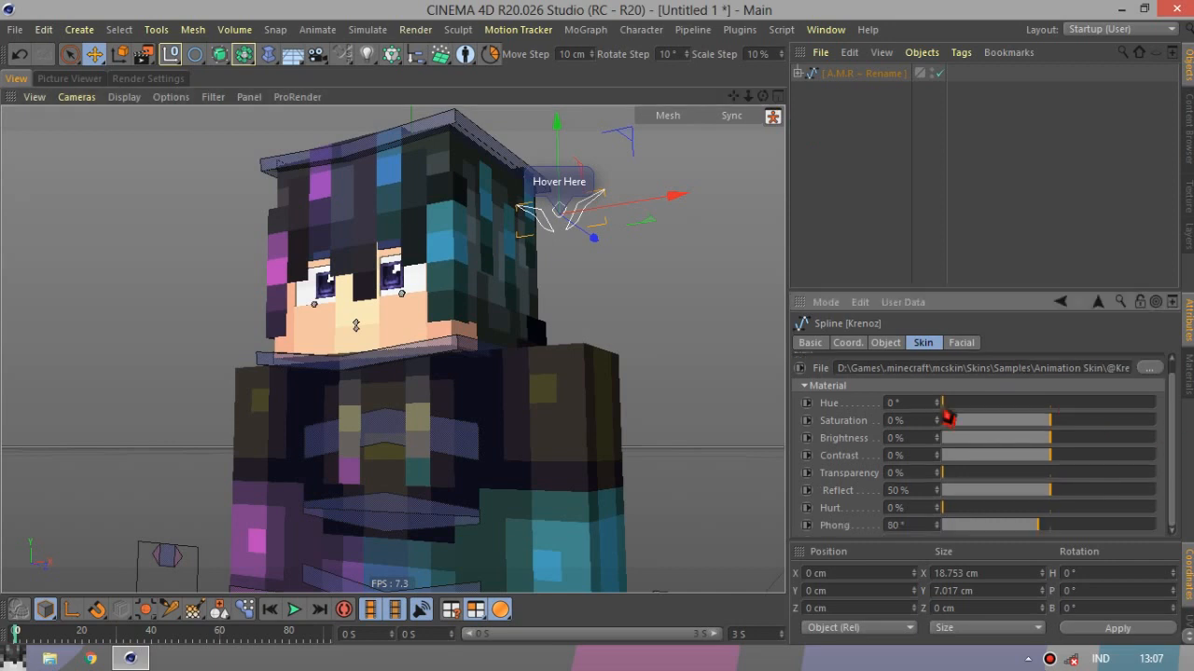
drag(962, 404, 911, 429)
drag(1036, 424, 928, 425)
click(1052, 420)
drag(1112, 446, 1022, 473)
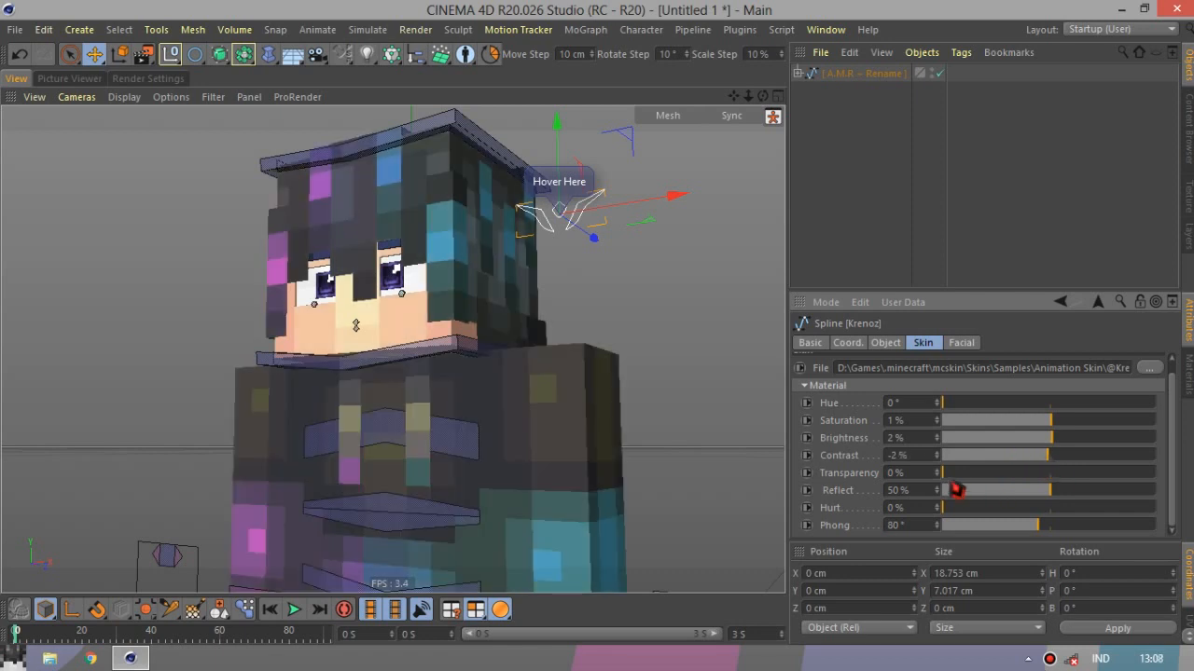
drag(956, 487, 927, 501)
Reset the skin material's Saturation, Brightness and Contrast to 0%.
mouse_move(763, 96)
mouse_down()
mouse_move(718, 97)
mouse_move(763, 101)
mouse_up()
double_click(918, 426)
text(0)
key(Return)
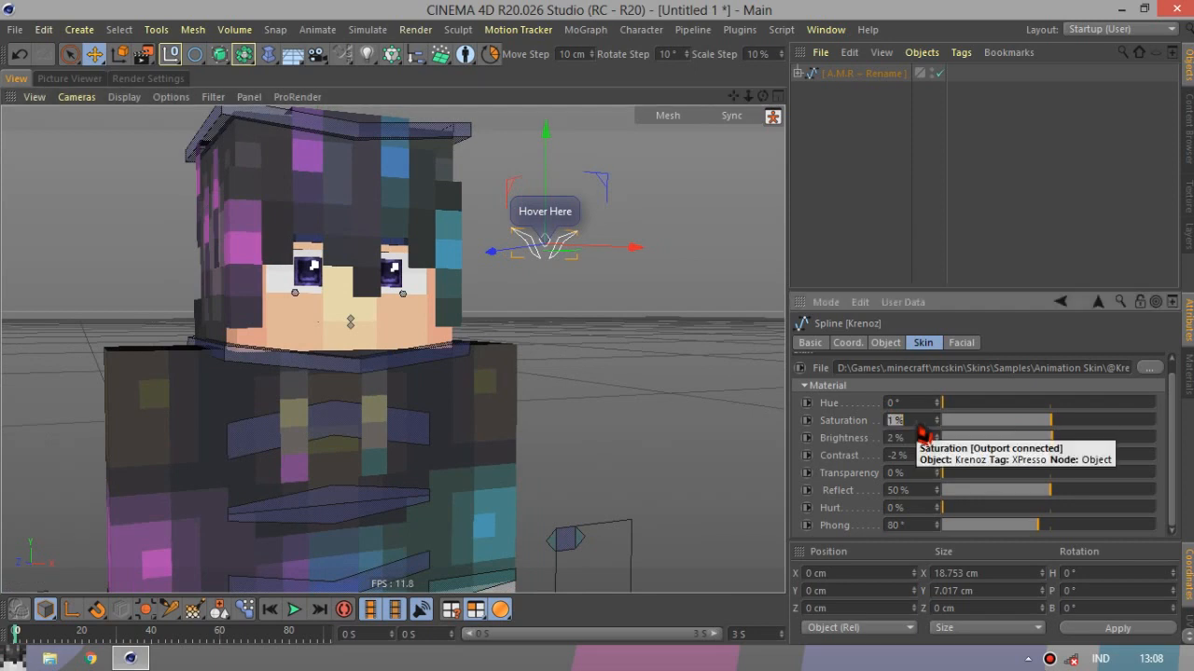
double_click(899, 458)
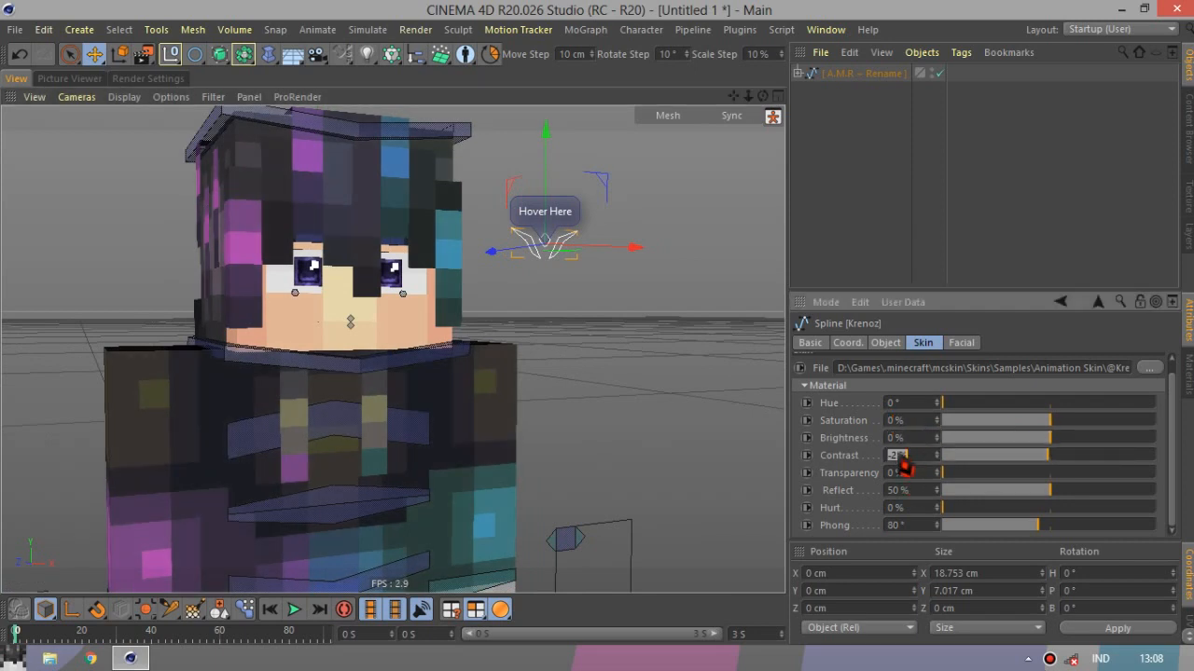
text(0)
key(Return)
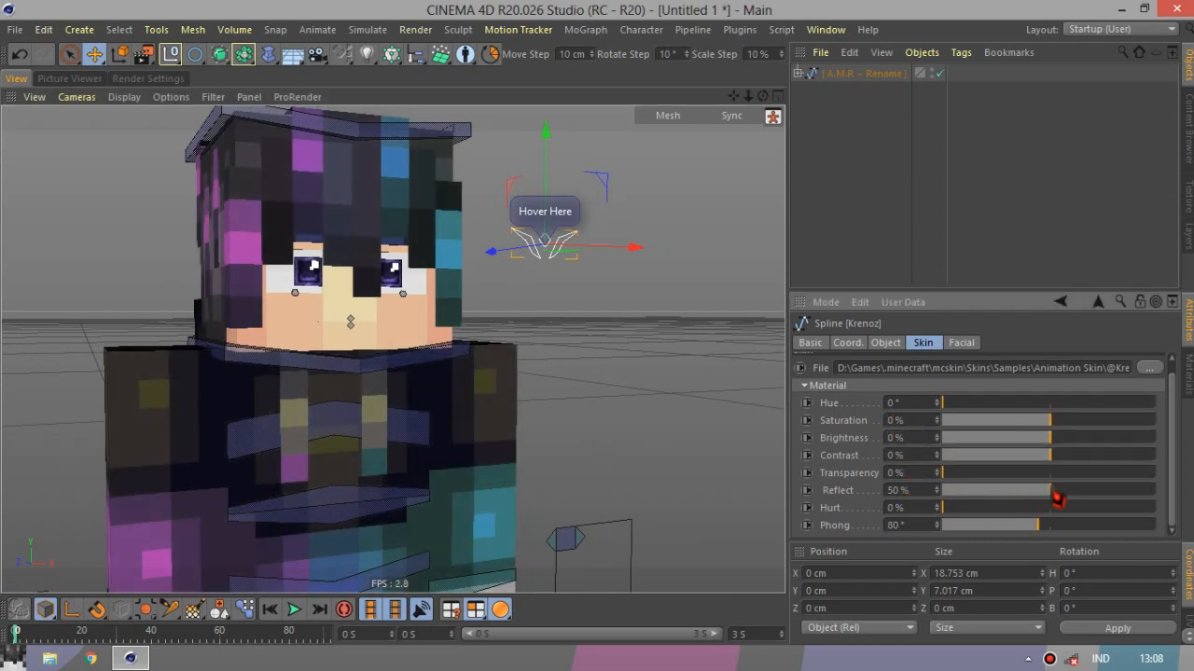
Try the skin's Reflect at 21%, 96% and 100%, viewing the character from different angles.
drag(1035, 496, 977, 502)
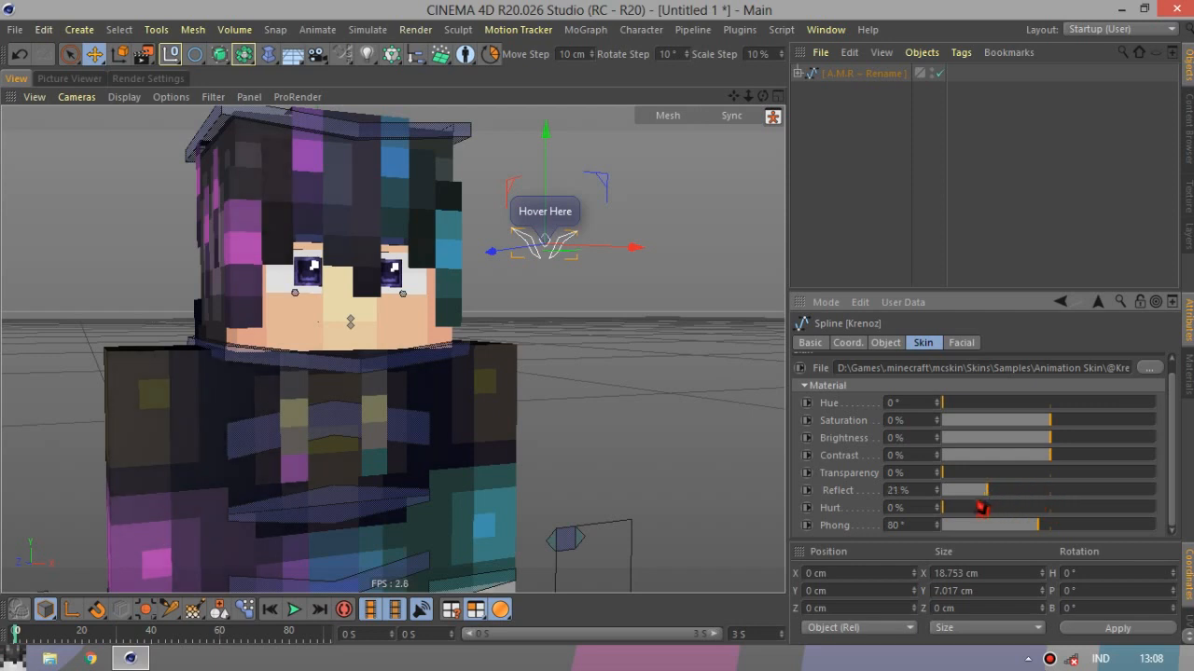
drag(764, 97, 683, 85)
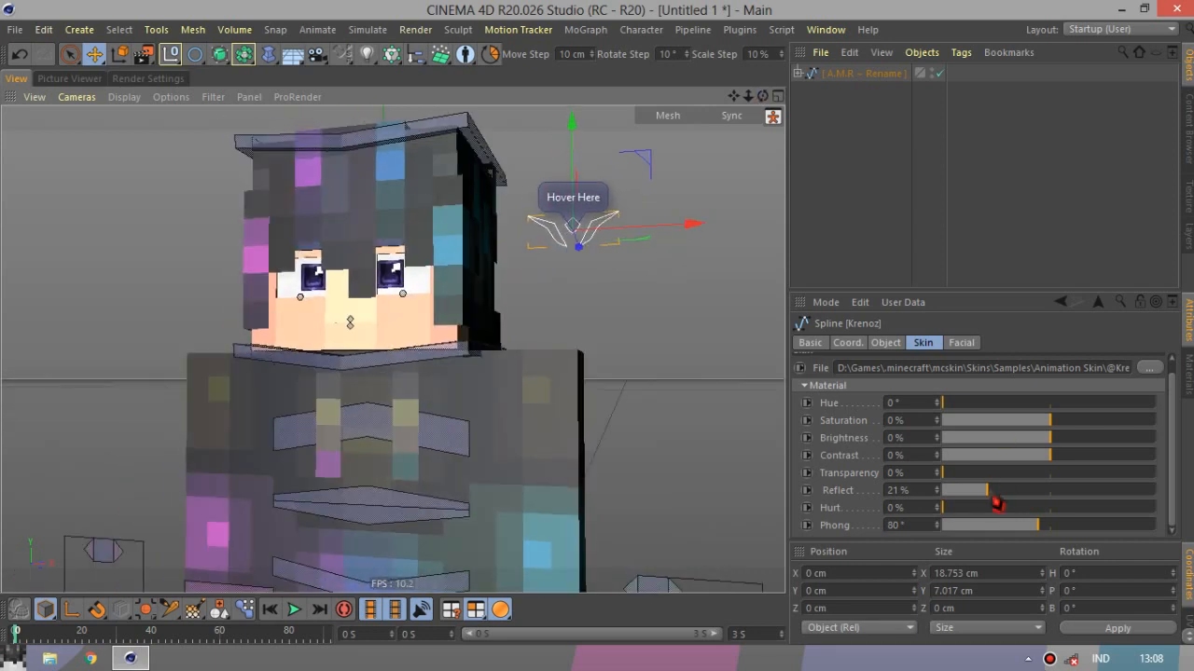
drag(997, 504, 1149, 507)
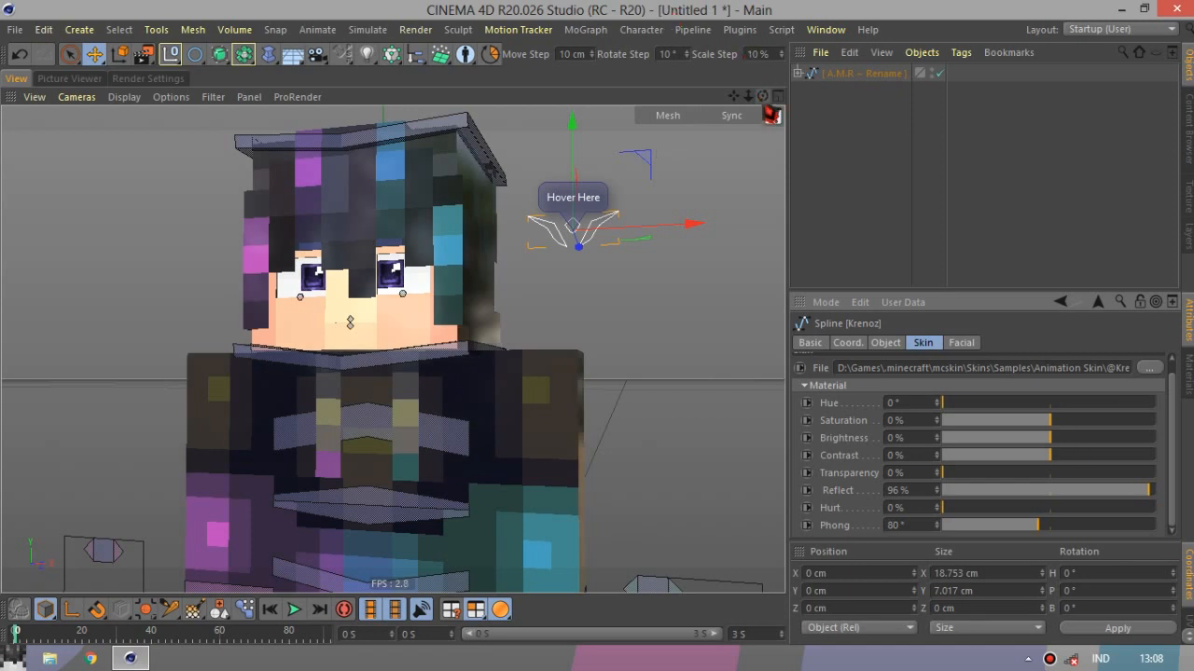
mouse_move(762, 96)
mouse_down()
mouse_move(881, 97)
mouse_move(872, 140)
mouse_move(853, 144)
mouse_move(763, 96)
mouse_up()
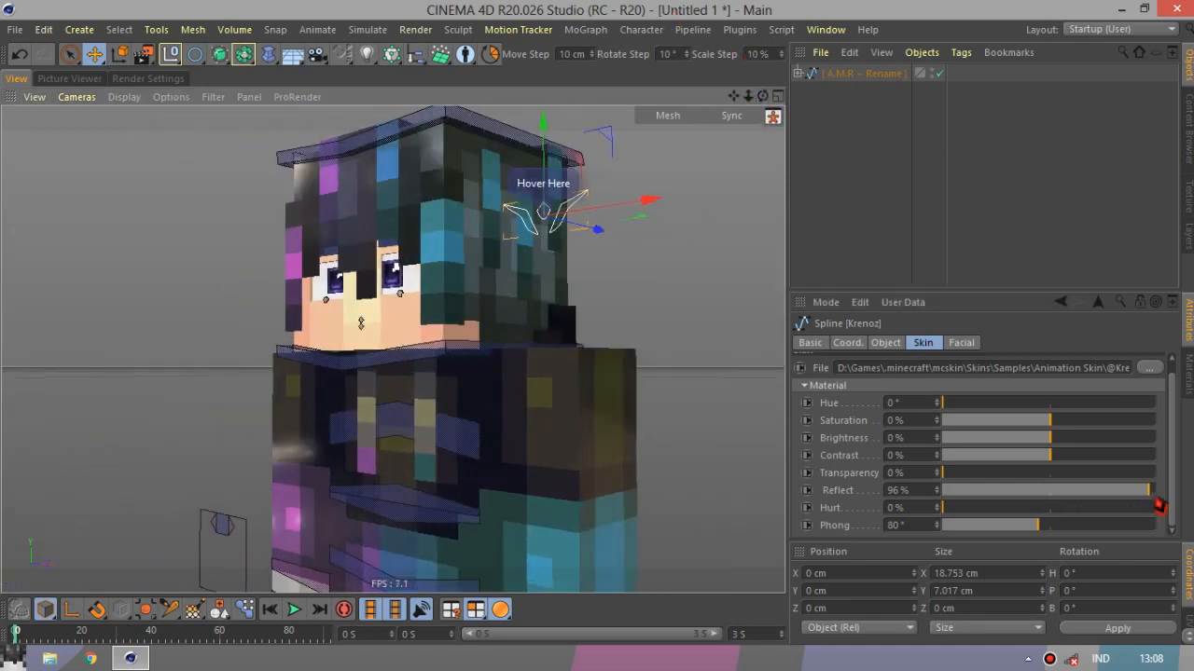
drag(1159, 506, 1166, 495)
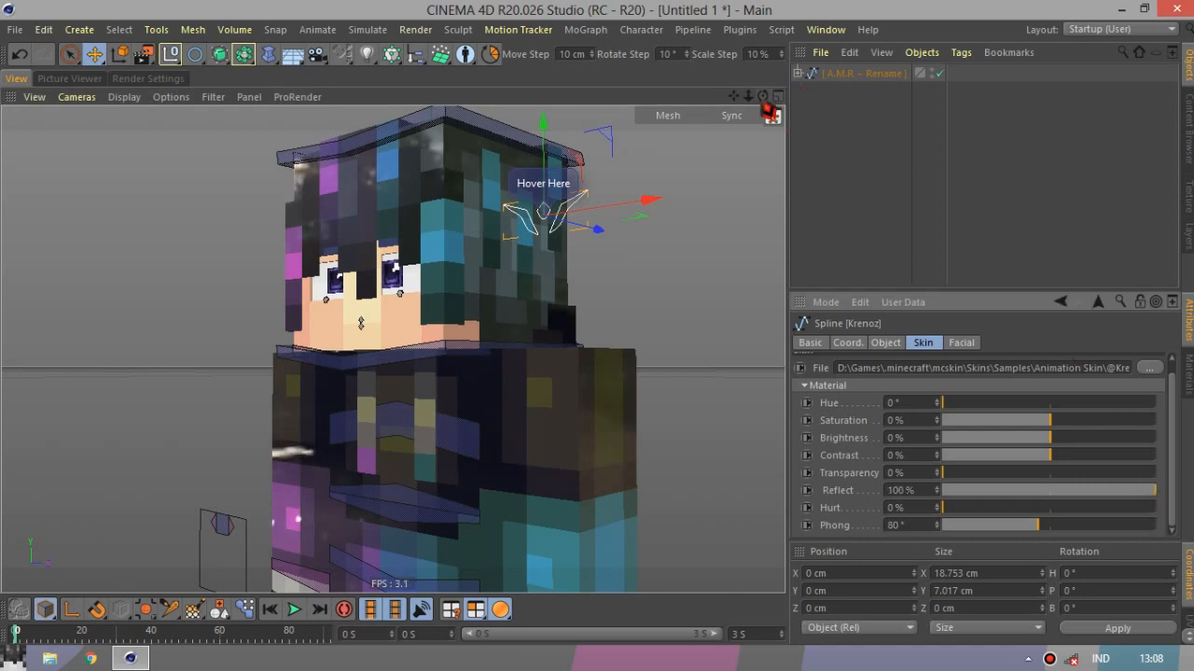
drag(763, 98, 763, 67)
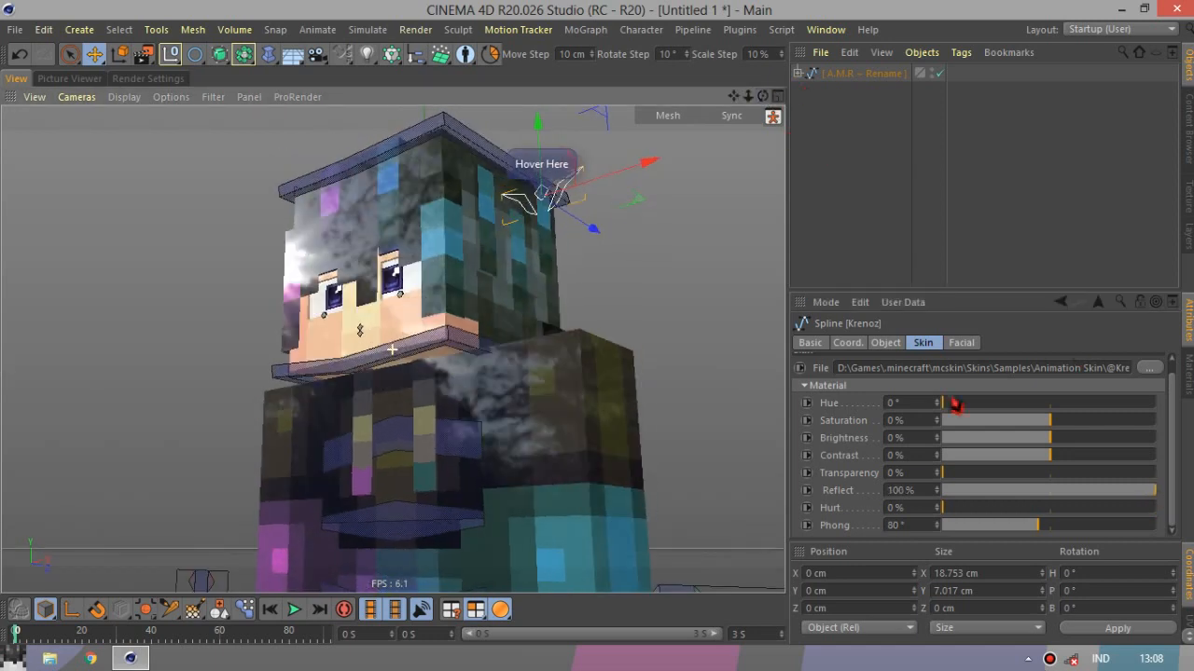
Set Reflect to 50%, try the Hurt effect at 10%, and return Hurt to 0%.
click(1053, 491)
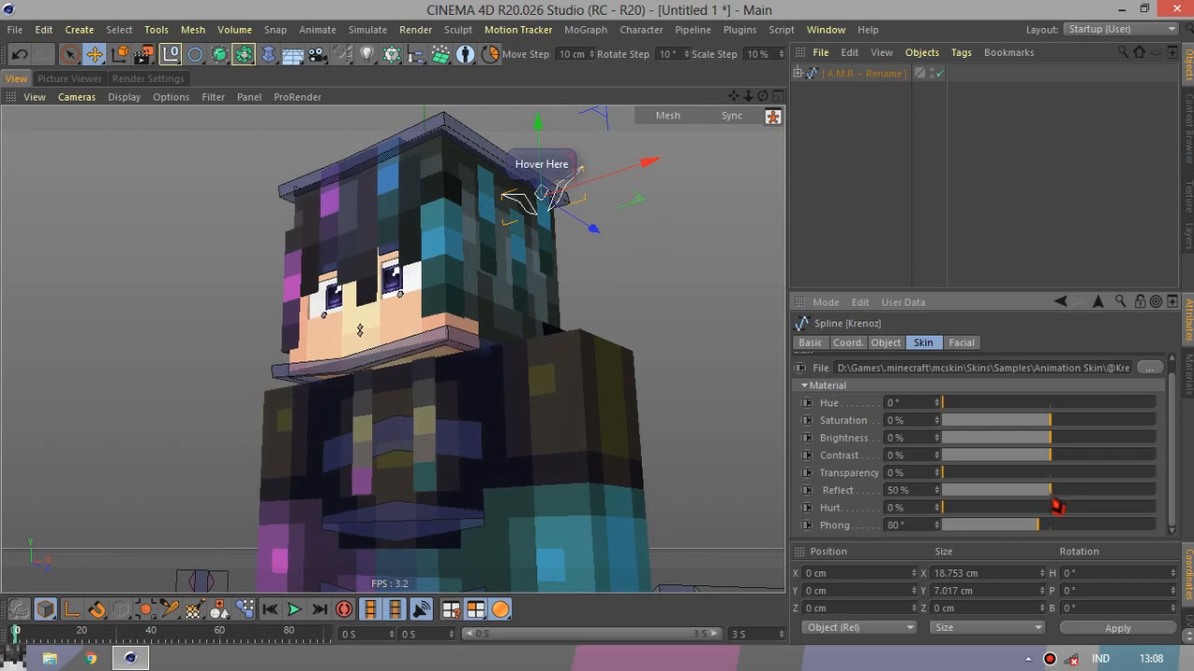
drag(1056, 506, 1059, 510)
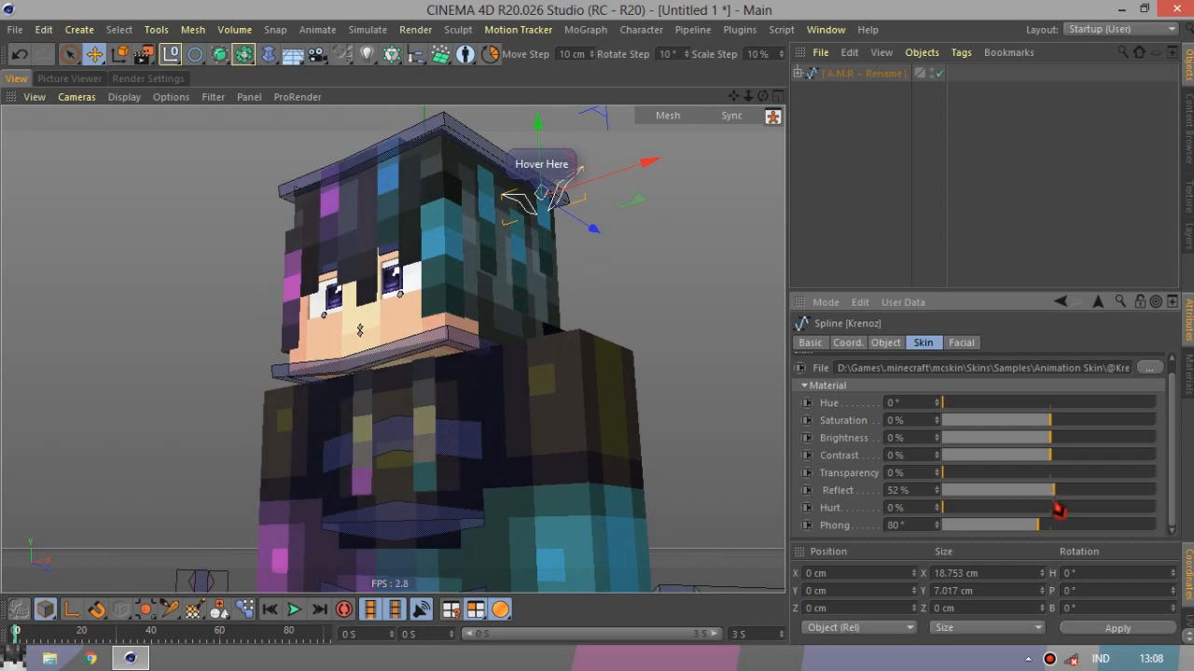
click(964, 508)
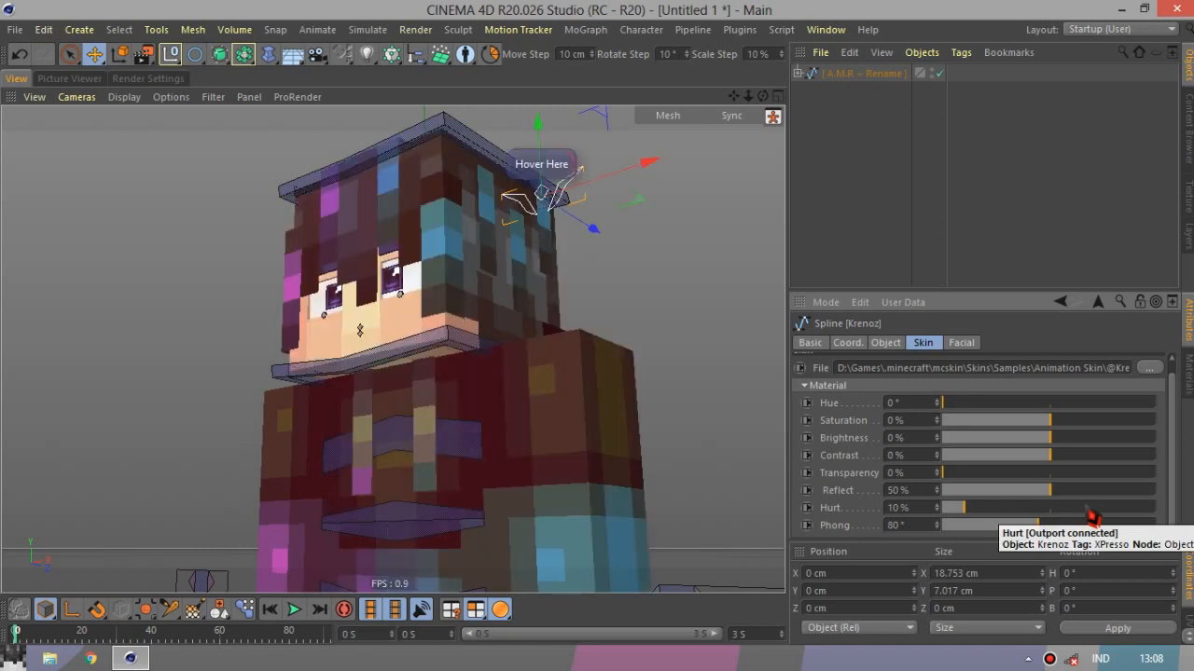
click(942, 508)
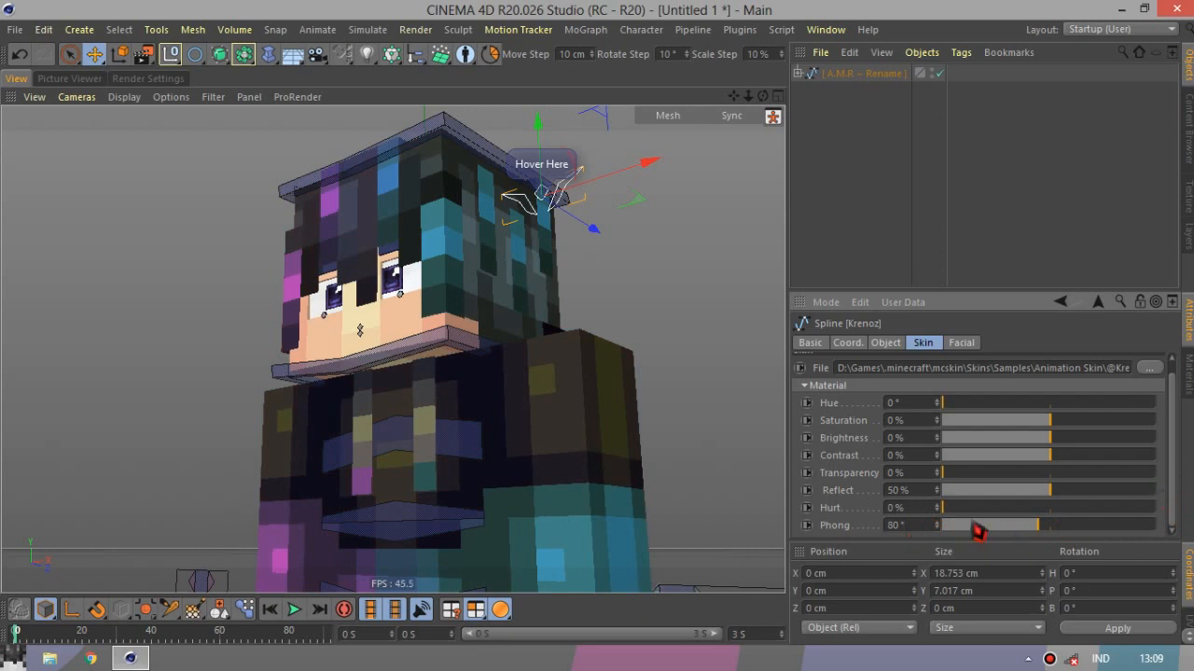
Compare the face shading with Phong at 180° and 127°, and set Phong to 88°.
drag(763, 97, 964, 385)
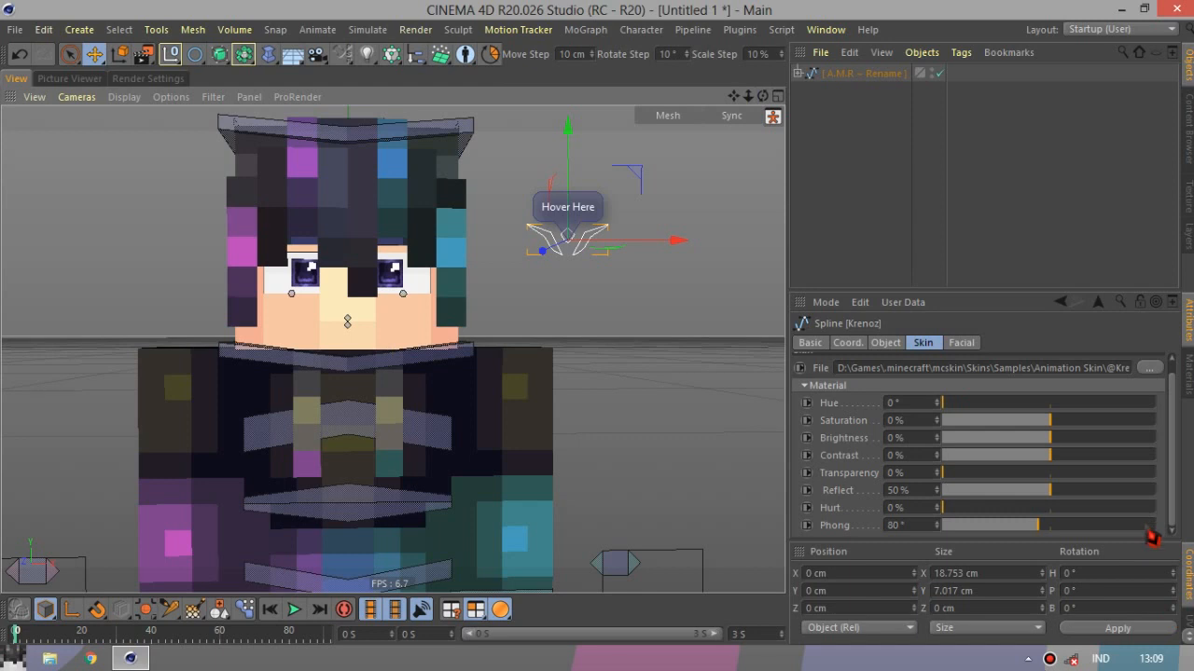
drag(1153, 539, 1175, 540)
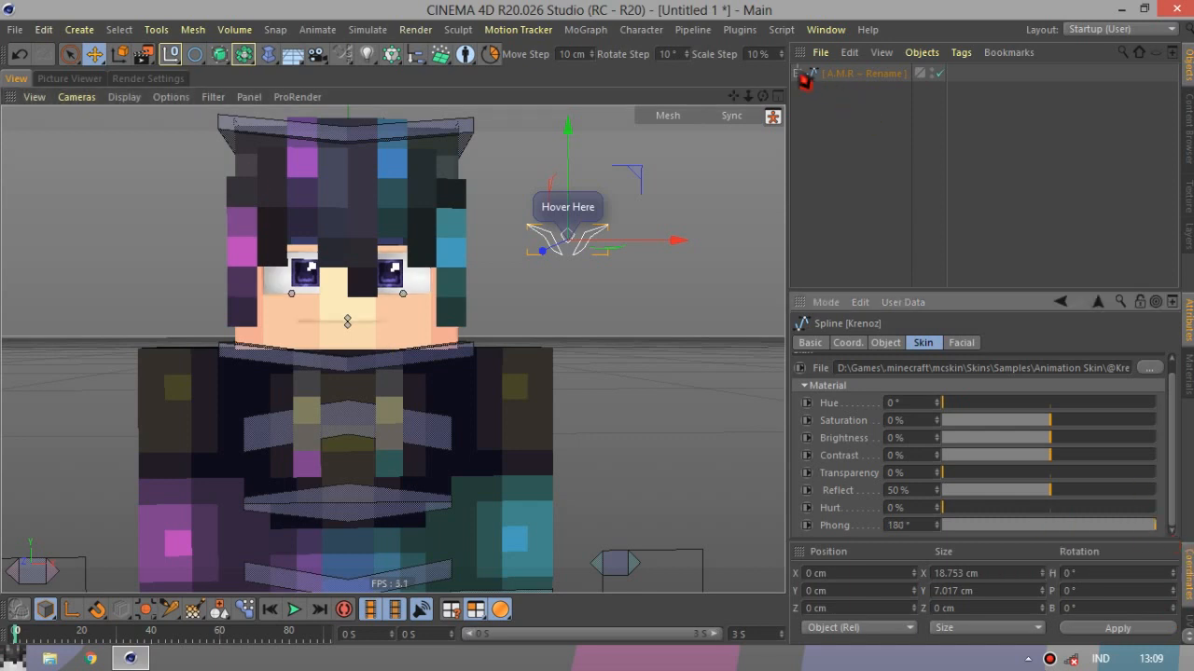
scroll(240, 247, up, 3)
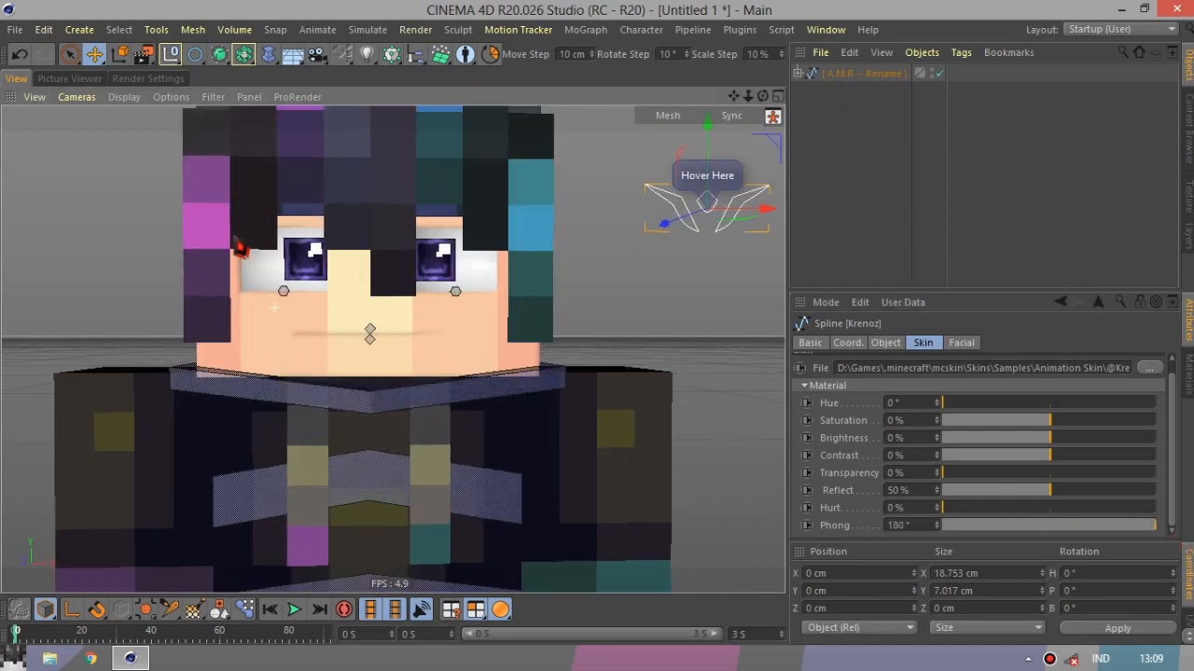
click(1052, 538)
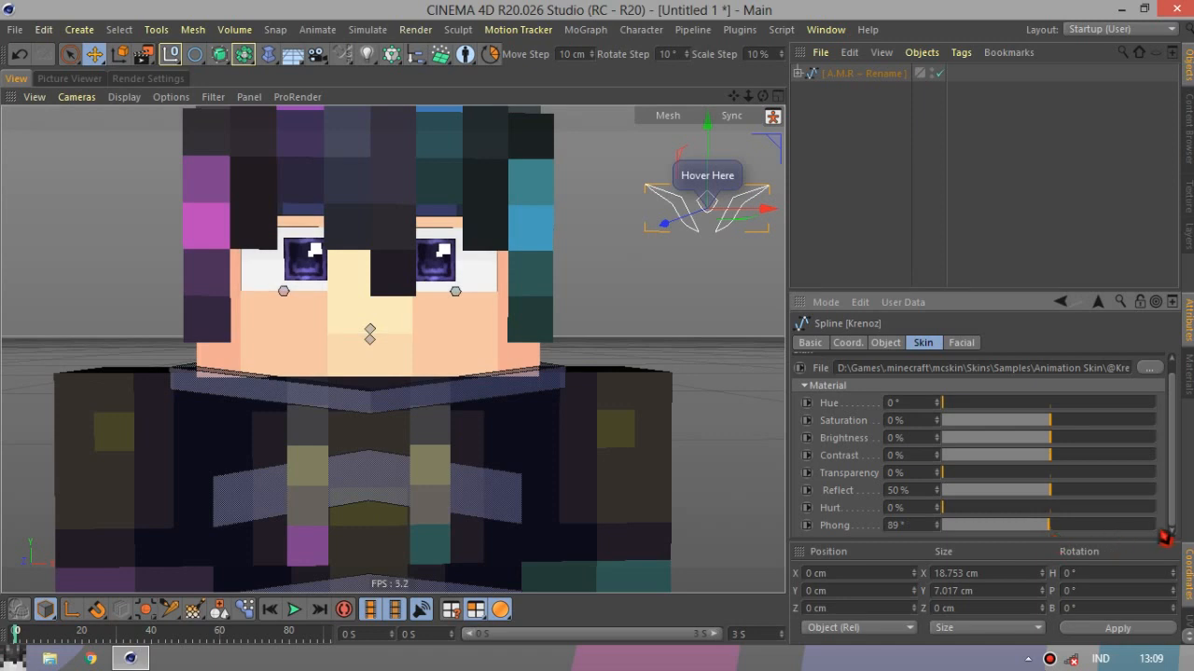
drag(1163, 537, 1159, 538)
click(1092, 535)
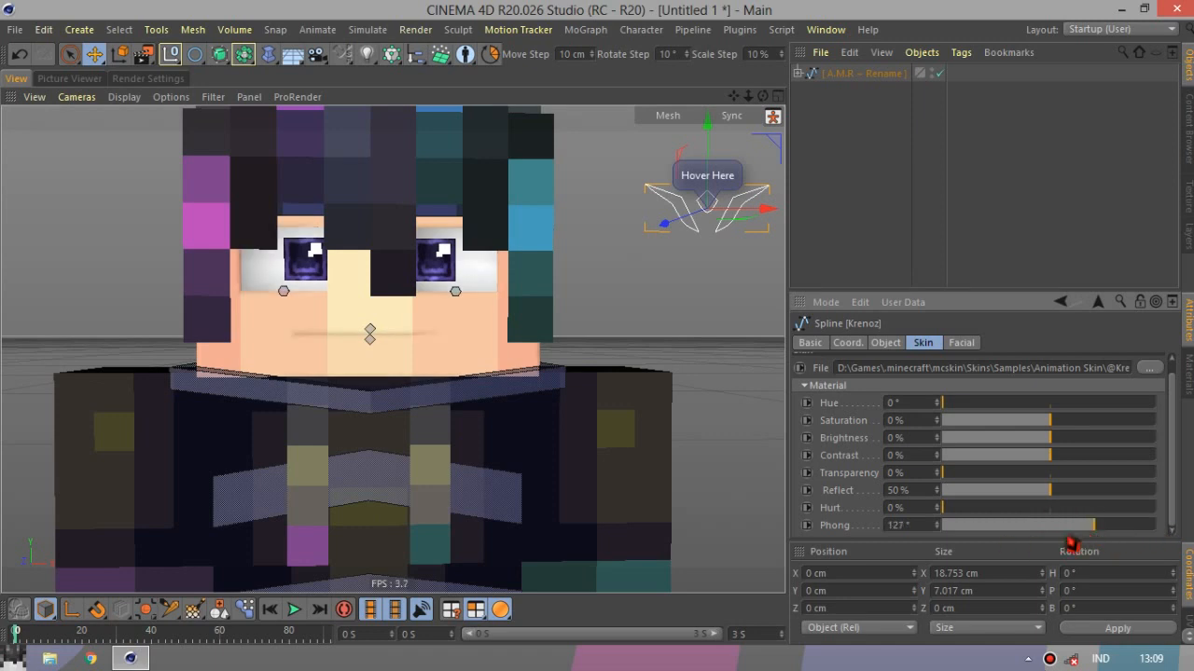
click(1060, 540)
click(1049, 525)
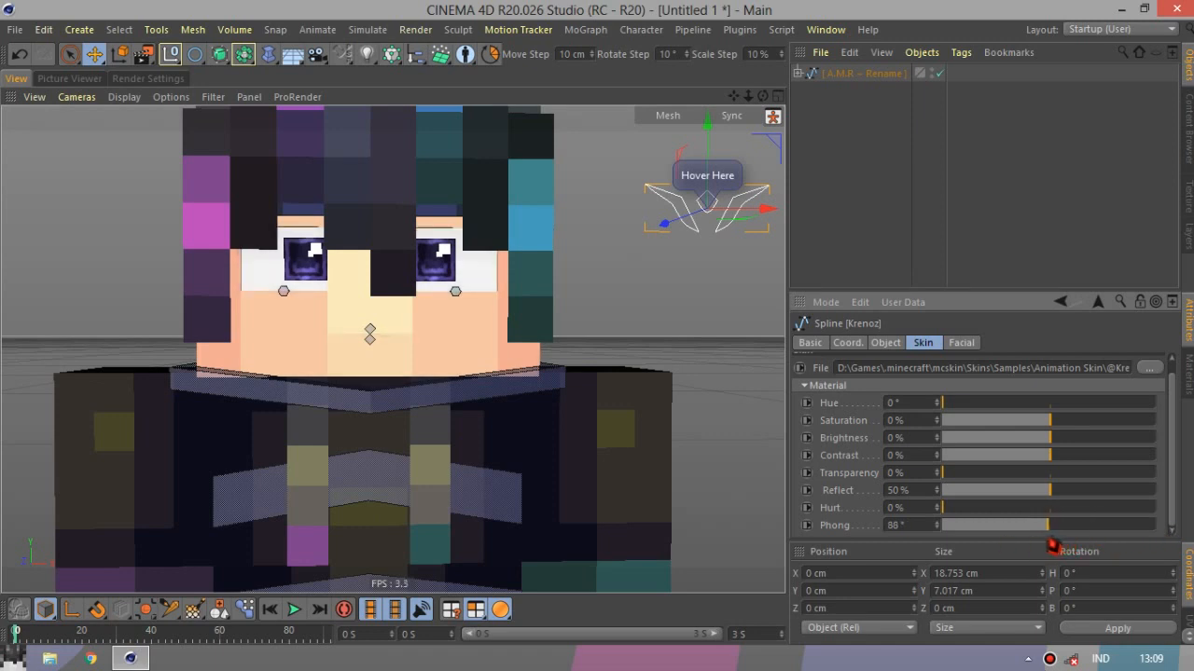
Show the logo controller's Facial settings and set Eye Height to 1.
click(963, 343)
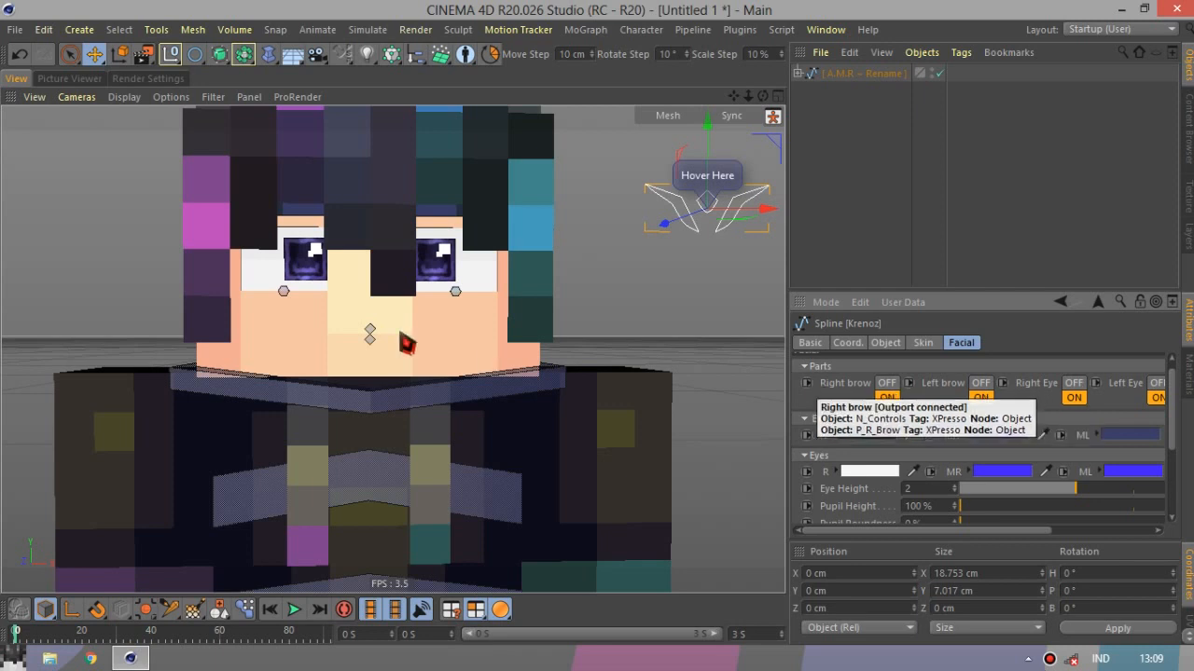
scroll(355, 338, down, 3)
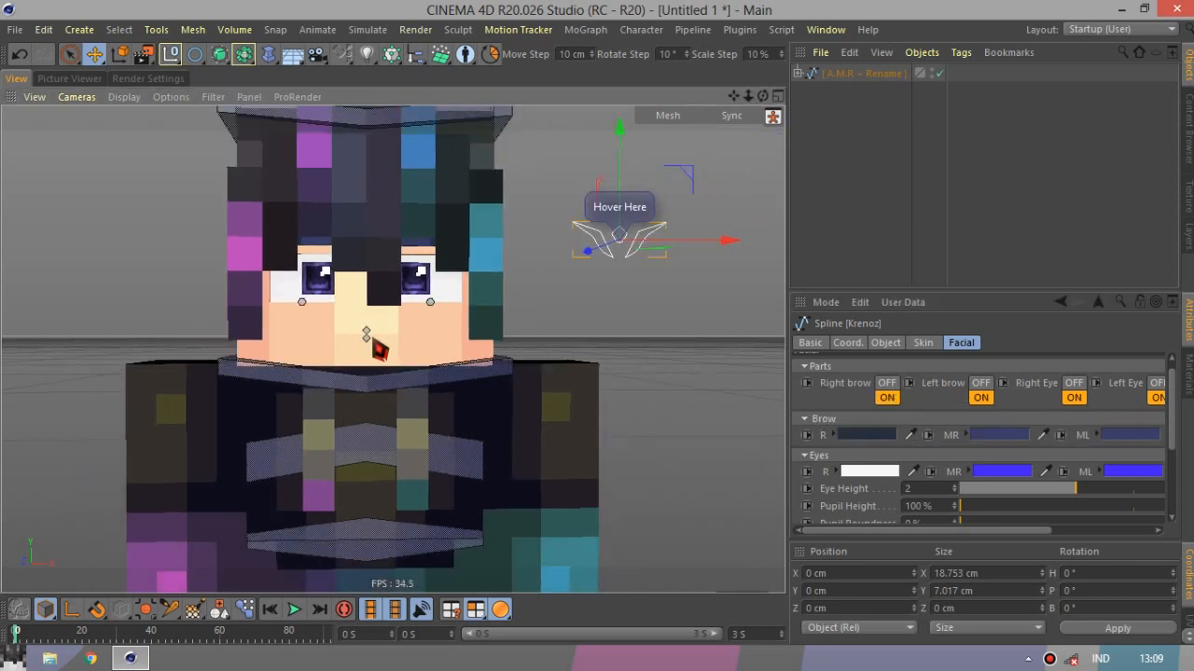
click(974, 494)
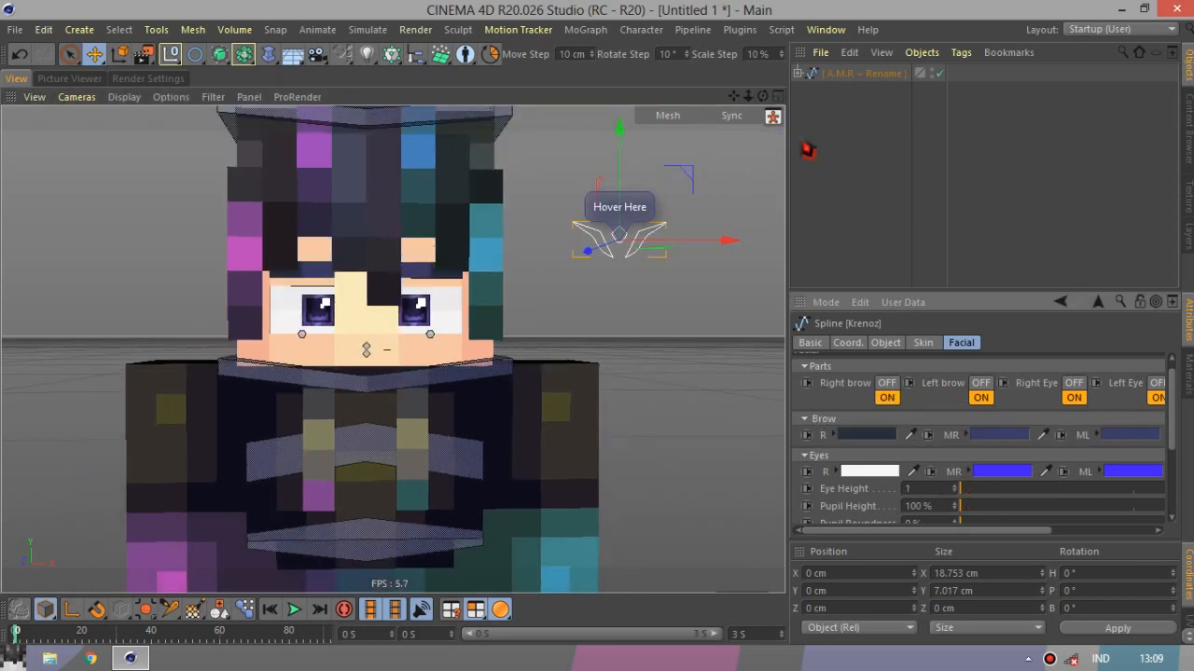
Set the Left brow facial part to OFF.
drag(763, 97, 942, 454)
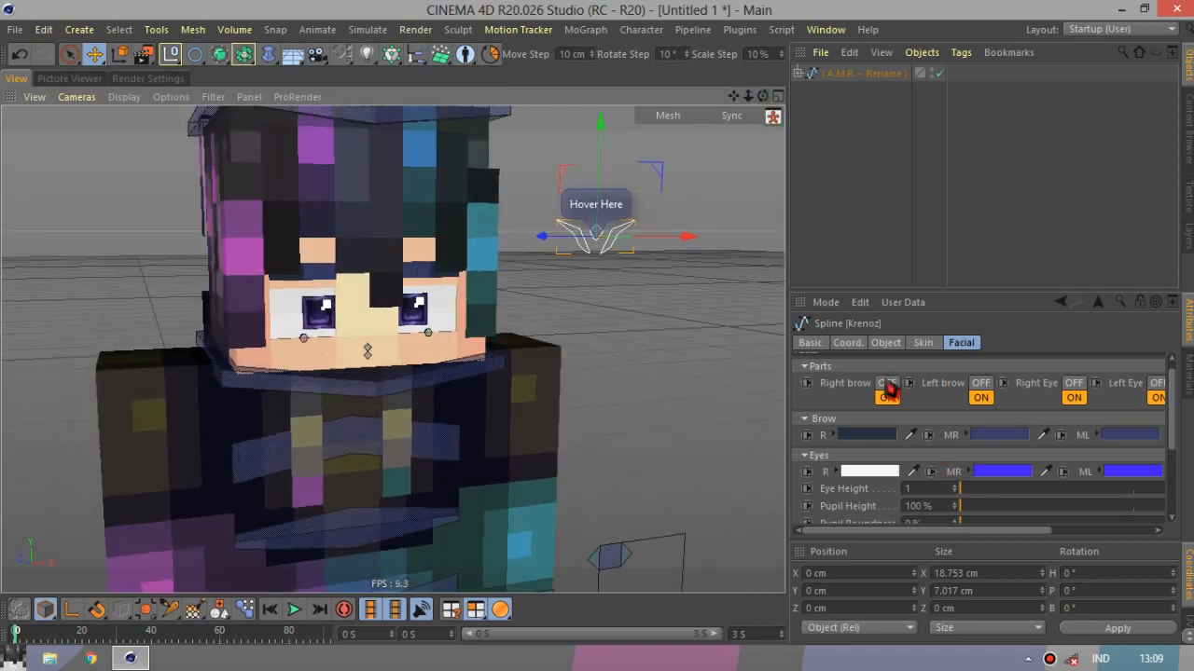
click(982, 386)
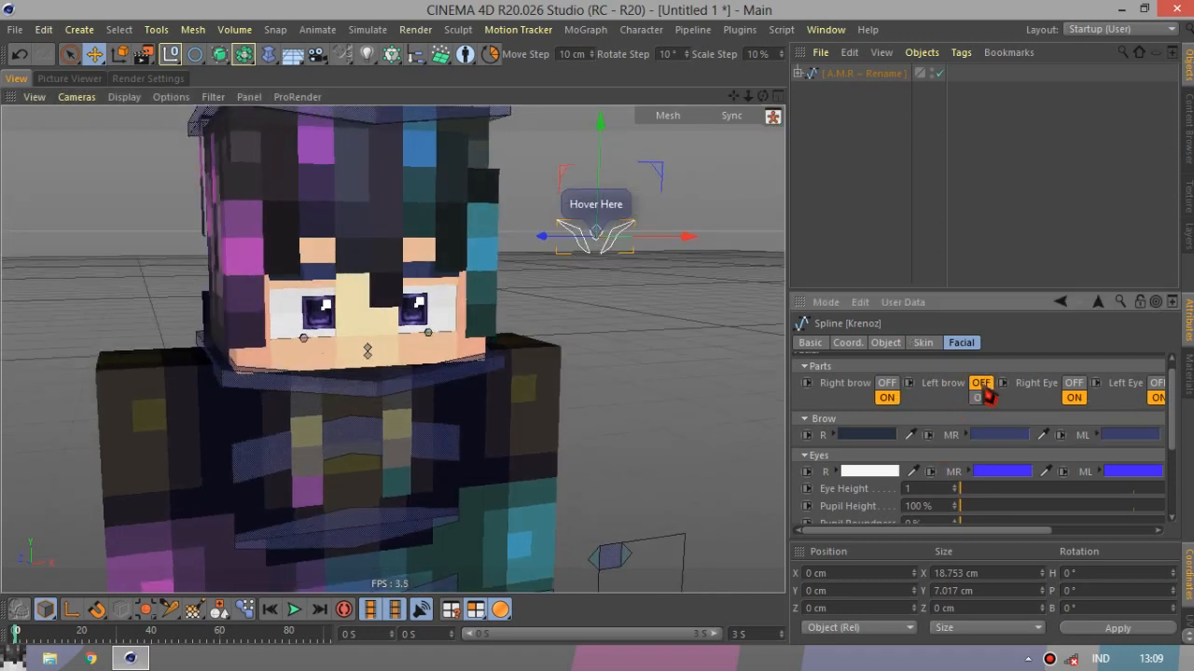
Set the Left brow part to ON, and switch the Right Eye part OFF and back ON.
click(981, 398)
click(1082, 398)
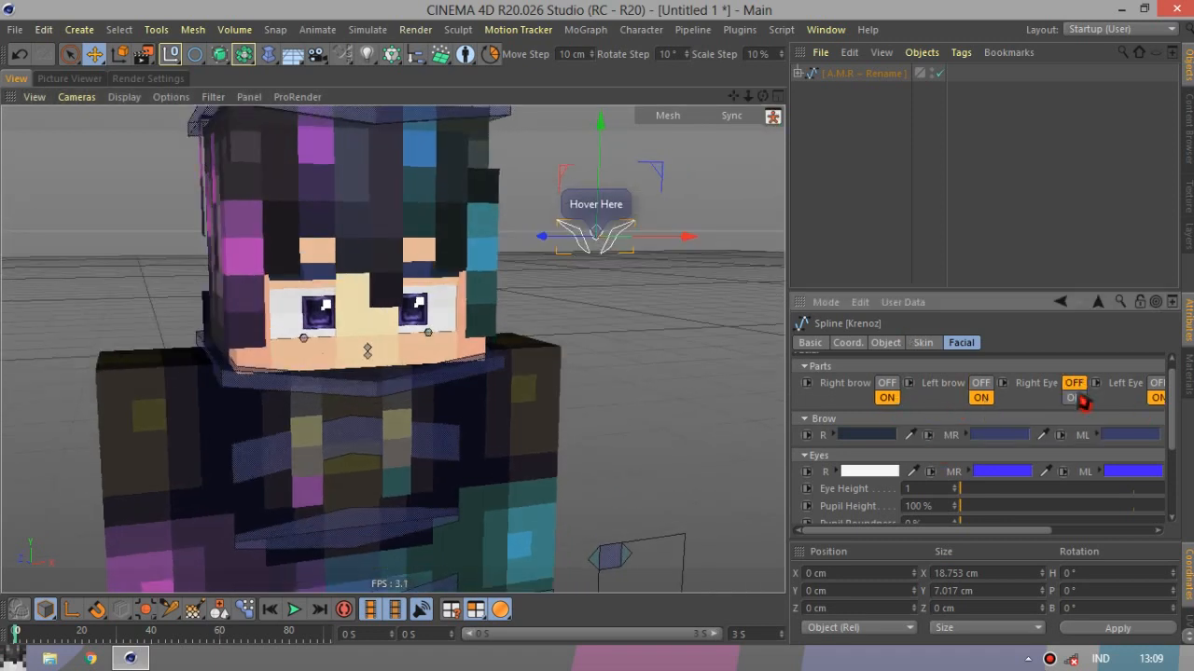
click(1073, 399)
Switch the Left Eye part and the Mouth part OFF and back ON.
click(1156, 384)
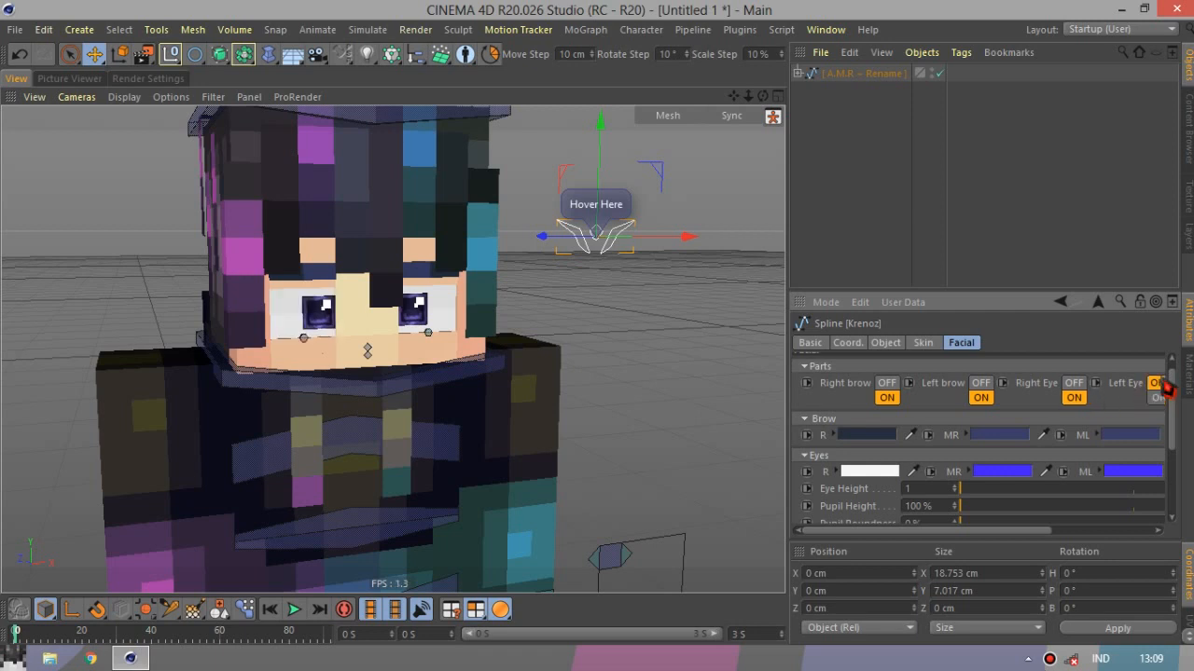
click(1157, 398)
drag(994, 530, 1098, 532)
click(1106, 397)
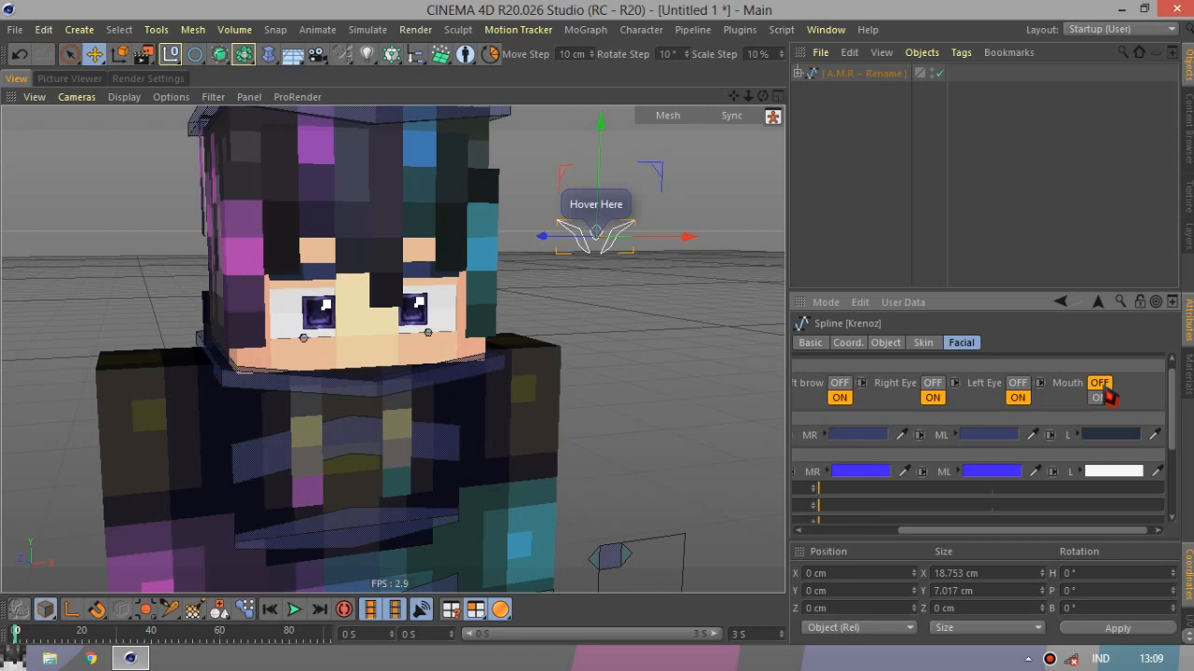
click(1106, 396)
drag(1140, 531, 1041, 532)
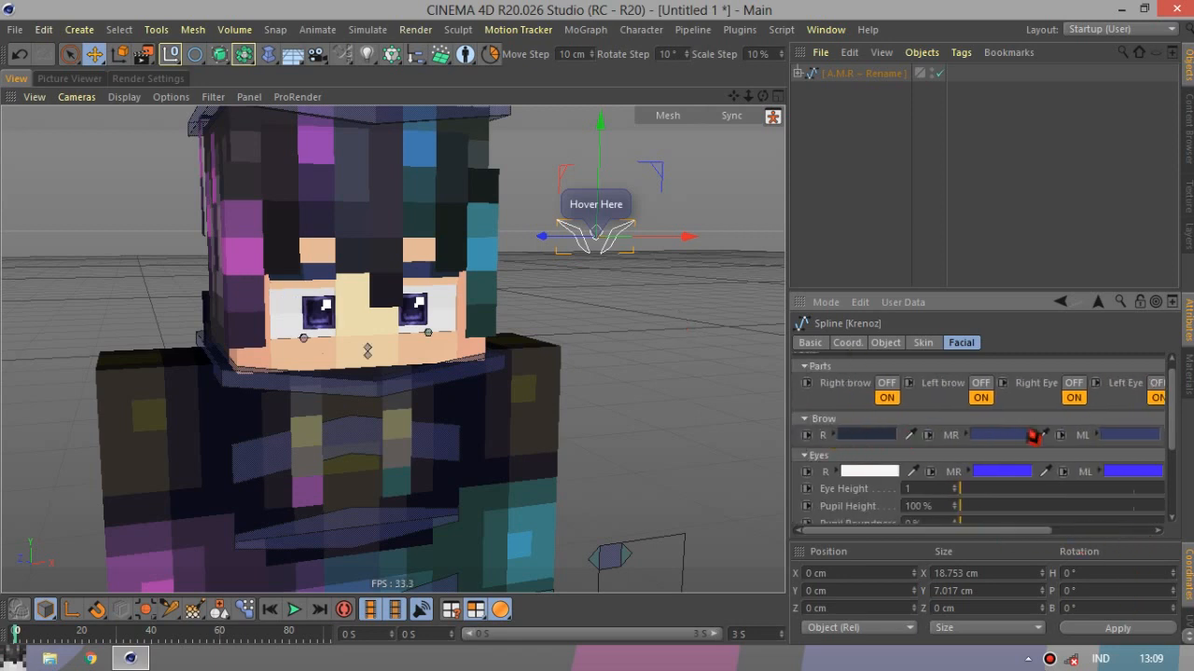
Look closely at the character's face and examine the Brow and Eyes colour settings.
scroll(287, 269, up, 6)
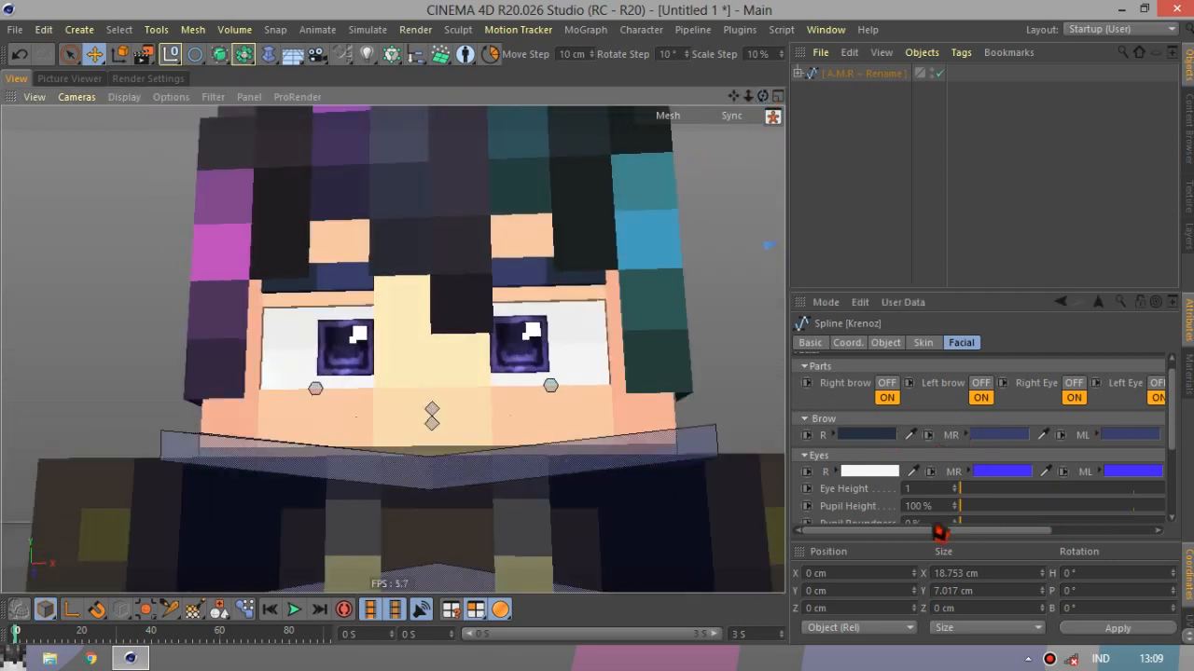
drag(941, 531, 1065, 538)
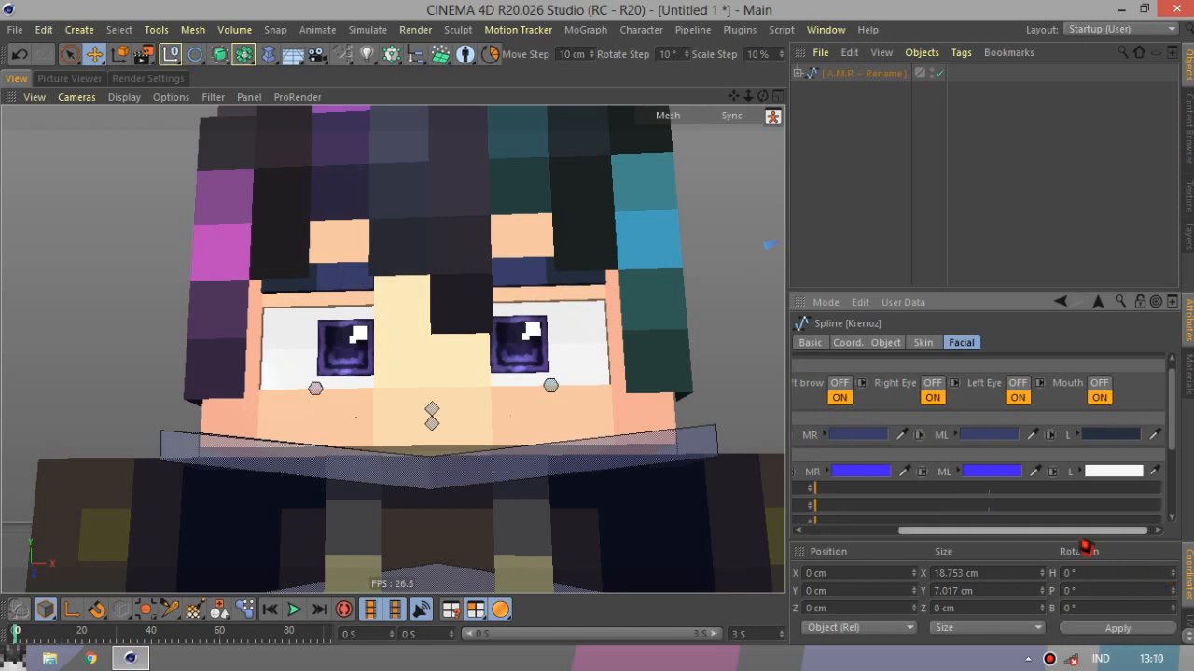
drag(1128, 531, 961, 532)
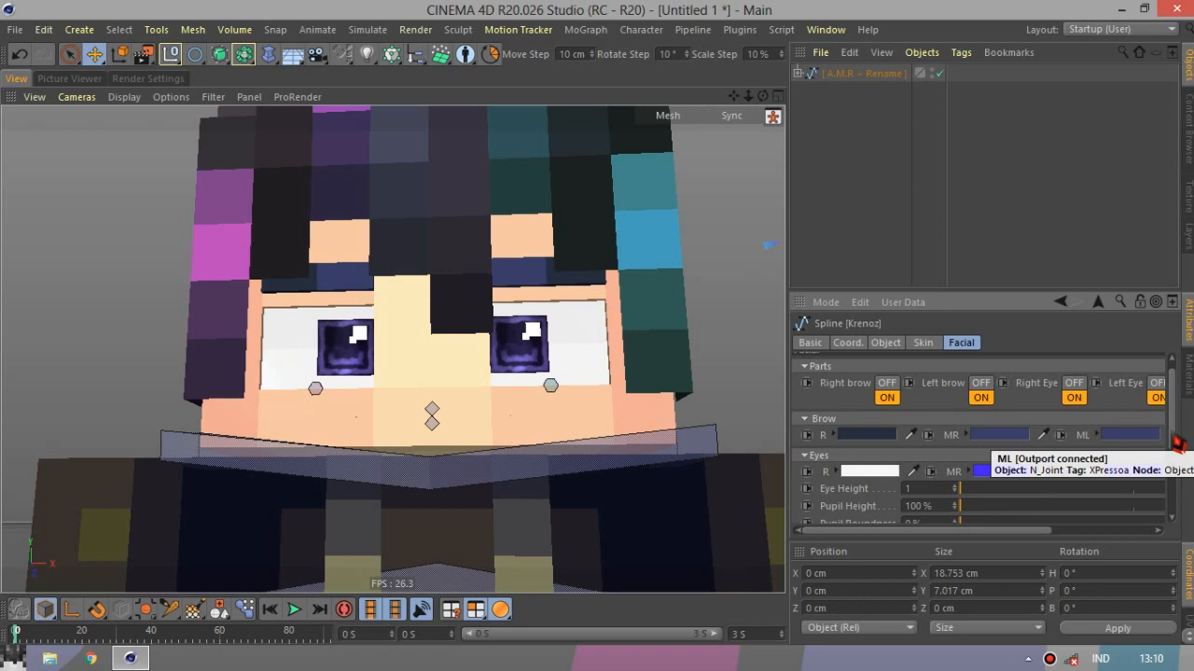
scroll(933, 438, down, 2)
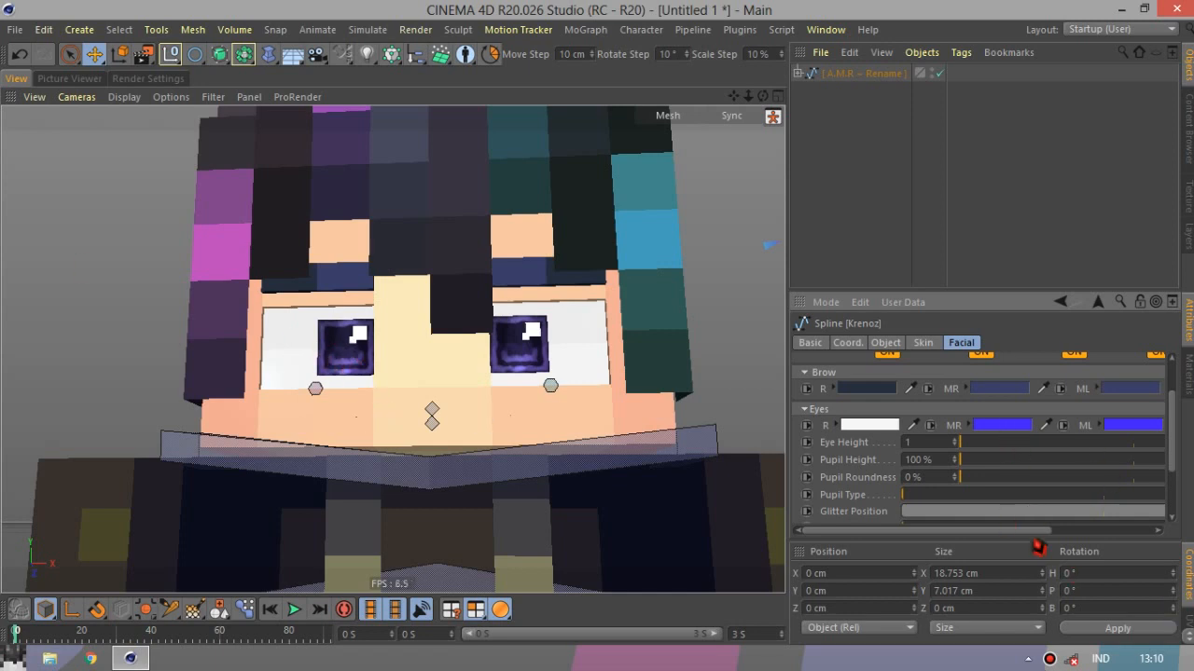
mouse_move(1038, 534)
mouse_down()
mouse_move(1114, 536)
mouse_move(1015, 536)
mouse_move(1035, 536)
mouse_up()
scroll(1180, 453, down, 1)
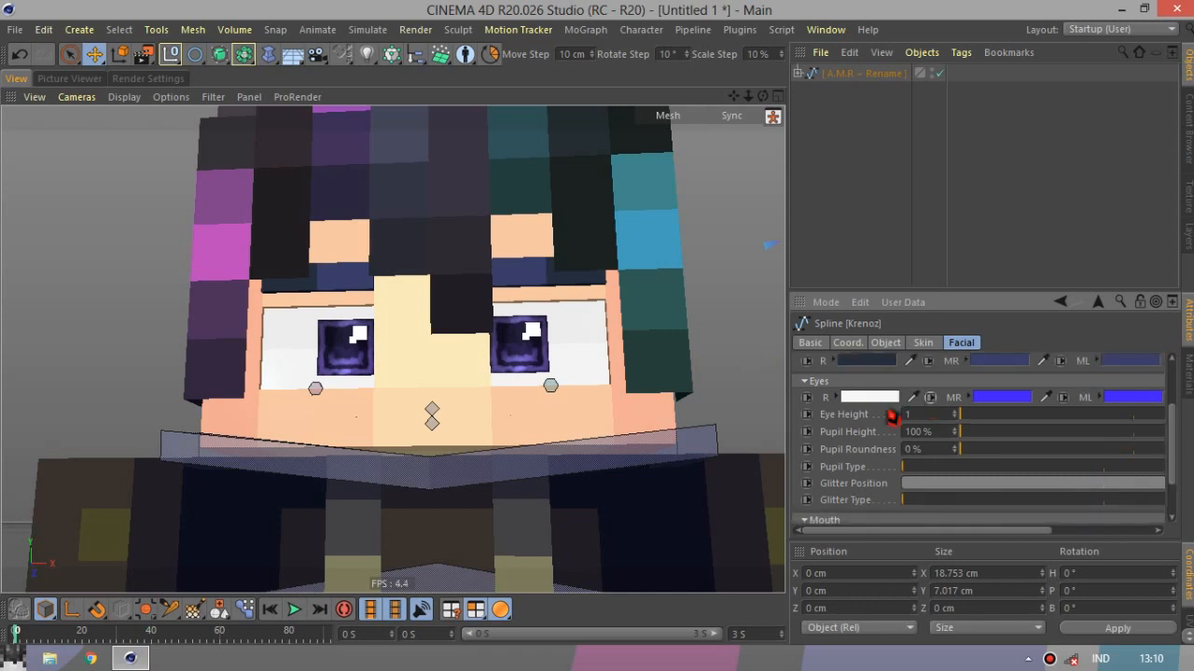
Try Eye Height at 2, 3 and its maximum, and return it to 1.
drag(1016, 419, 1049, 424)
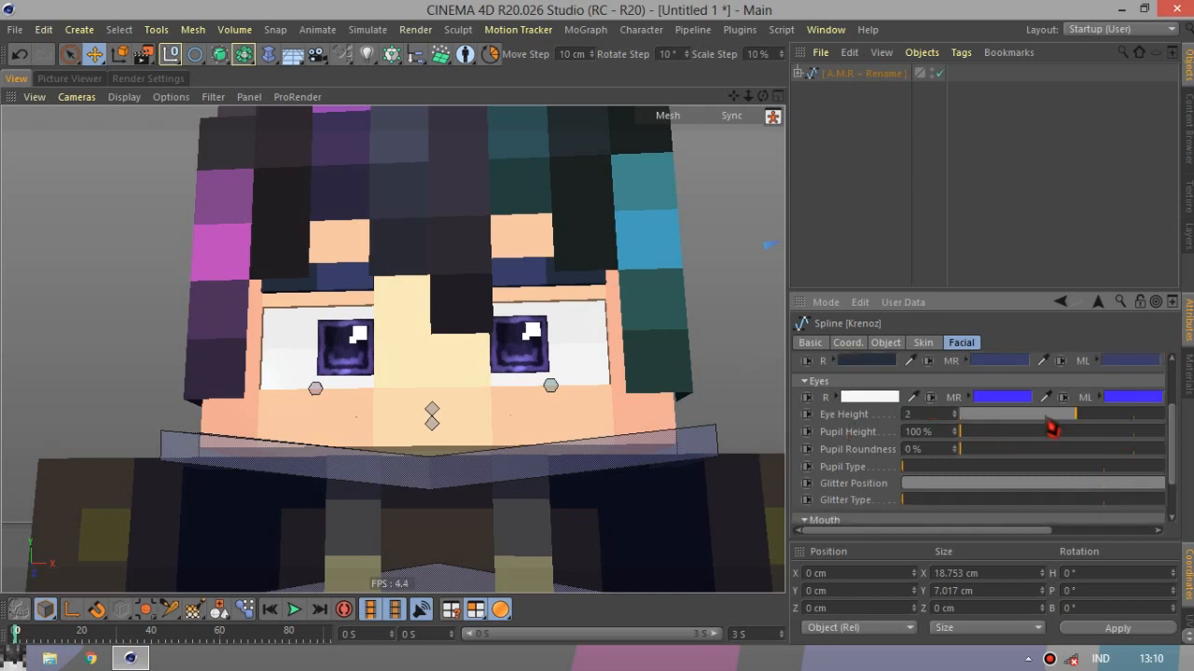
drag(1145, 426, 1157, 423)
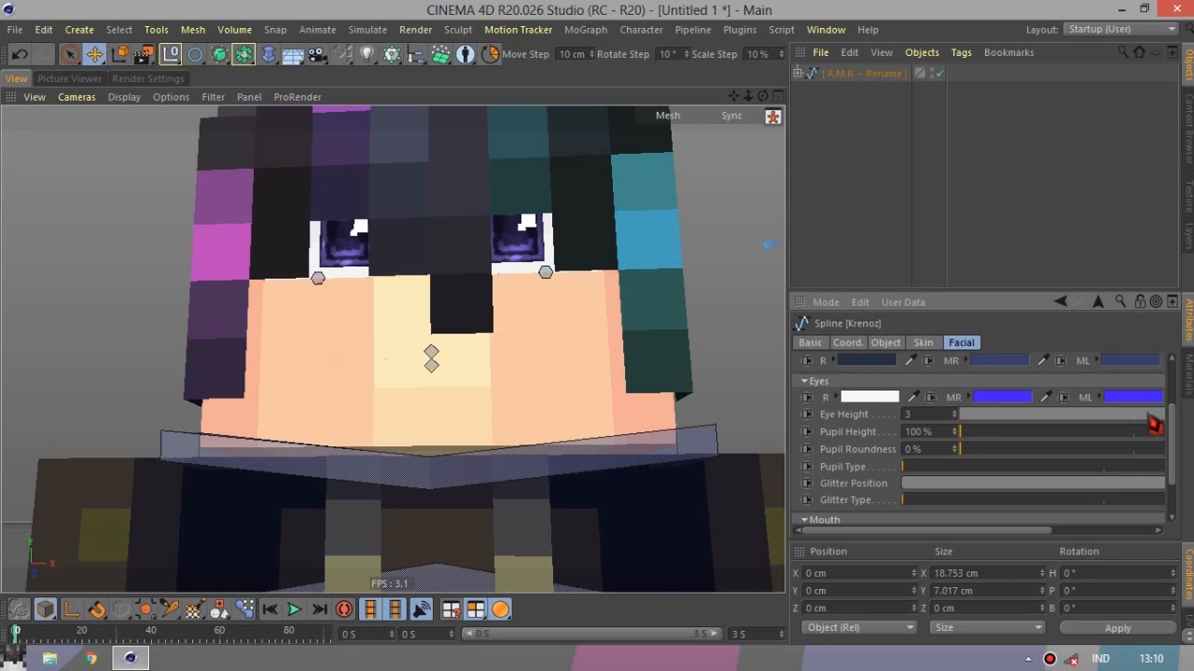
drag(1015, 531, 1117, 530)
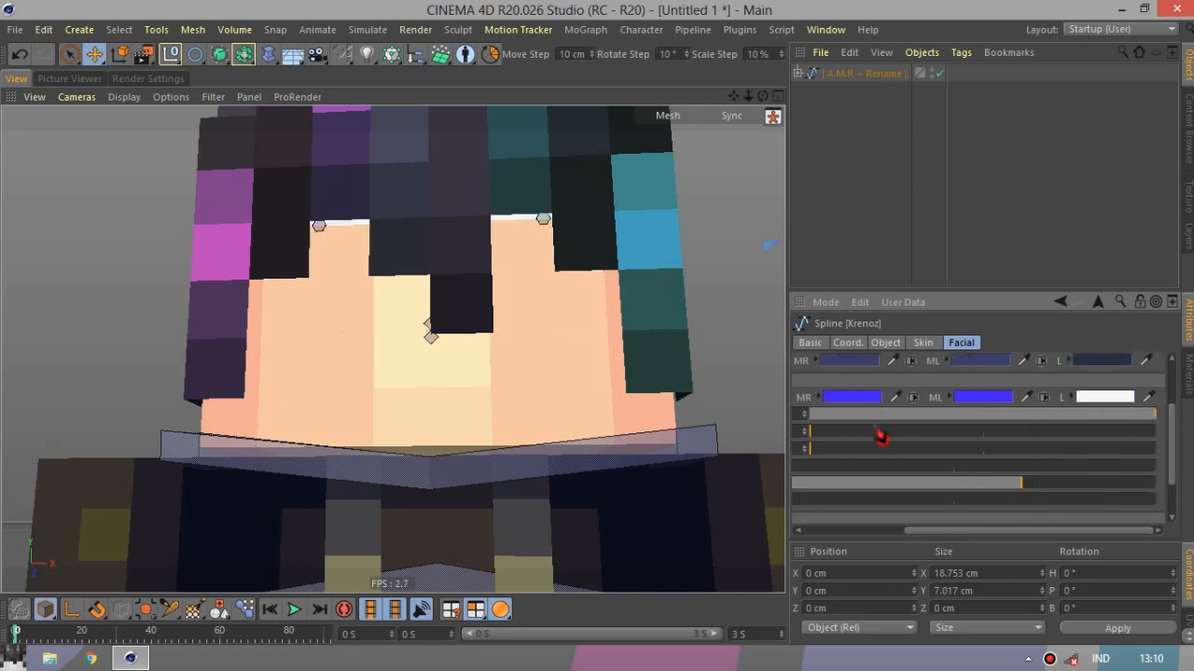
click(812, 417)
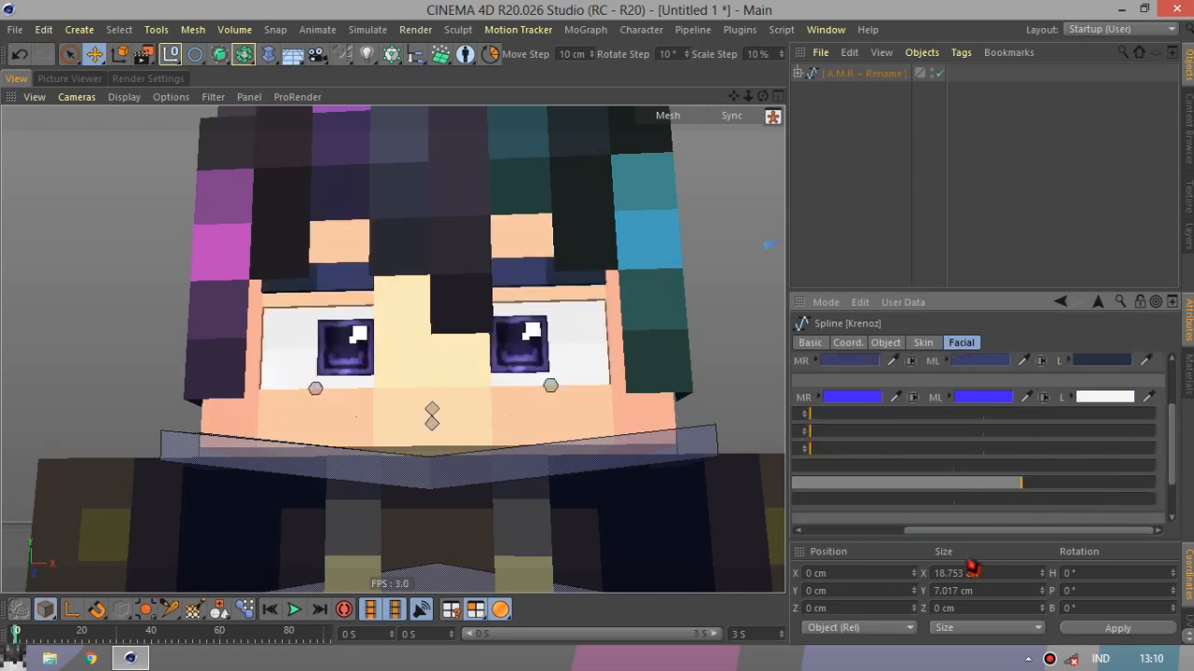
drag(1003, 531, 901, 532)
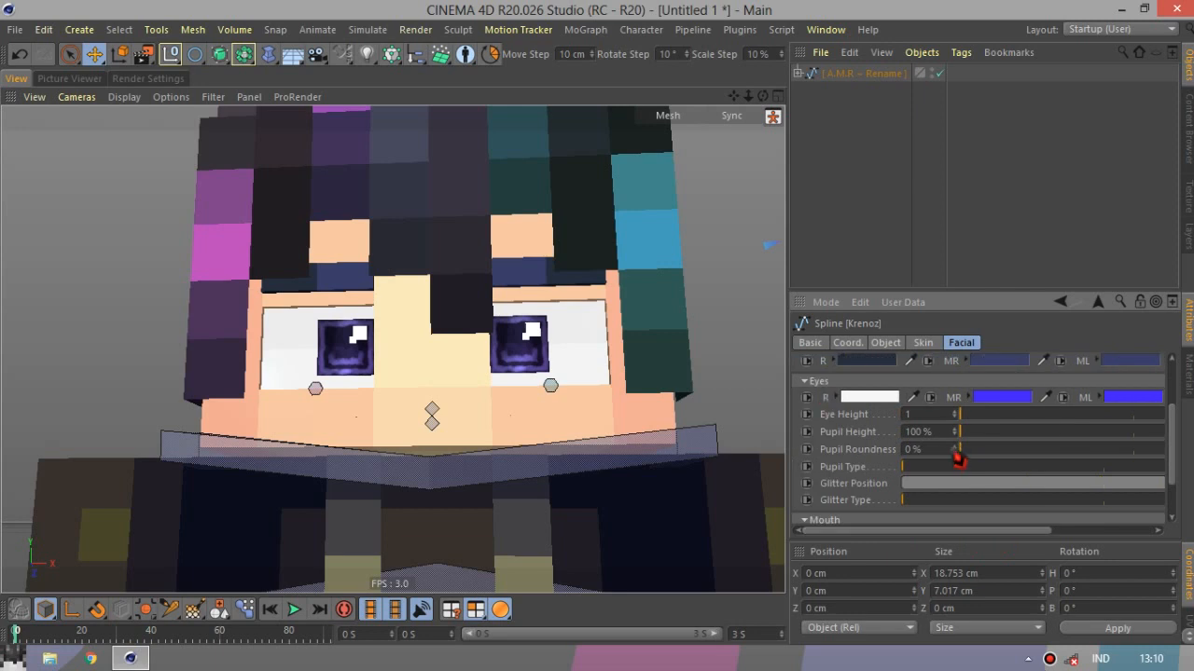
Try Pupil Height at 160% and at its maximum, and return it to 100%.
drag(975, 431, 1178, 443)
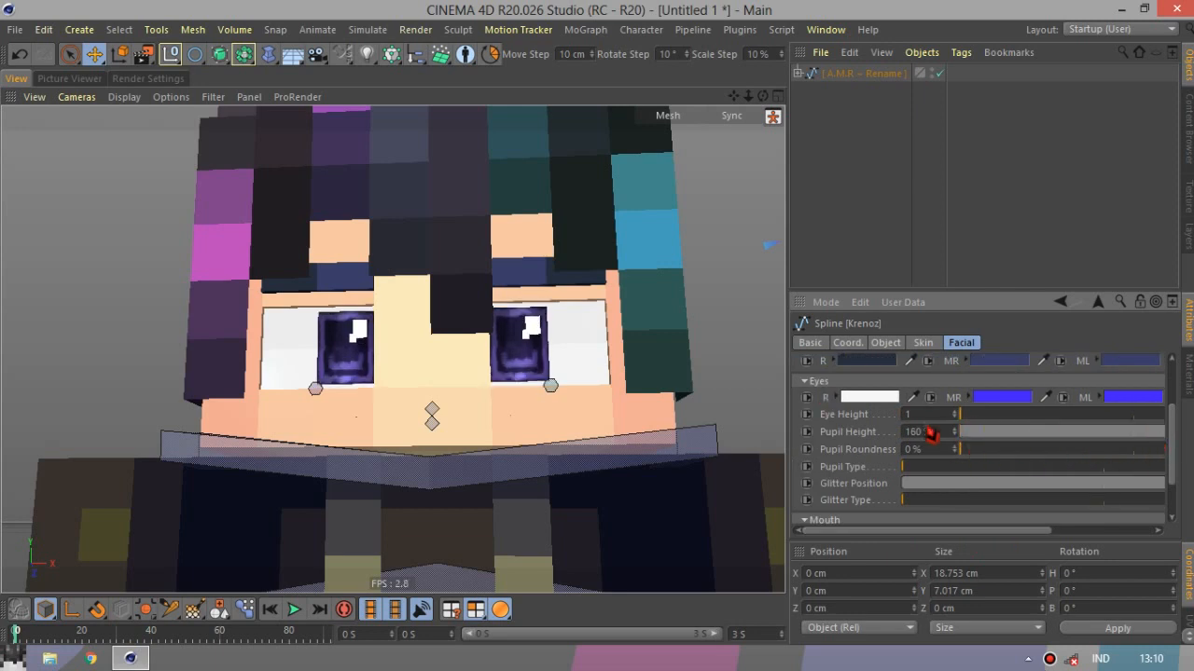
drag(932, 434, 1133, 432)
drag(1045, 532, 1166, 536)
drag(1108, 433, 1157, 433)
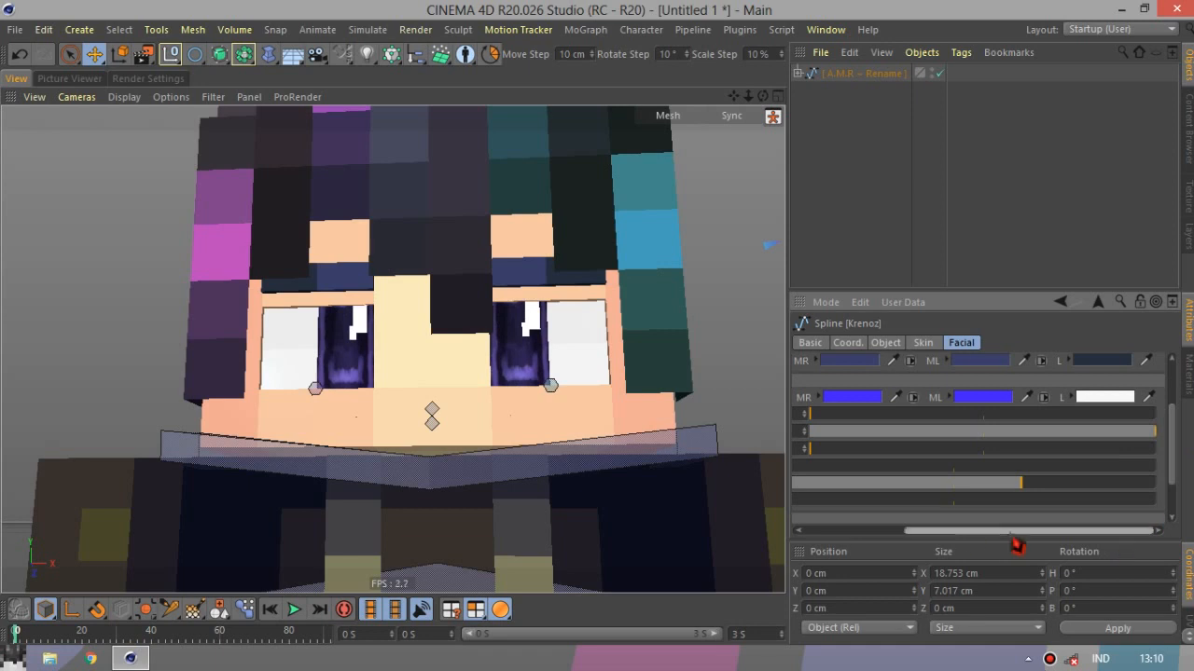
drag(1015, 532, 913, 534)
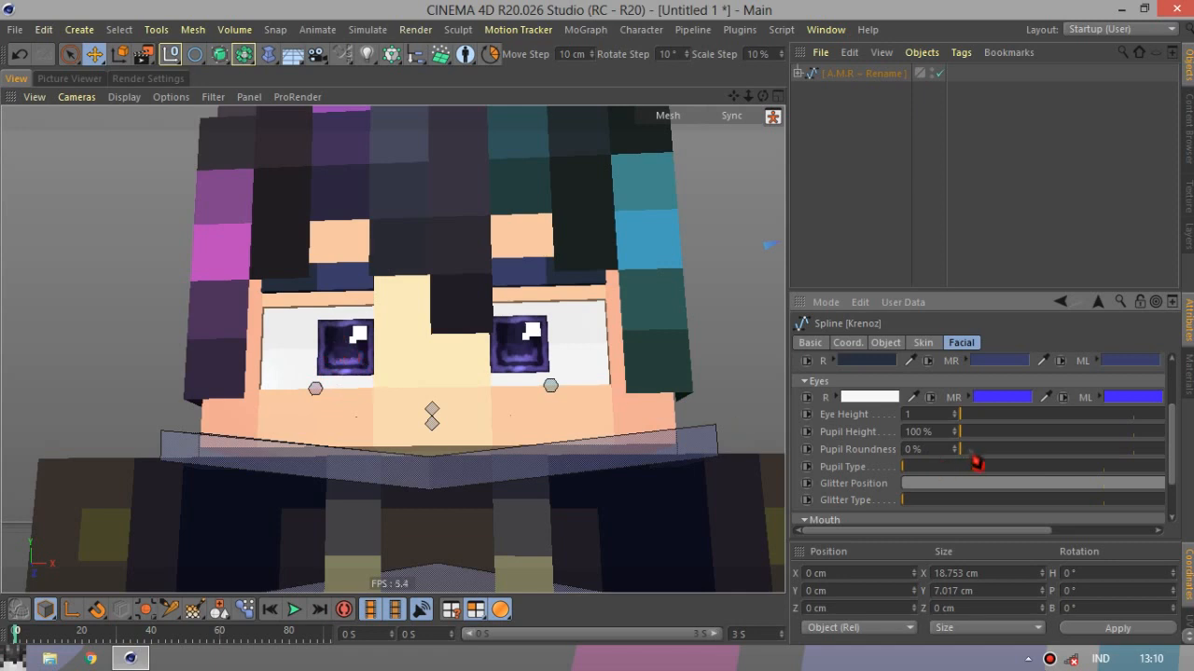
Try higher Pupil Type settings on the eyes and return Pupil Type to its minimum.
drag(975, 459, 926, 478)
scroll(1055, 536, right, 3)
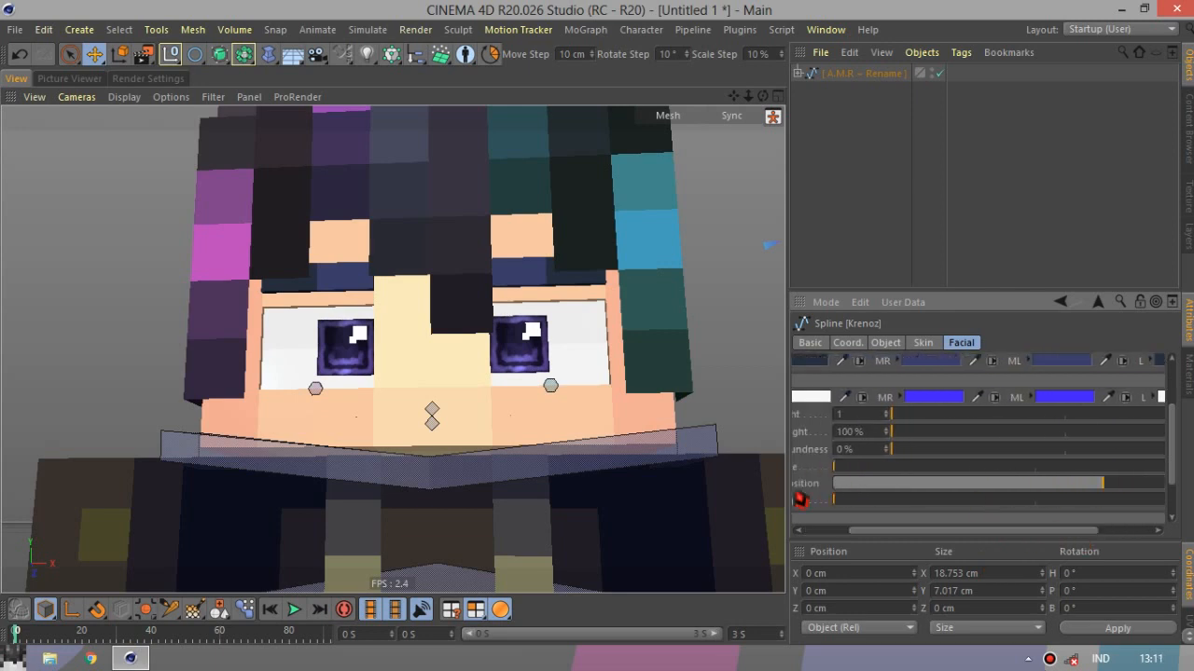
drag(879, 531, 824, 533)
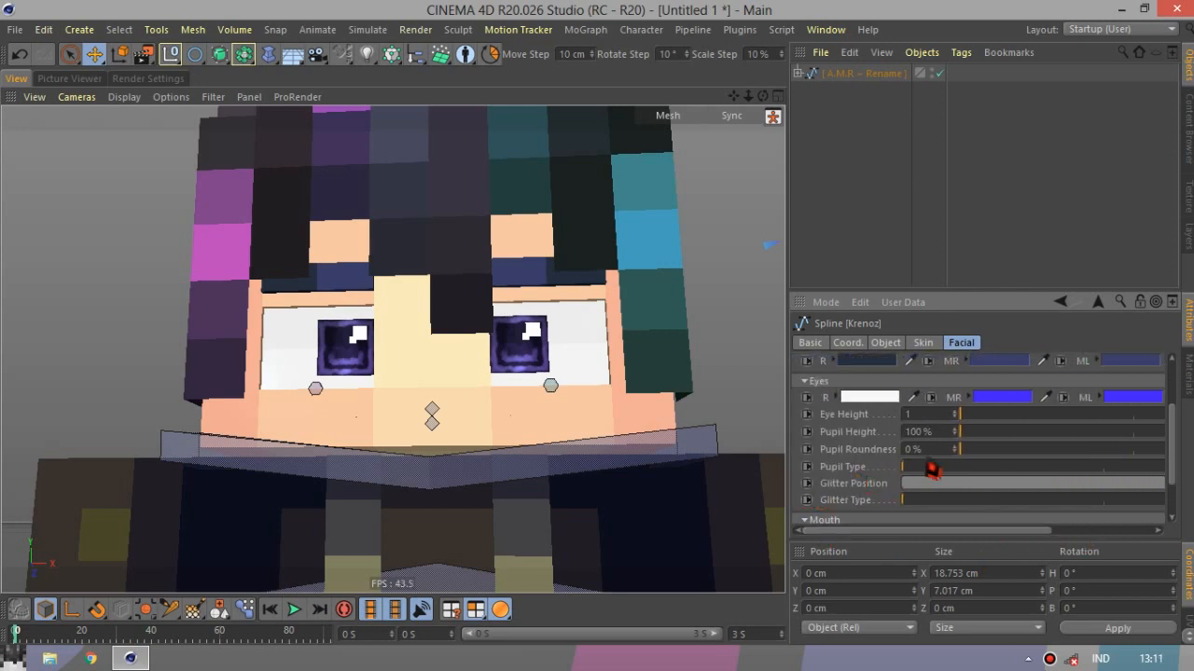
drag(938, 471, 1064, 483)
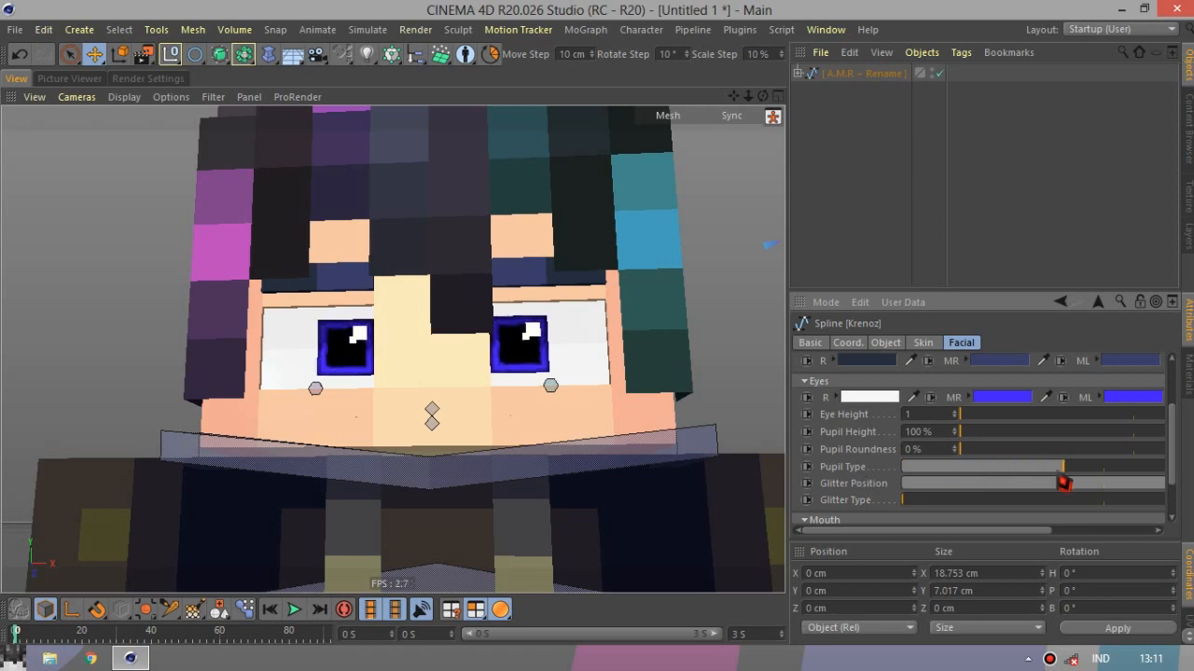
drag(1026, 530, 1096, 532)
drag(986, 478, 1134, 480)
drag(1003, 480, 842, 485)
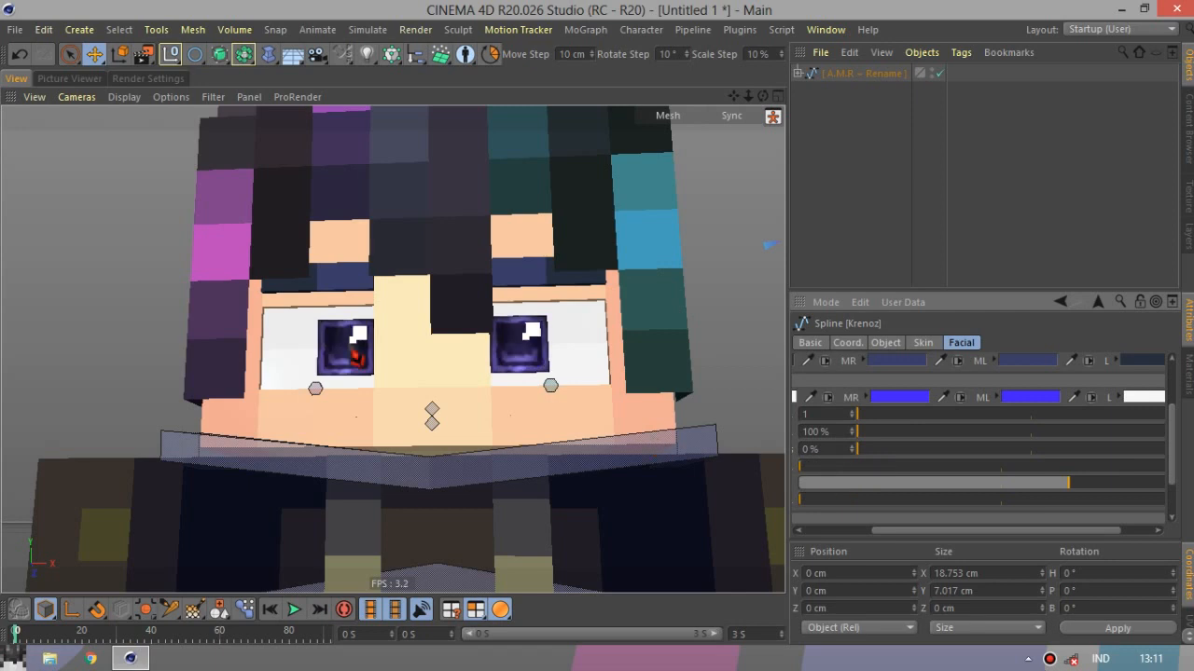
Compare the eyes' Glitter Position at its minimum, midway and maximum, and restore its original setting.
mouse_move(1034, 539)
mouse_down()
mouse_move(924, 532)
mouse_move(1047, 531)
mouse_up()
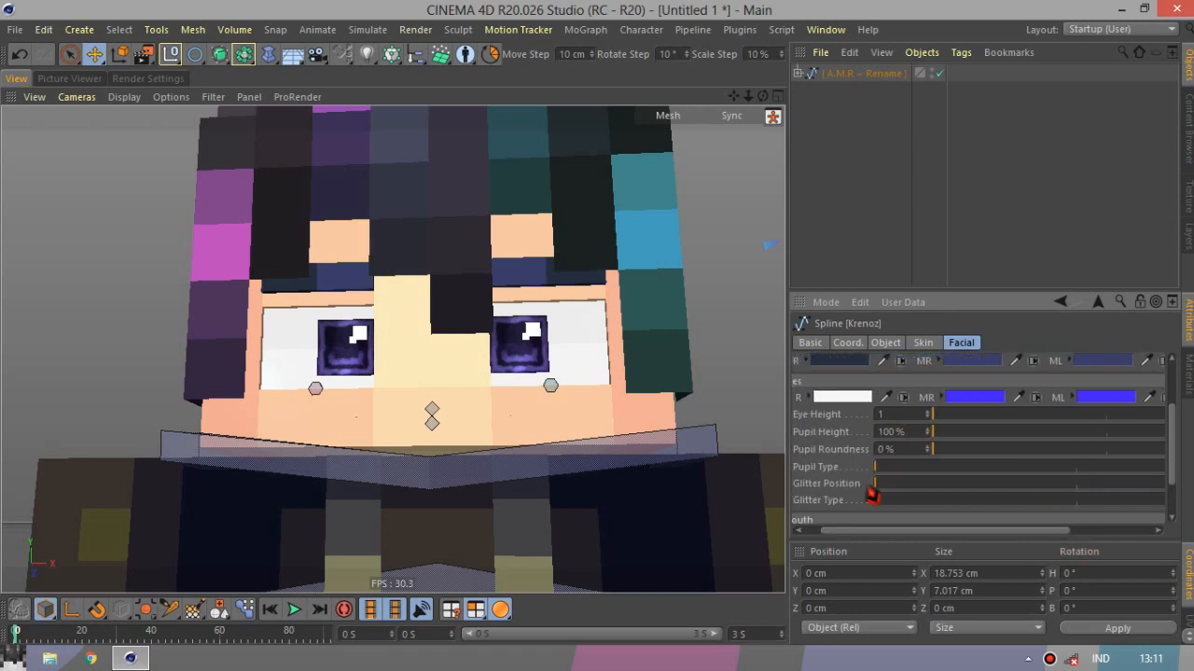
drag(868, 488, 861, 488)
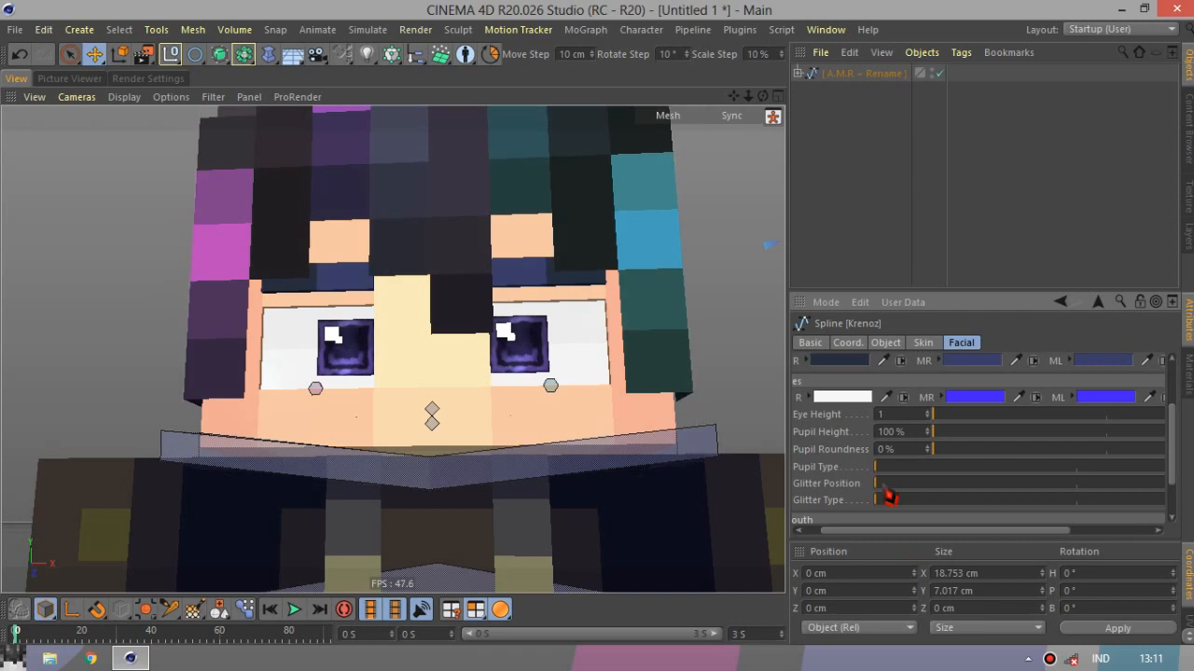
drag(902, 490, 974, 494)
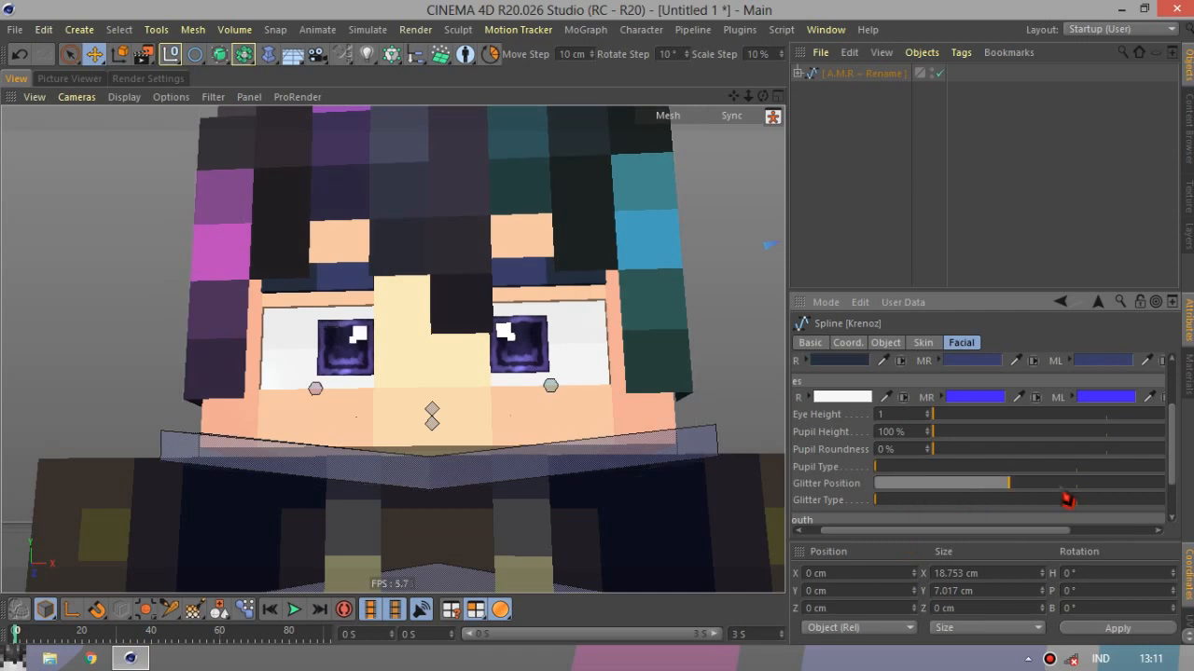
drag(1067, 501, 1129, 505)
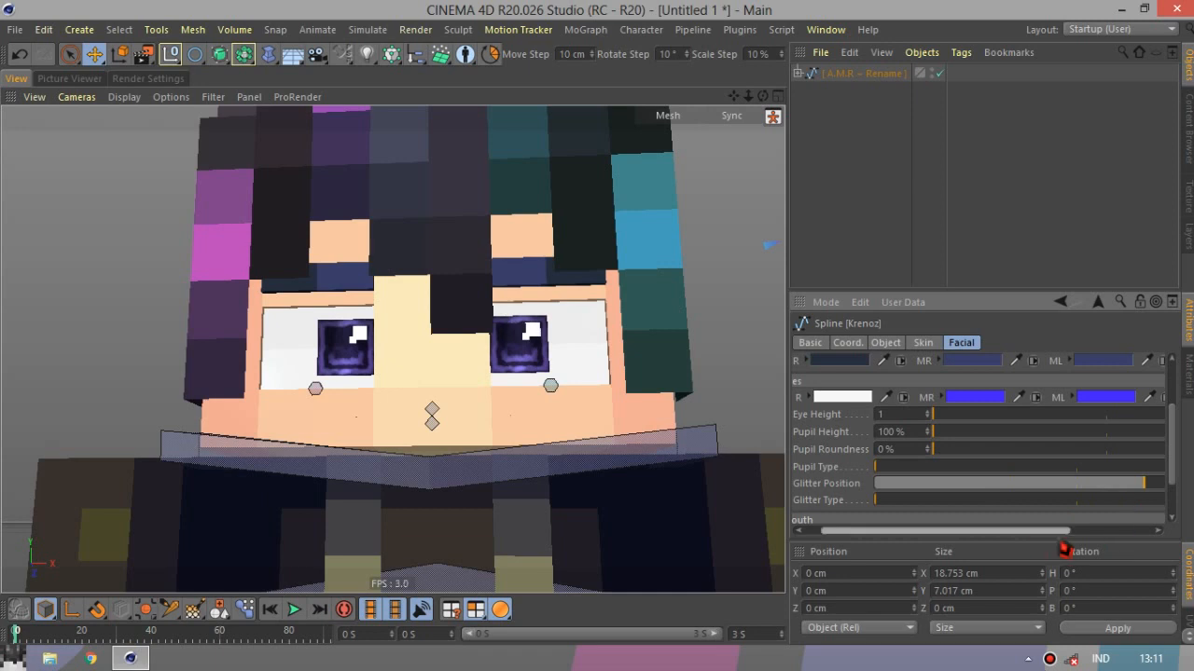
drag(1057, 539, 1130, 497)
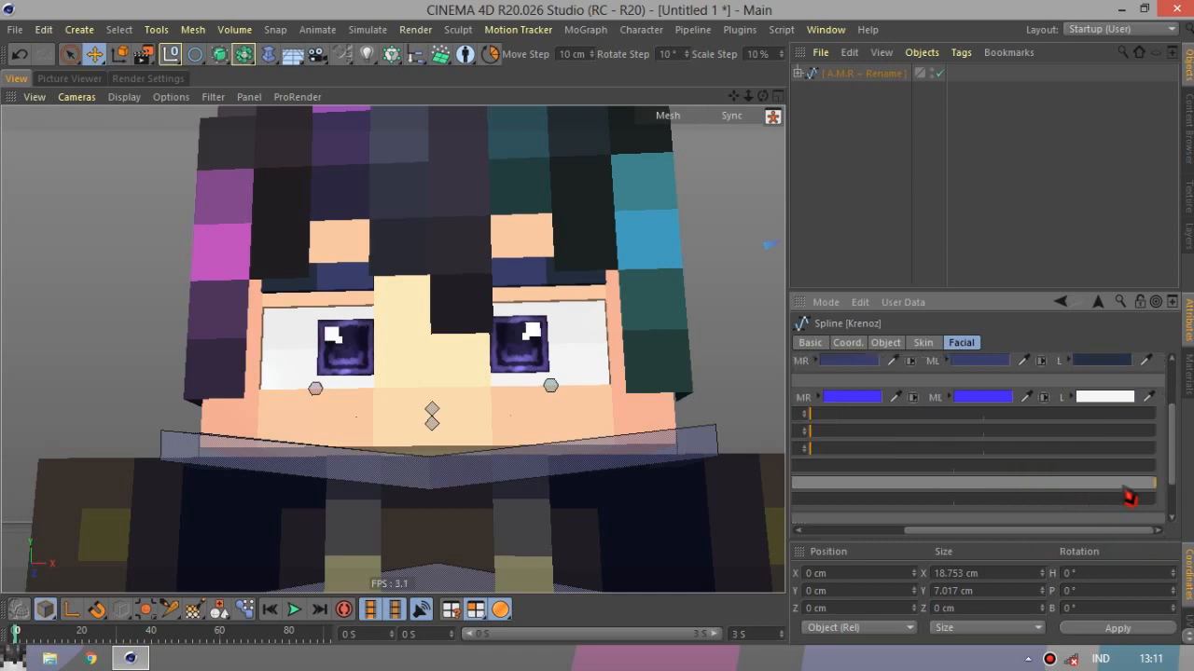
drag(1073, 530, 970, 539)
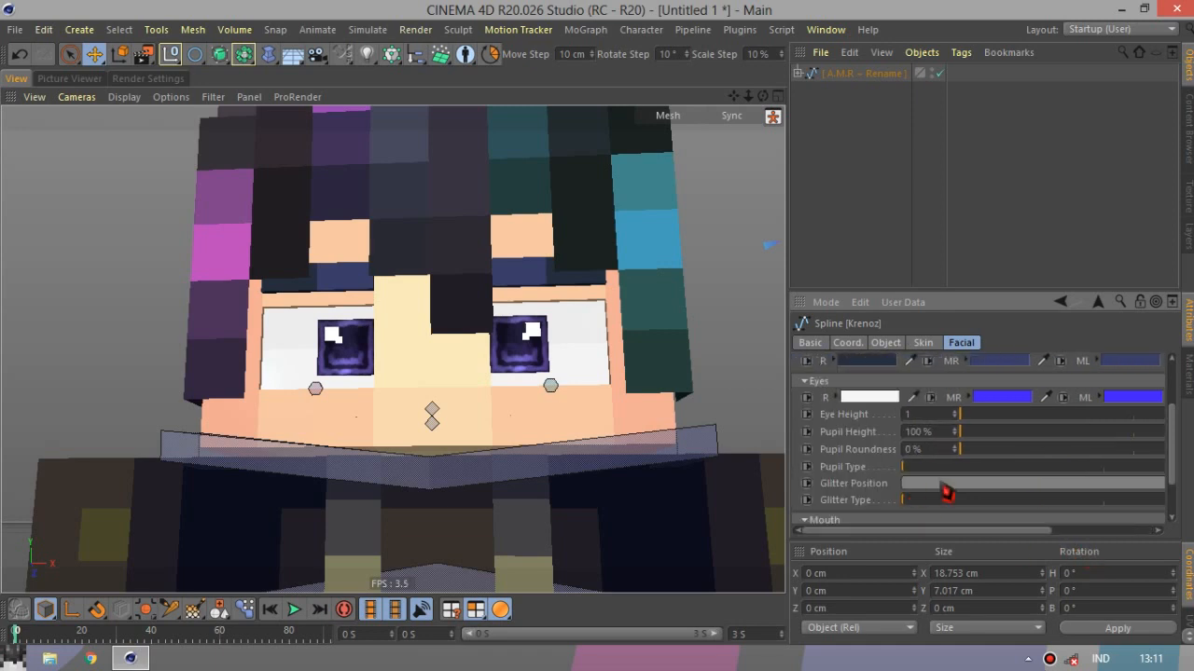
drag(909, 484, 992, 487)
drag(1125, 488, 1170, 505)
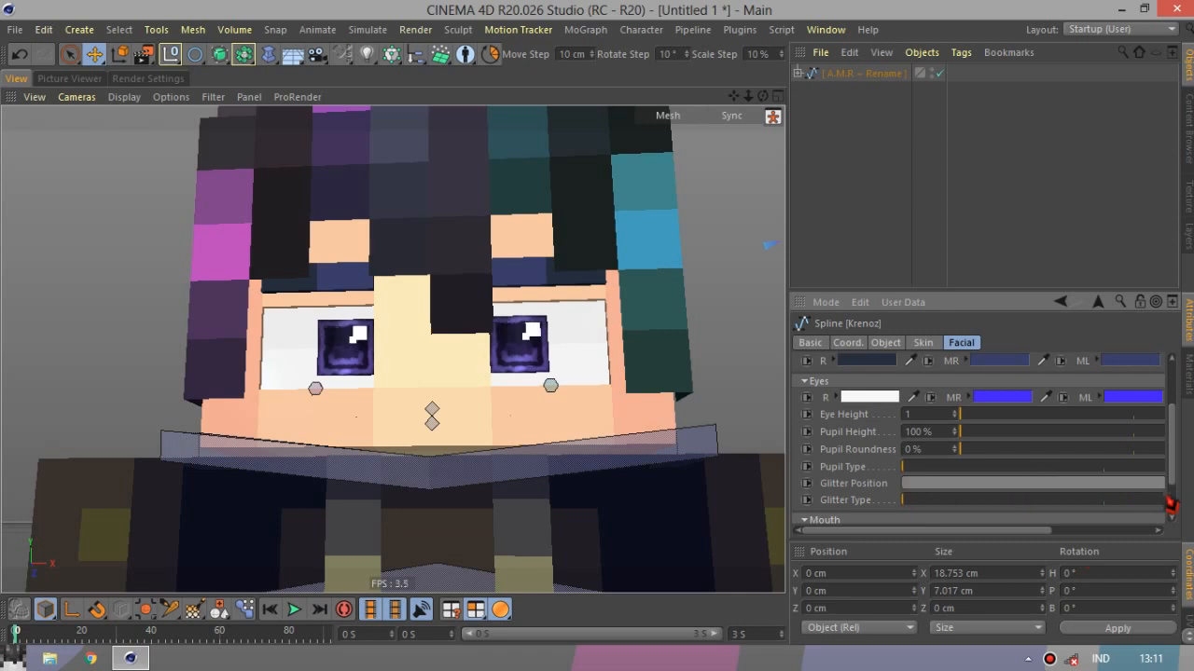
Try a high Glitter Type setting on the eyes and return Glitter Type to its minimum.
scroll(957, 518, down, 2)
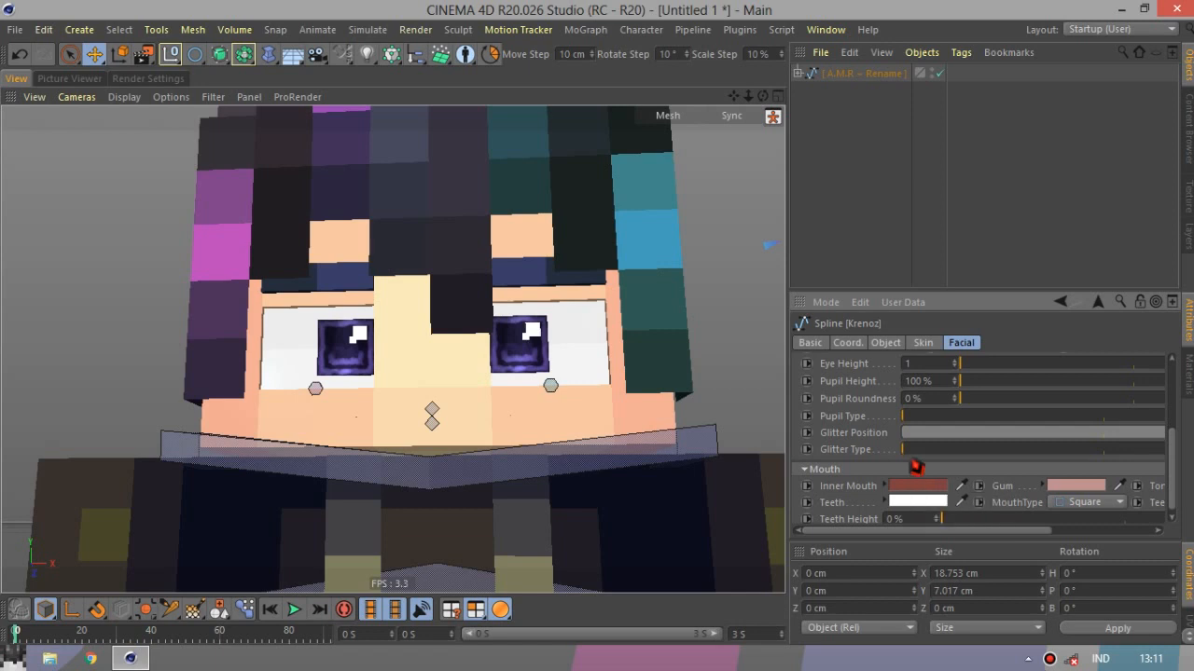
mouse_move(915, 463)
mouse_down()
mouse_move(1037, 477)
mouse_move(934, 478)
mouse_move(974, 458)
mouse_move(1191, 454)
mouse_up()
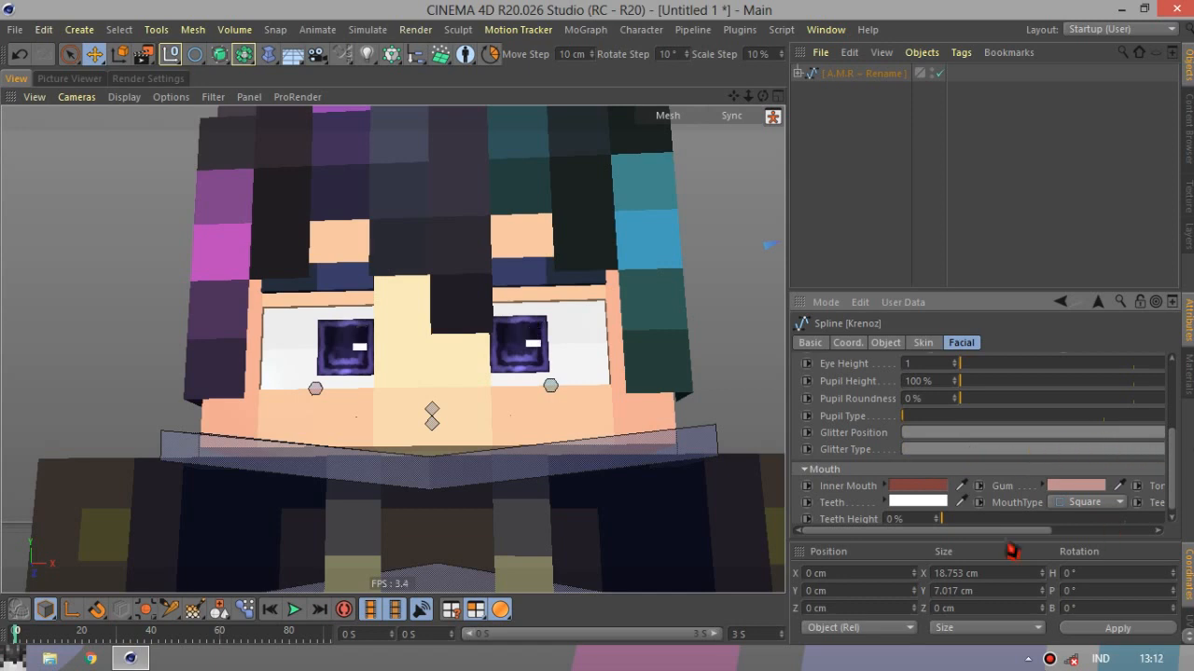
scroll(1033, 533, right, 3)
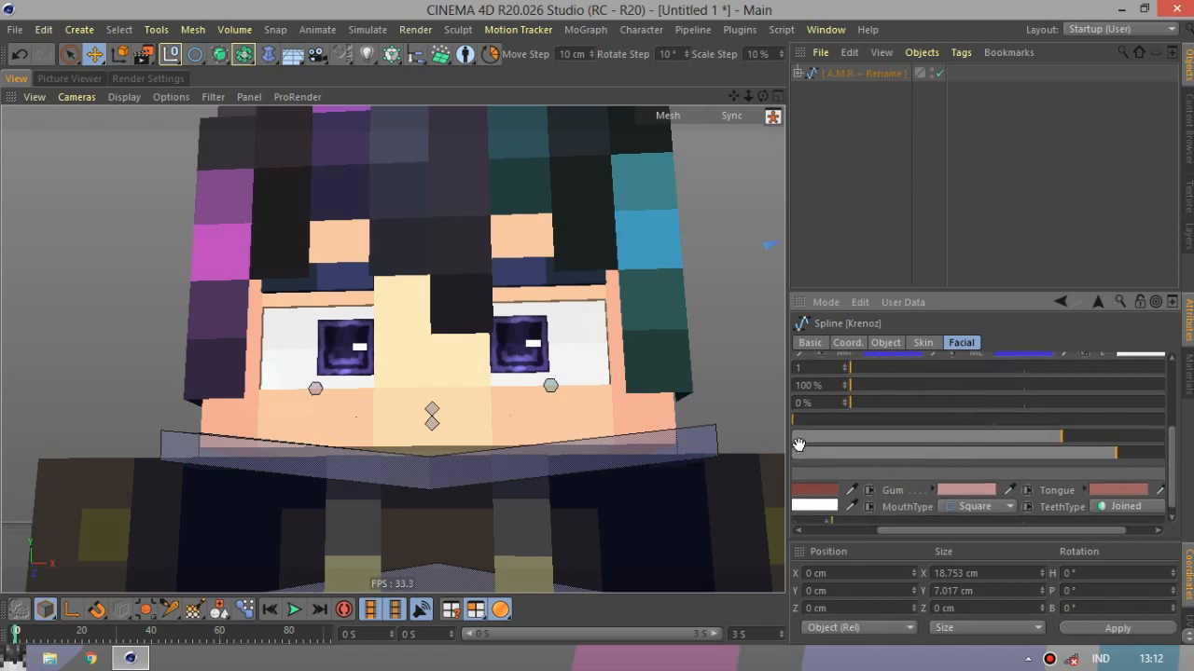
drag(799, 445, 843, 444)
click(837, 455)
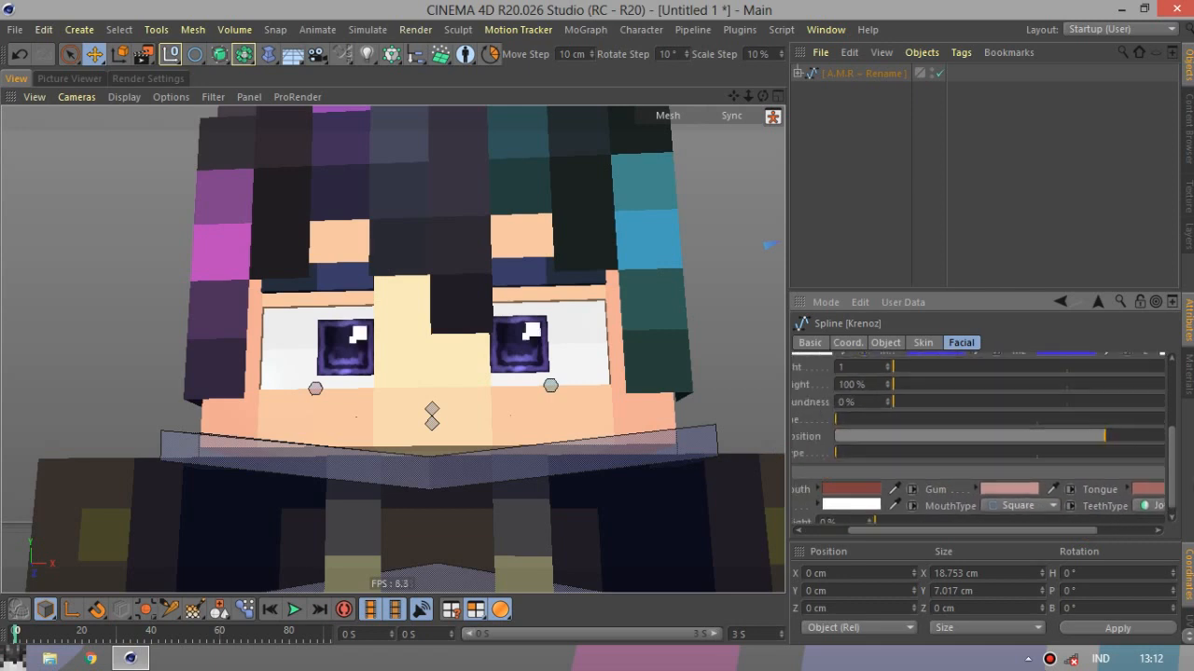
Show the character's whole head and the Mouth settings of the Facial controls.
scroll(476, 394, down, 3)
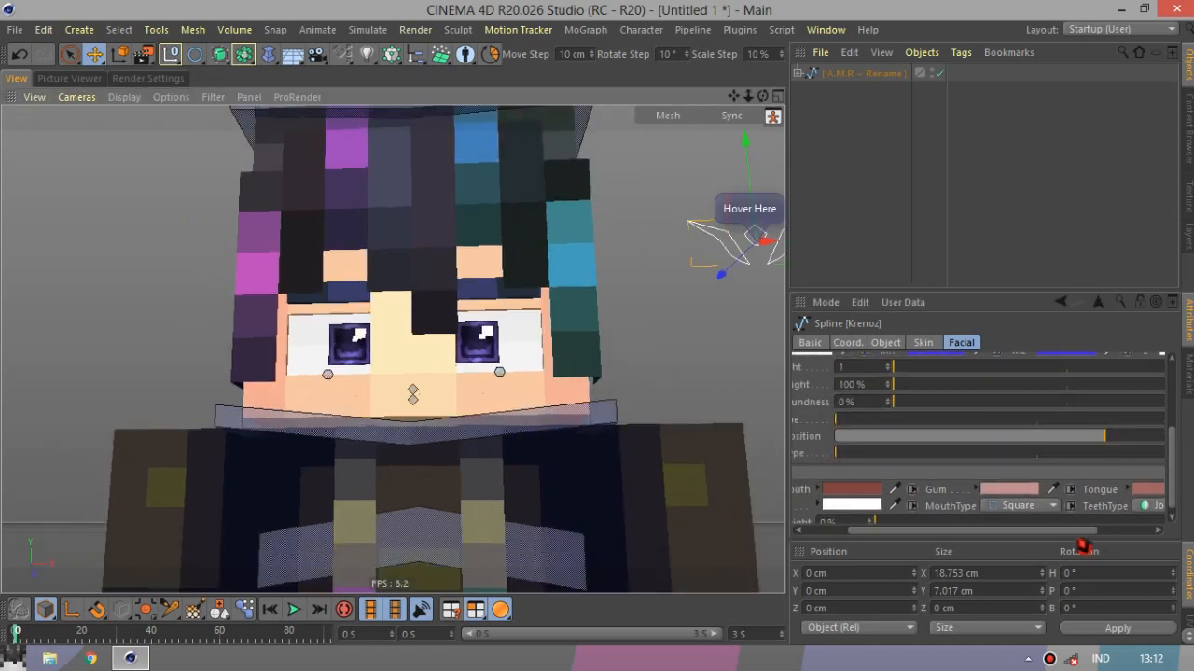
scroll(1026, 533, left, 5)
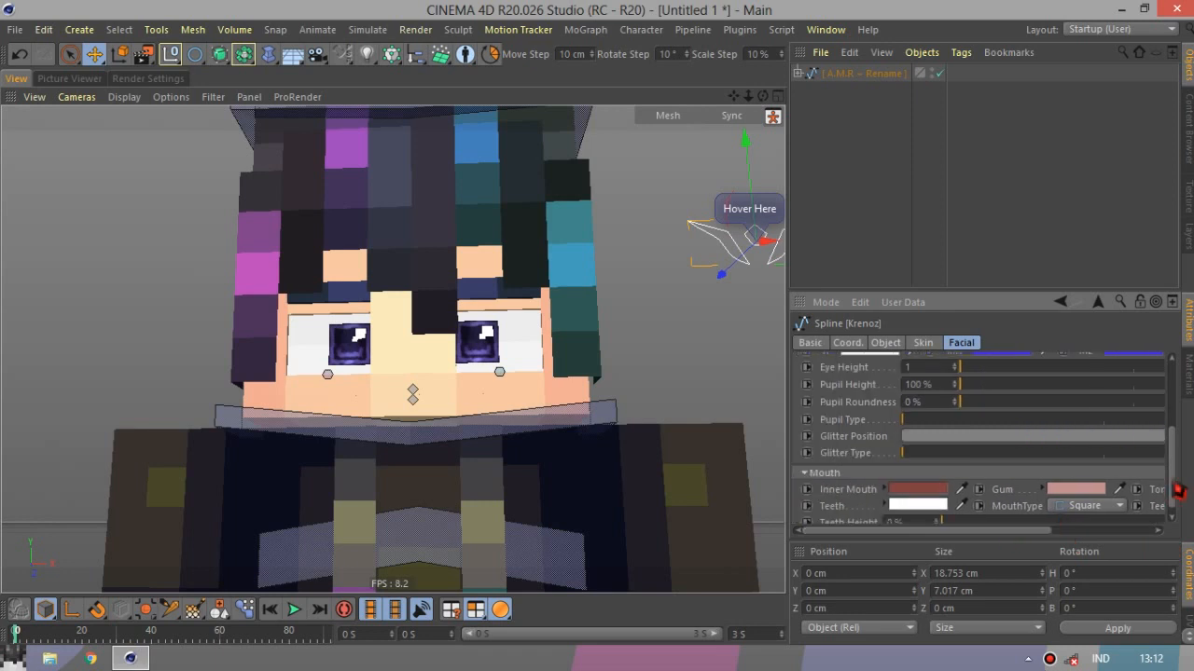
Open the character's mouth by moving the mouth control C.M_O to about X 4.69 cm, Y 1.87 cm.
scroll(1174, 493, down, 1)
scroll(1020, 546, right, 3)
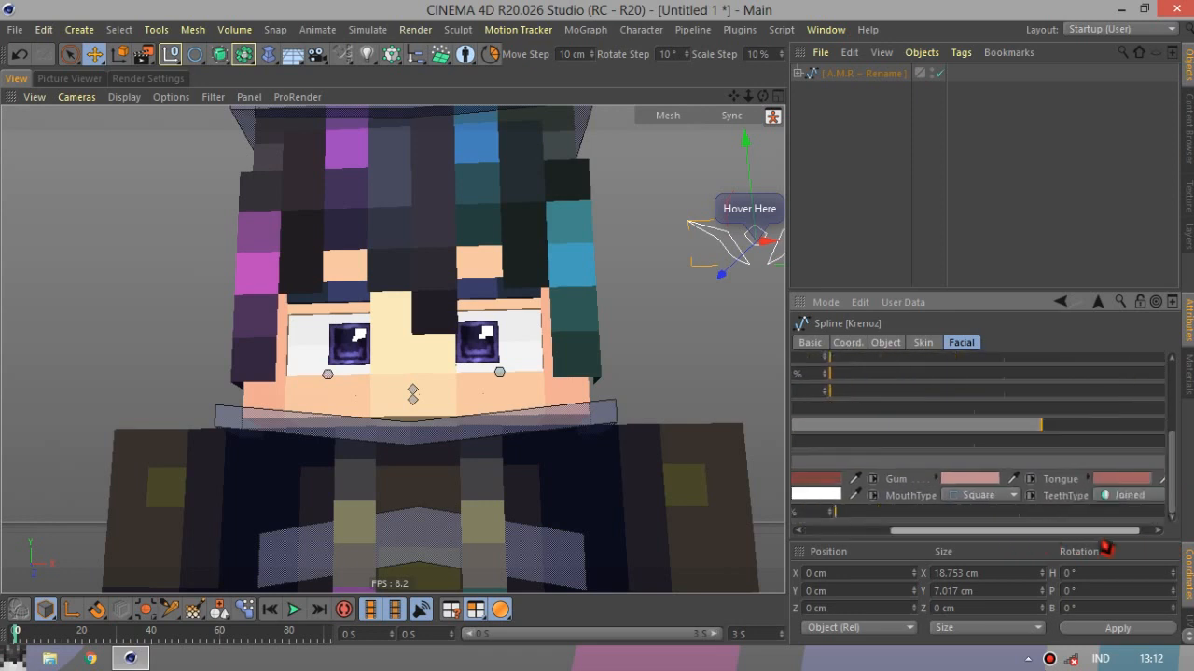
scroll(541, 431, down, 2)
mouse_move(637, 364)
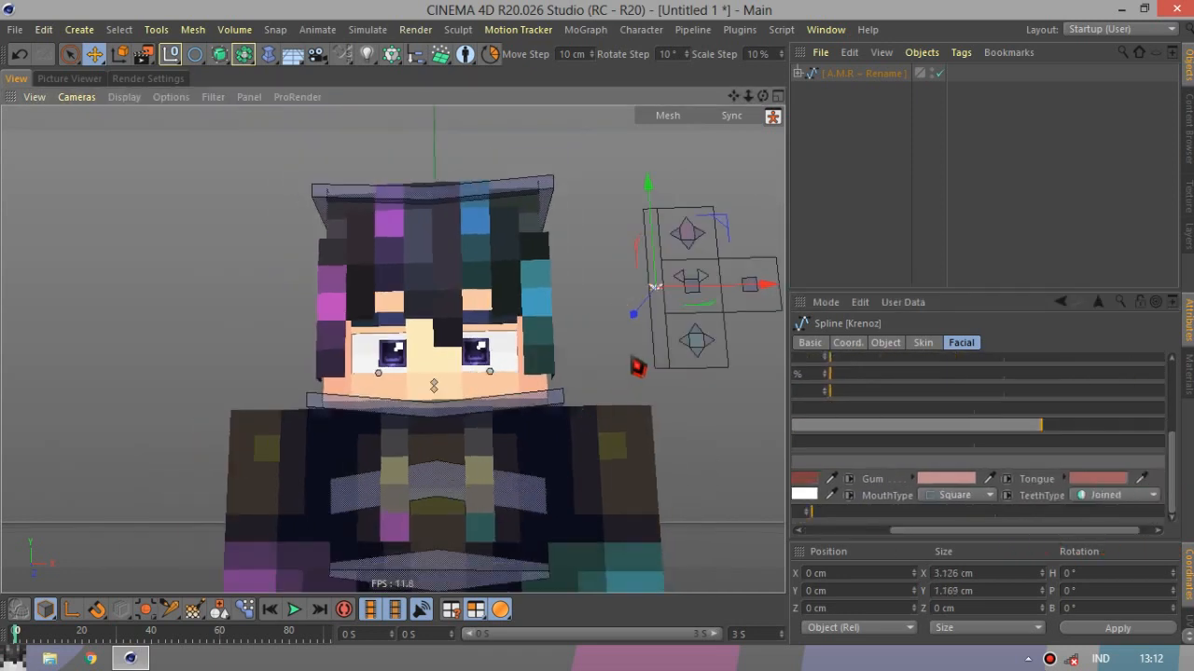
click(701, 359)
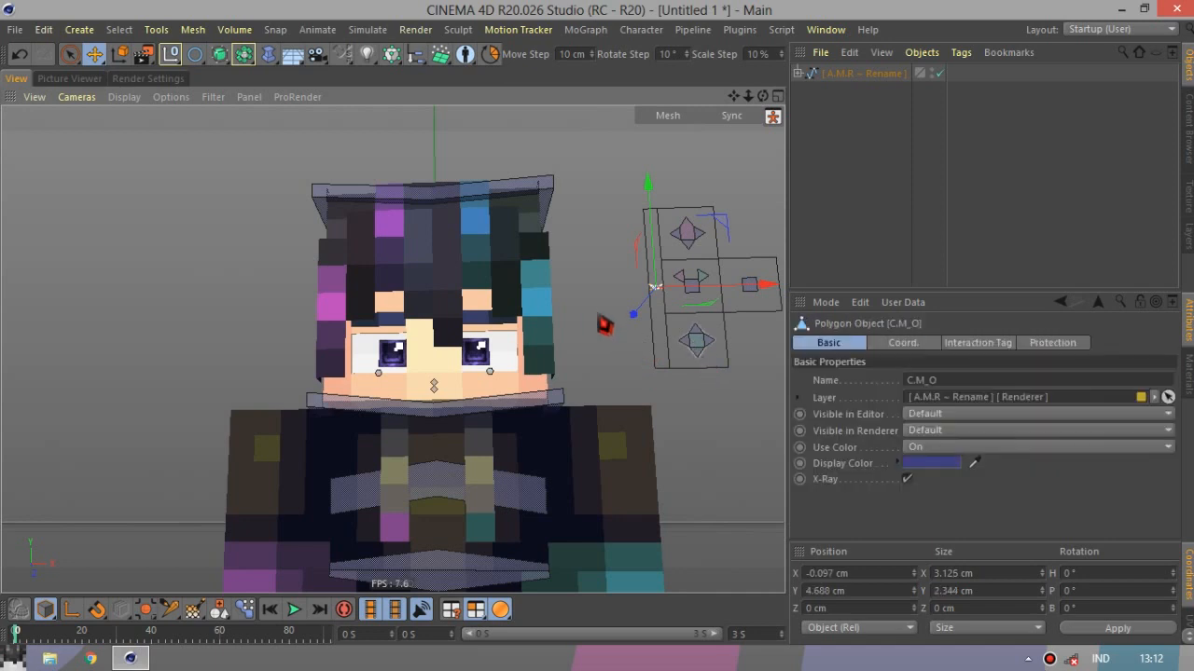
drag(598, 315, 632, 336)
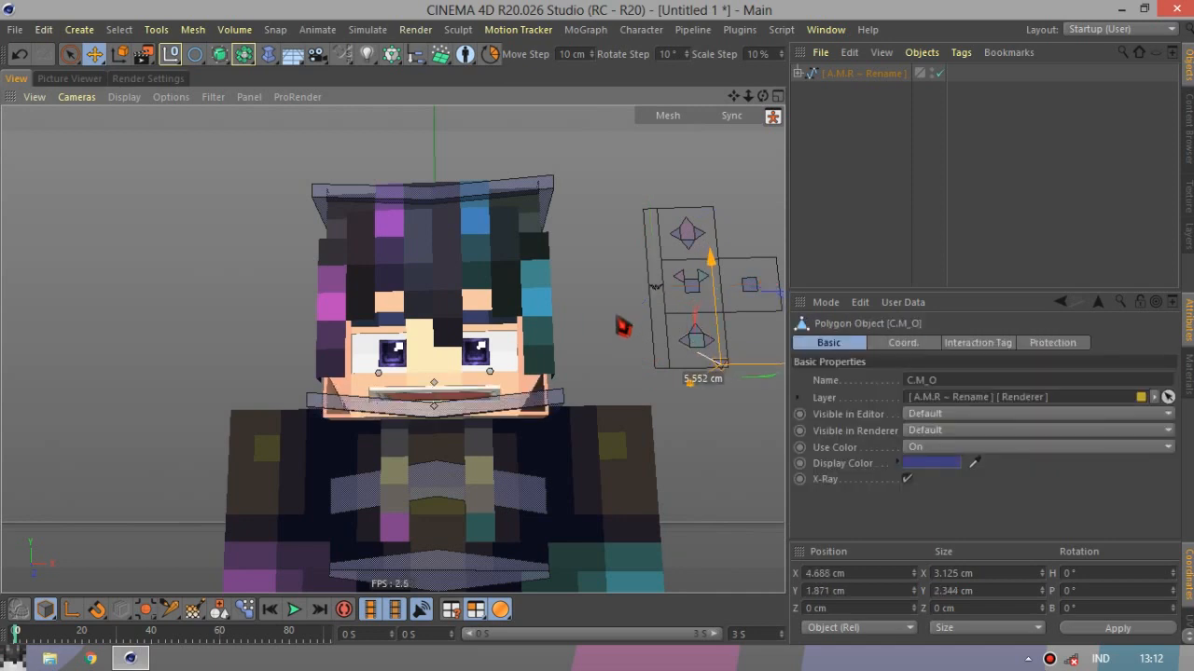
scroll(409, 401, up, 4)
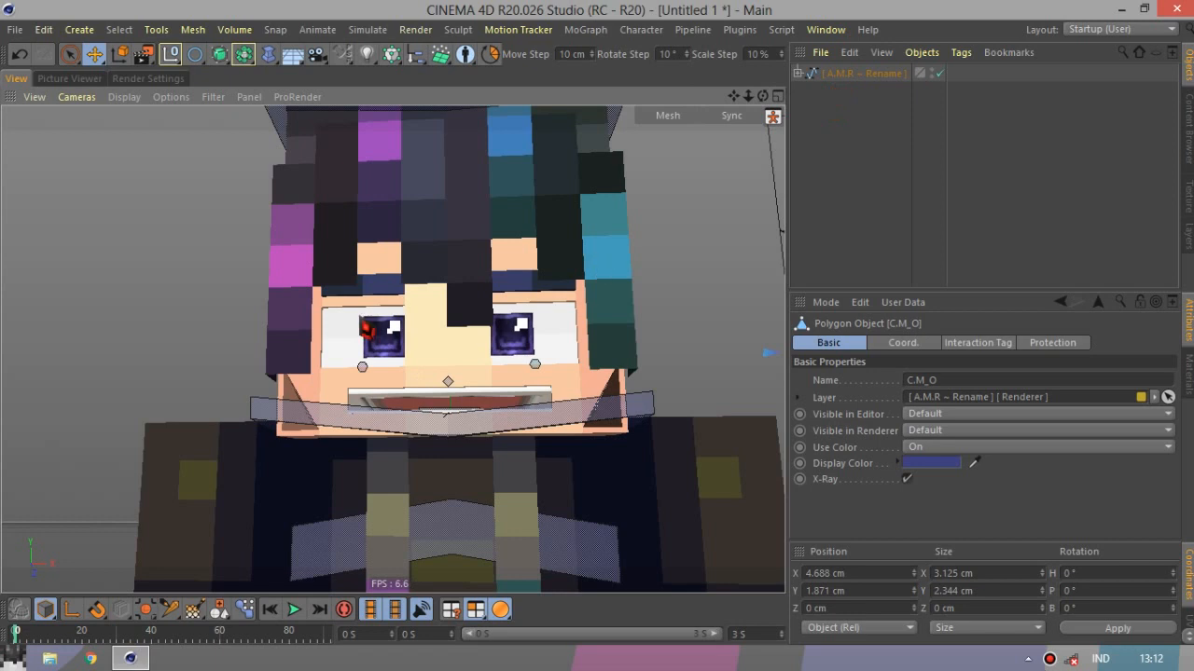
In the rig's Facial settings, change the MouthType to Sharp and return it to Square.
scroll(368, 329, down, 3)
click(686, 270)
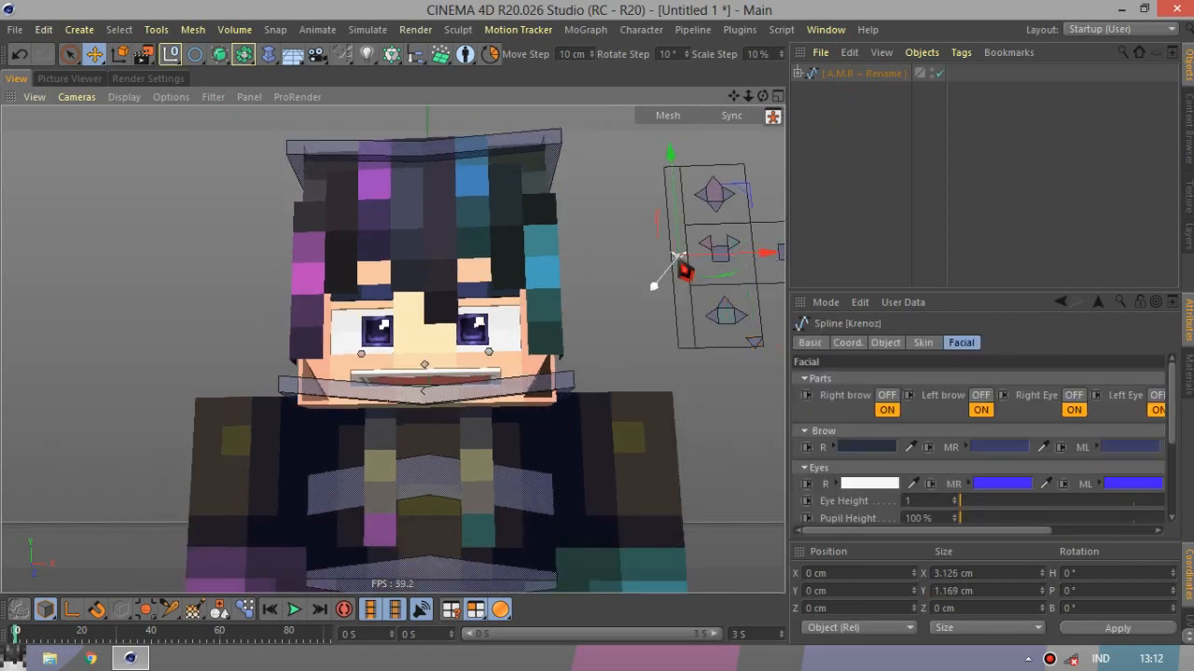
scroll(1156, 448, down, 3)
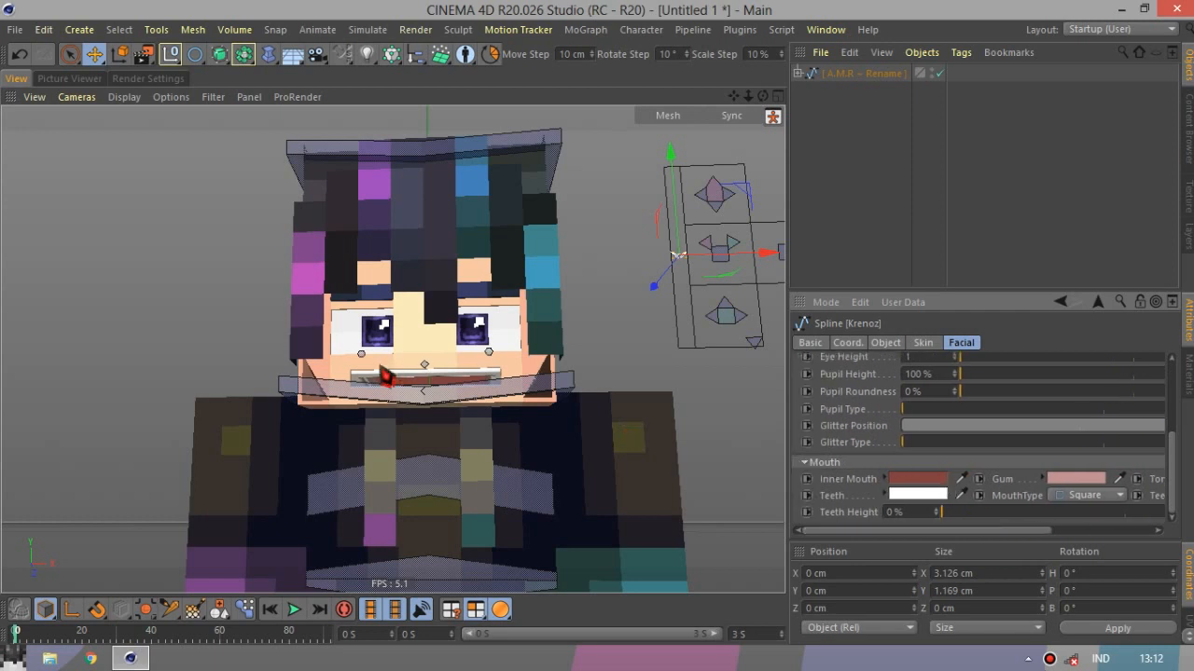
scroll(385, 376, up, 5)
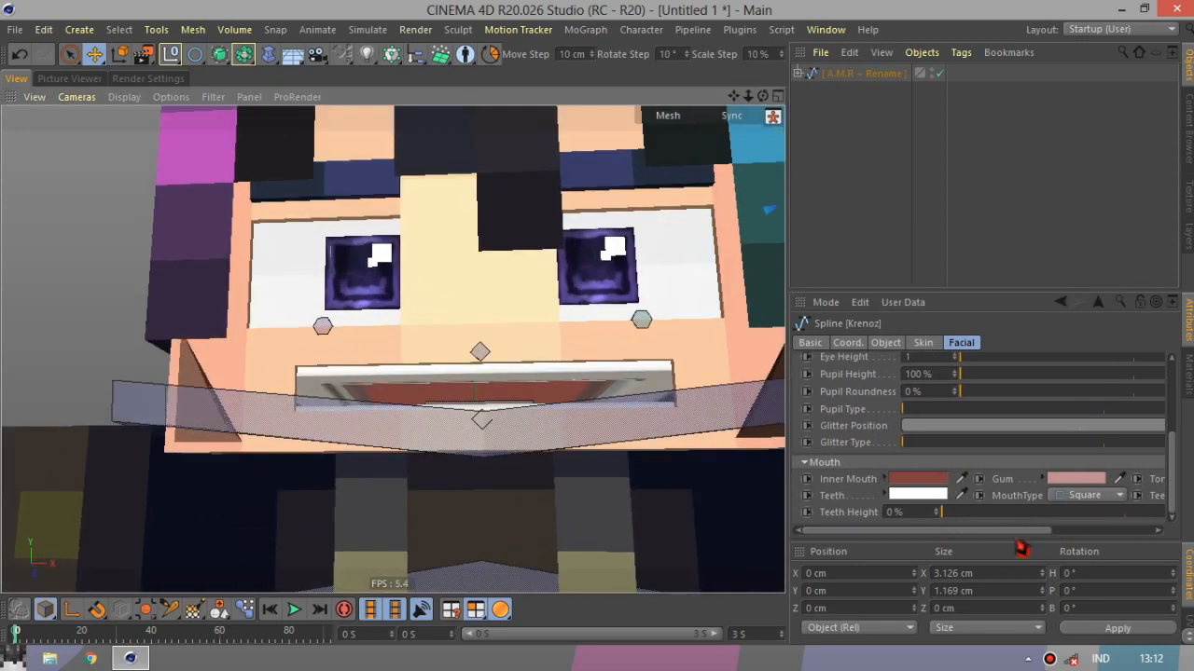
drag(996, 529, 1117, 529)
drag(763, 97, 765, 120)
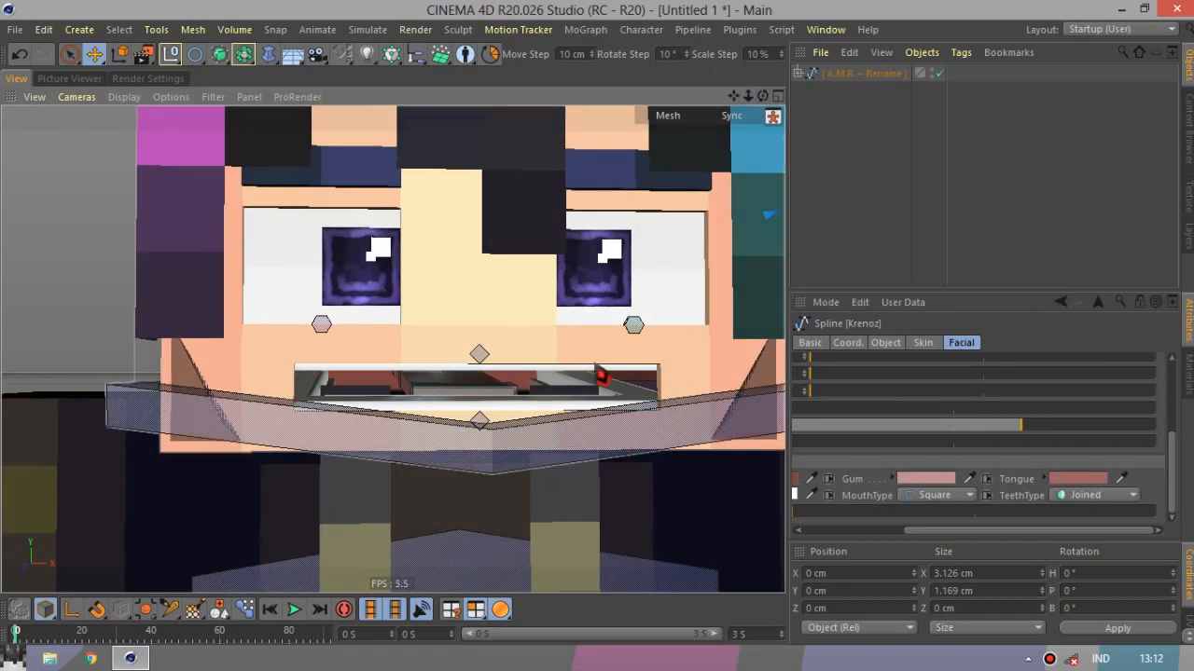
click(941, 496)
click(932, 530)
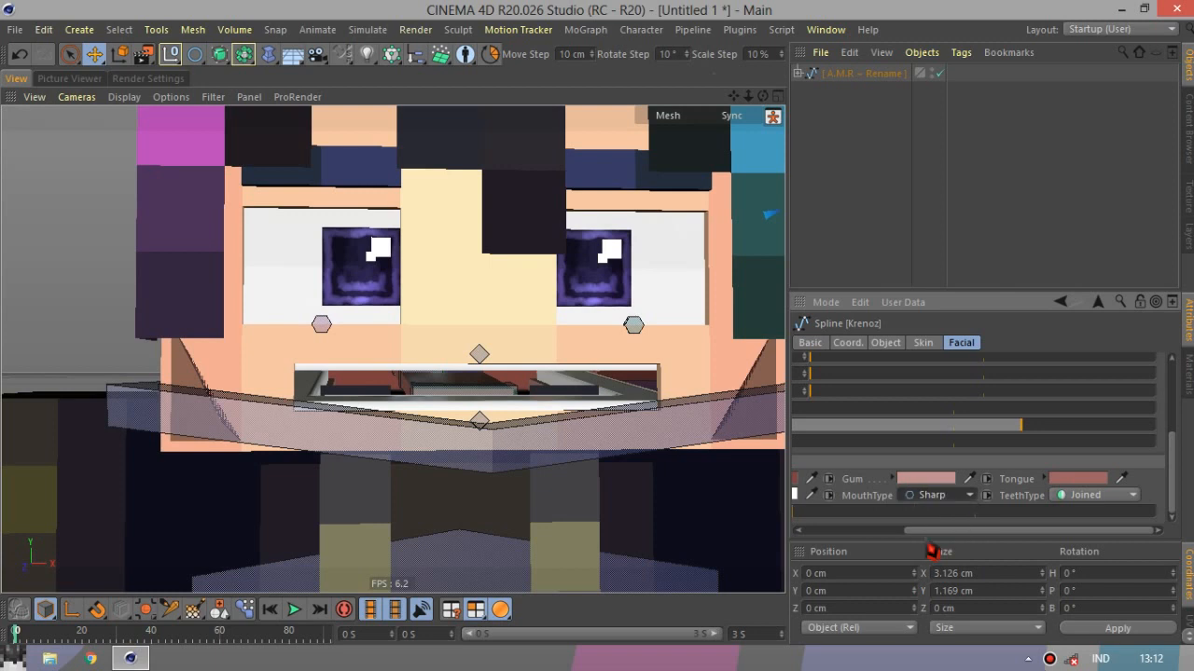
click(928, 500)
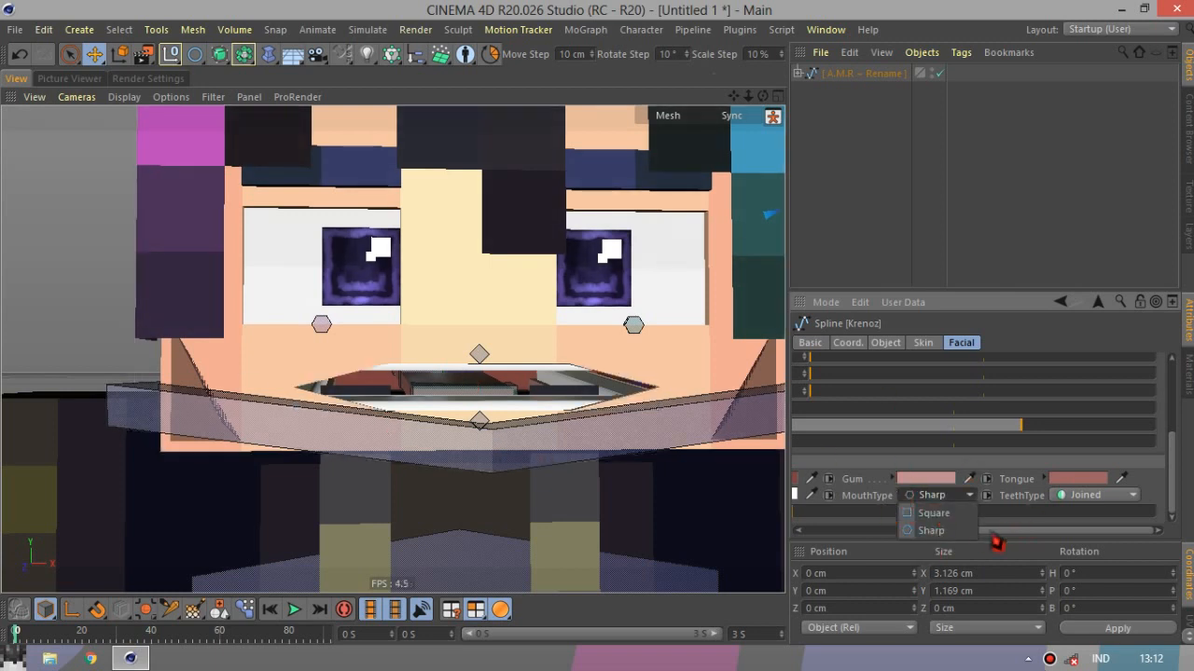
click(936, 513)
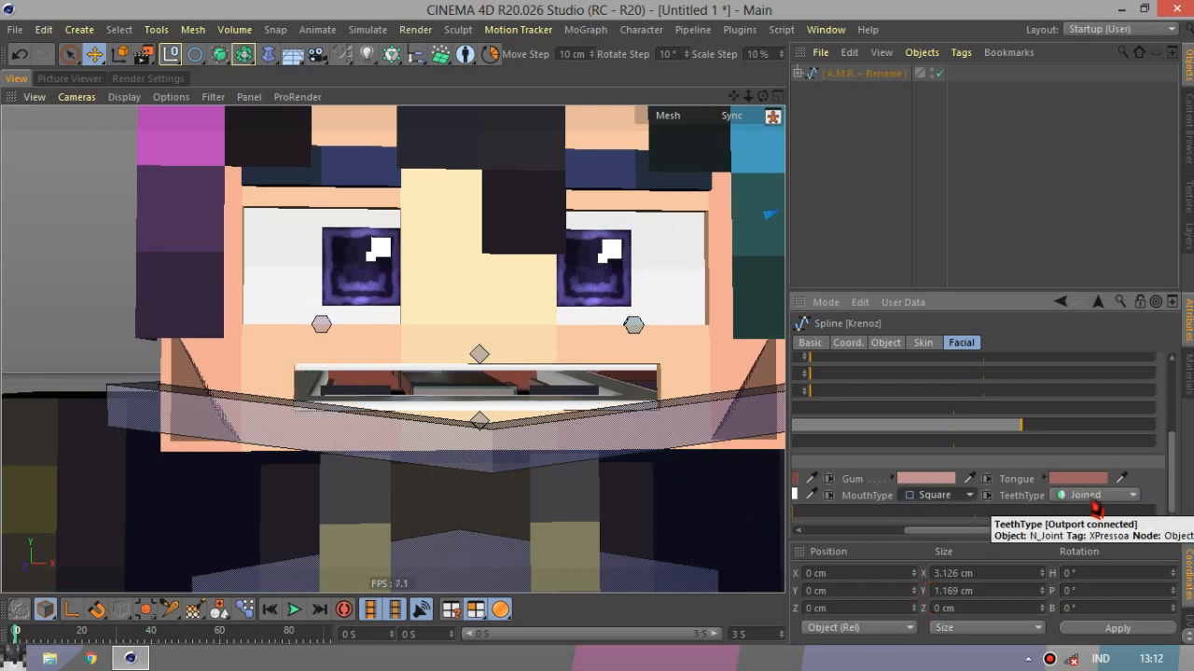
Change the TeethType to Separated and return it to Joined.
click(1096, 495)
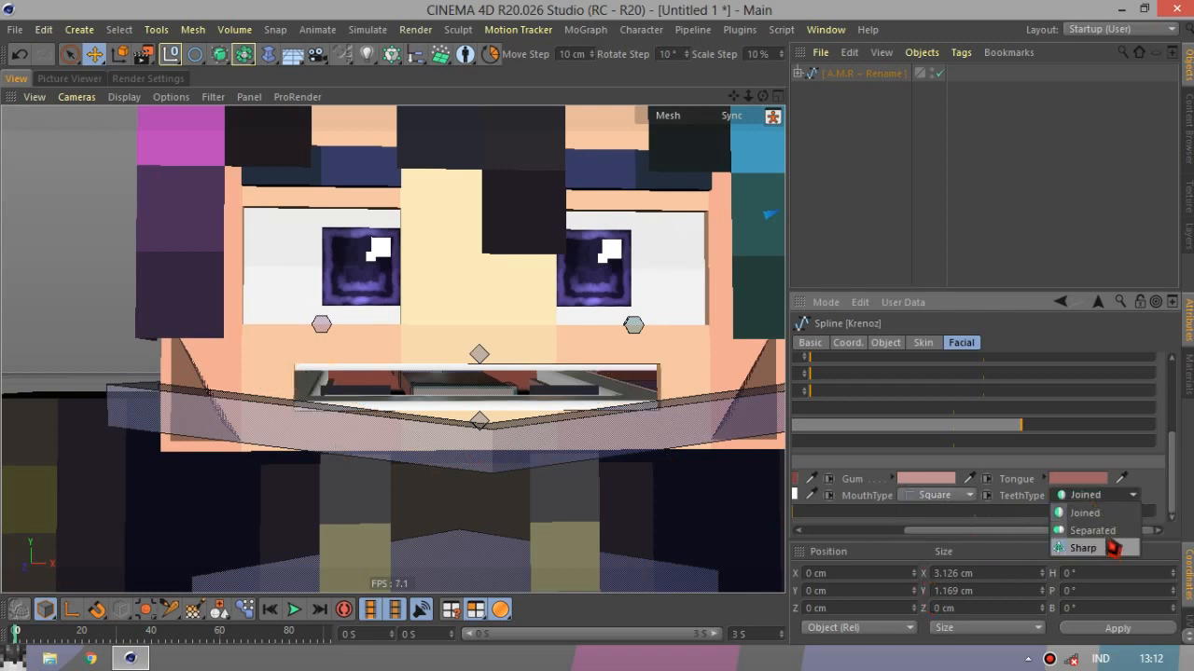
click(1095, 530)
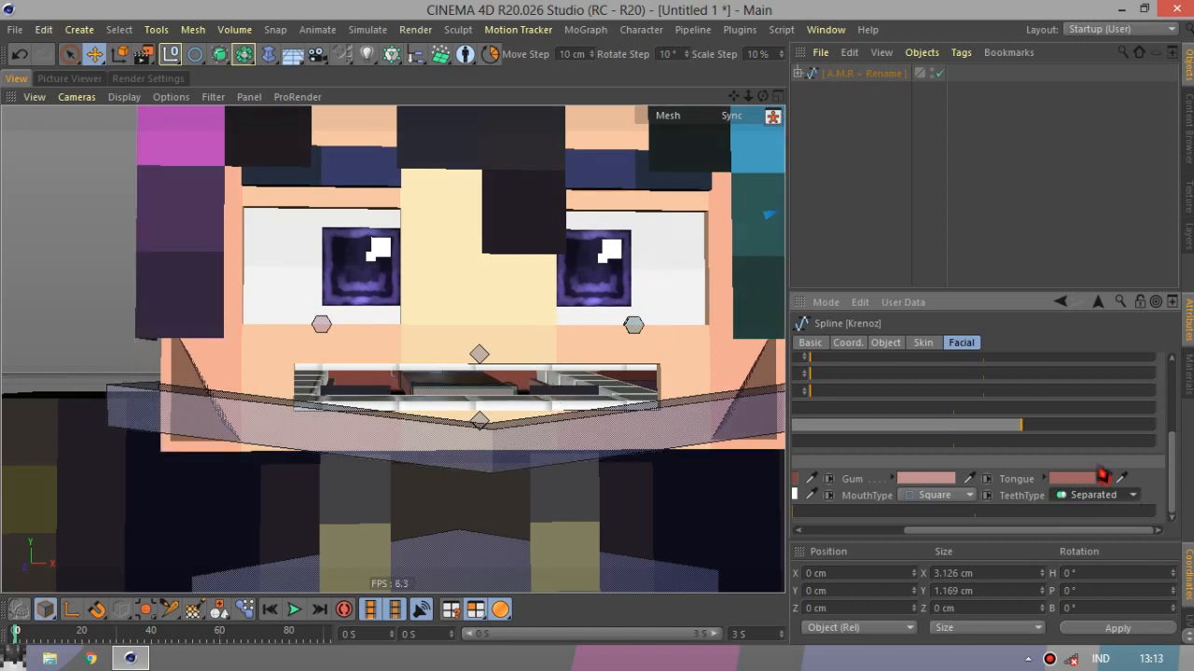
click(1095, 495)
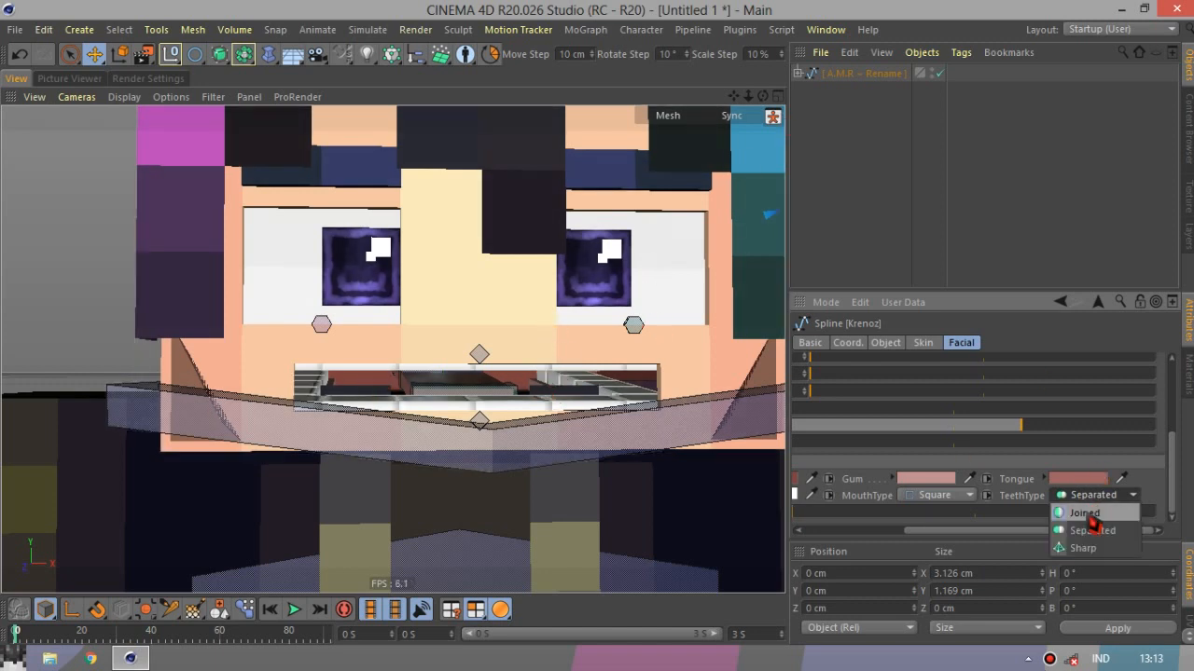
click(1087, 514)
Close the mouth by setting the X position of its C.M_O control to 0 cm and raising the control.
drag(1124, 544, 928, 524)
scroll(134, 407, down, 3)
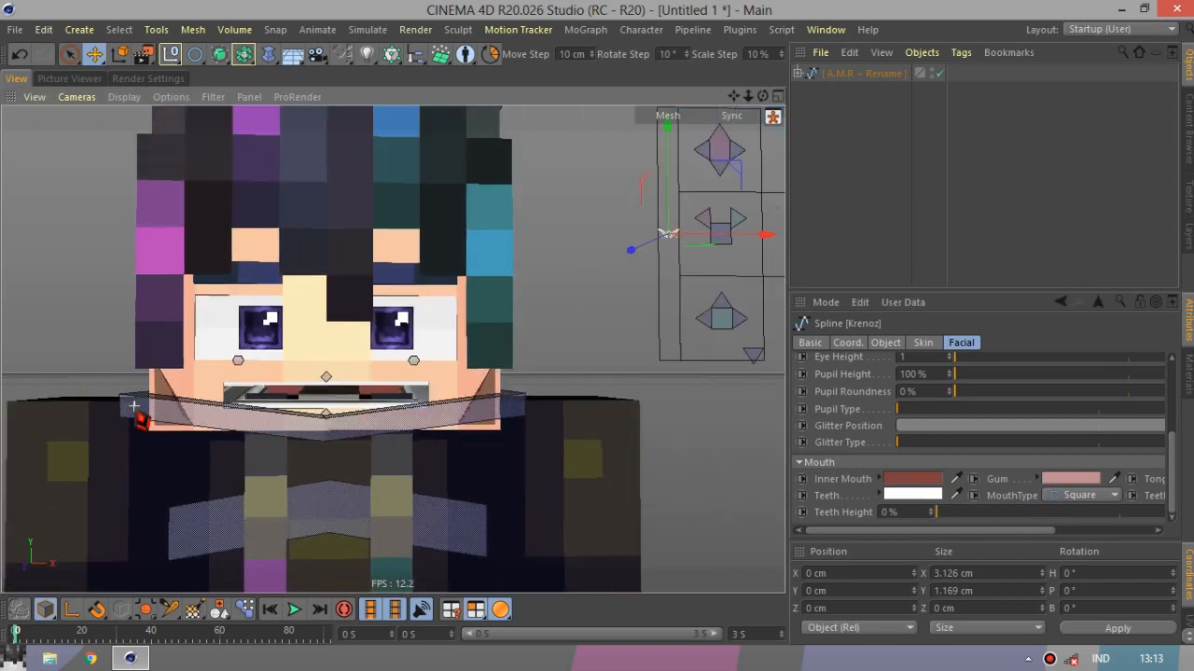
scroll(133, 406, down, 2)
click(606, 375)
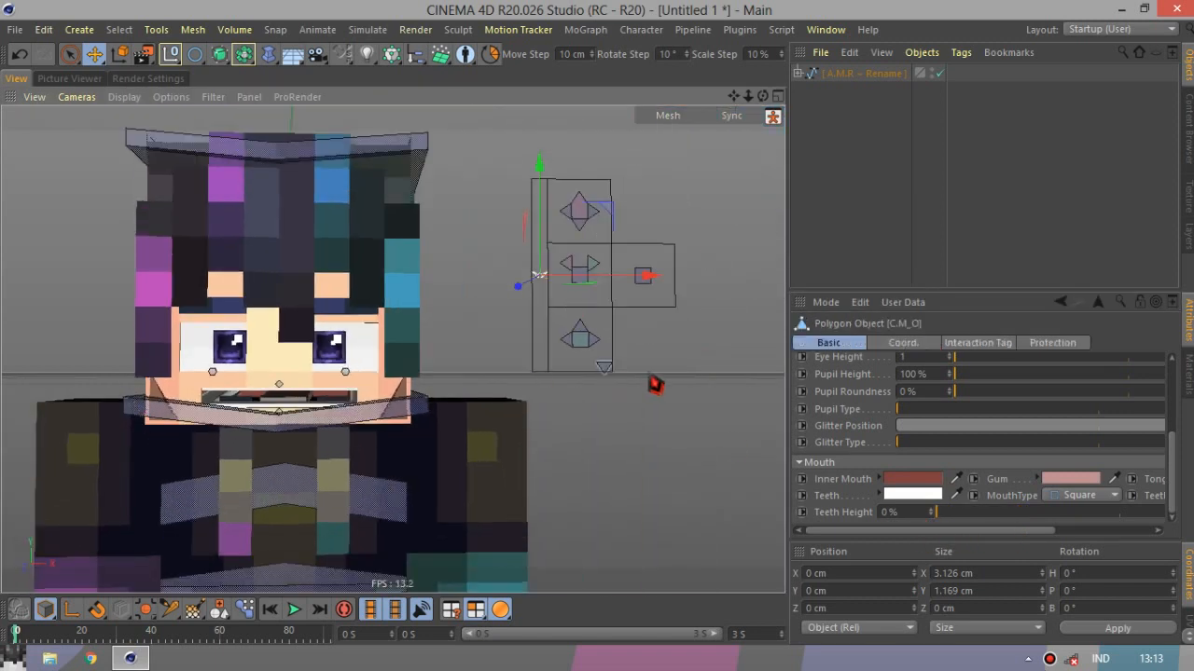
click(871, 578)
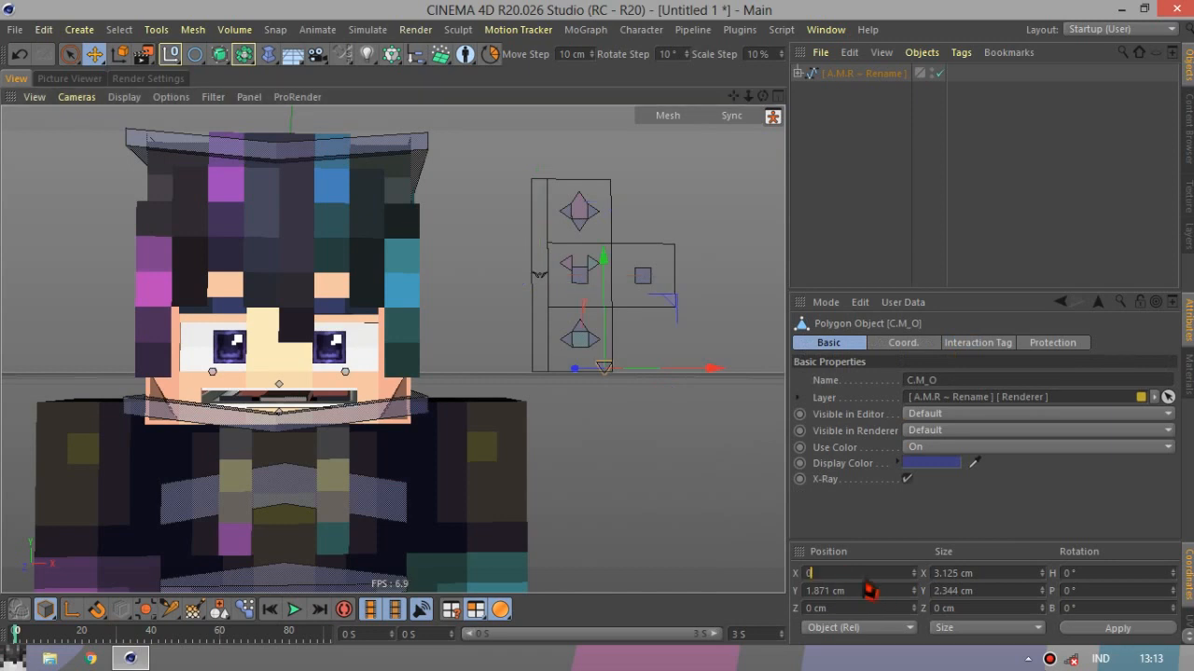
key(Return)
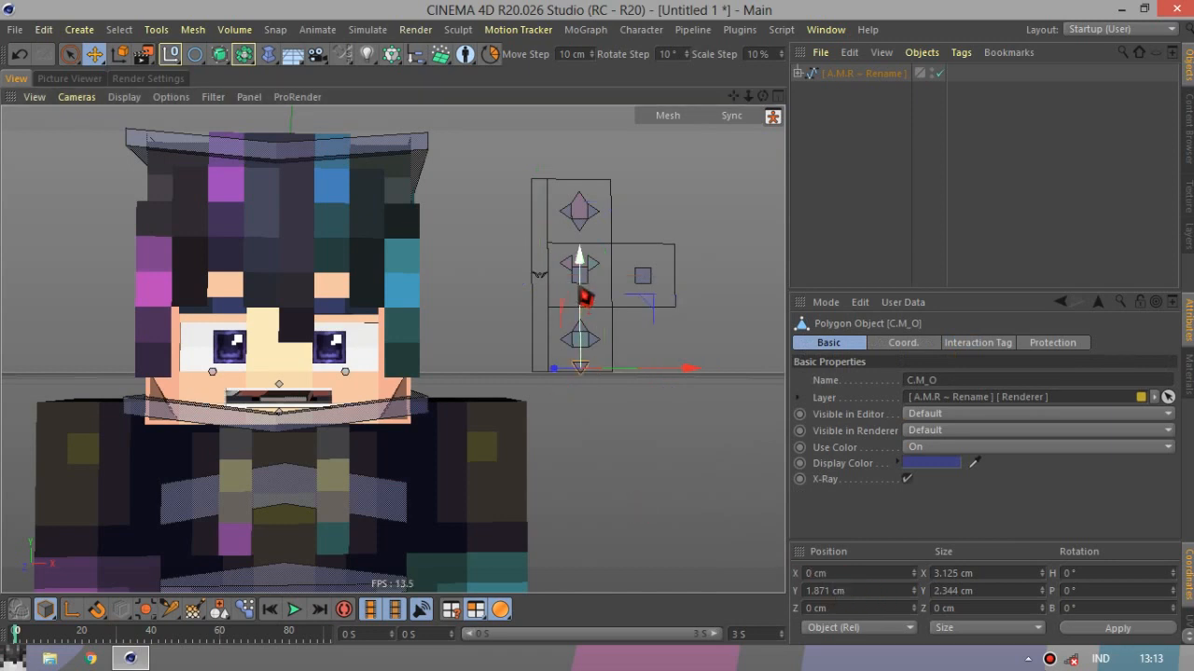
drag(578, 287, 572, 125)
click(485, 222)
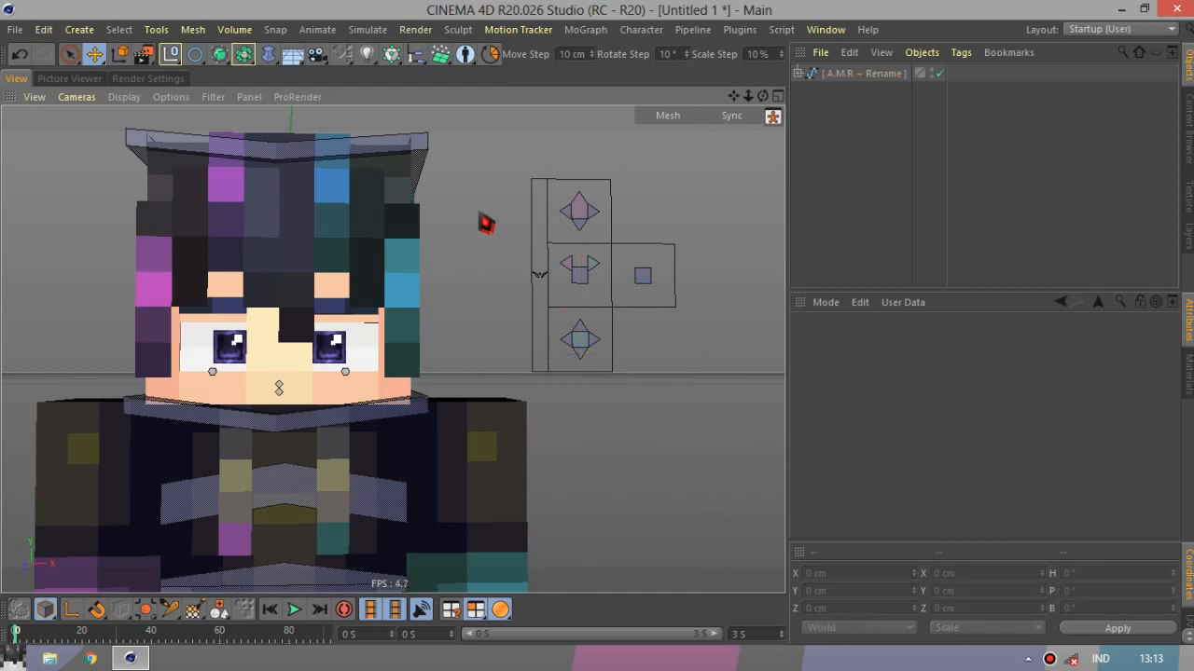
Try moving the main eyebrow control C.M_P sideways to about X -1.78 cm, and undo the move.
scroll(476, 212, up, 2)
click(616, 212)
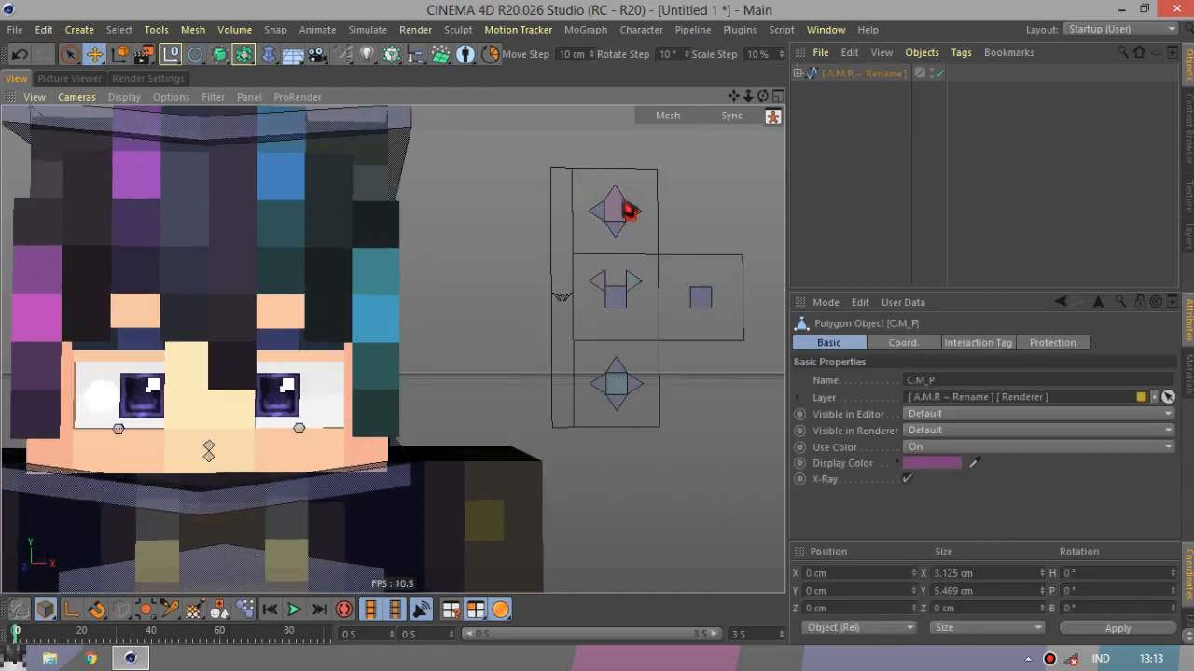
drag(679, 157, 623, 172)
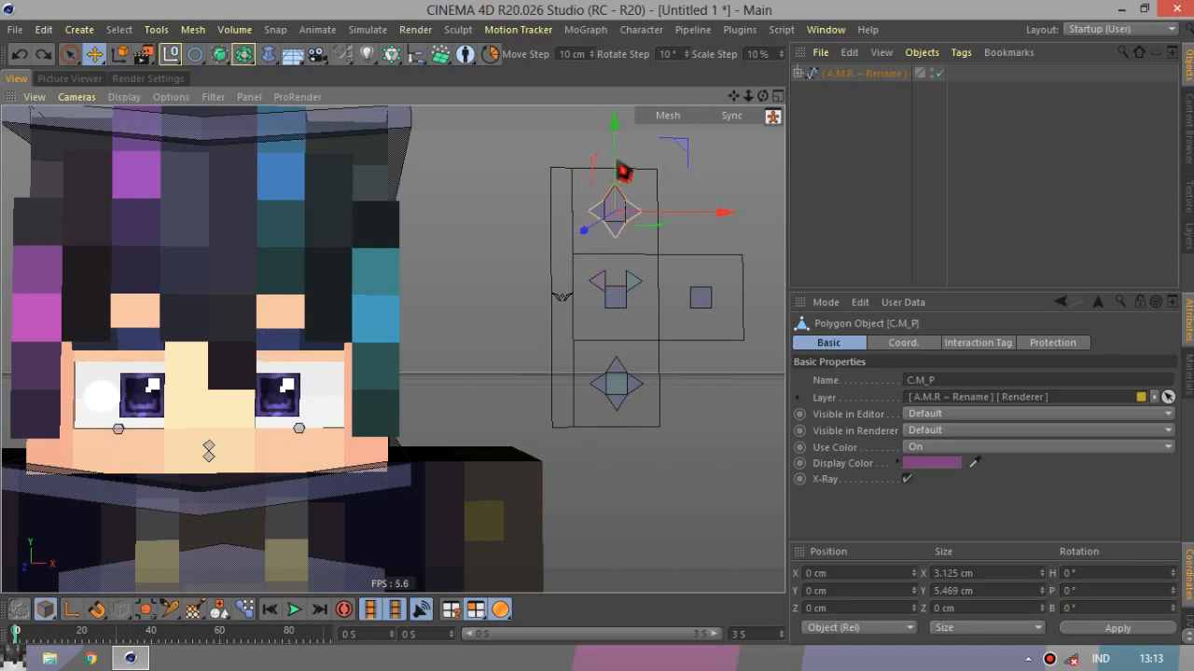
drag(621, 214, 656, 233)
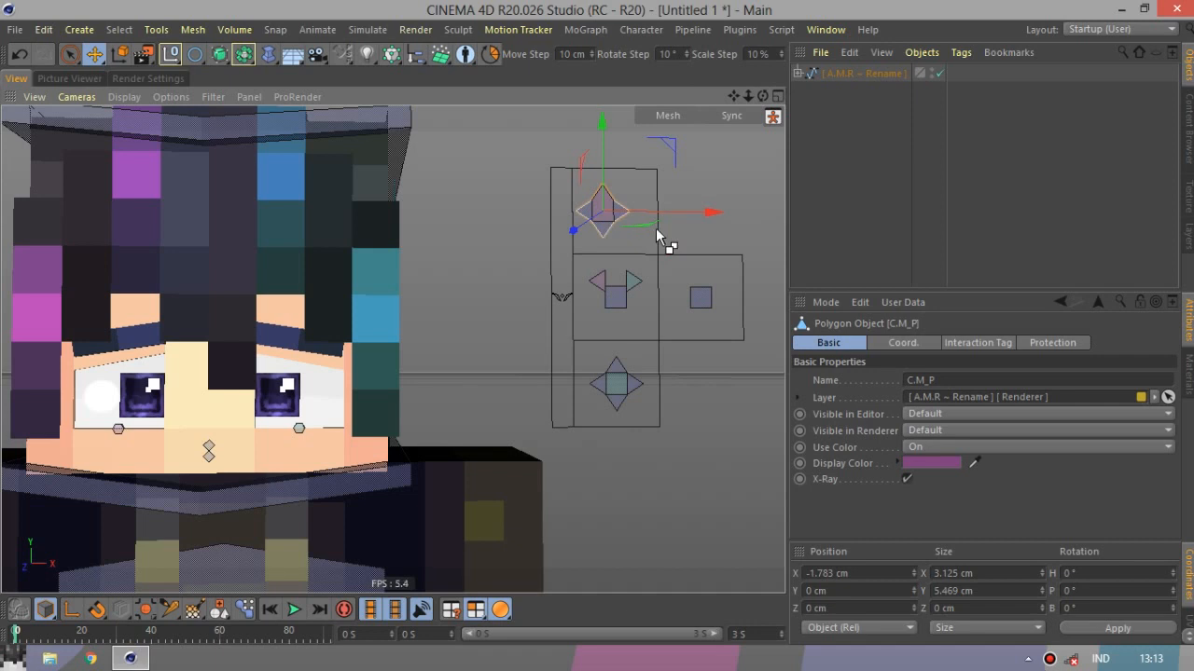
key(ctrl+z)
Try lowering the eyebrow edge control C.M_R_E by about 2 cm to bend the outer ends of the brows.
click(661, 175)
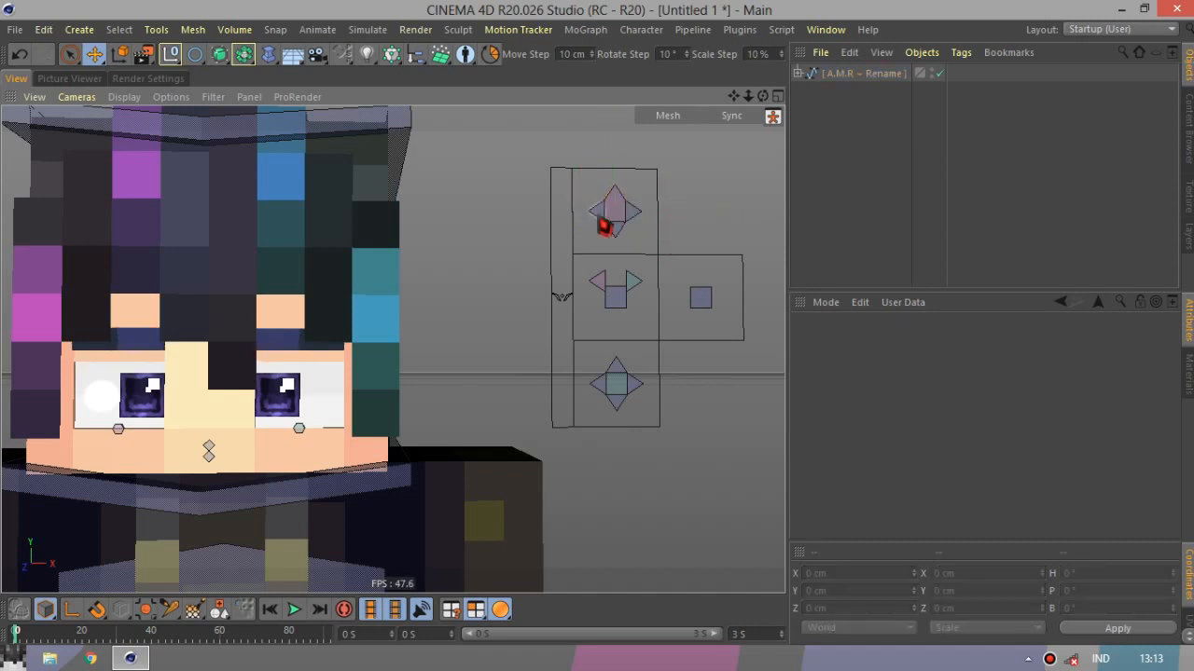
click(614, 177)
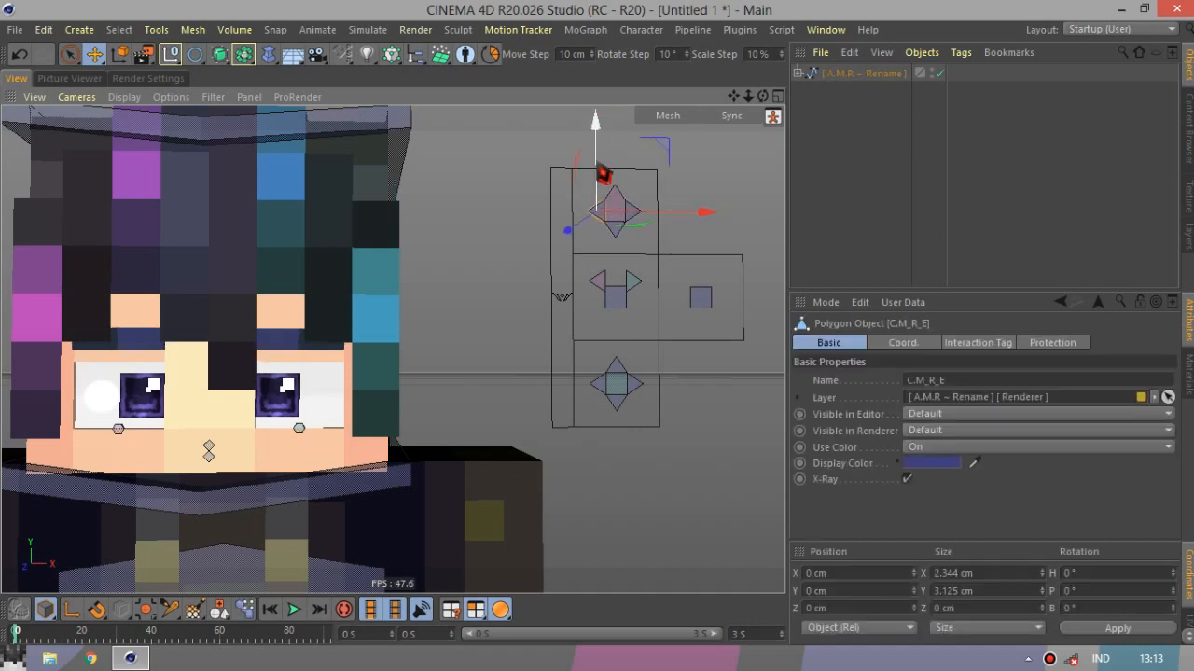
drag(602, 176, 604, 189)
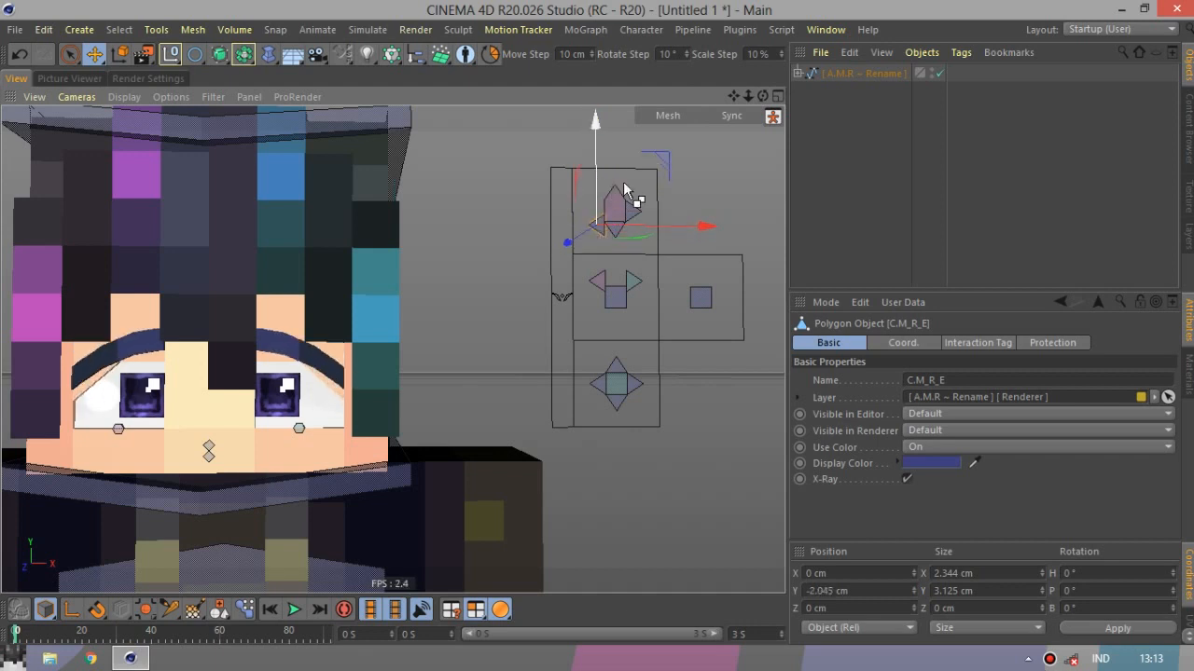
click(634, 227)
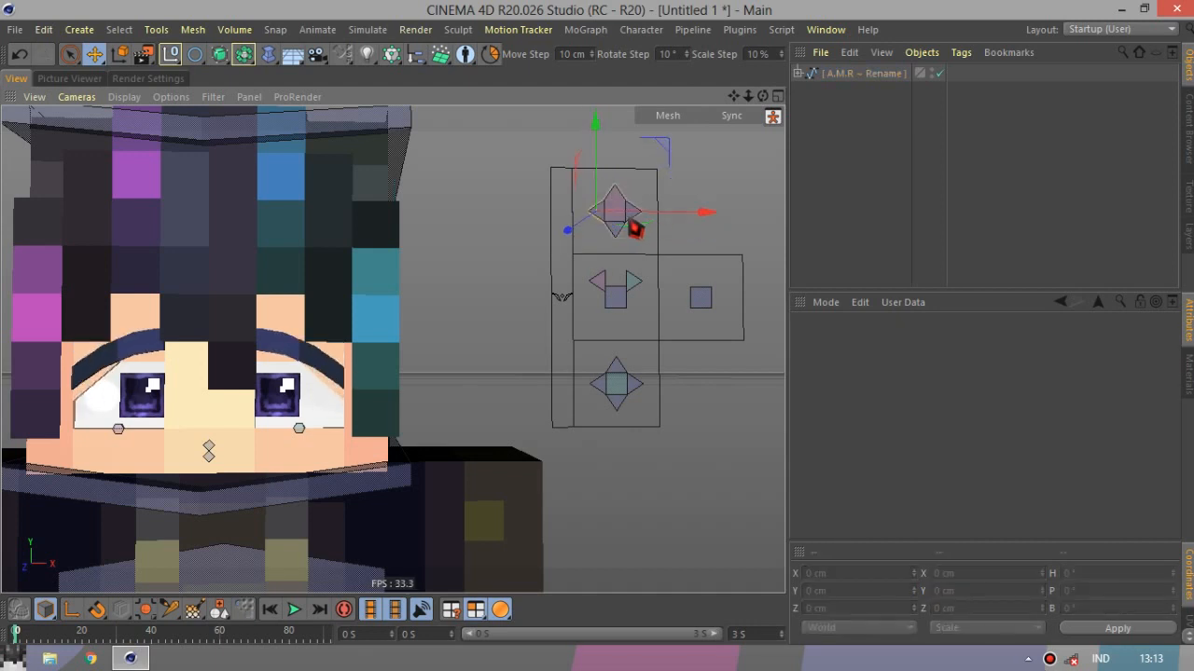
Try lowering the eyebrow edge control C.M_L_E to tilt the brows' inner ends, and undo the move.
drag(632, 200, 632, 208)
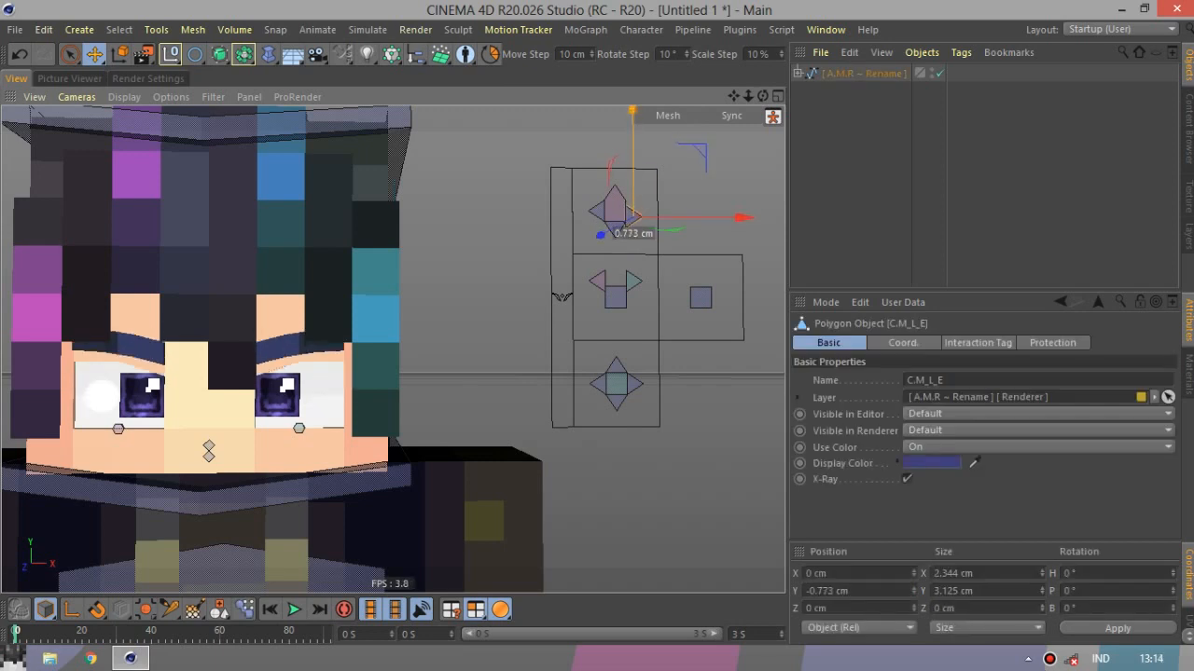
drag(639, 165, 640, 179)
key(ctrl+z)
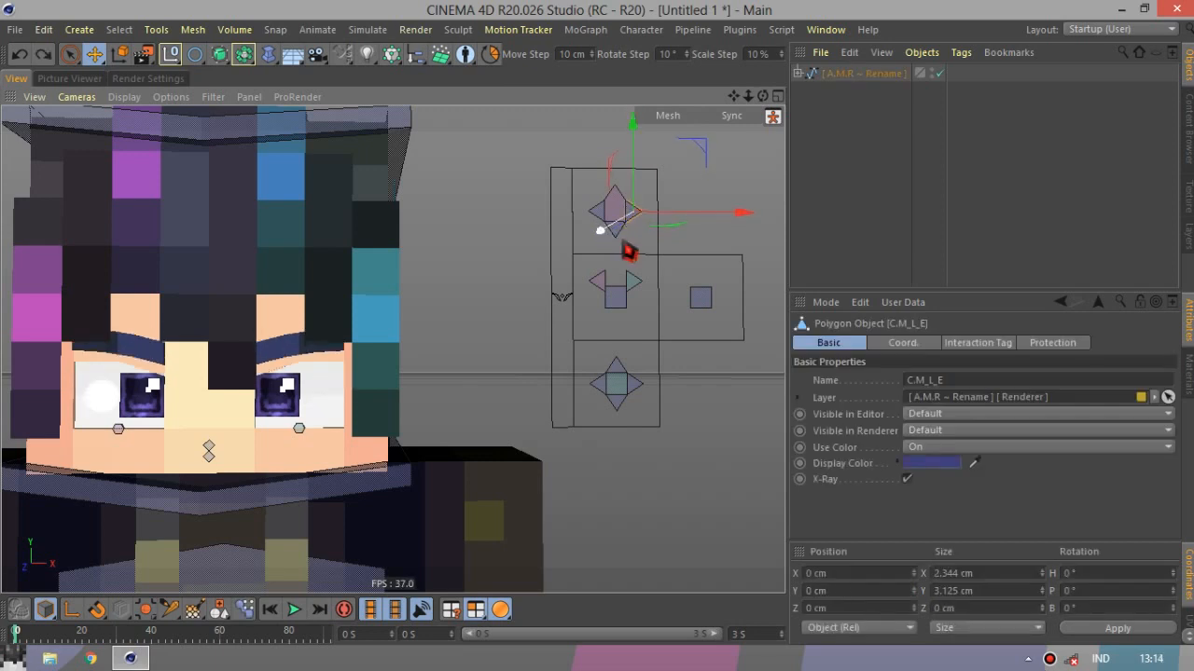
Try shifting the lower eyebrow control C.M_O sideways and rotating it with the Rotate tool.
click(712, 246)
click(616, 241)
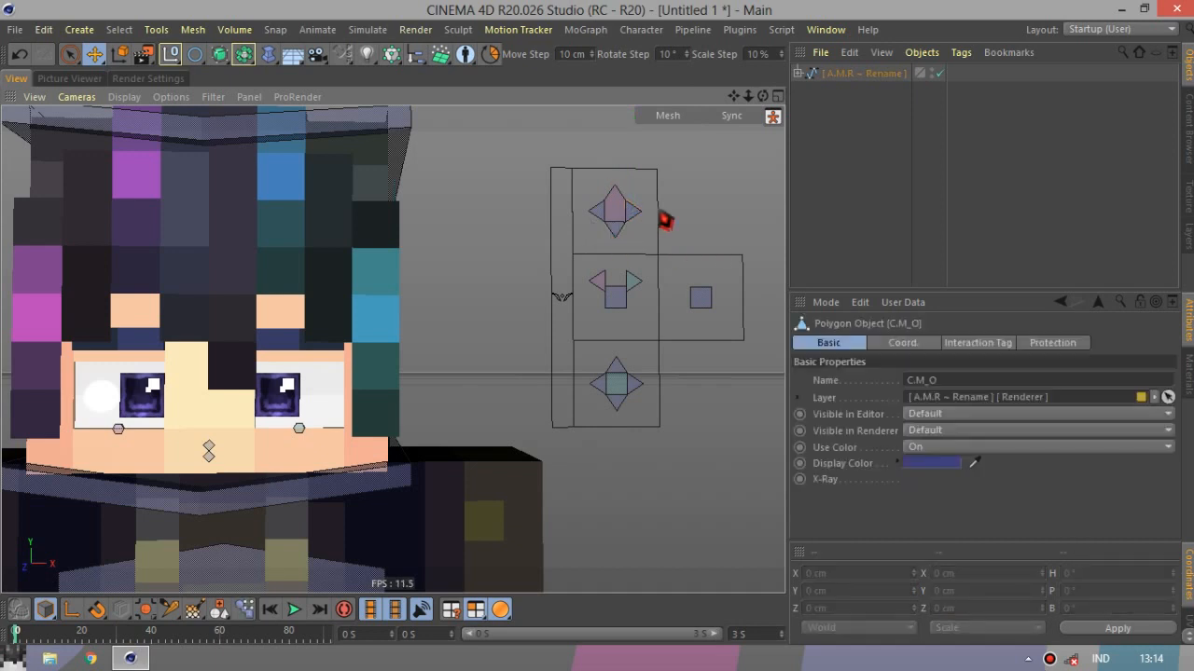
mouse_move(620, 221)
mouse_down()
mouse_move(621, 209)
mouse_move(629, 222)
mouse_up()
key(r)
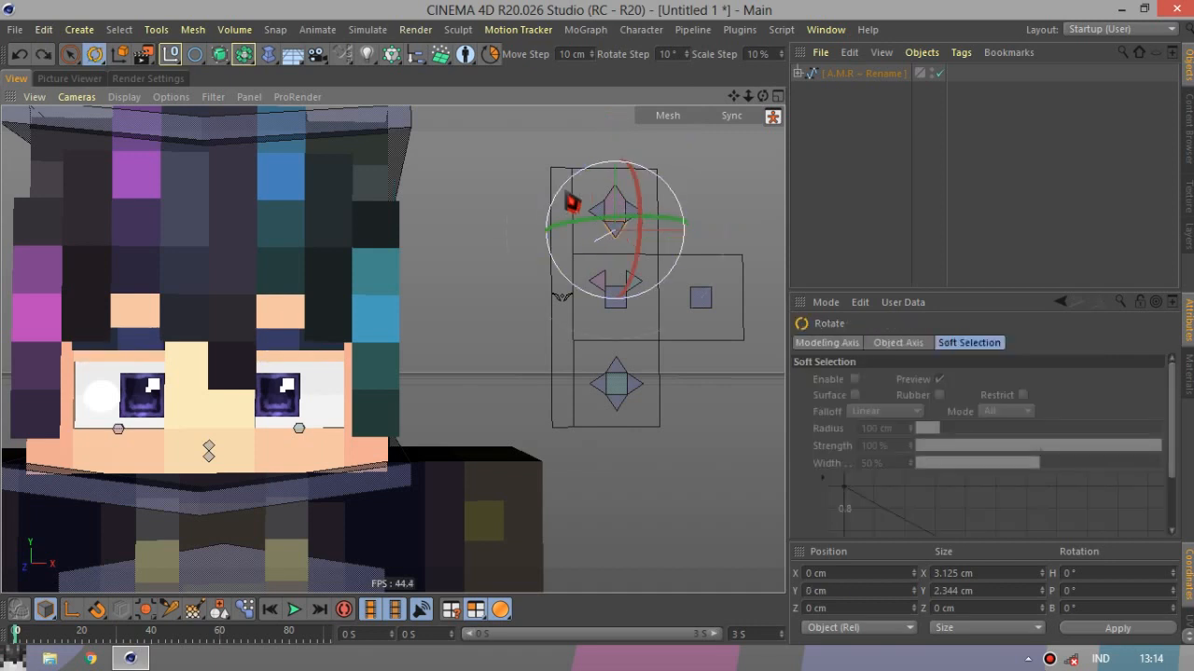
mouse_move(571, 203)
mouse_down()
mouse_move(566, 216)
mouse_move(562, 193)
mouse_move(586, 162)
mouse_move(566, 182)
mouse_up()
Try rotating the eyebrow control C.M_O about its Z axis from a close angled view, and undo the rotation.
scroll(74, 369, up, 3)
drag(763, 96, 820, 56)
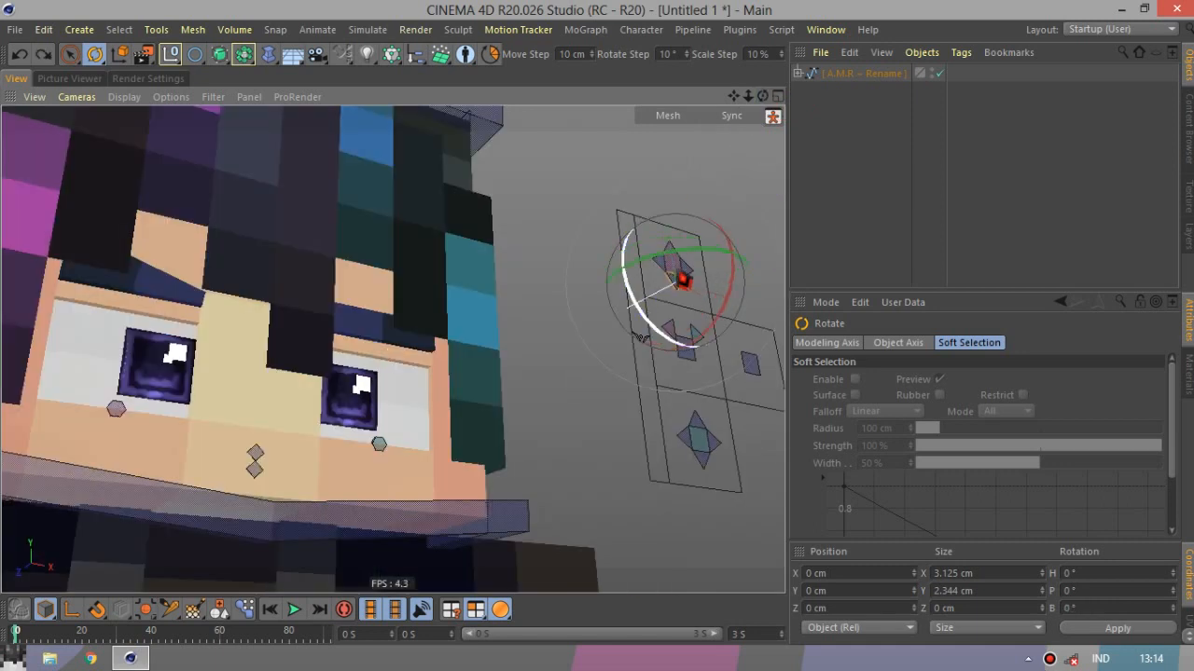
click(661, 268)
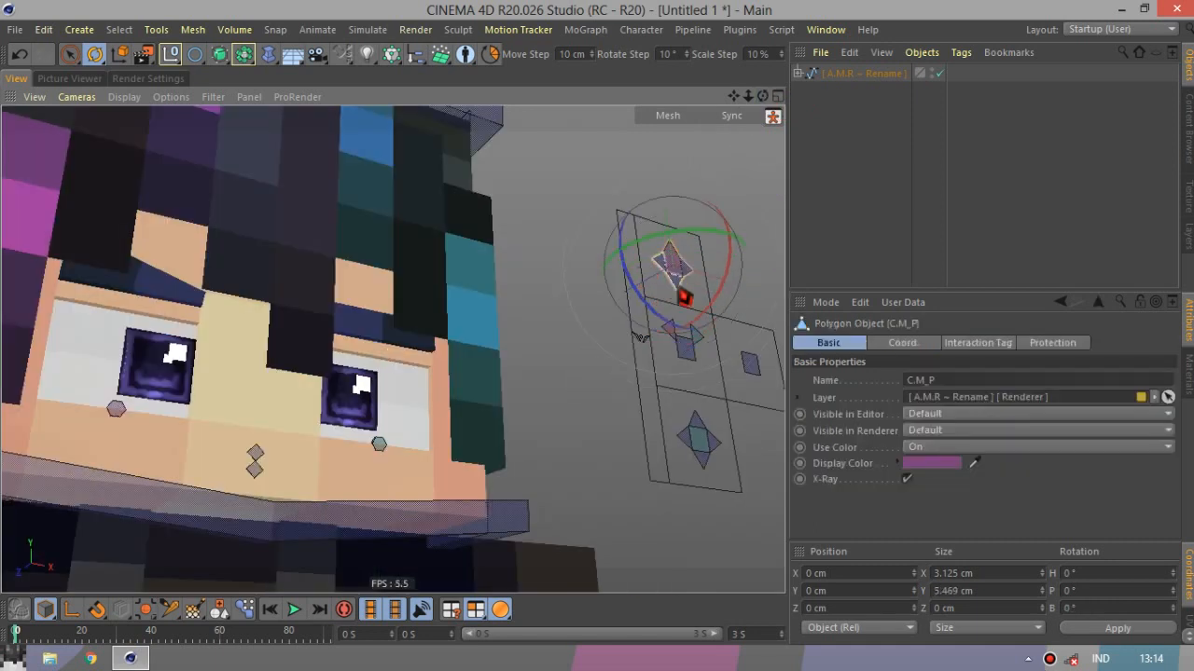
click(185, 332)
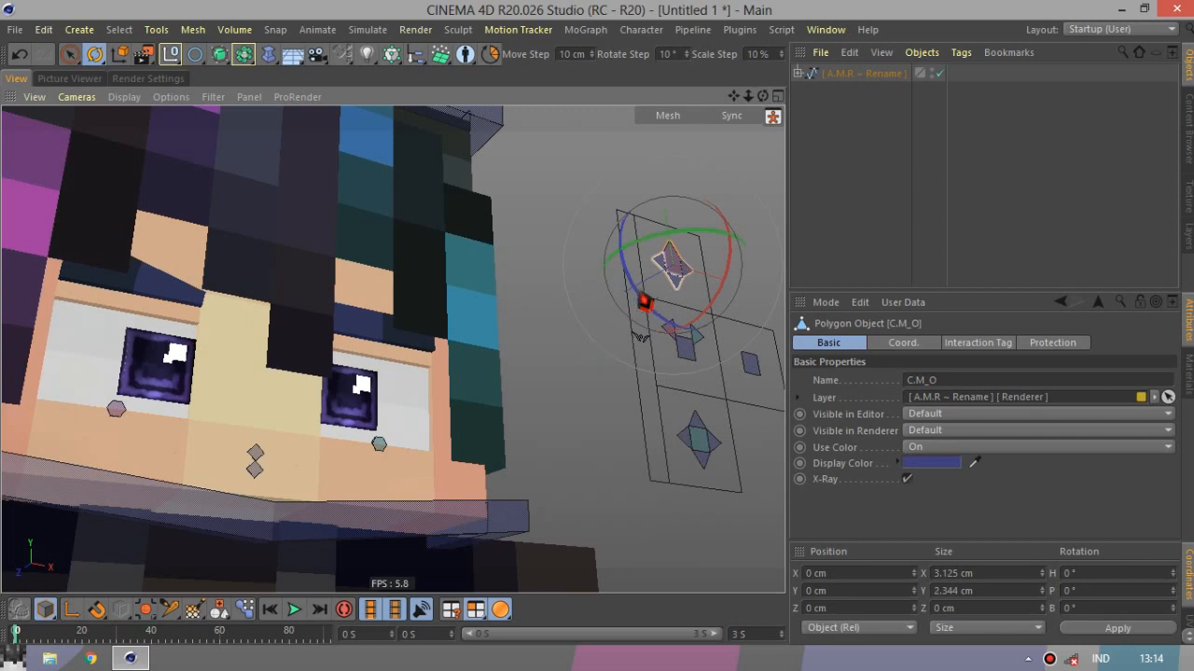
drag(643, 301, 592, 122)
key(ctrl+z)
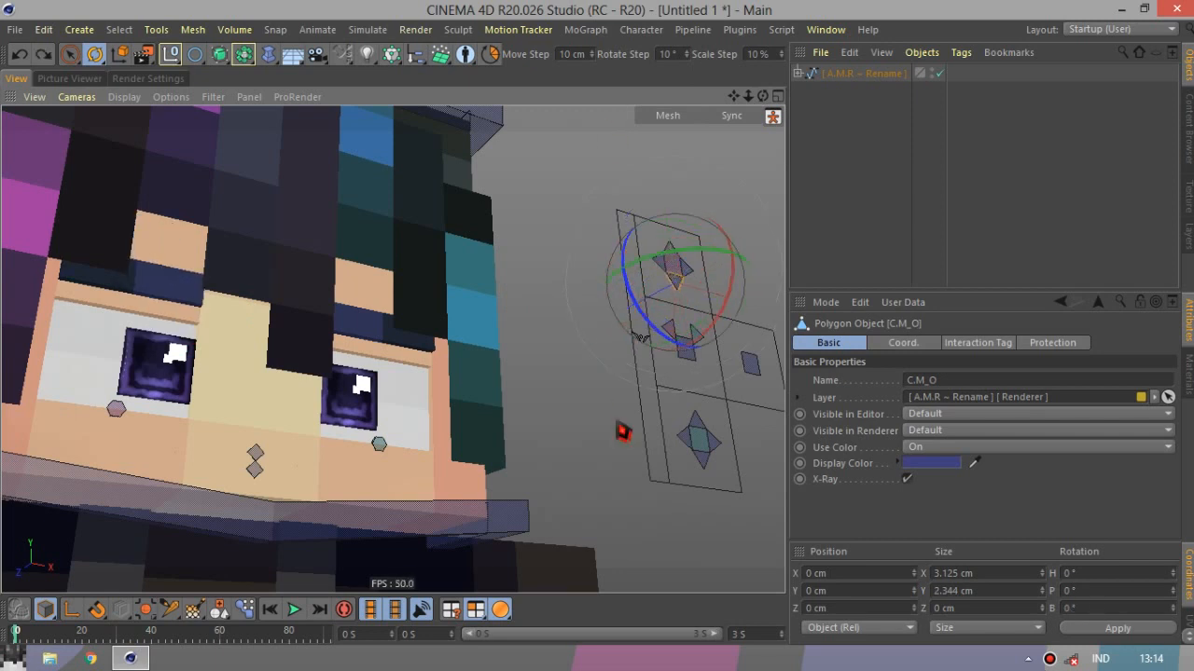
click(1052, 659)
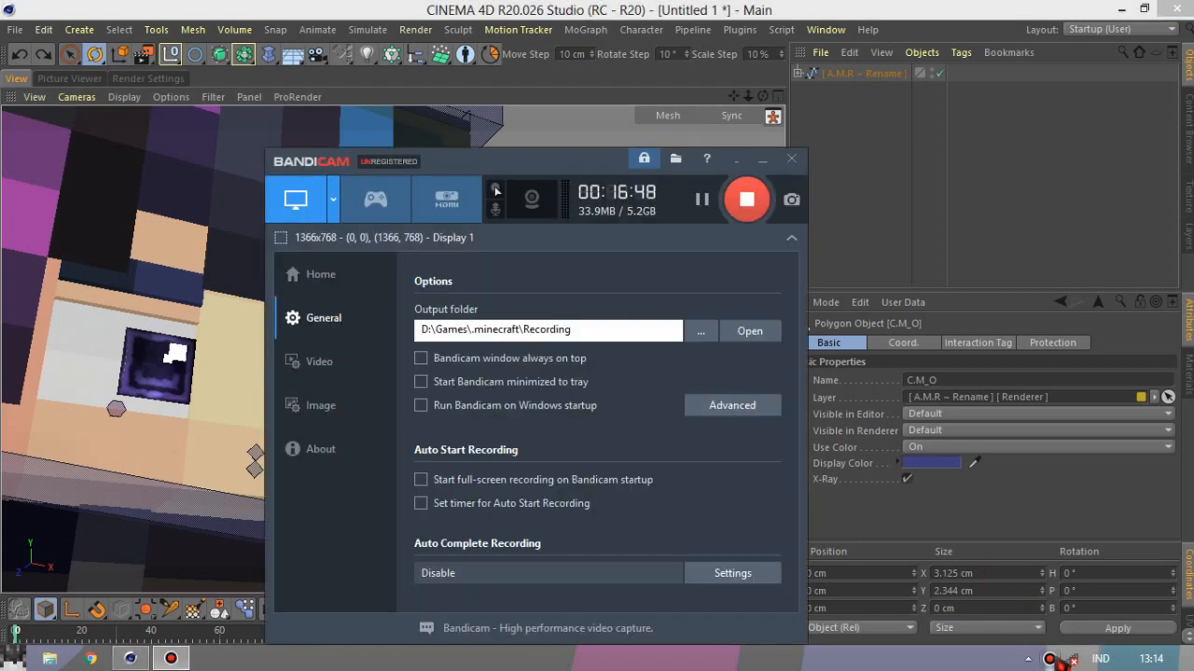
click(702, 202)
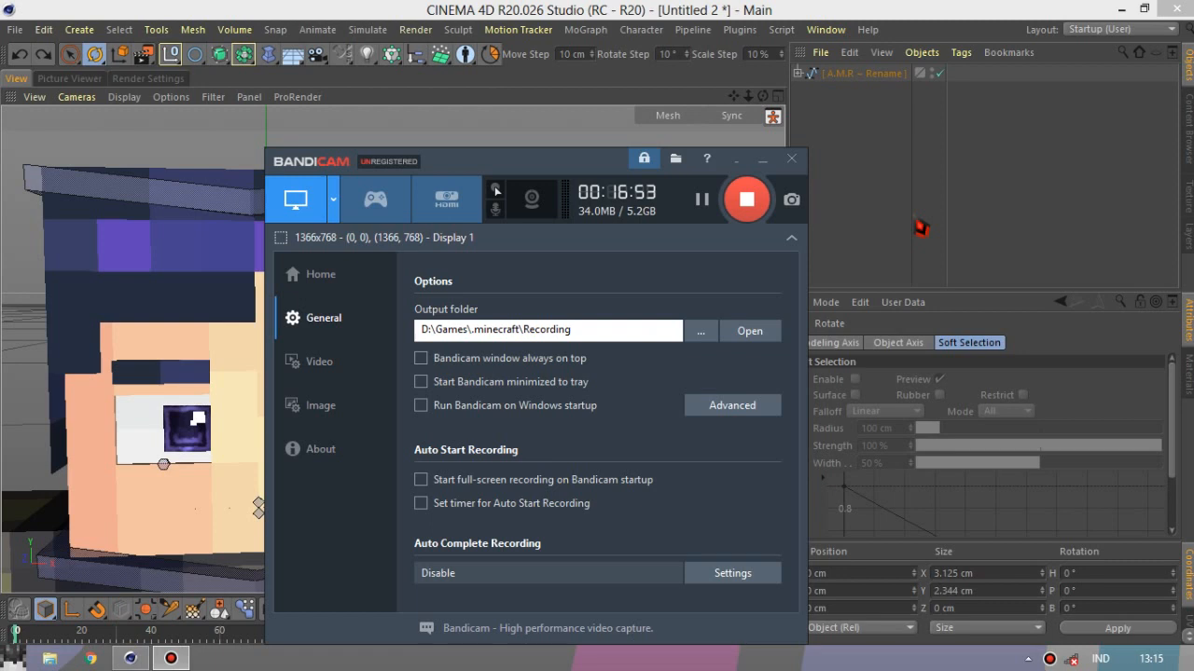
click(736, 160)
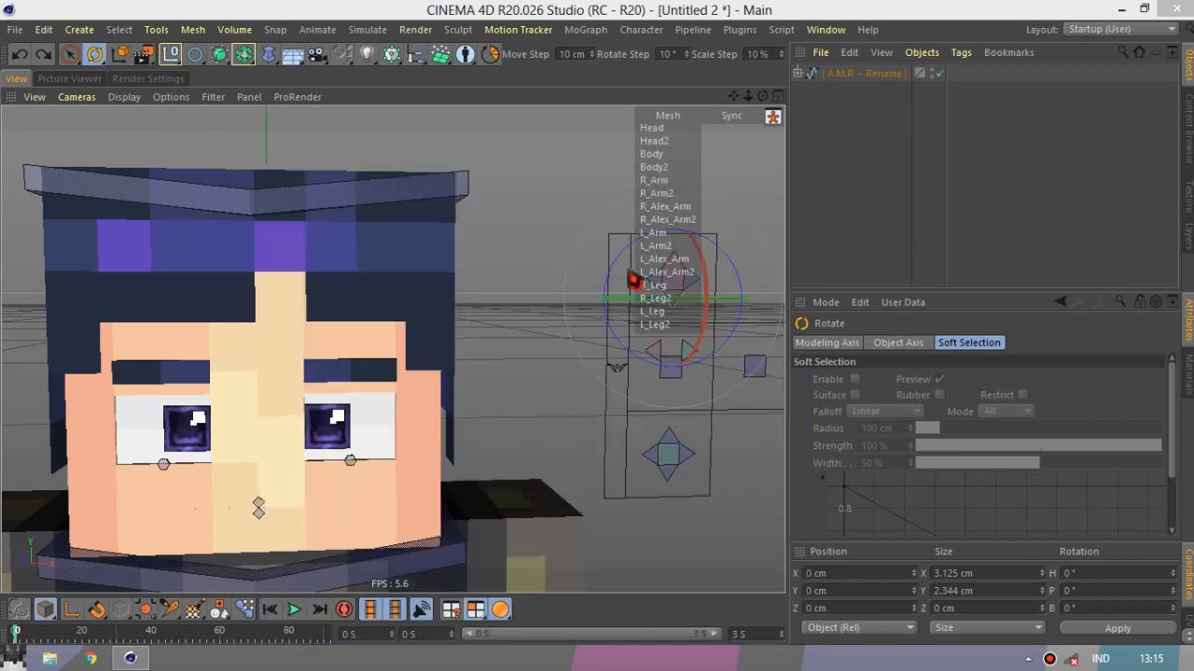
Try rotating the lower eyebrow control about its Z axis in the Untitled 2 scene to tilt both brows.
drag(616, 283, 602, 262)
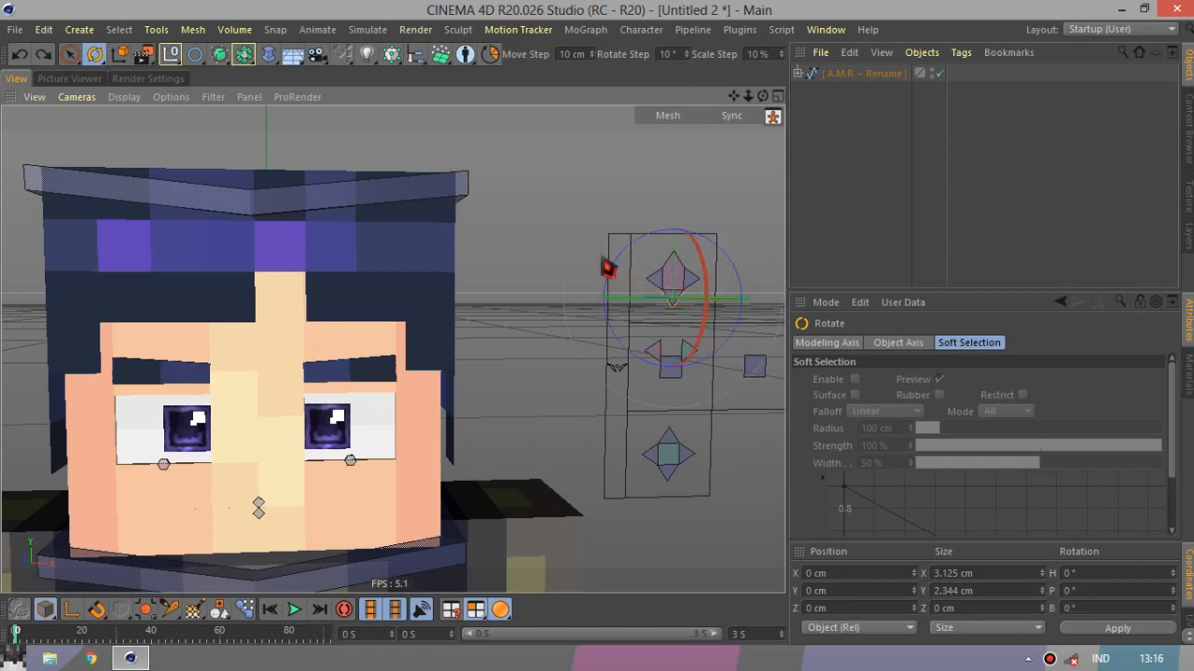
Delete the A.M.R rig from the Untitled 2 scene and switch to the Untitled 1 scene.
click(864, 77)
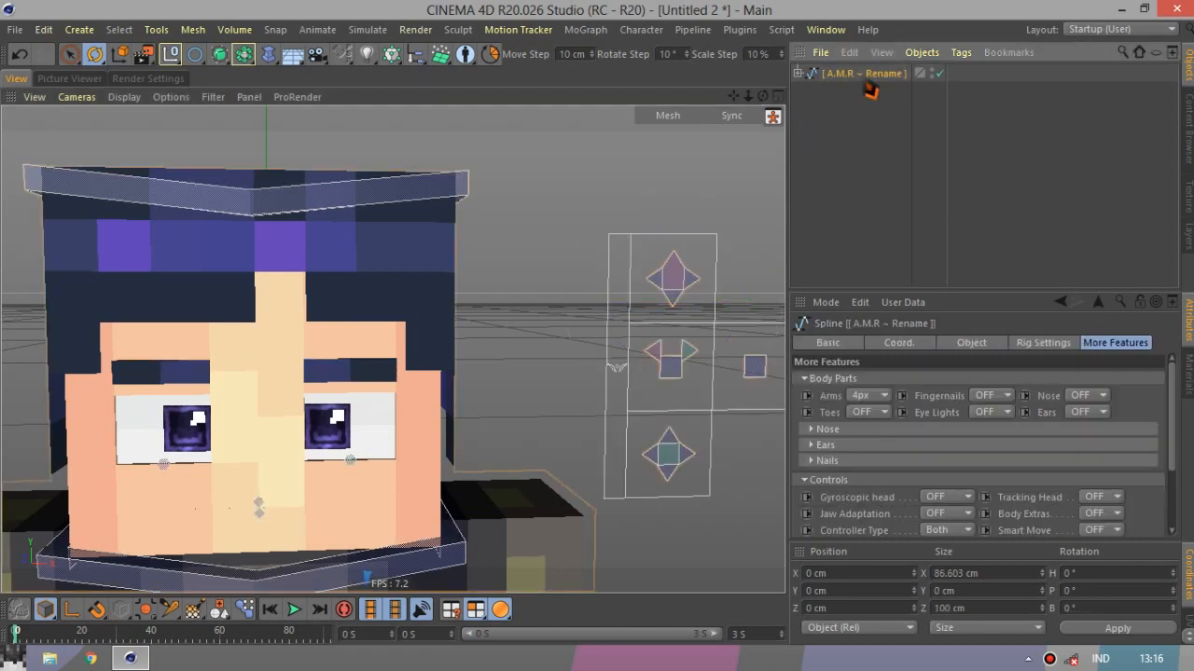
key(Delete)
click(813, 29)
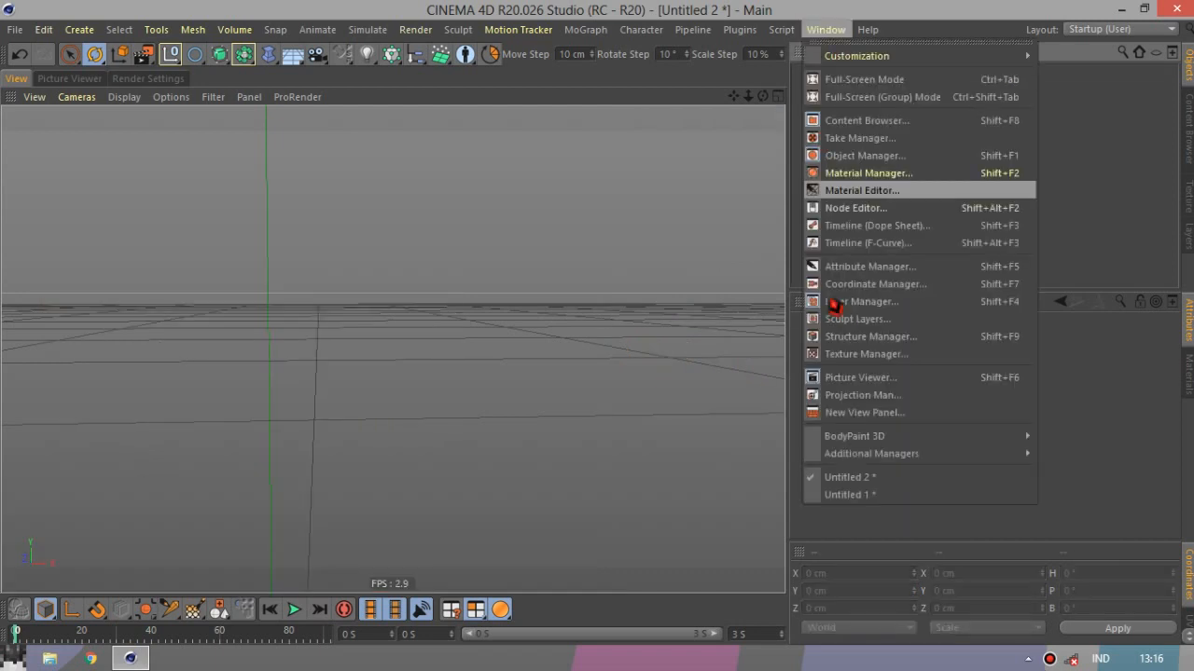
click(860, 503)
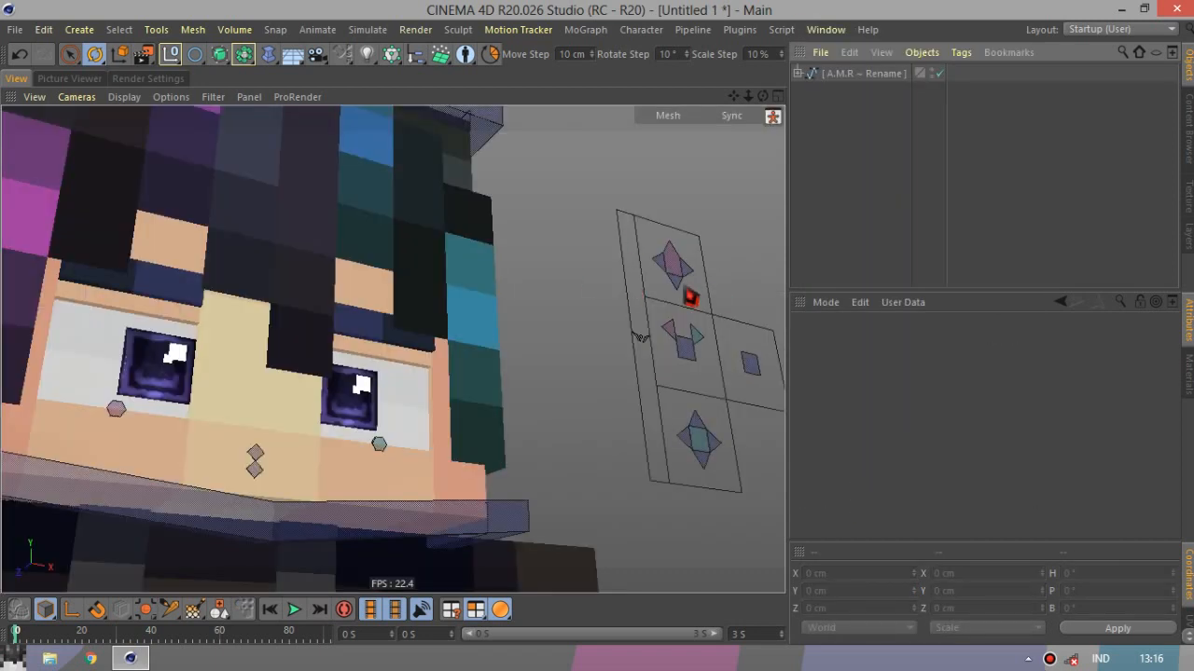
Try moving the square eye control in the face board's middle box vertically and freely, undoing each move.
drag(763, 97, 744, 211)
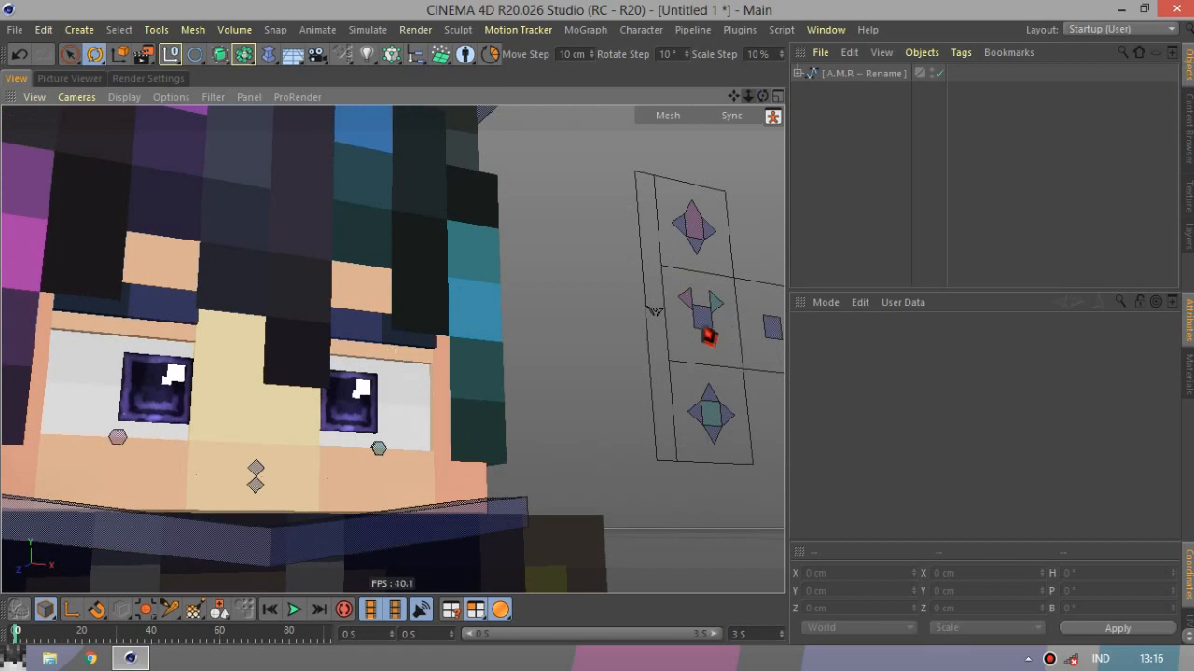
click(702, 328)
key(e)
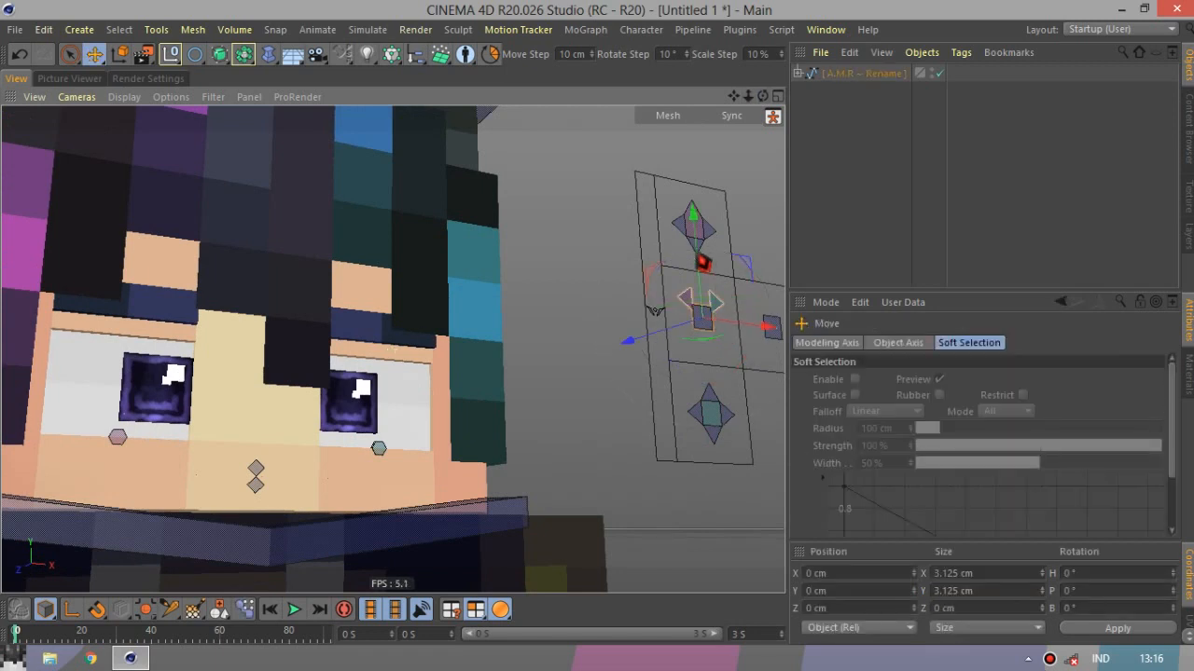
mouse_move(702, 270)
mouse_down()
mouse_move(697, 195)
mouse_move(700, 281)
mouse_up()
click(19, 53)
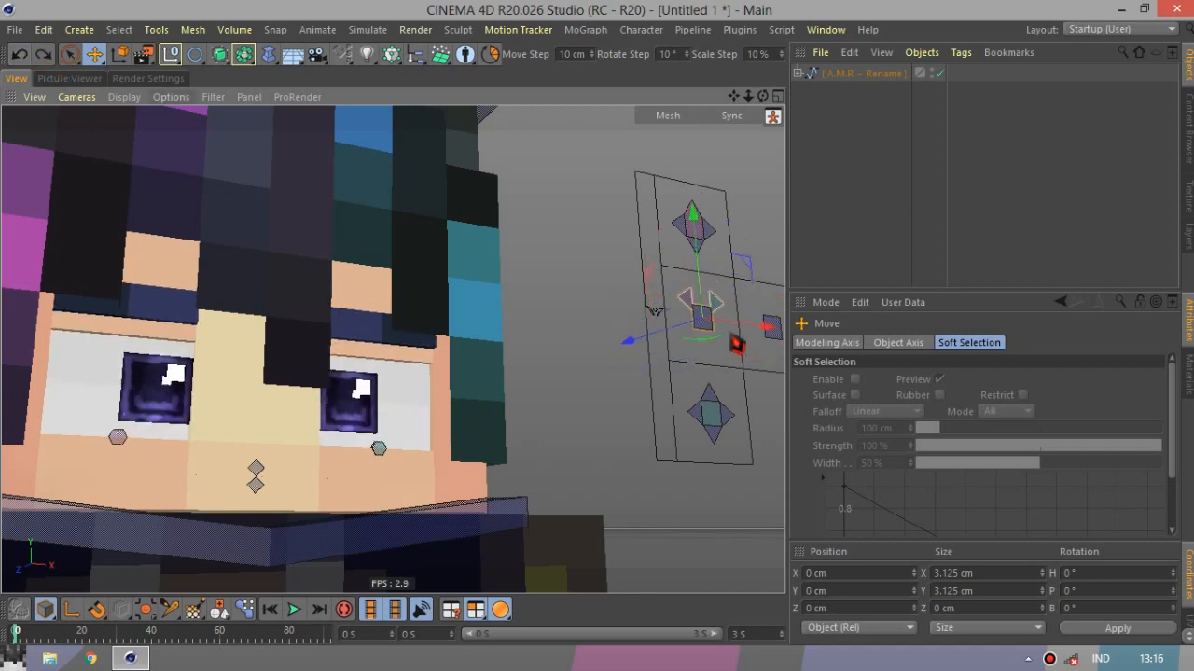
drag(760, 331, 682, 339)
click(18, 53)
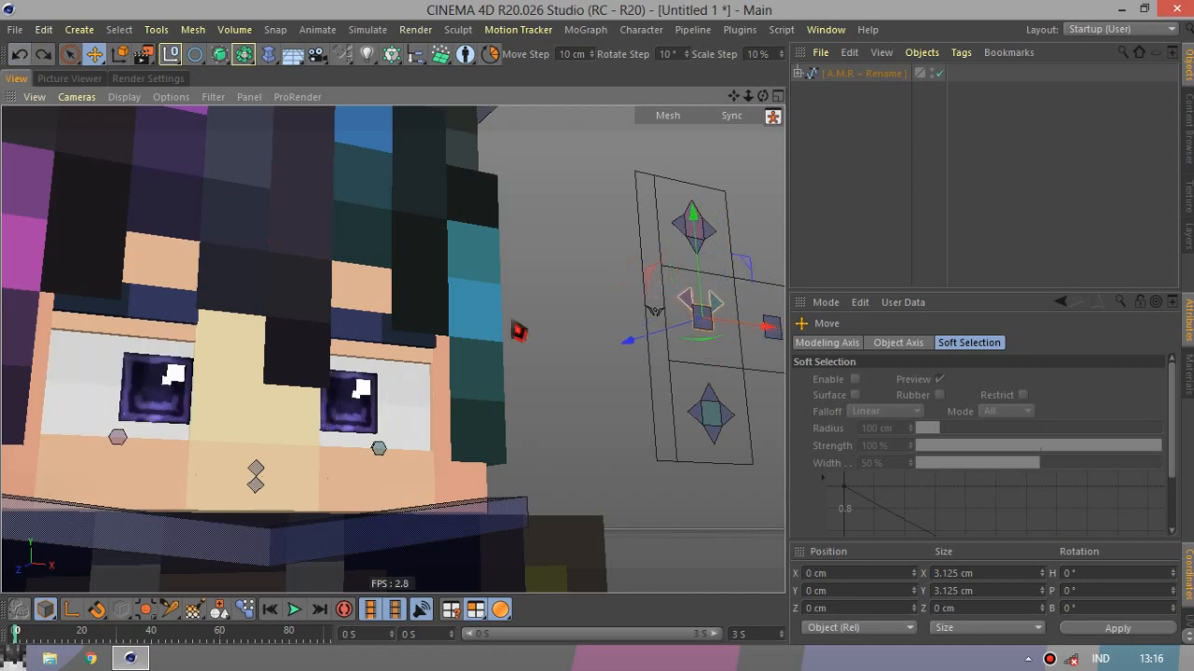
Try raising the right eye control C.M_RE_O by about 4.9 cm, and undo the move.
click(656, 310)
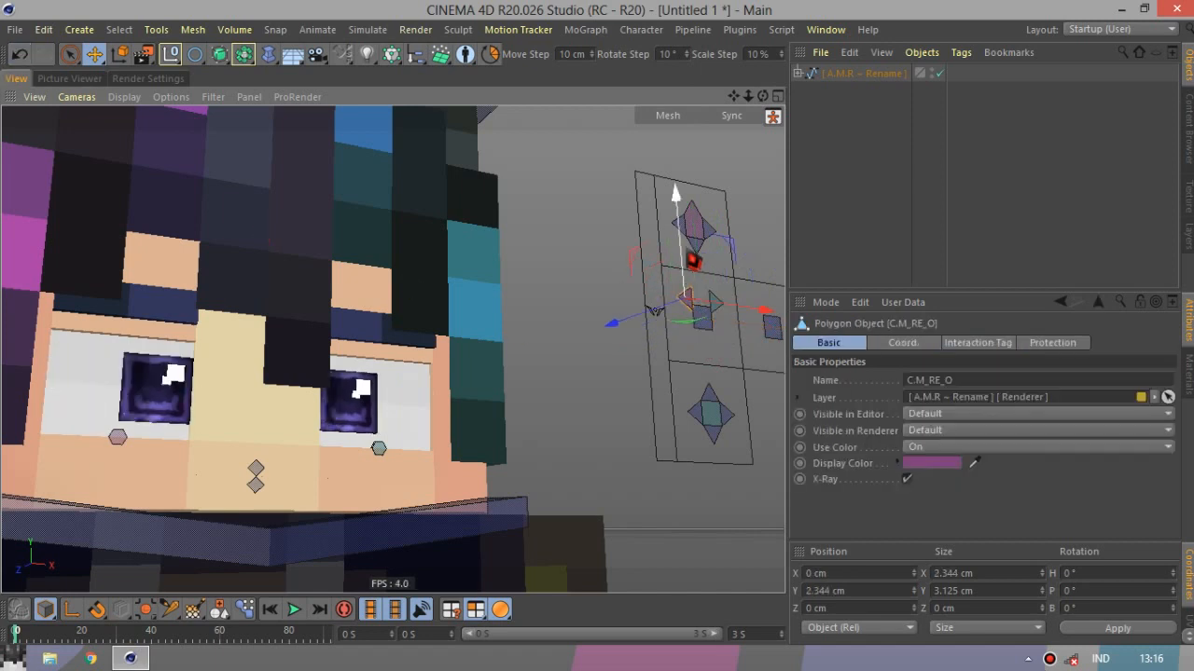
mouse_move(678, 278)
mouse_down()
mouse_move(672, 336)
mouse_move(690, 261)
mouse_up()
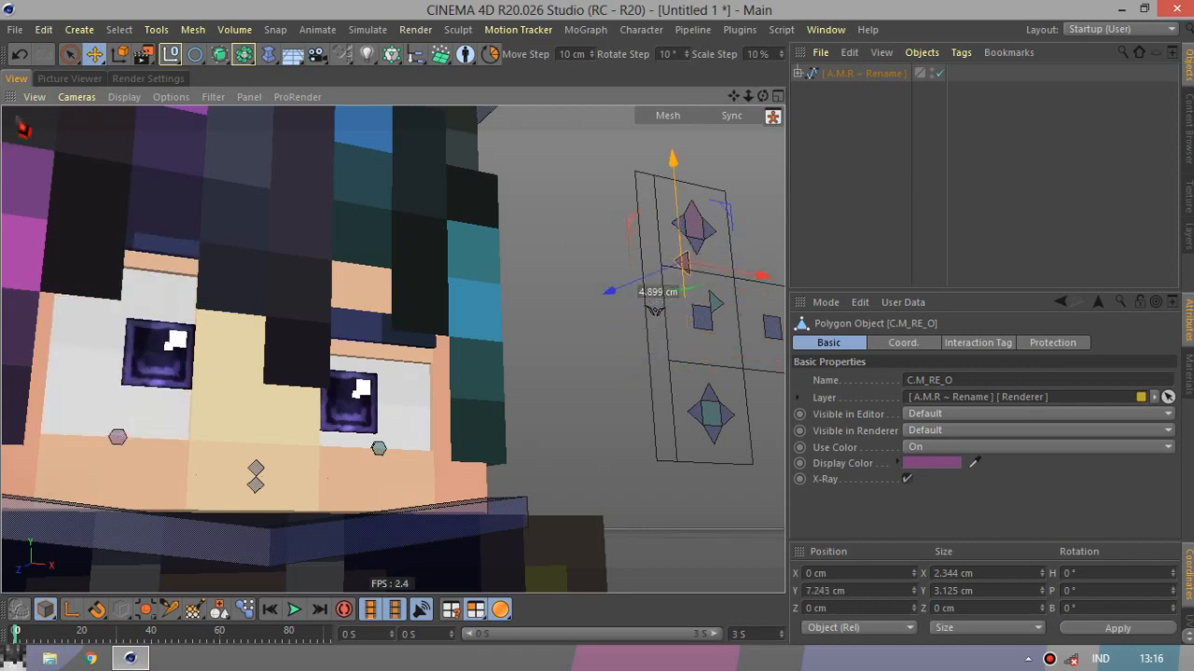
click(20, 55)
click(19, 54)
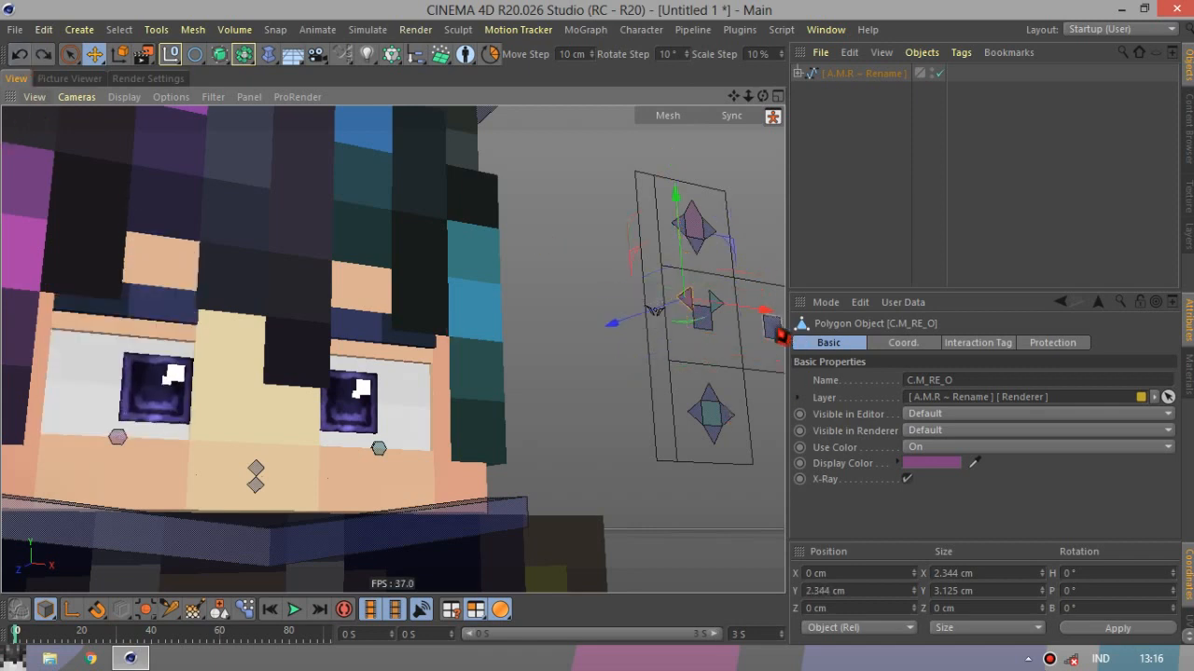
Try moving the iris control C.E_I to about X -2.5 cm, Y 2.1 cm to shift both irises, and undo the move.
click(778, 334)
drag(734, 97, 701, 119)
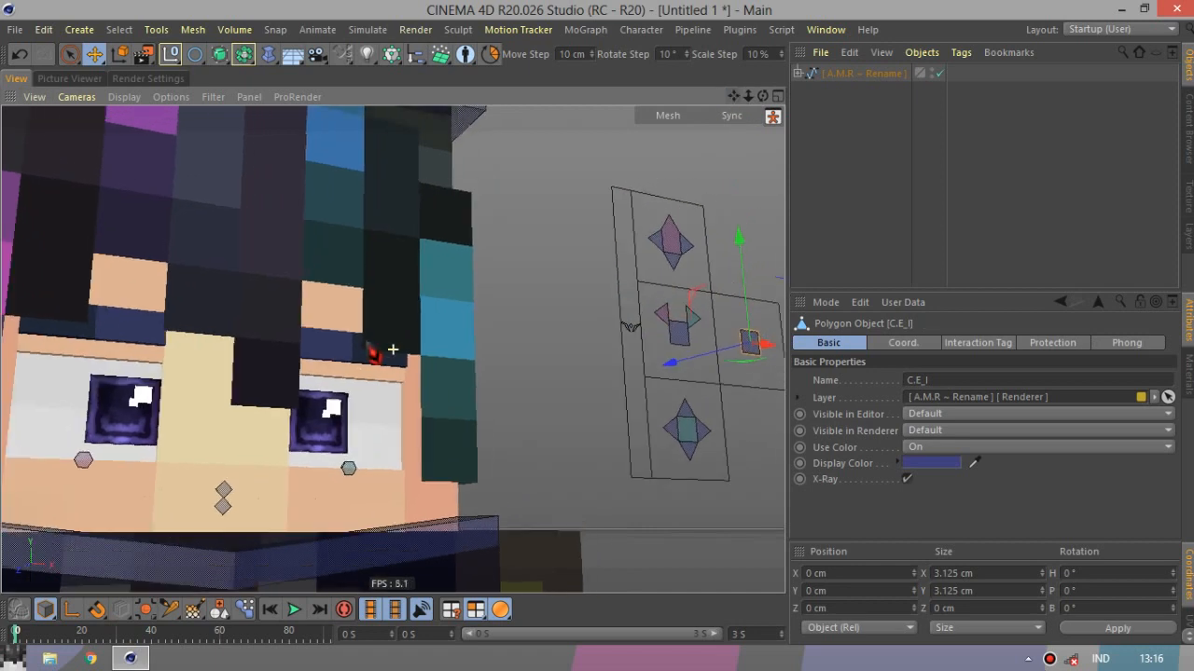
scroll(366, 341, down, 2)
drag(539, 399, 514, 387)
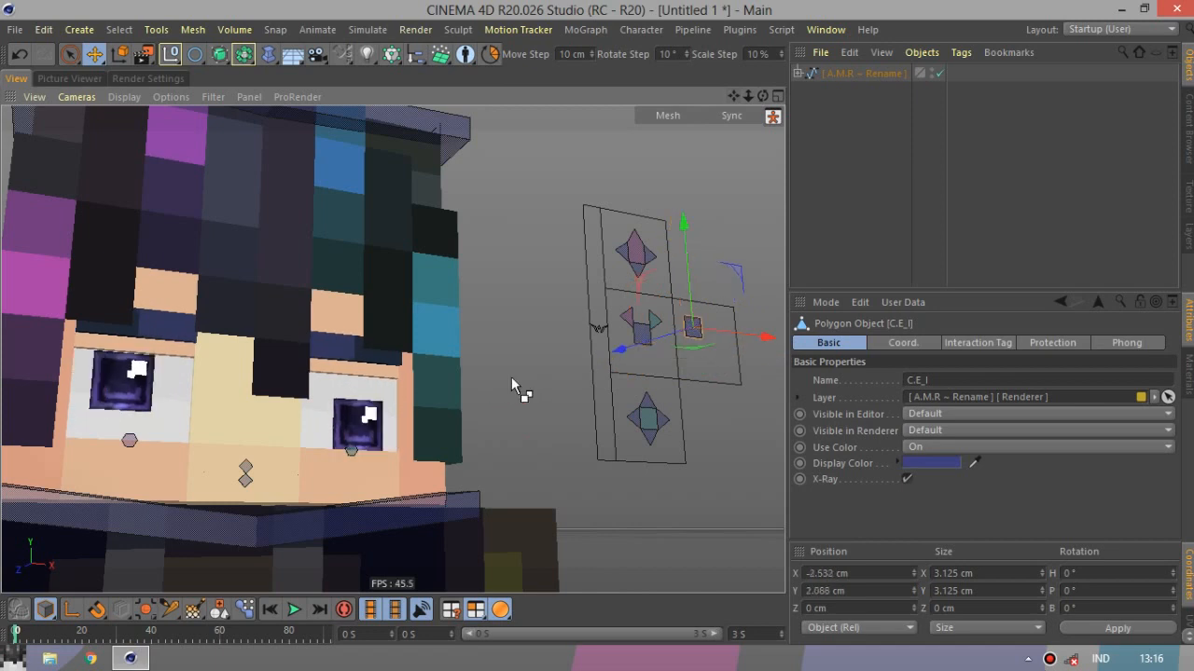
key(ctrl+z)
Try rotating the iris control C.E_I about its Z axis to resize both irises, and undo the rotation.
key(r)
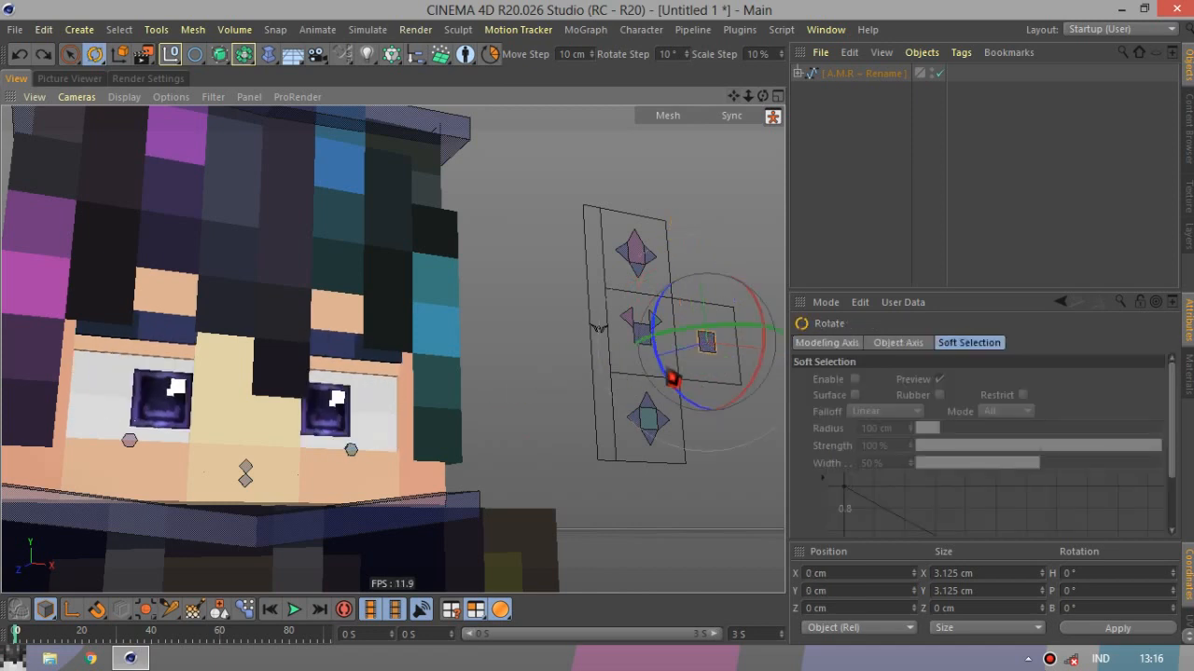
drag(668, 392, 666, 186)
key(ctrl+z)
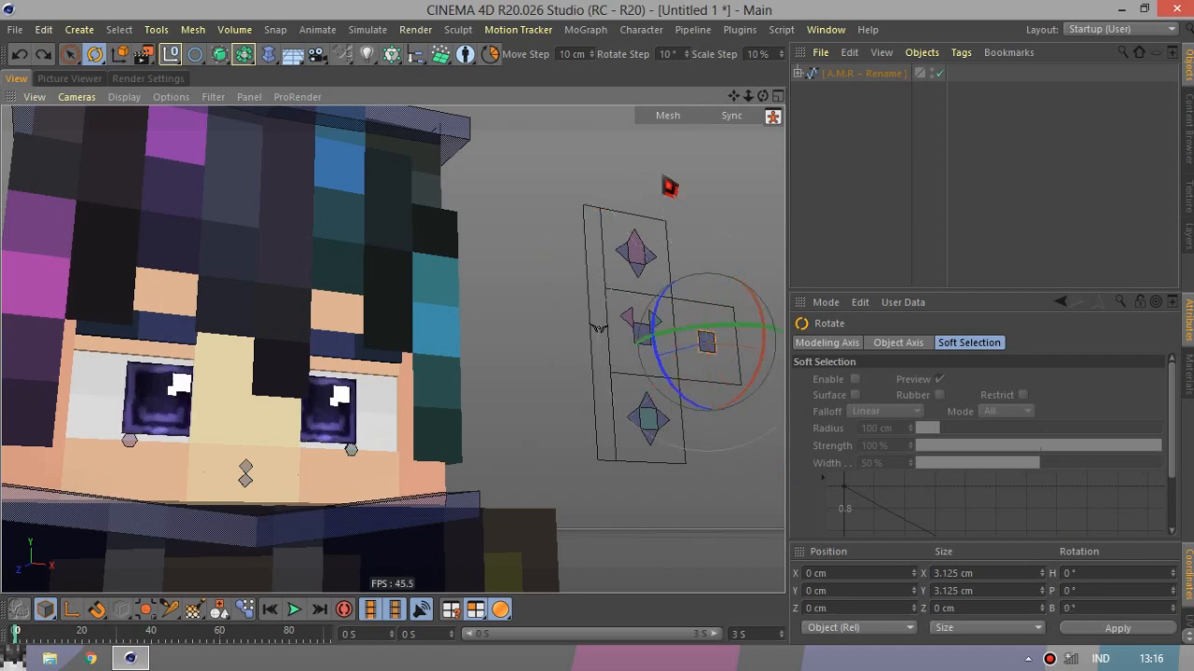
Open the mouth with the lower mouth control C.M_O and vary its width, leaving the control at about X -1.6 cm, Y 1.9 cm.
click(650, 439)
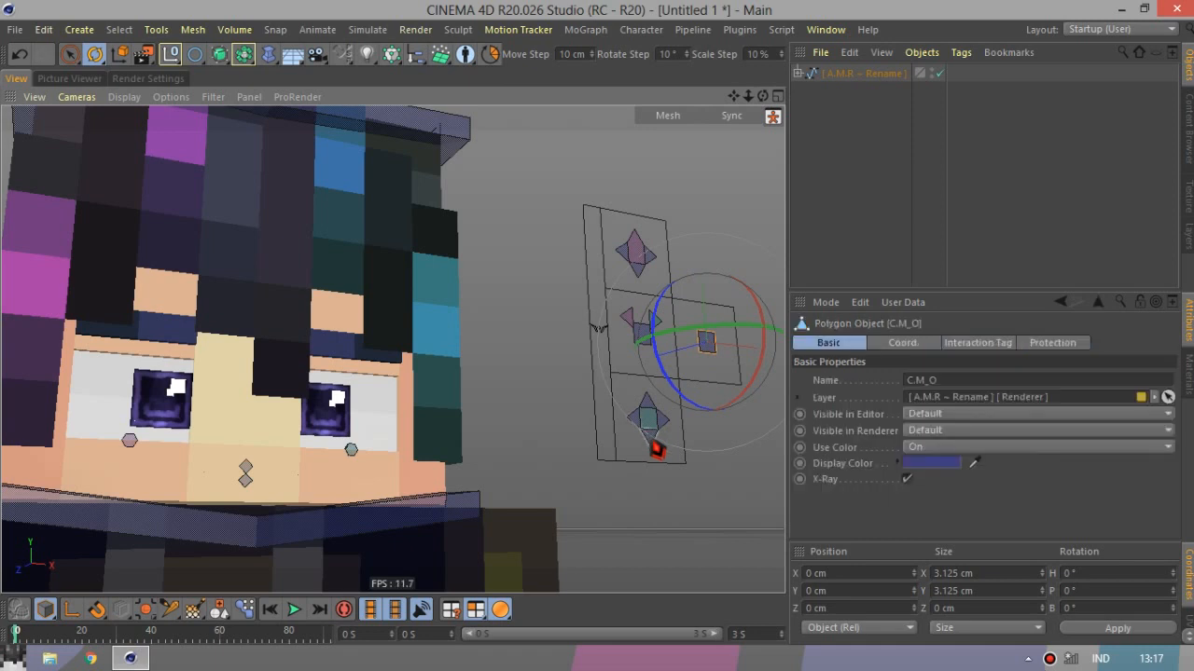
key(e)
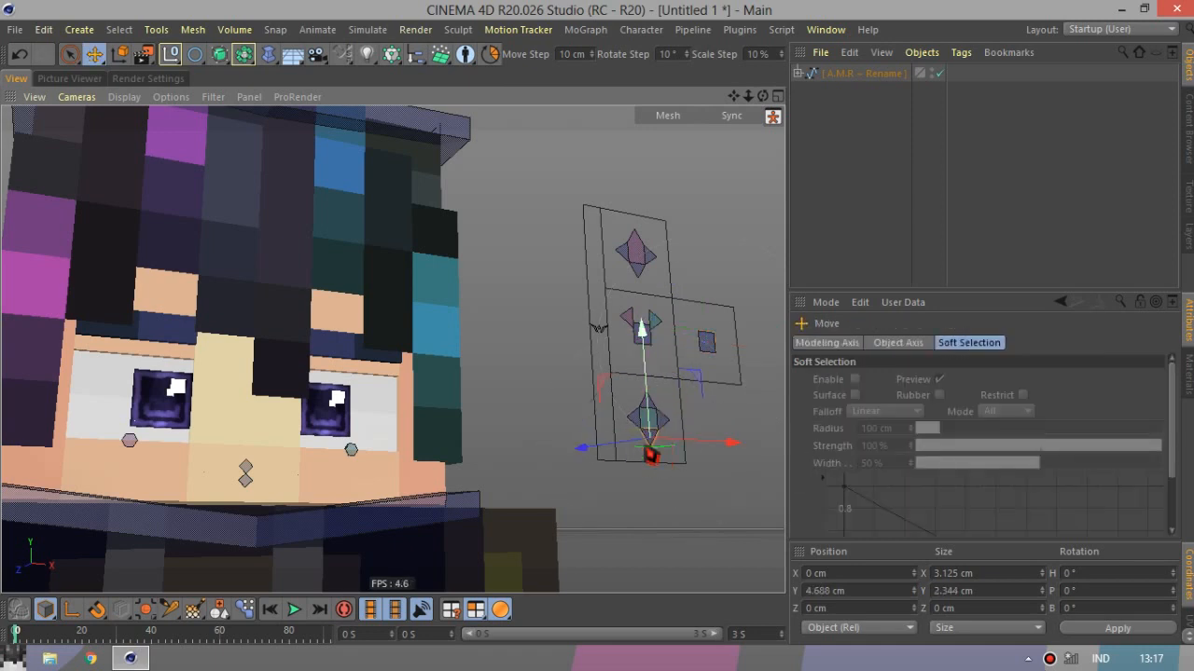
click(647, 458)
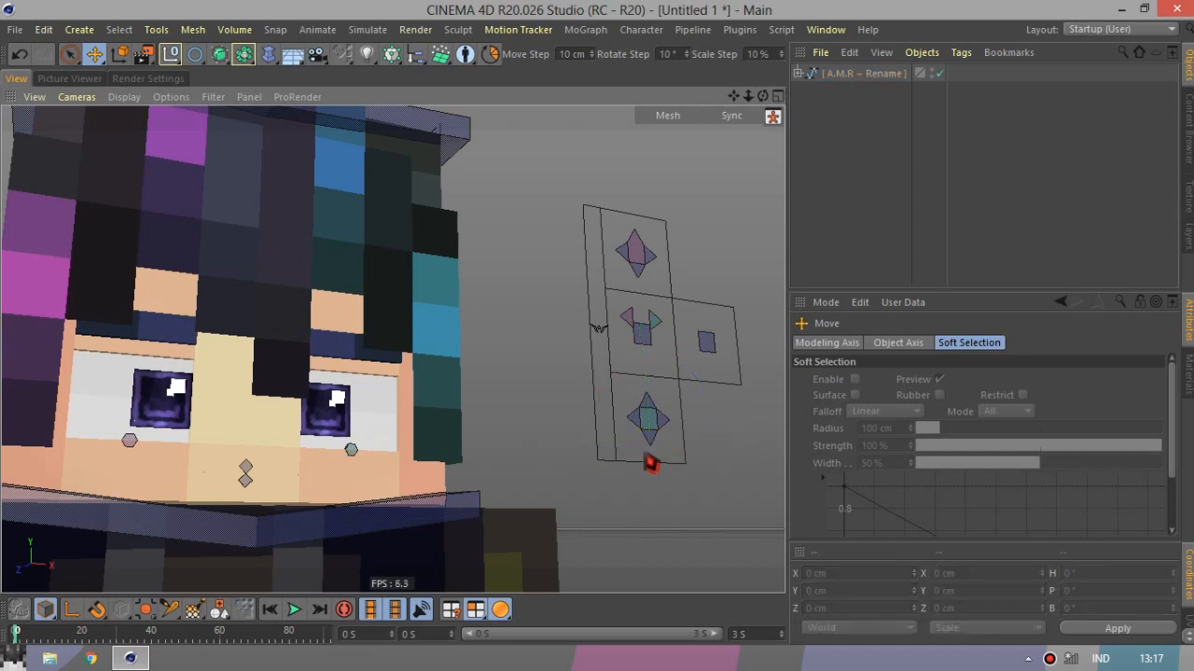
click(650, 429)
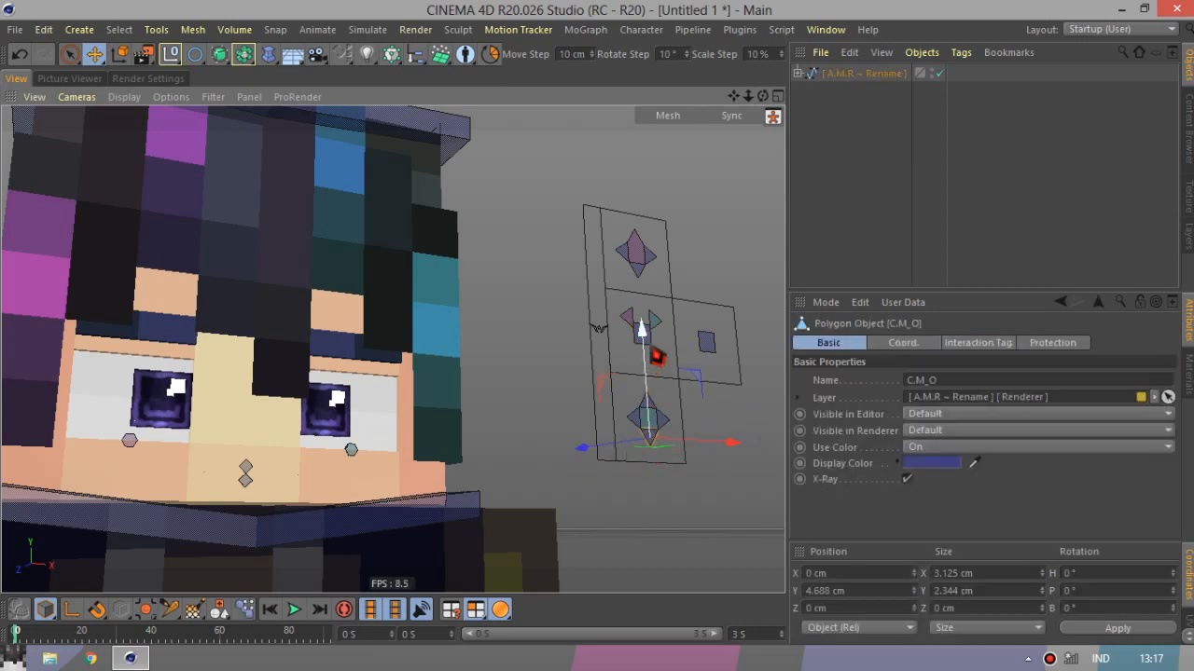
drag(649, 345, 651, 358)
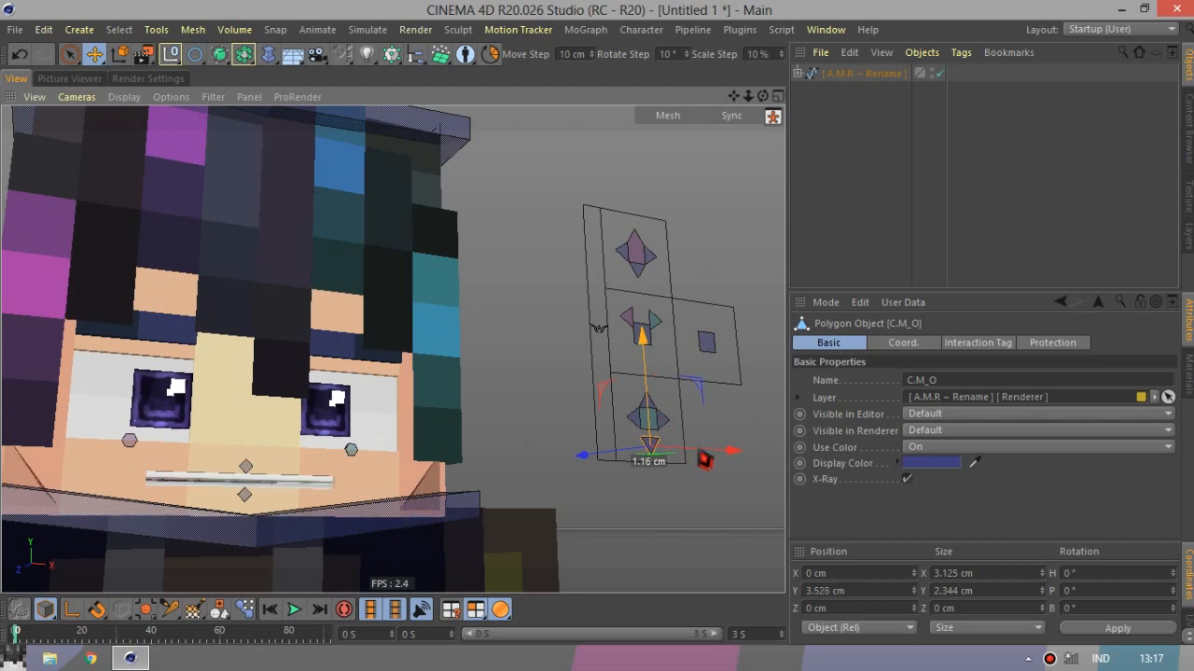
drag(699, 456, 820, 471)
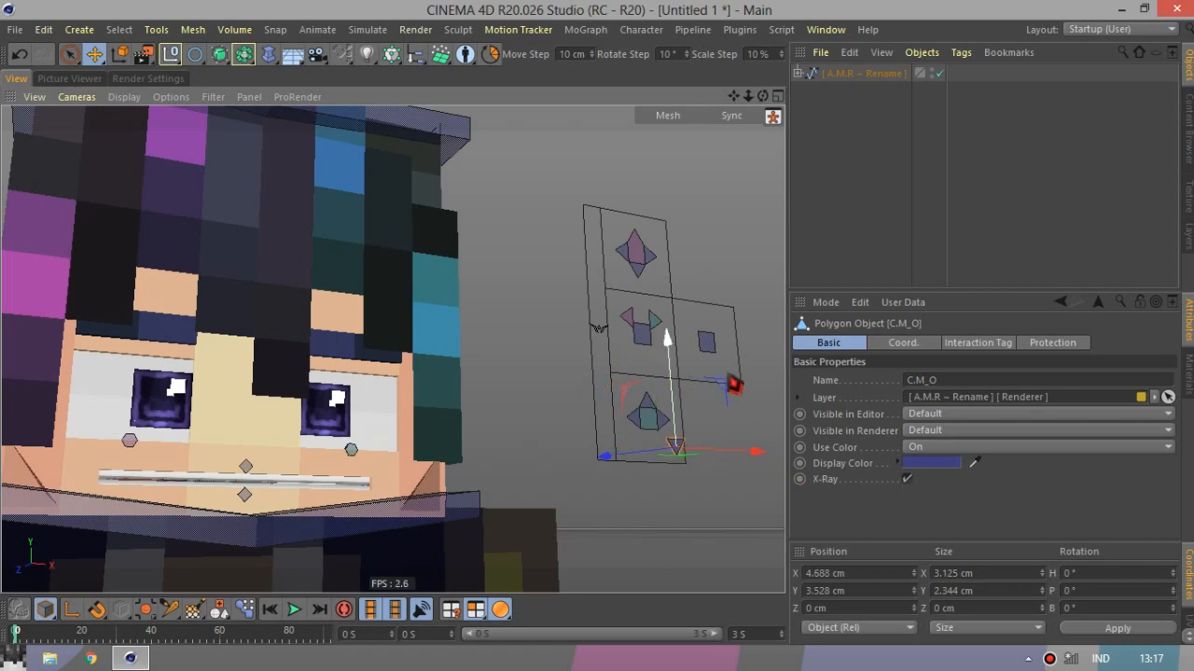
drag(727, 377, 652, 420)
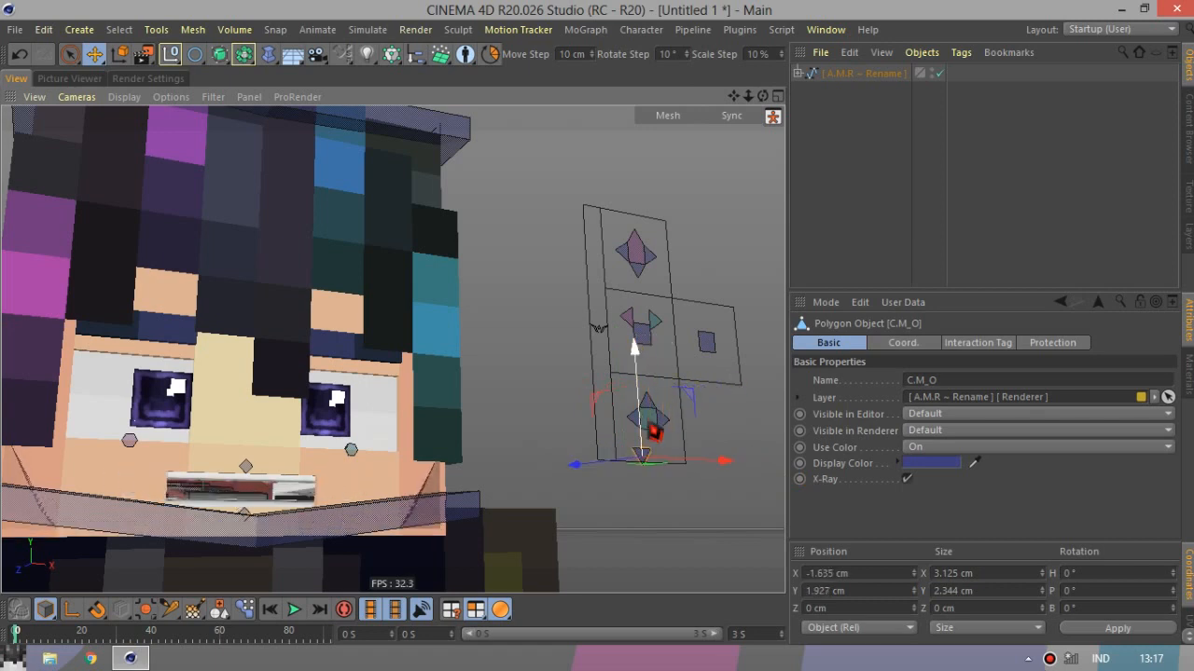
Try moving the mouth position control C.M_P by about 5.2 cm to shift the whole mouth, and undo the move.
click(653, 426)
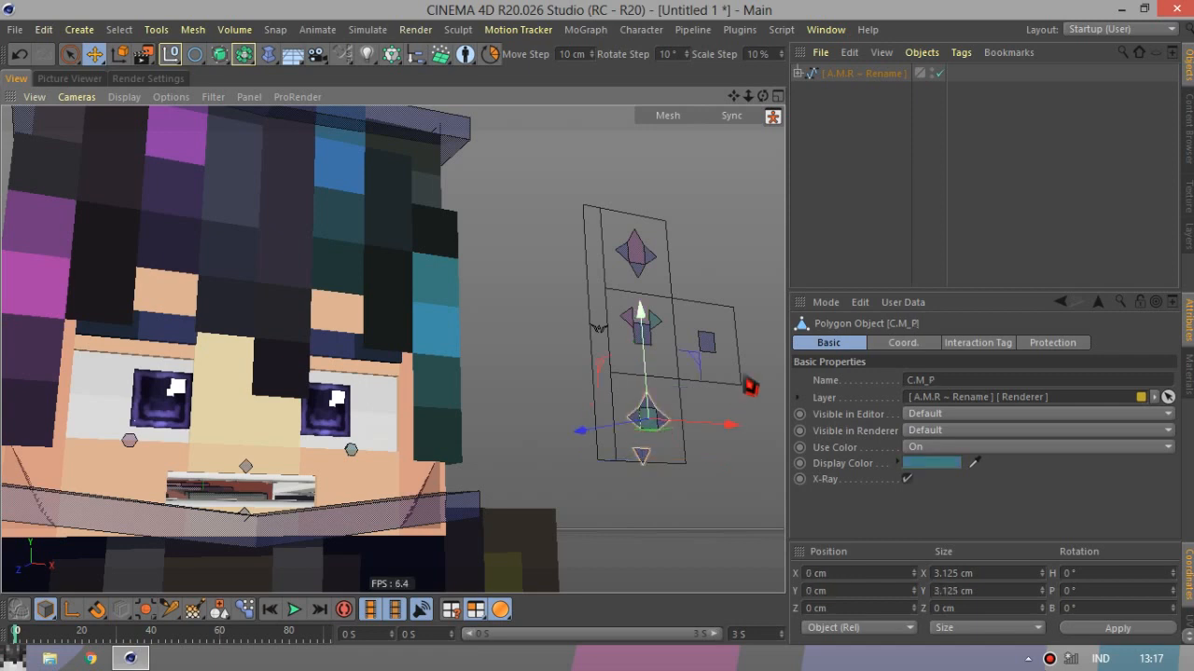
drag(753, 381, 709, 350)
key(ctrl+z)
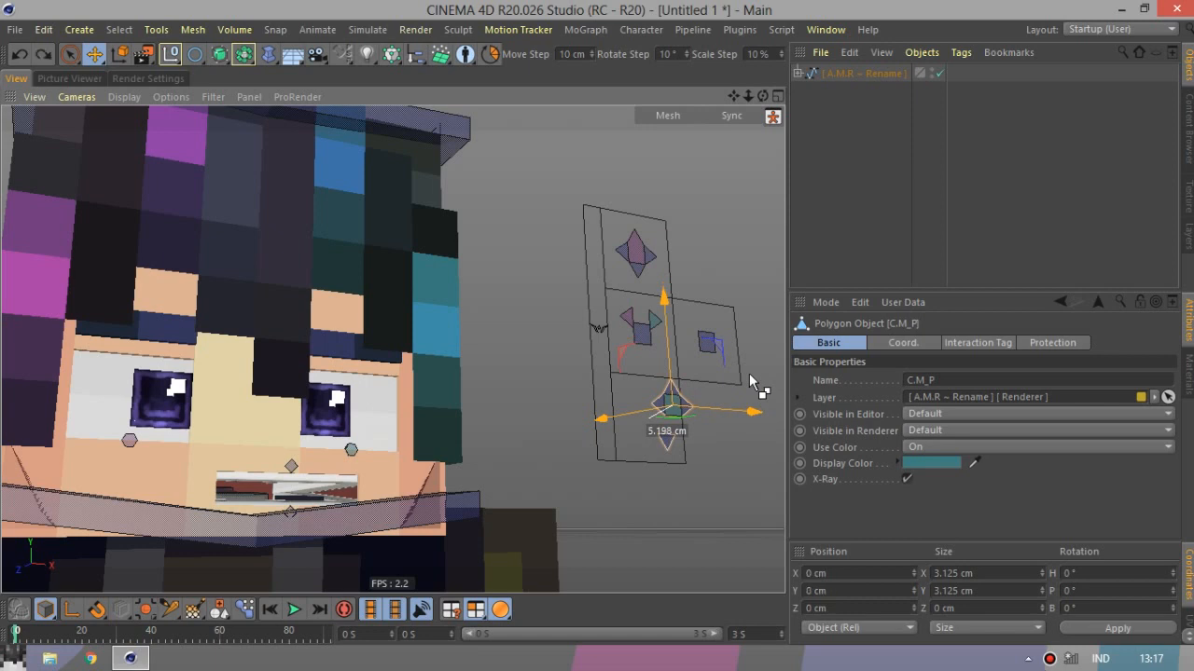
click(608, 424)
Raise the mouth corner controls, moving C.M_R_E up about 1.8 cm and C.M_L_E up about 1.6 cm.
scroll(608, 424, up, 2)
drag(762, 96, 746, 121)
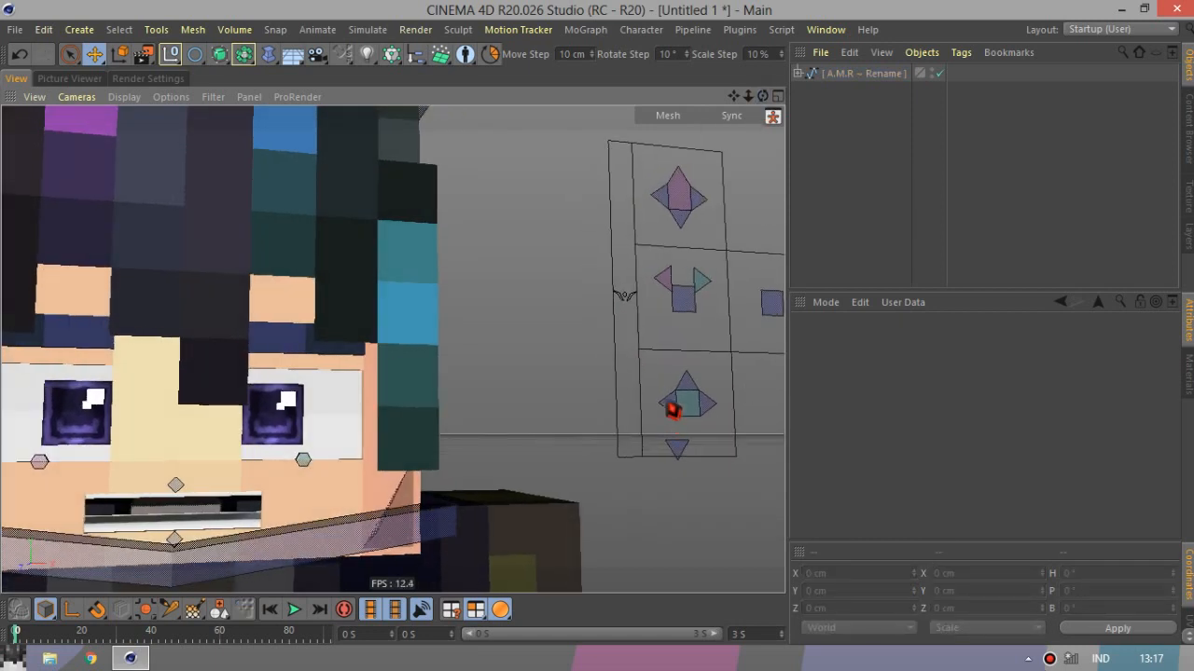
click(671, 401)
drag(663, 317, 663, 304)
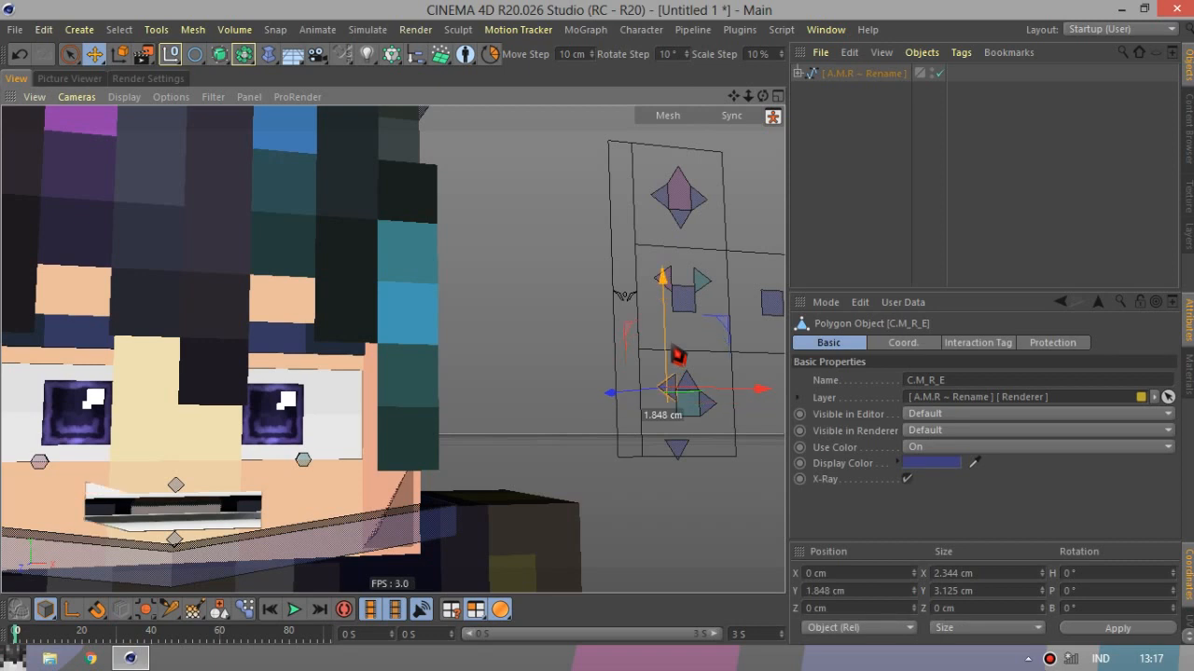
click(722, 429)
click(712, 405)
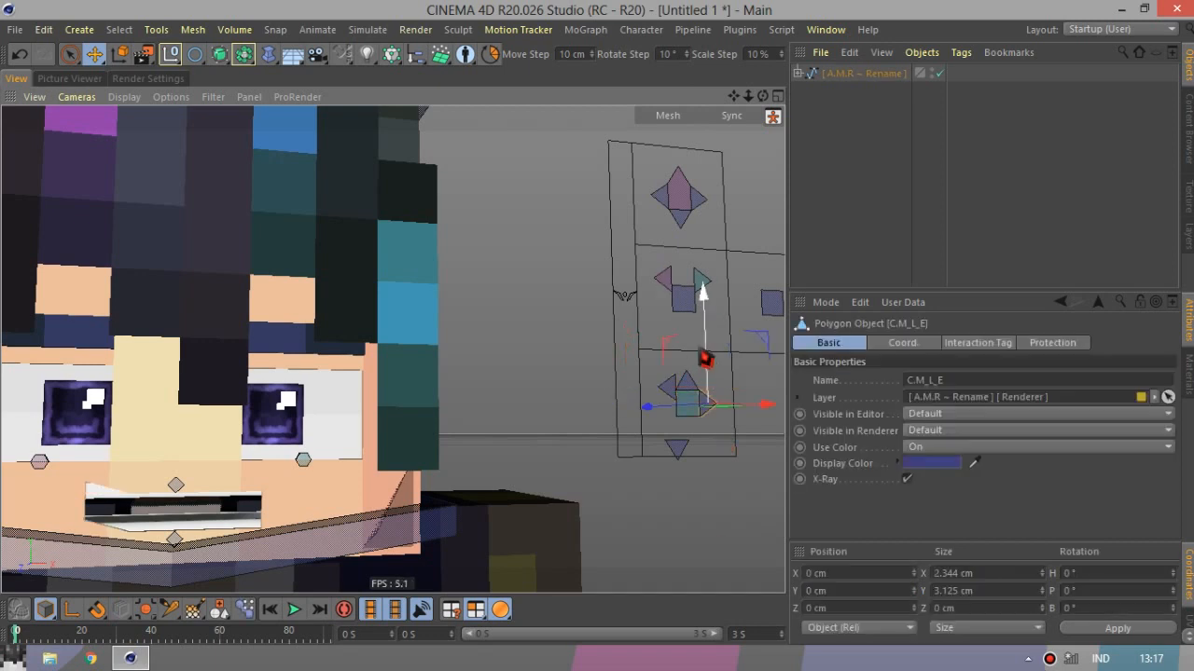
drag(704, 294, 704, 278)
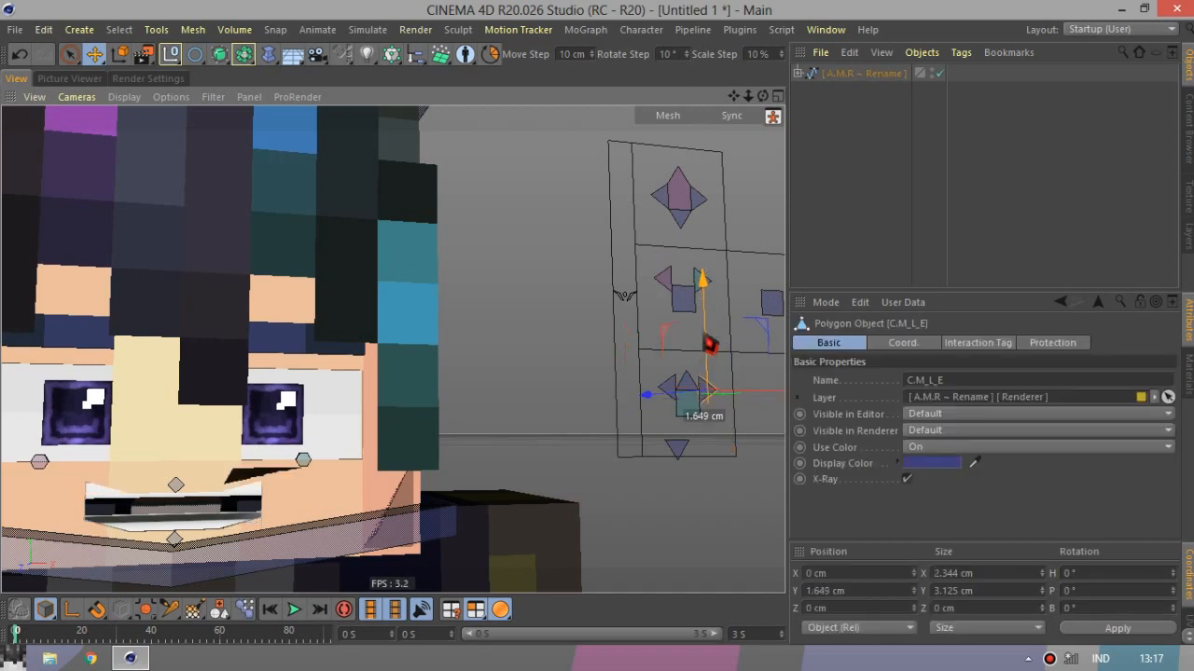
Try sliding the upper mouth control C.M_E about 3.1 cm along X, and undo the move.
drag(763, 96, 407, 496)
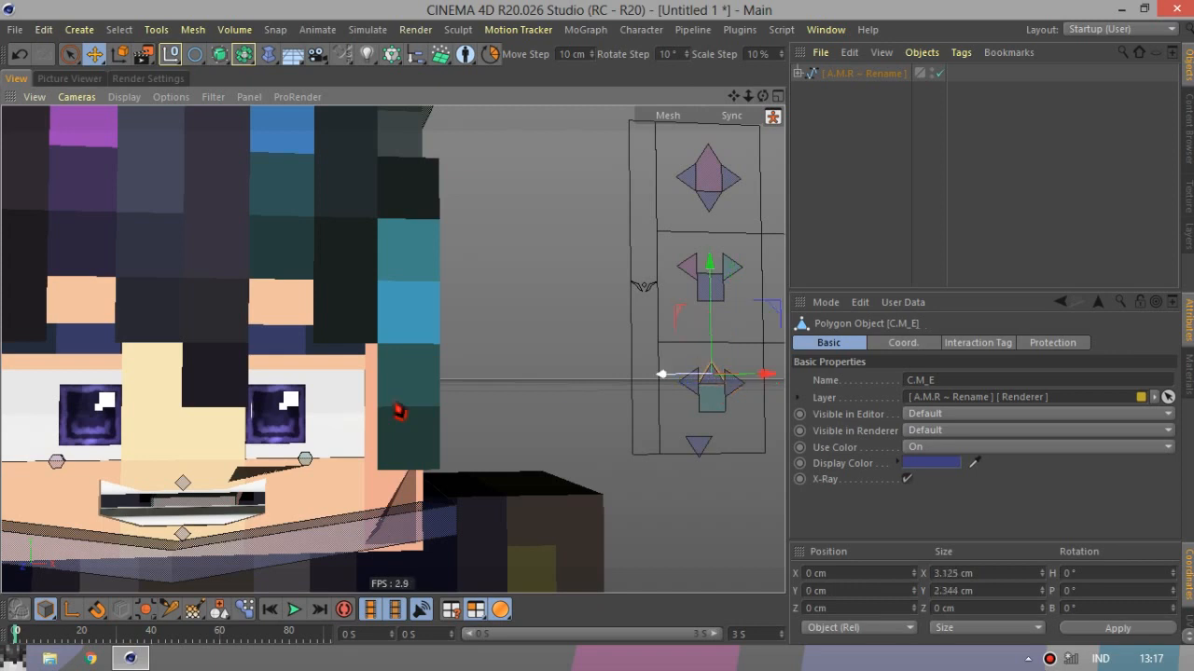
scroll(469, 391, down, 1)
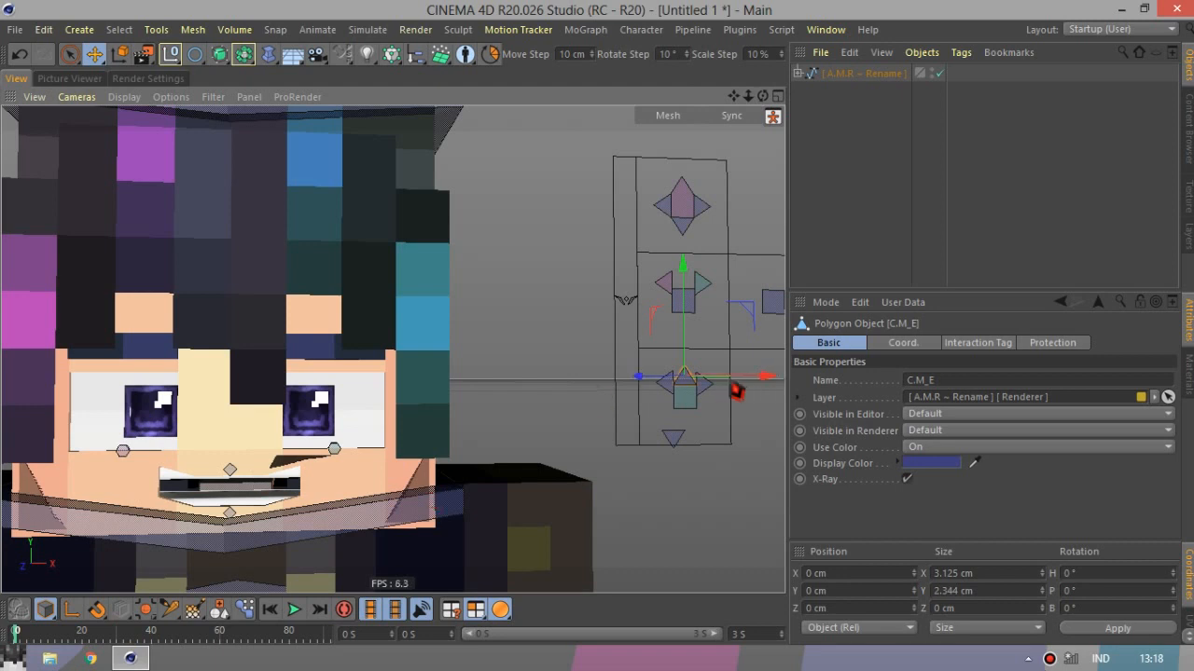
drag(728, 390, 762, 410)
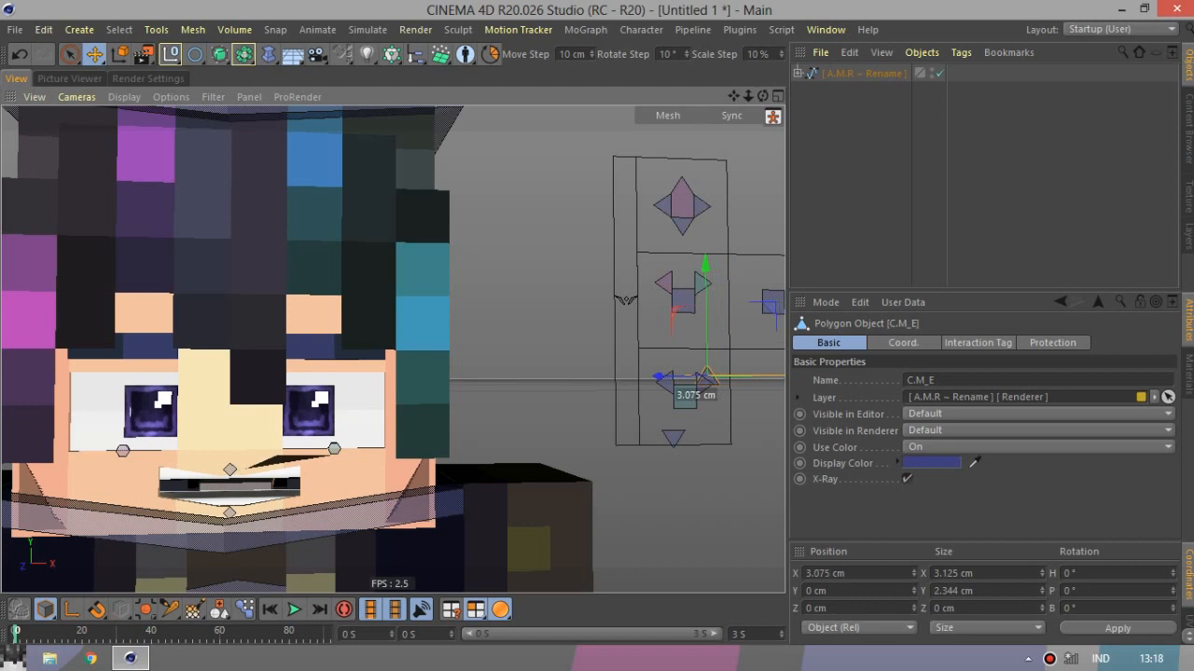
click(76, 59)
click(16, 56)
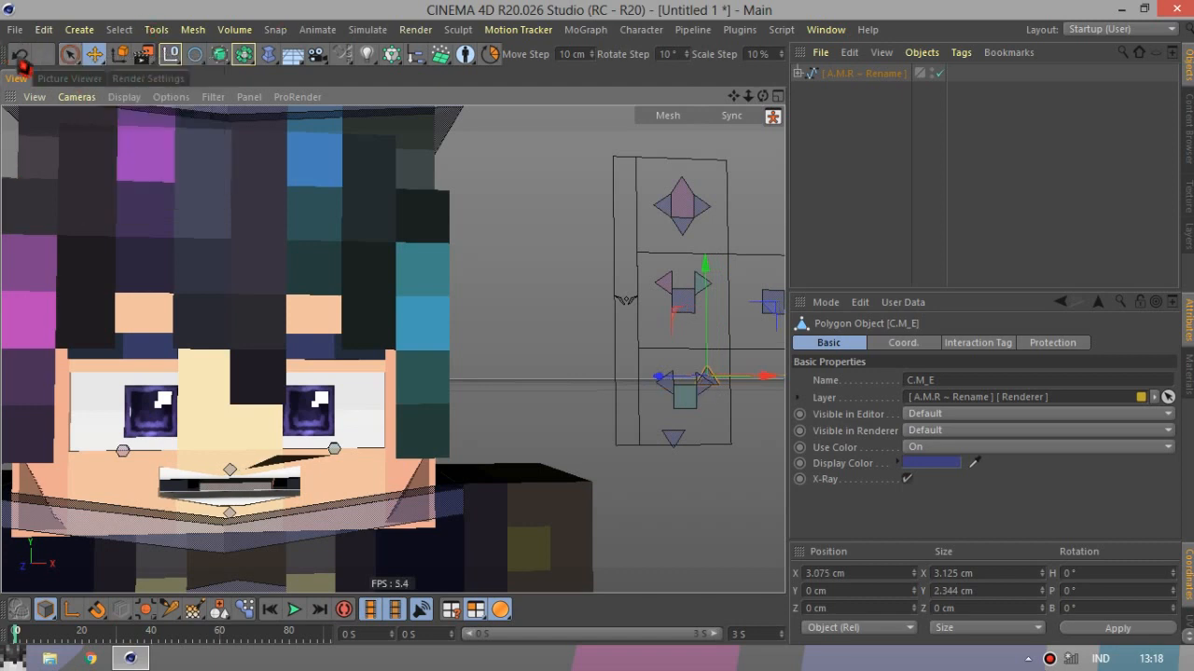
Undo the last move of the upper mouth control C.M_E and deselect the face controller beside the head.
click(16, 56)
click(619, 300)
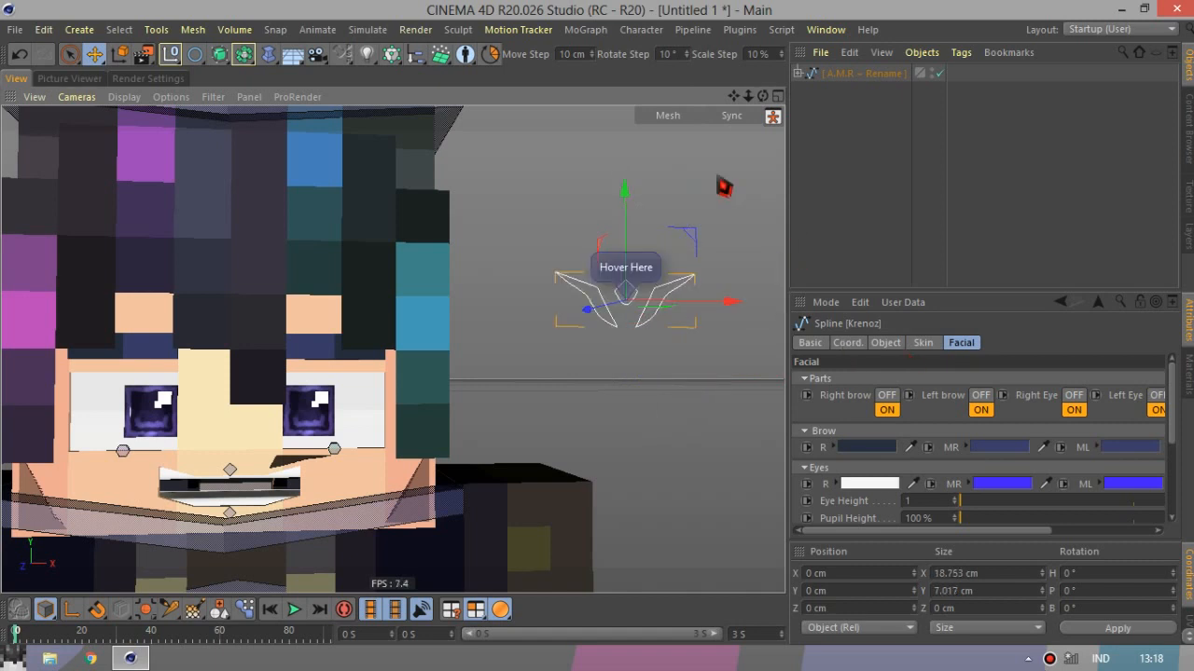
click(716, 178)
Try lowering the head's top control P_S&S by about 7.3 cm to squash the head, and undo the move.
scroll(715, 179, down, 8)
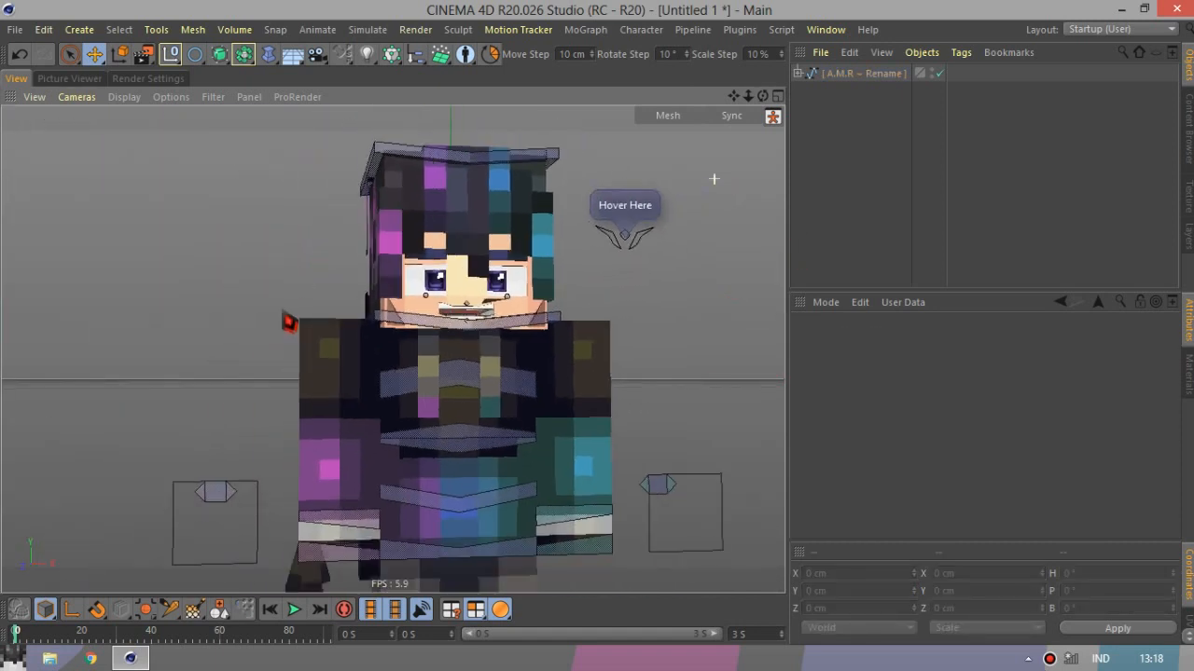
scroll(288, 319, down, 2)
scroll(319, 296, down, 1)
scroll(345, 501, up, 2)
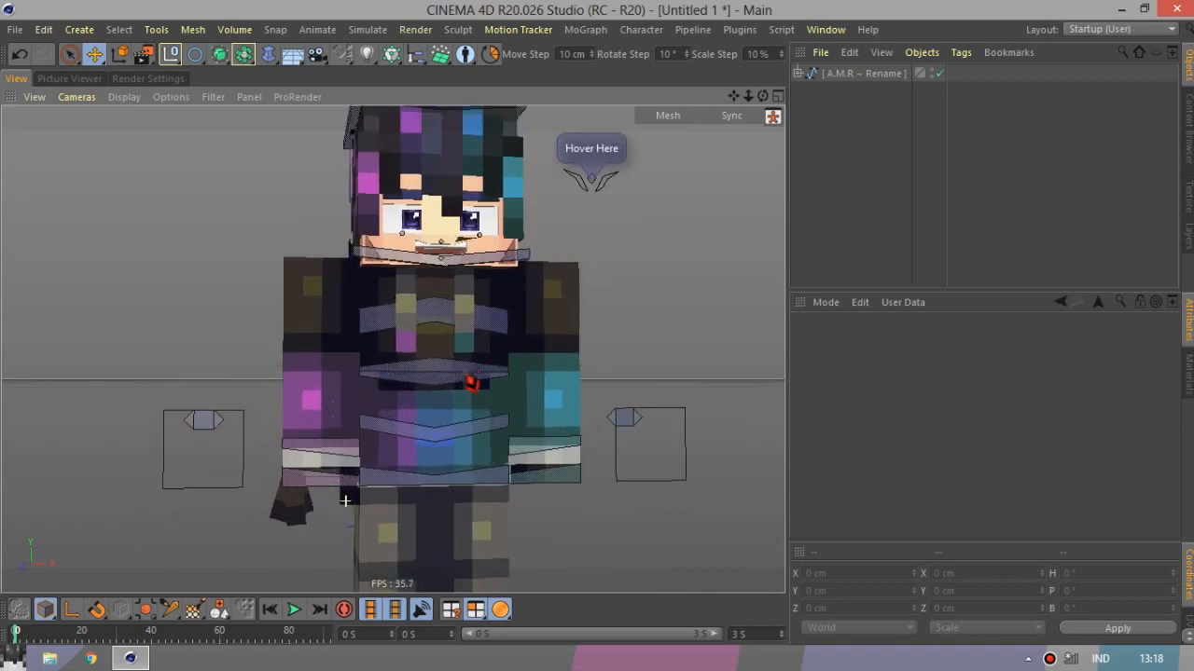
scroll(462, 369, down, 2)
scroll(461, 368, up, 2)
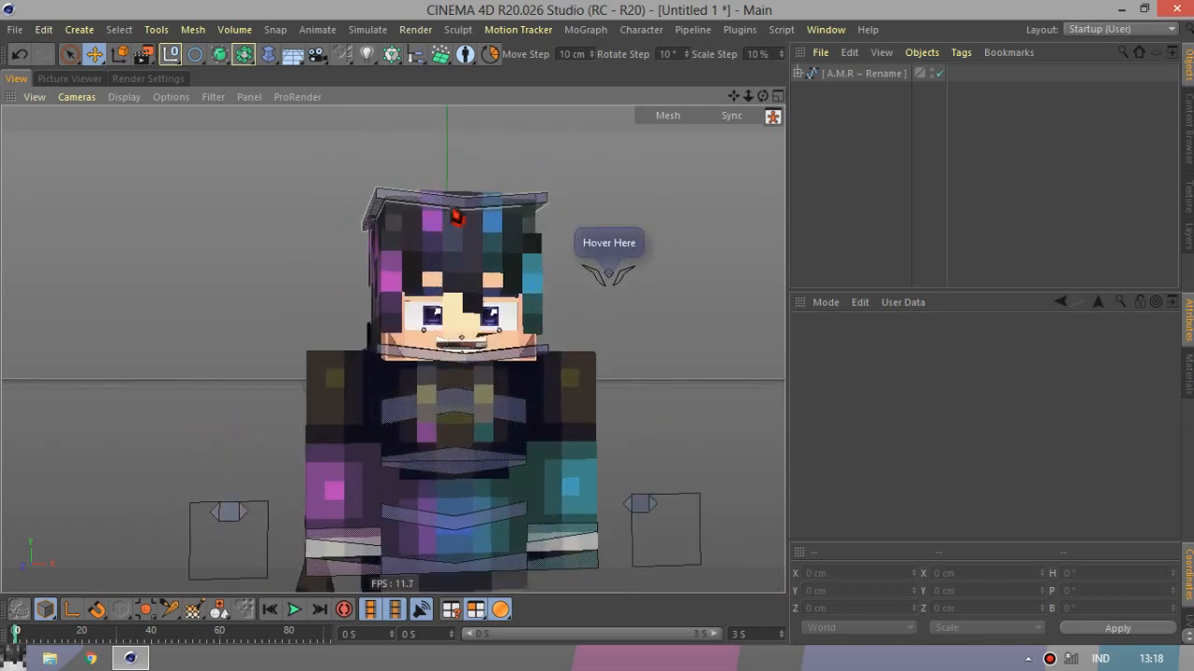
click(454, 197)
drag(456, 143, 455, 180)
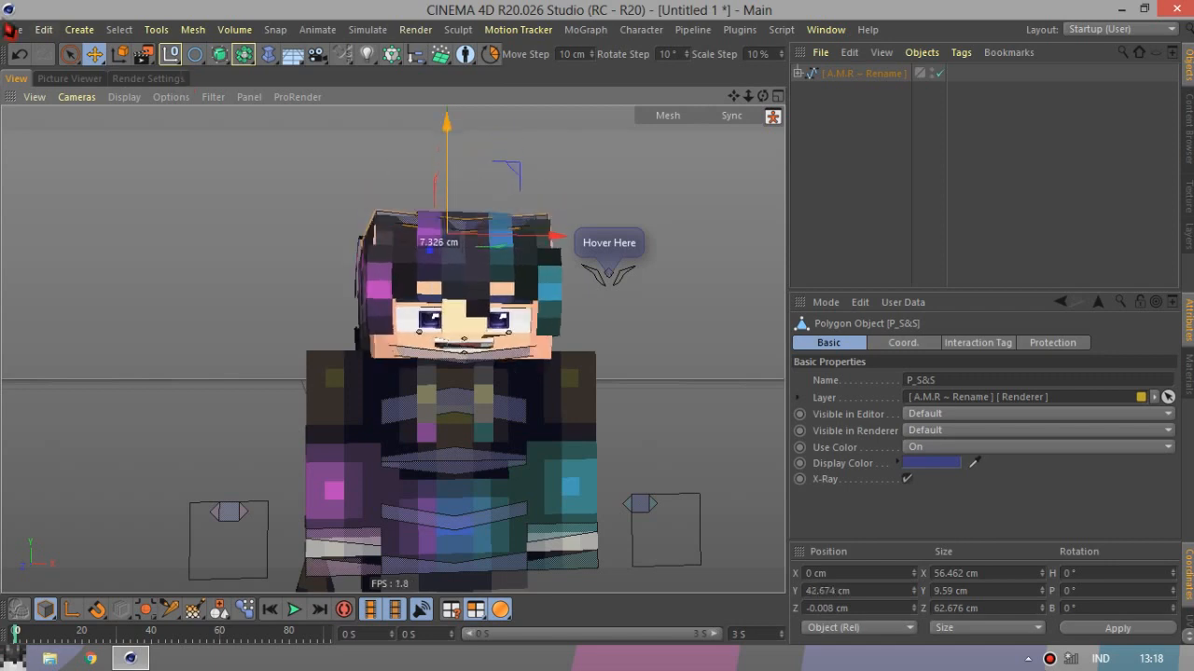
click(20, 53)
Try moving and rotating the cheek control P_REC below the eye on the purple-haired side, and undo the changes.
scroll(451, 336, up, 2)
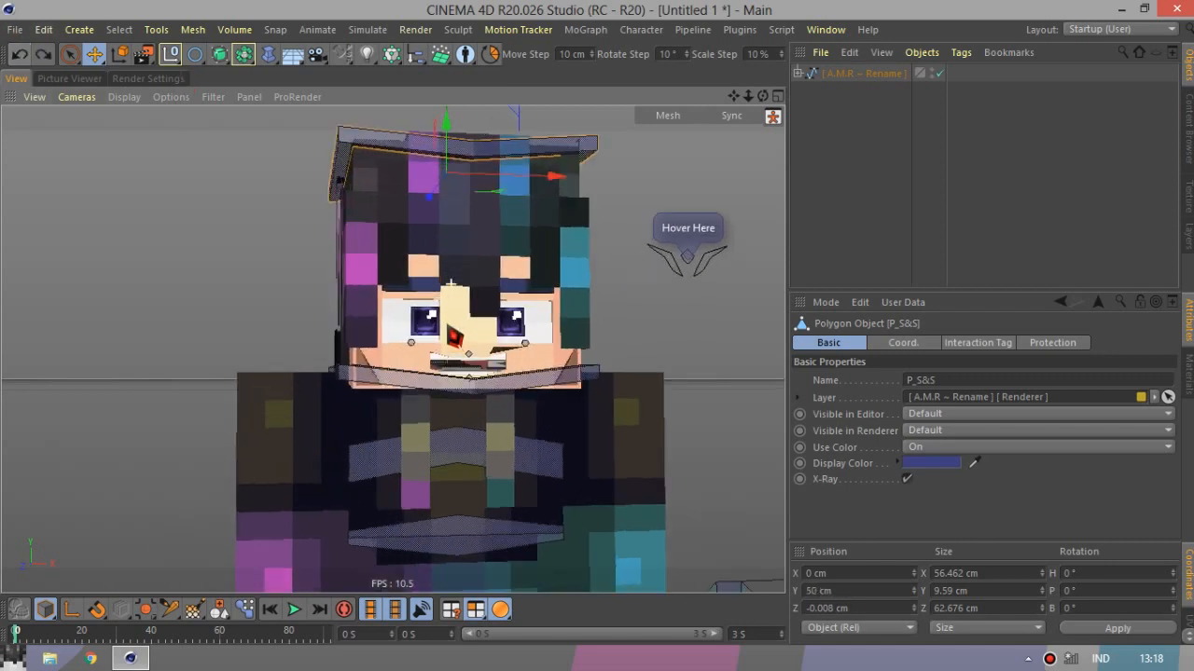
scroll(450, 283, up, 2)
scroll(450, 282, up, 2)
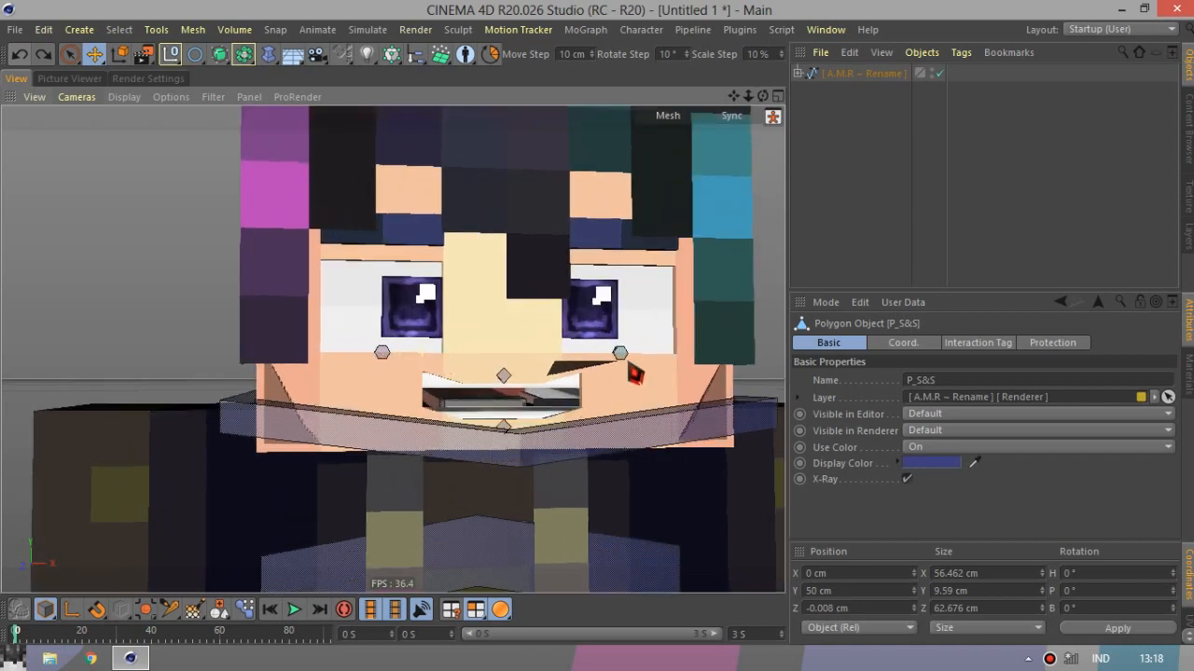
click(388, 352)
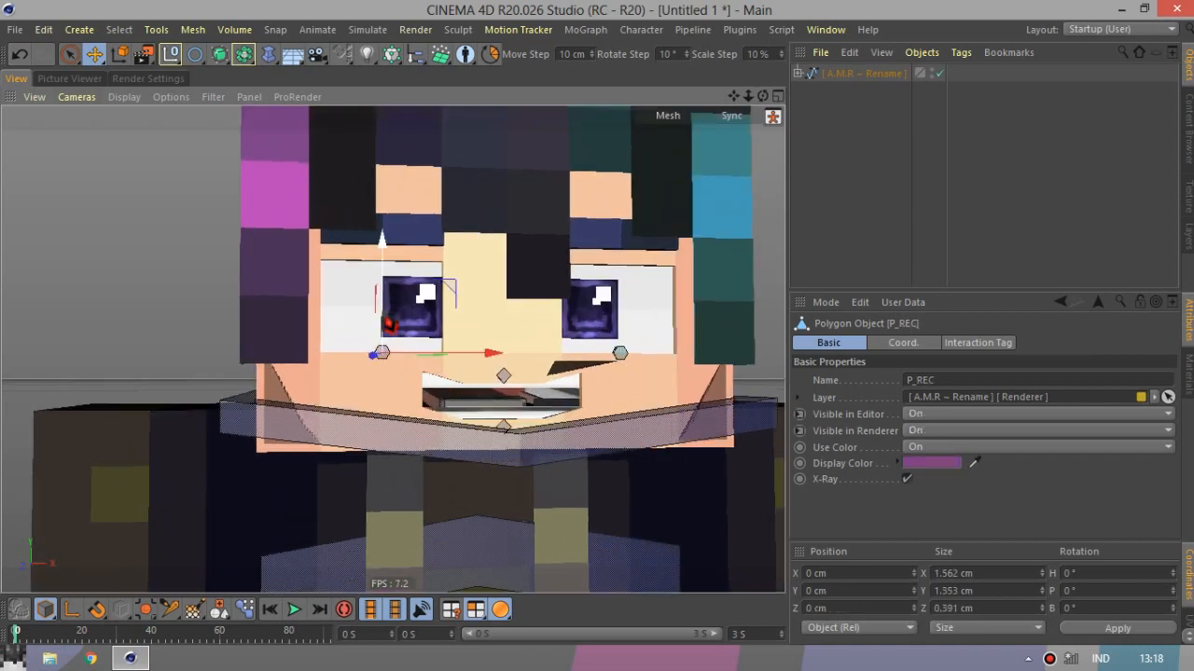
drag(388, 323, 390, 285)
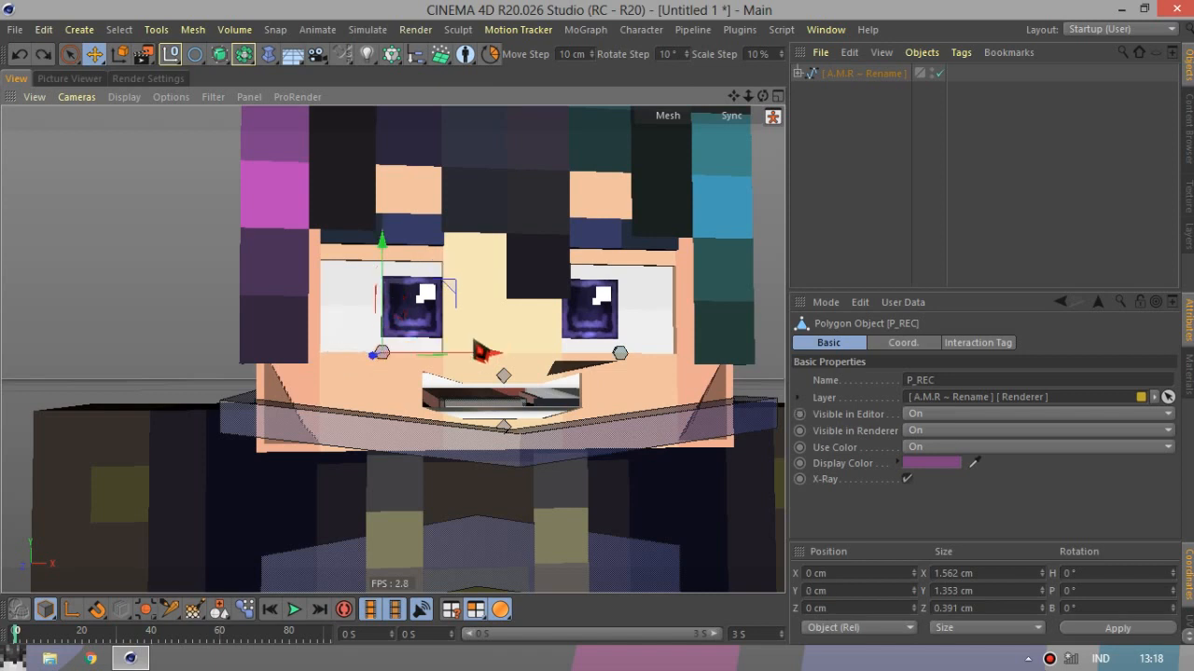
key(r)
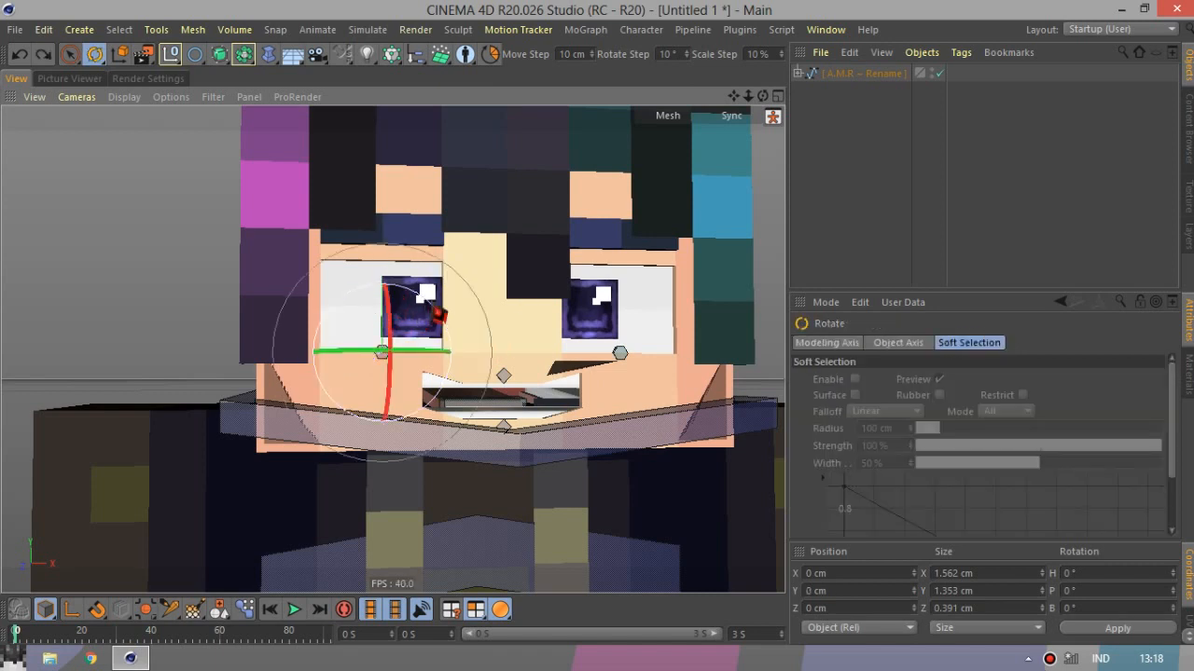
mouse_move(438, 315)
mouse_down()
mouse_move(439, 324)
mouse_move(439, 310)
mouse_up()
Try raising the upper lip control about 1.1 cm and rotating its bank to about -9.1°, undoing each change.
scroll(530, 394, up, 4)
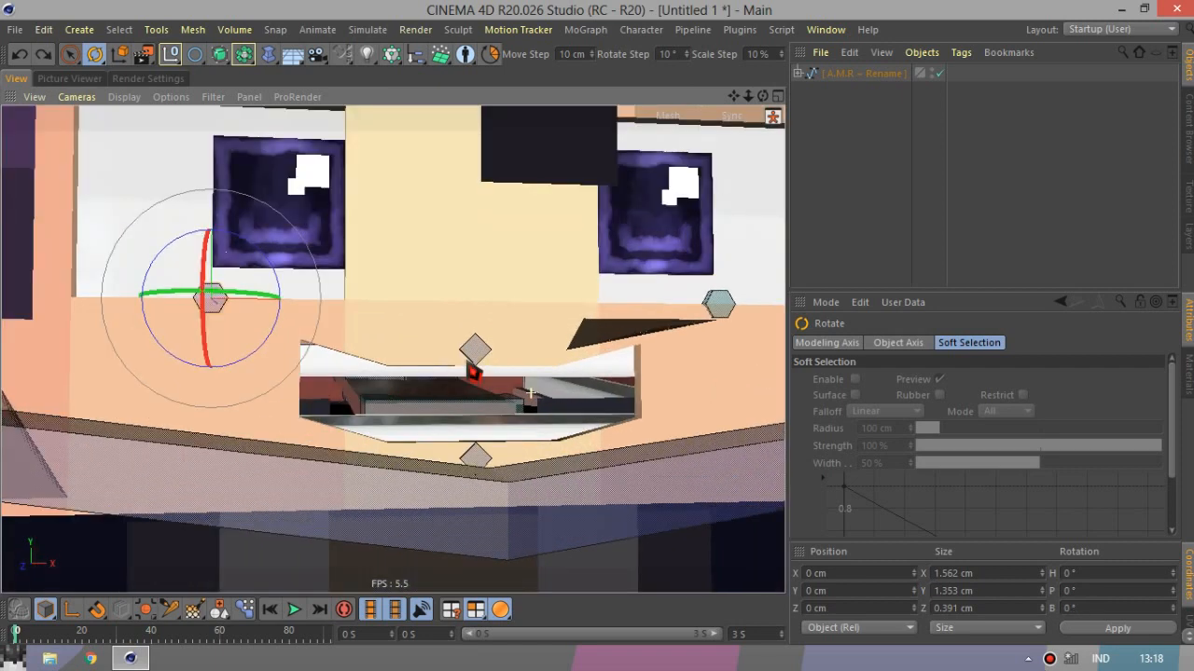
click(476, 352)
key(e)
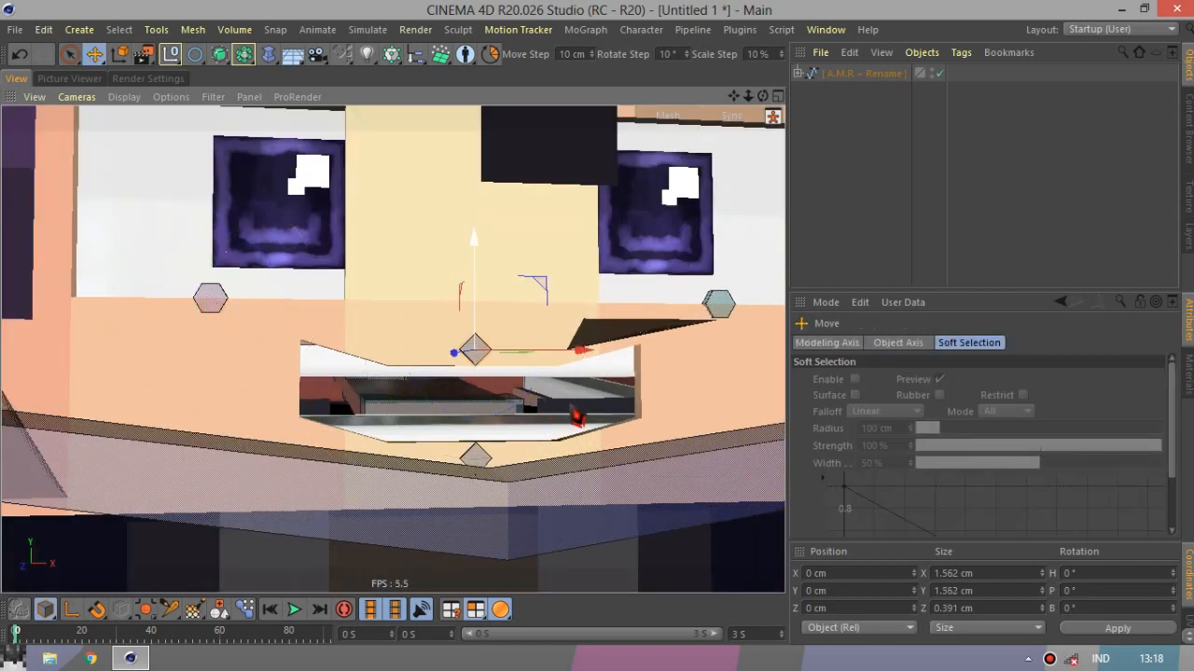
drag(475, 351, 473, 329)
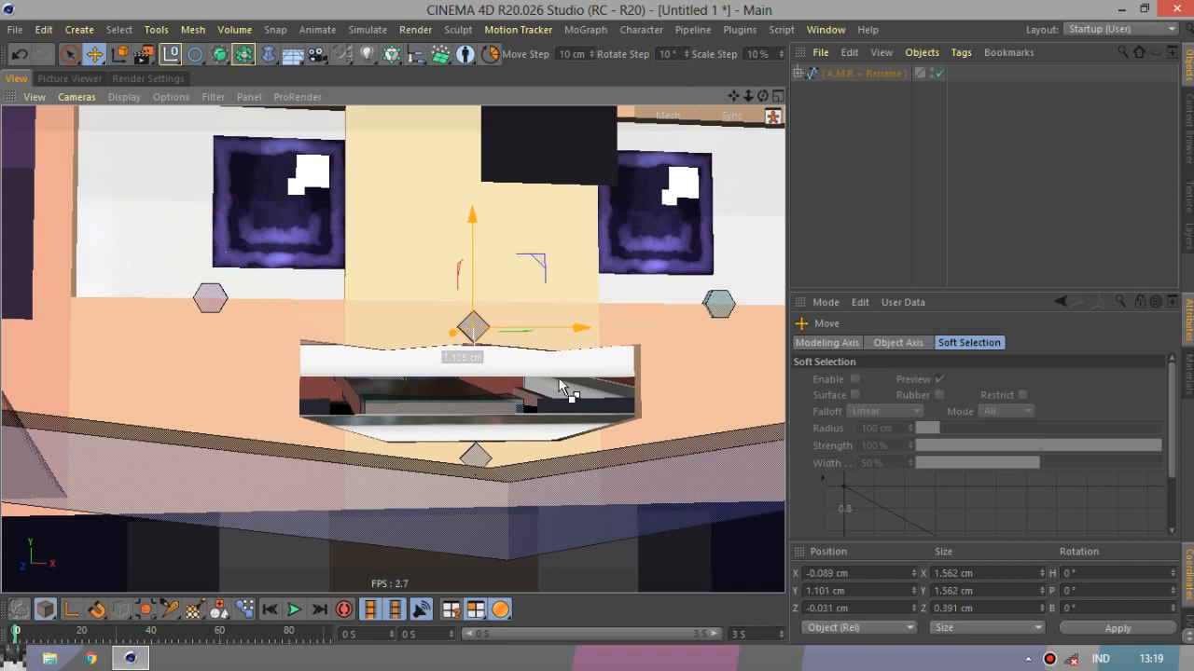
key(ctrl+z)
key(r)
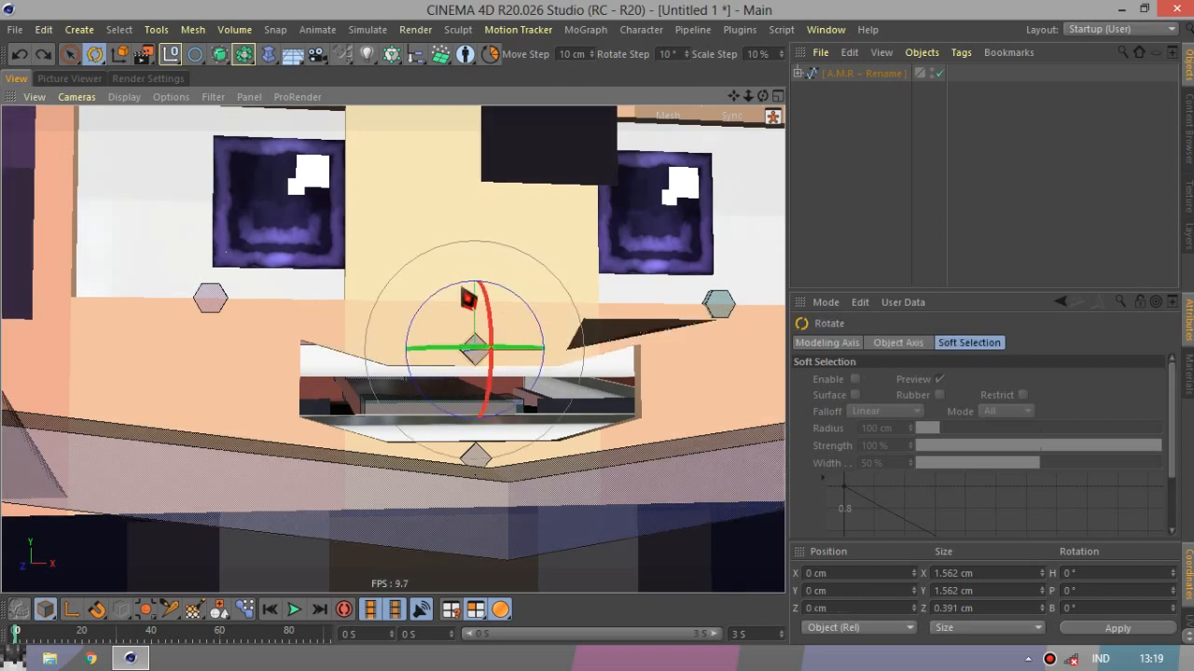
drag(459, 297, 459, 295)
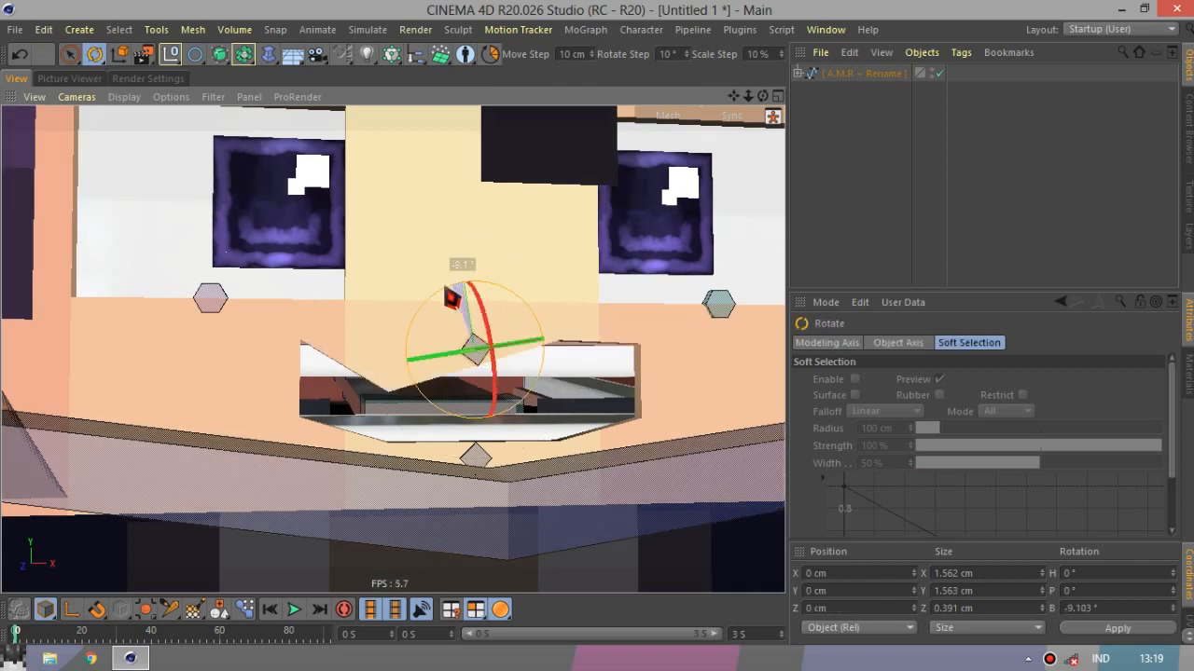
key(ctrl+z)
Try rotating the head freely with the P.Head control at the neck, and undo the rotation.
scroll(362, 420, up, 4)
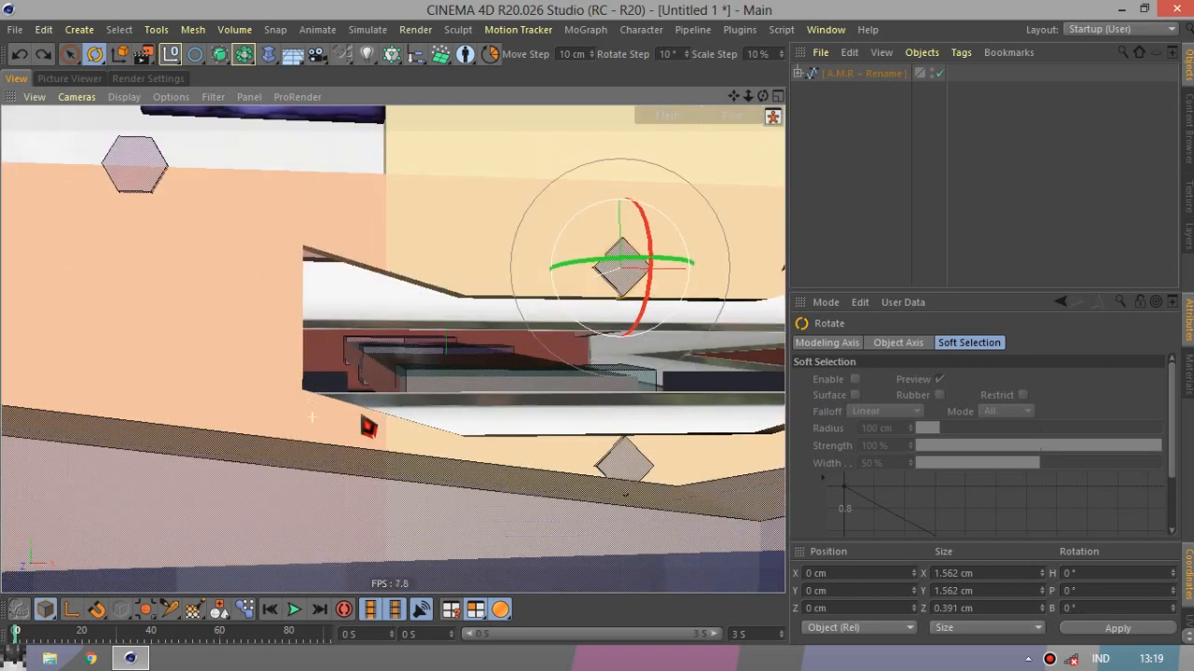
scroll(368, 426, up, 2)
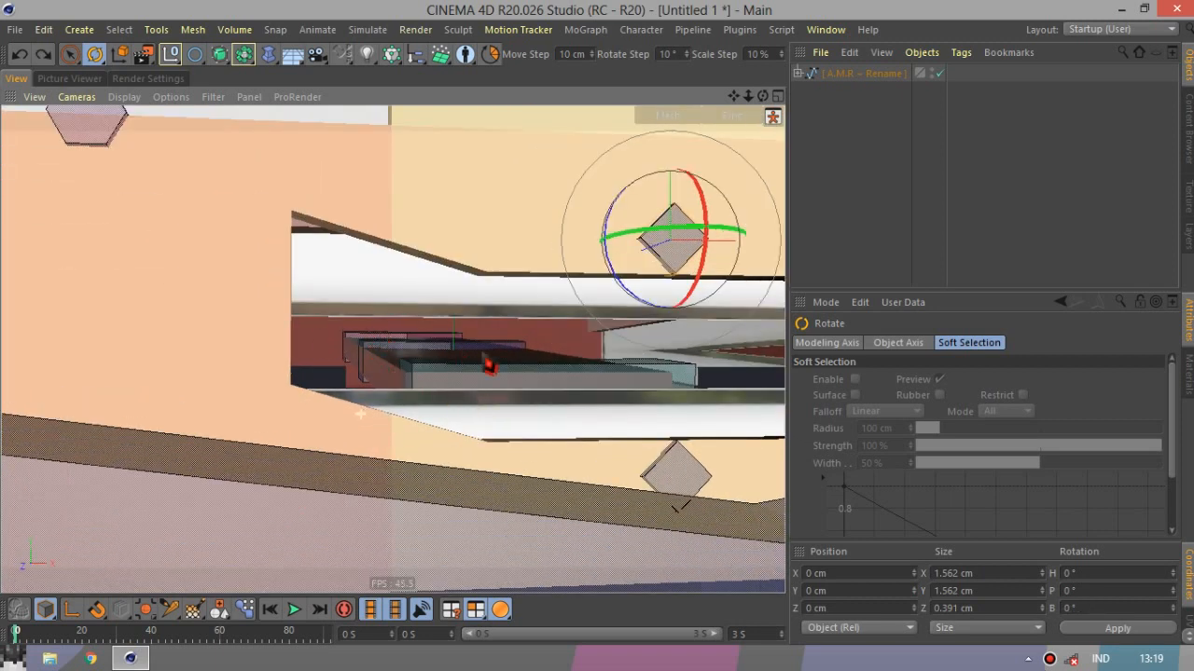
scroll(360, 413, down, 6)
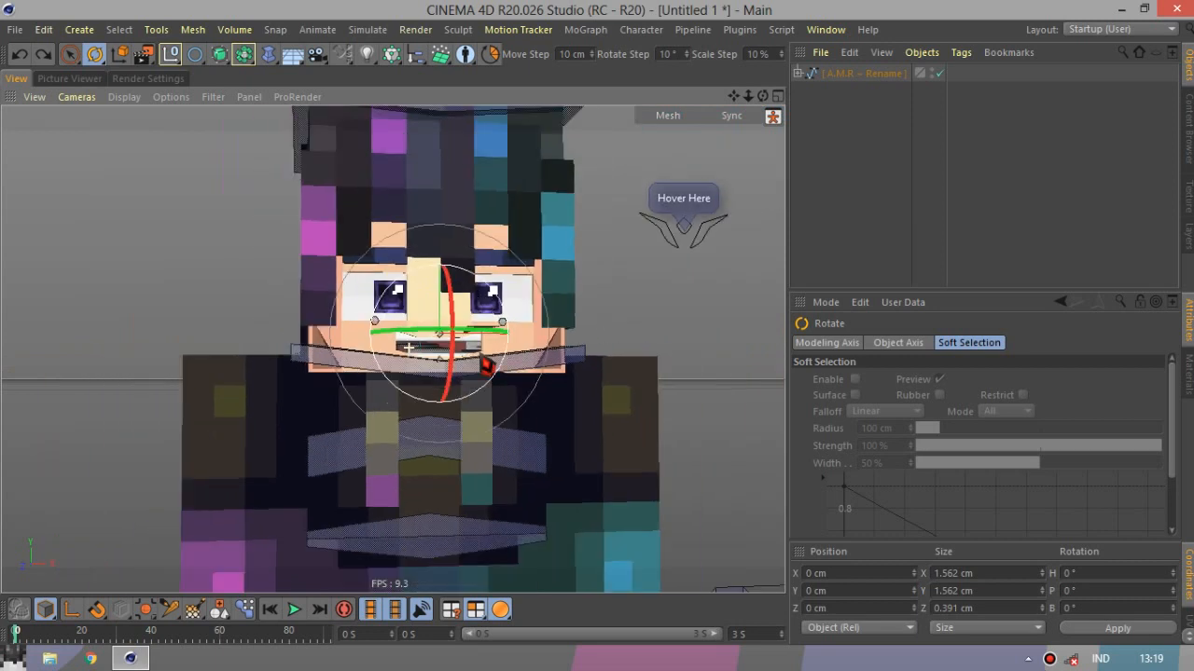
click(409, 348)
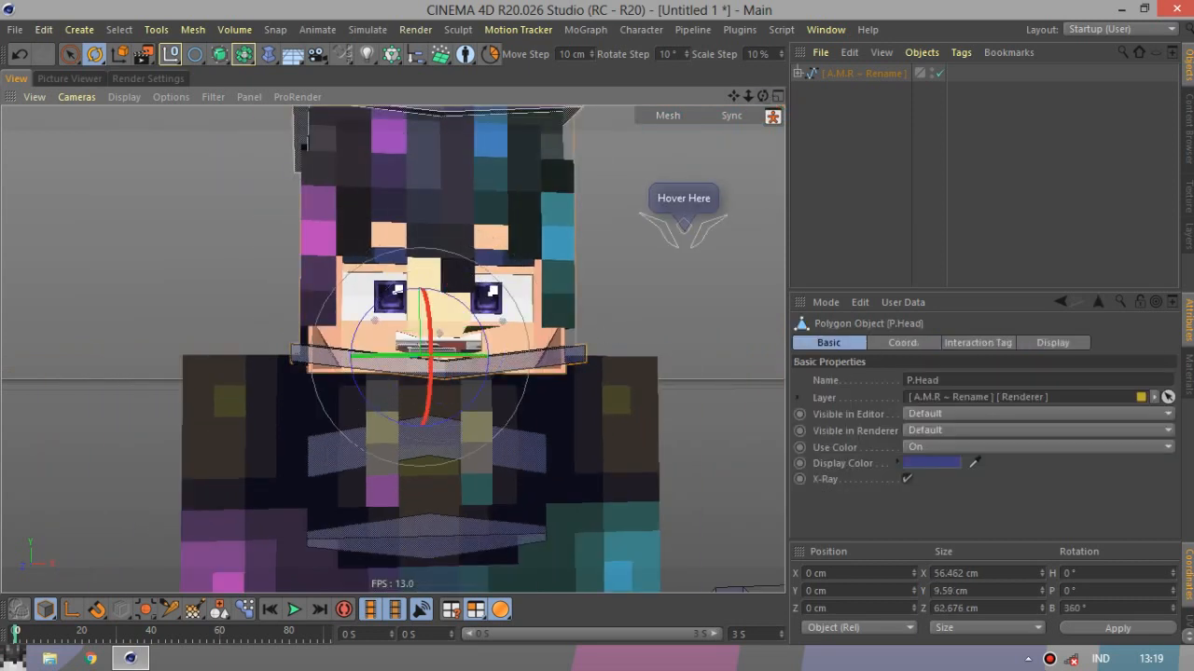
alt+drag(398, 291, 387, 300)
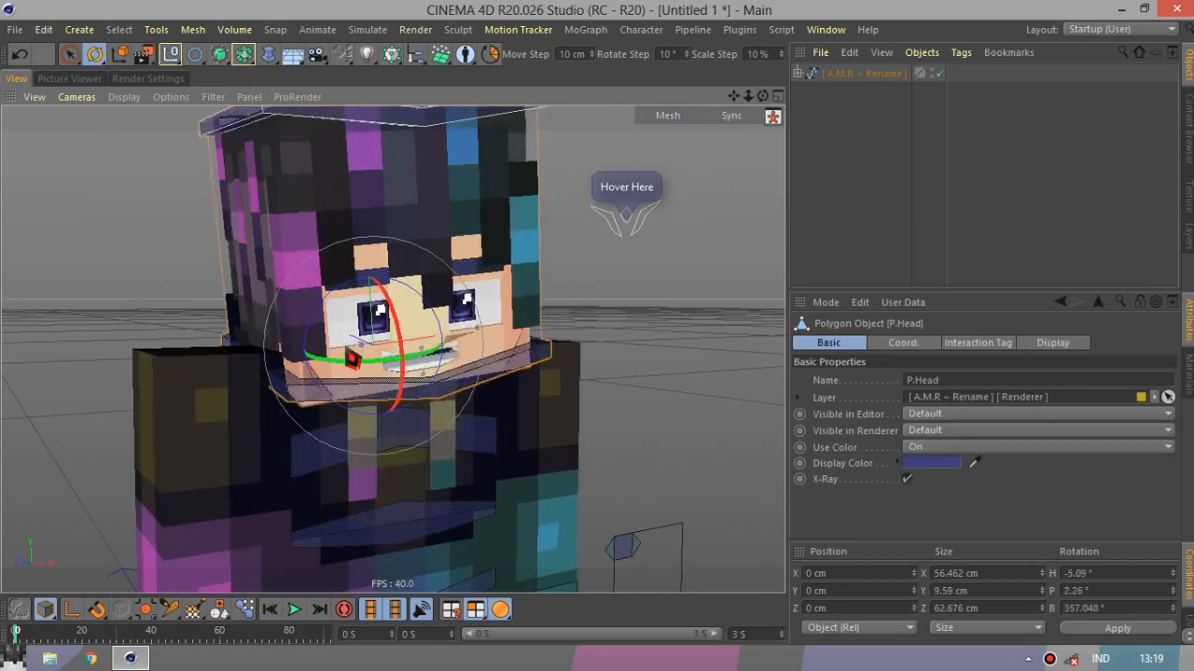
key(ctrl+z)
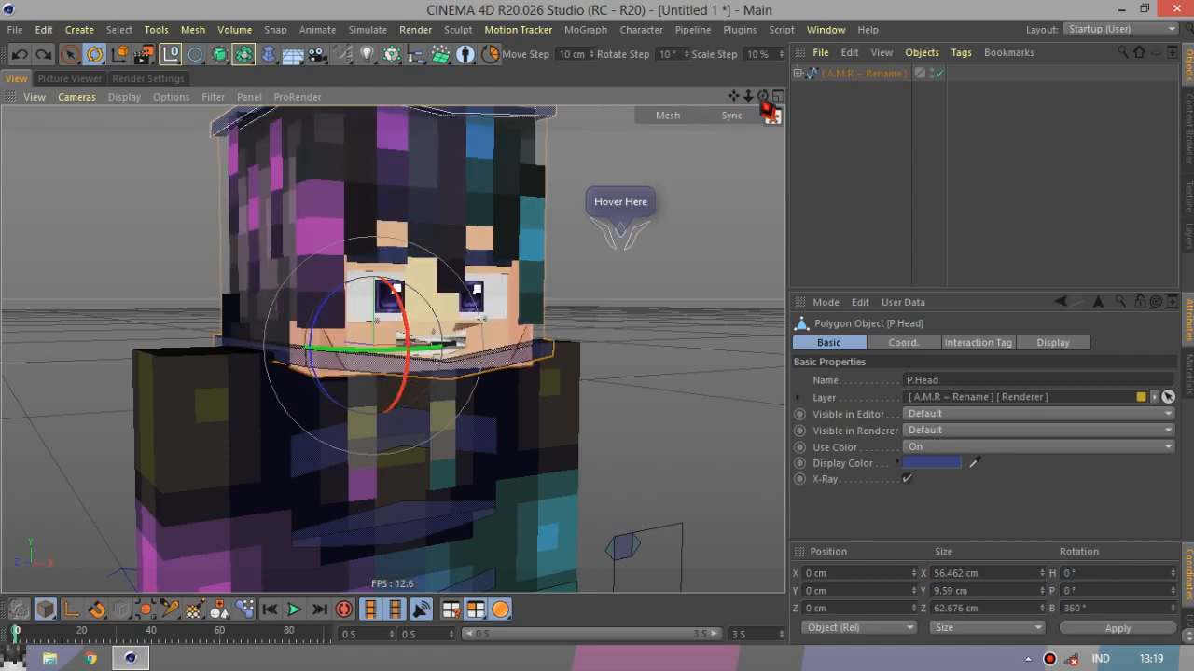
Try sliding the upper body control C.BodyT along X and rotating it to lean the torso forward, undoing each change.
drag(763, 97, 707, 69)
scroll(416, 432, down, 3)
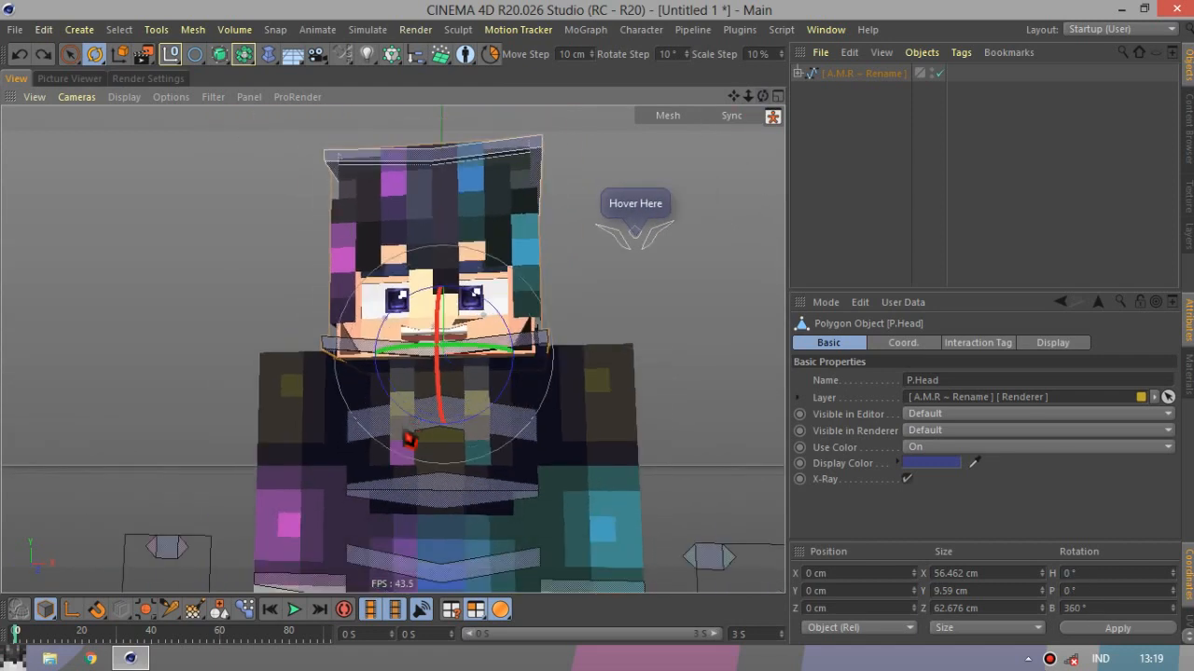
click(372, 431)
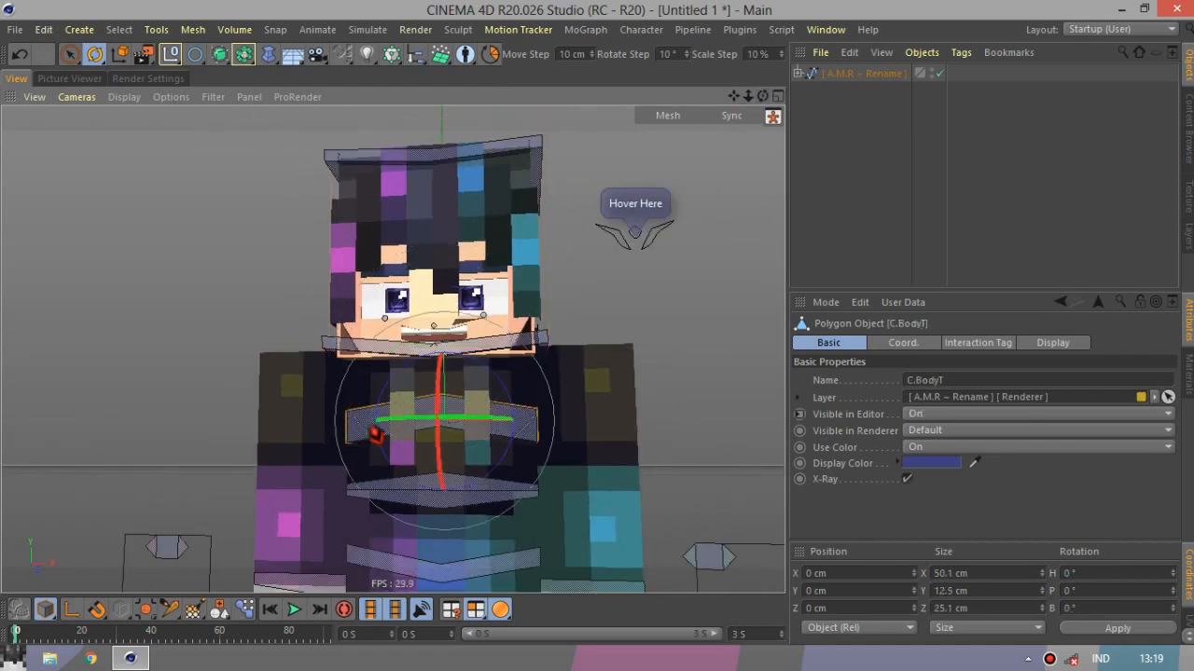
key(e)
scroll(498, 322, down, 3)
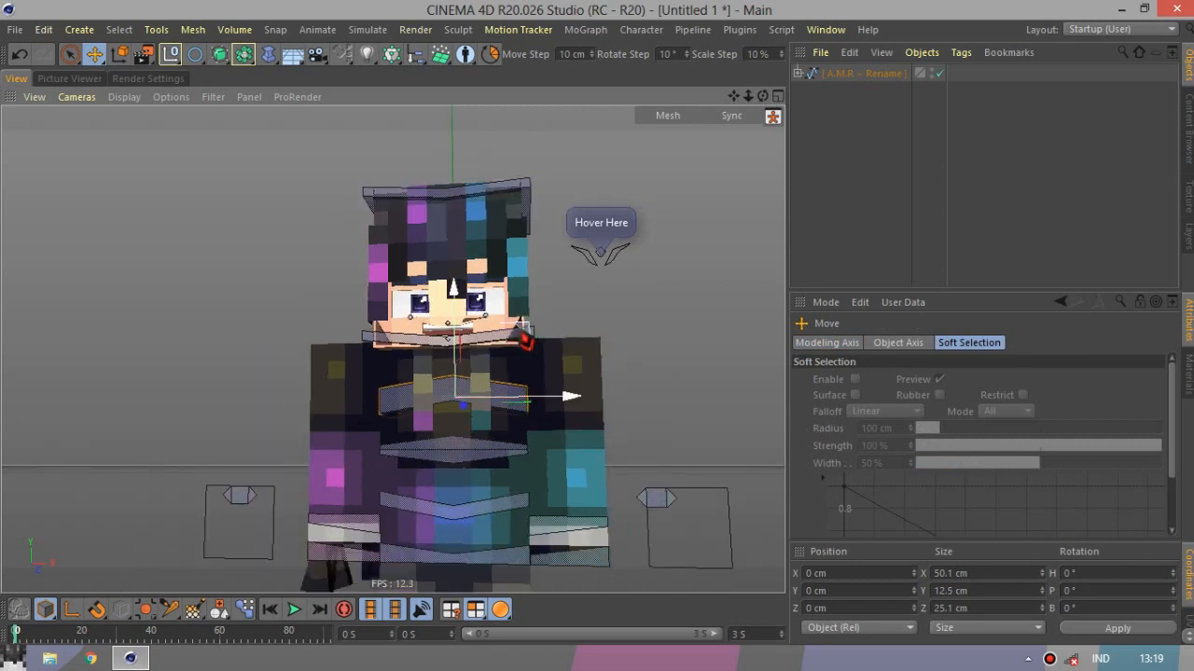
drag(521, 331, 561, 337)
click(23, 56)
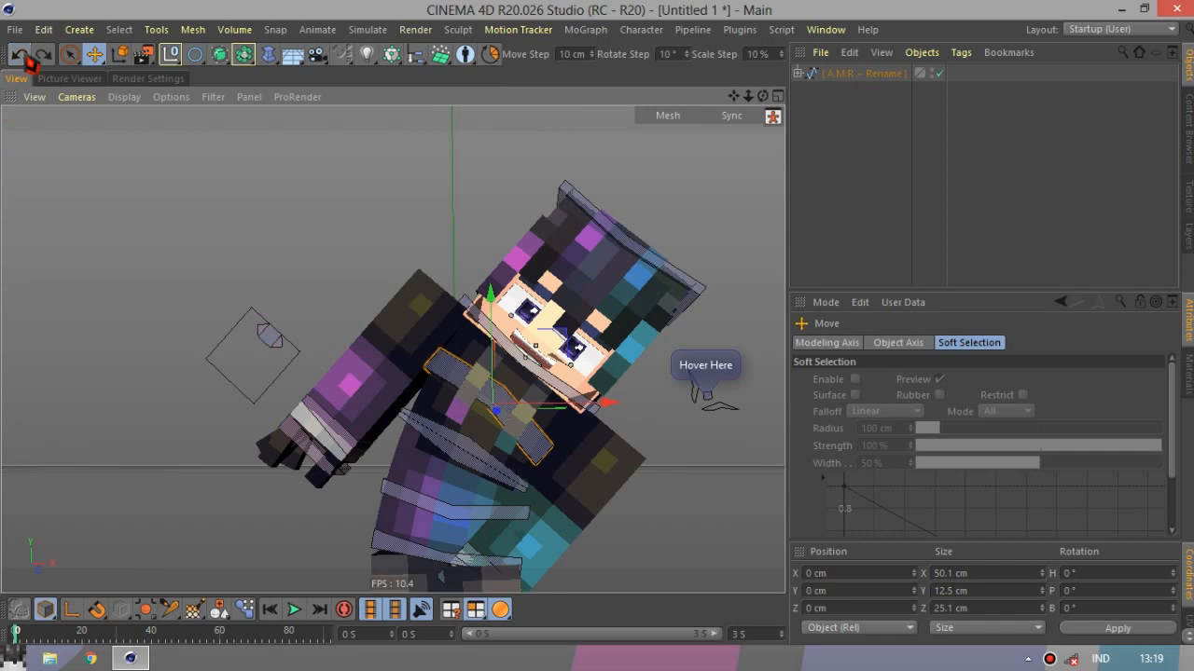
key(r)
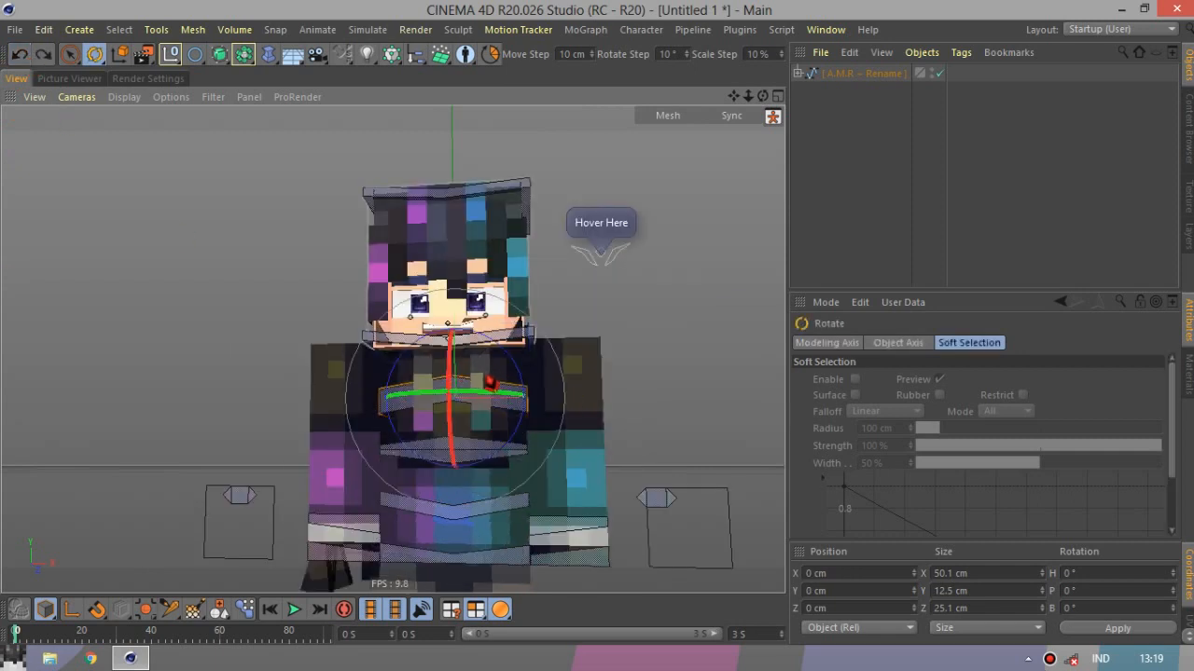
drag(454, 410, 447, 459)
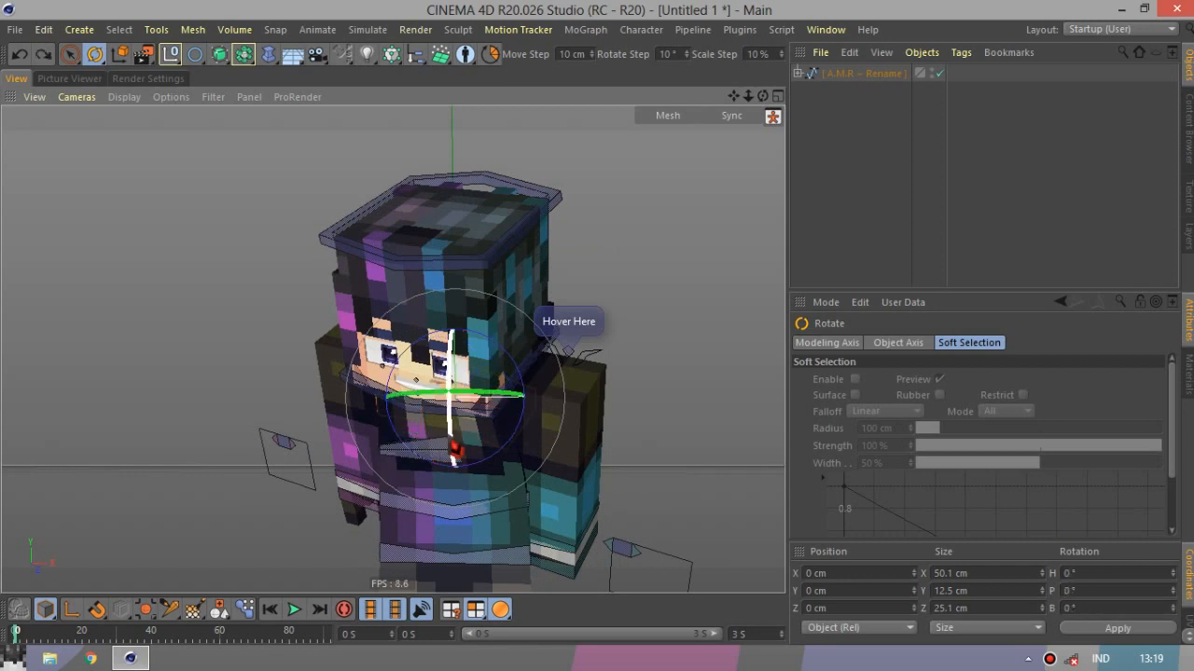
key(ctrl+z)
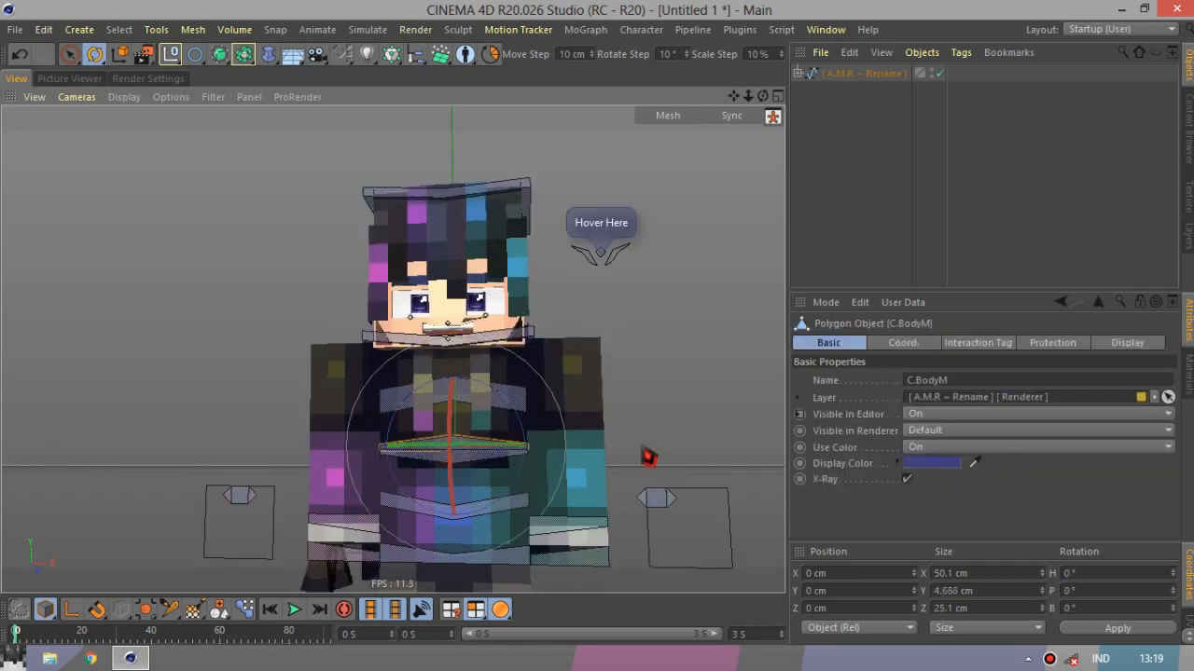
Try moving the middle body control C.BodyM at the waist, and undo the move.
key(e)
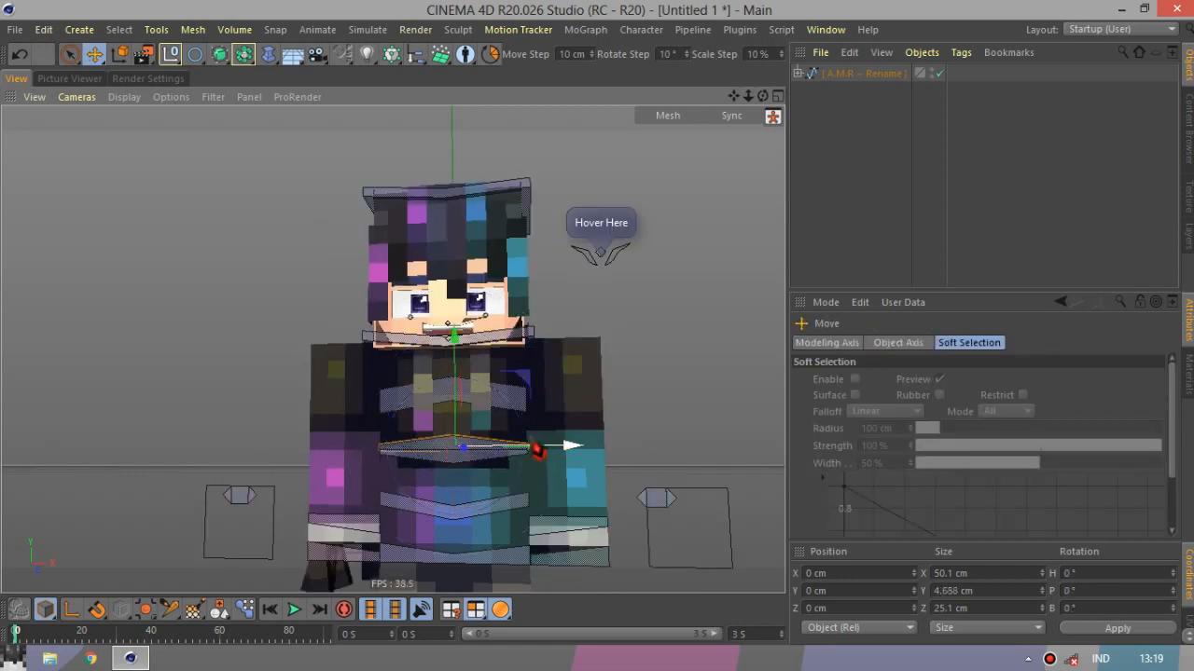
drag(549, 459, 524, 483)
key(ctrl+z)
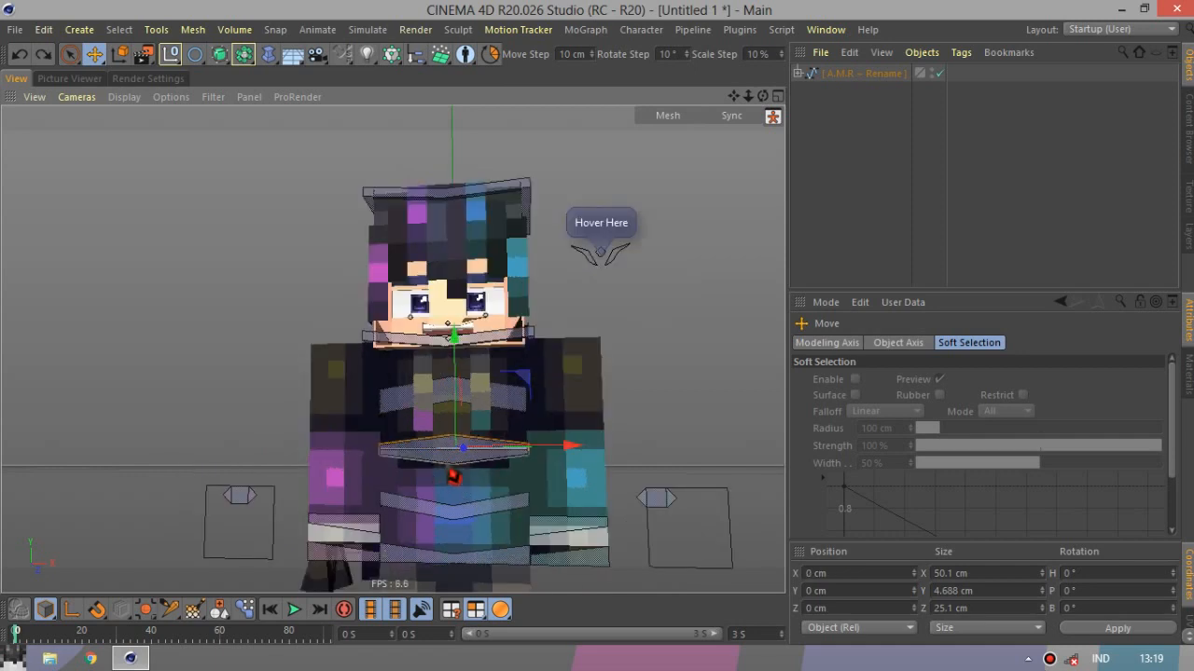
Try moving the body control C.BodyC sideways and rotating it to about H -11.2°, P 30.3°, B 9.6°, undoing each change.
click(452, 476)
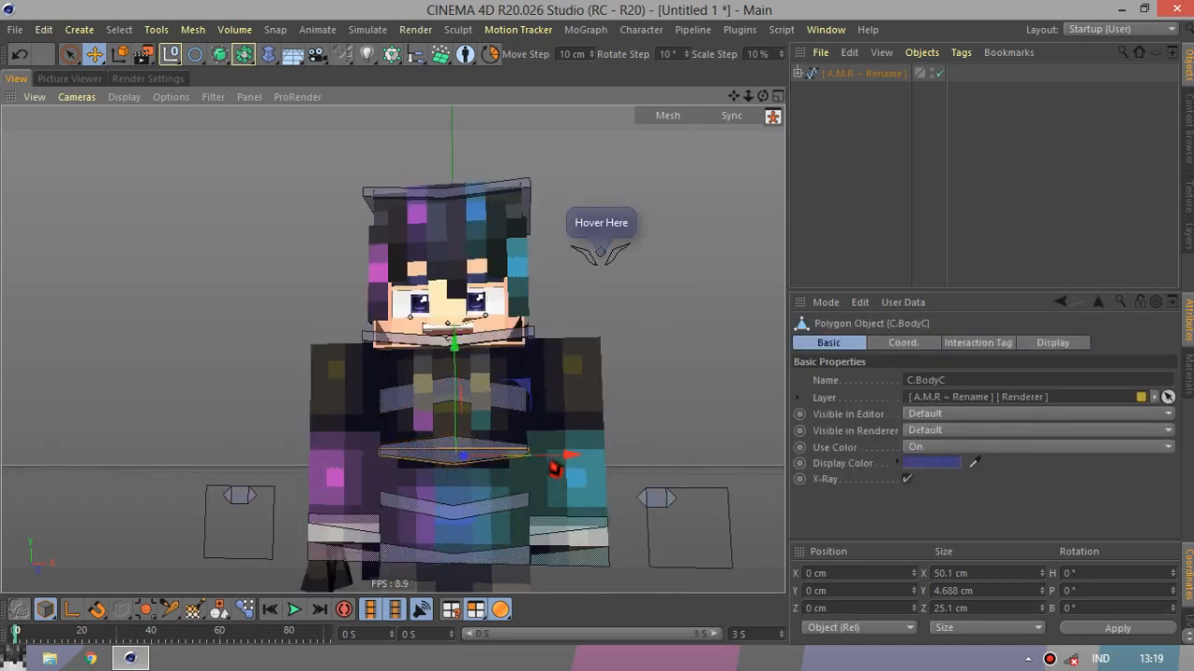
drag(565, 472, 518, 481)
key(ctrl+z)
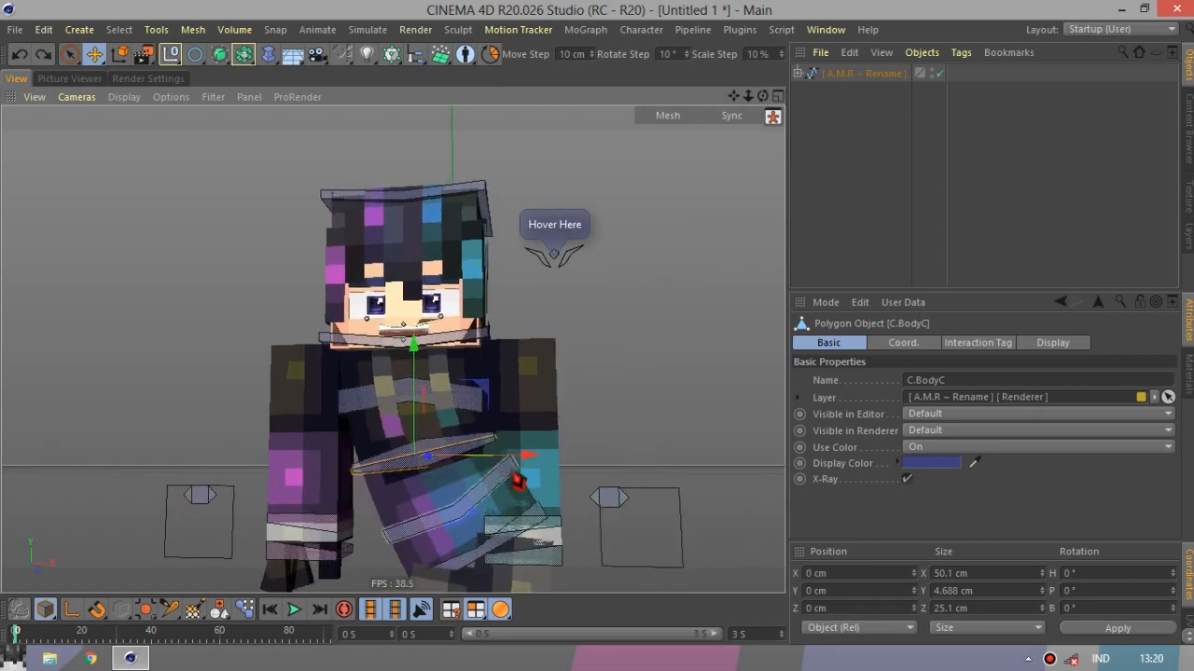
key(r)
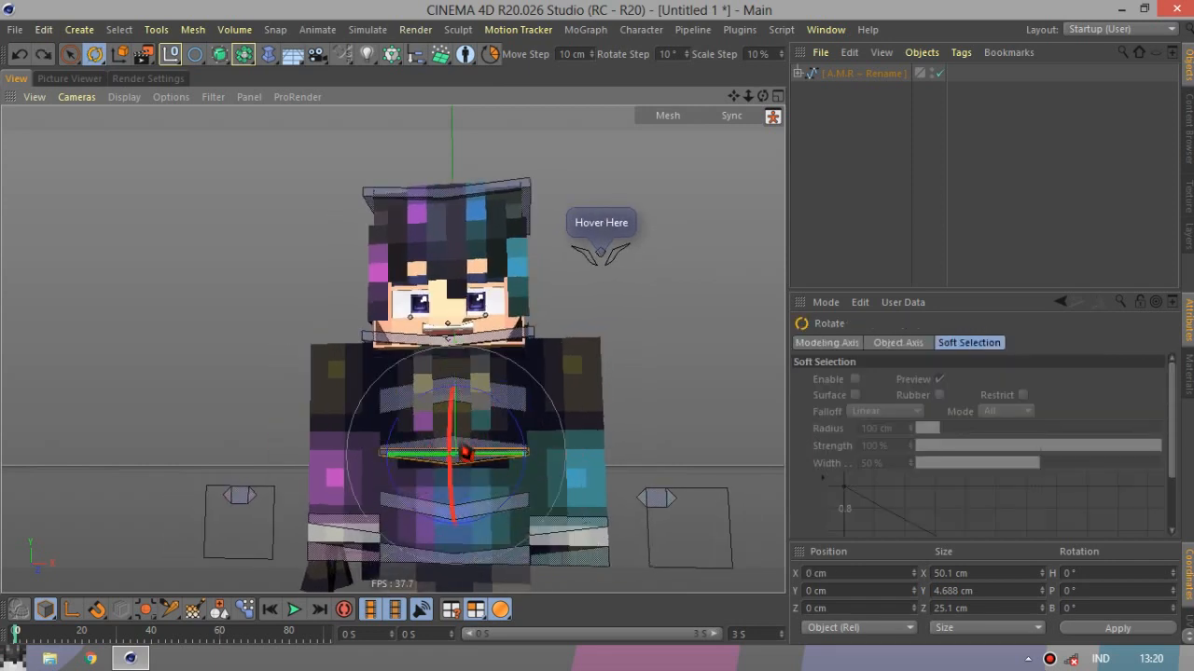
drag(465, 454, 466, 508)
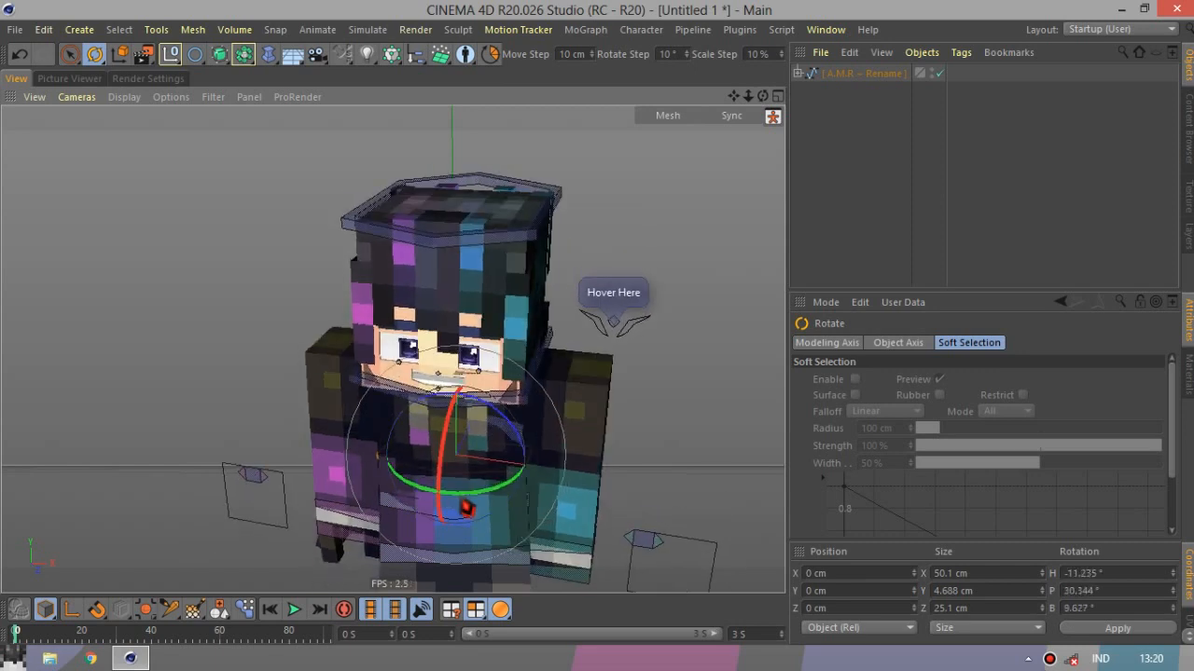
key(ctrl+z)
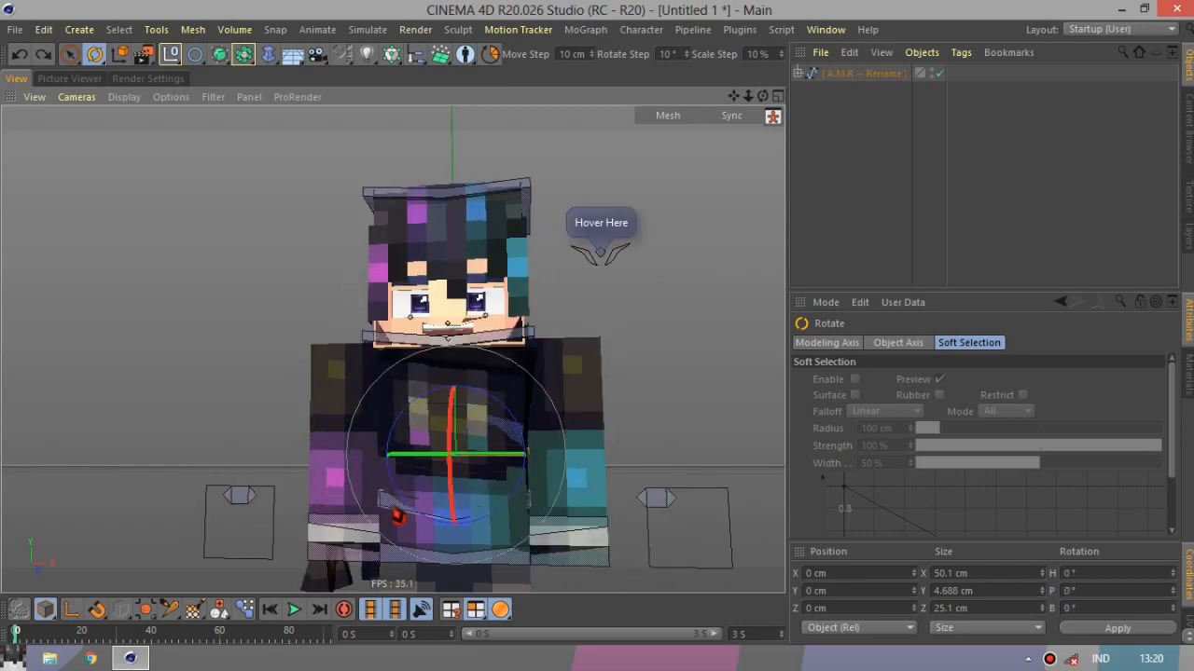
Try moving the lower torso control sideways and rotating it to about H -14.6°, P -25.2°, B -4.3°, undoing each change.
key(e)
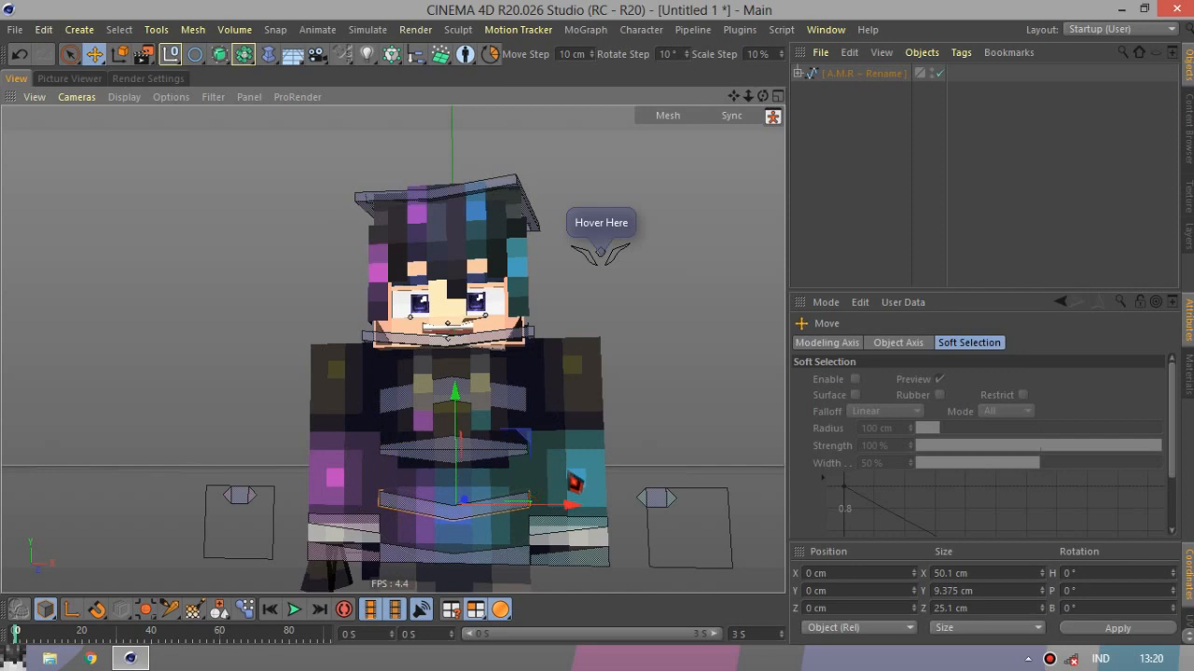
drag(568, 473, 506, 476)
key(ctrl+z)
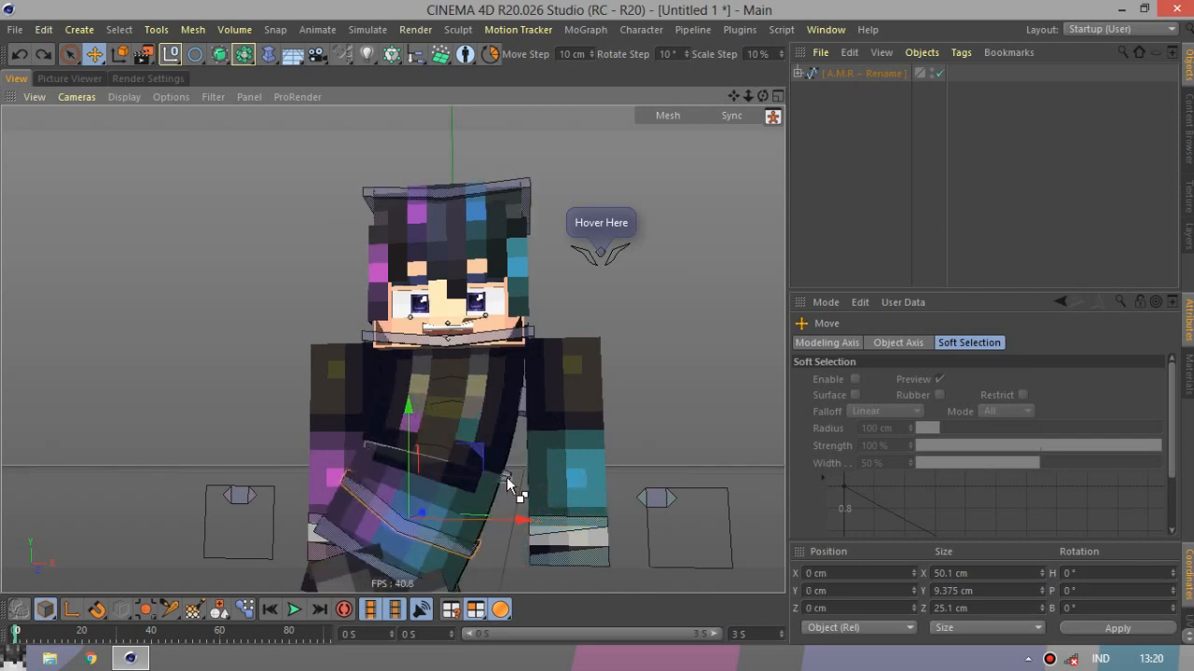
key(r)
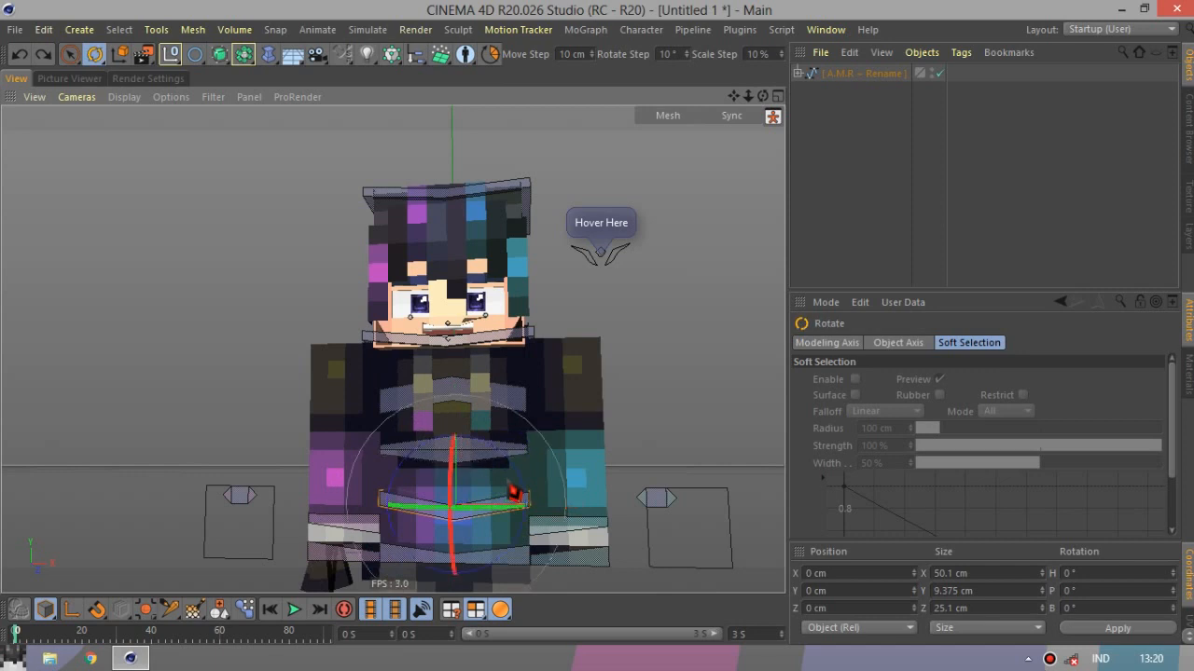
drag(473, 532, 453, 503)
key(ctrl+z)
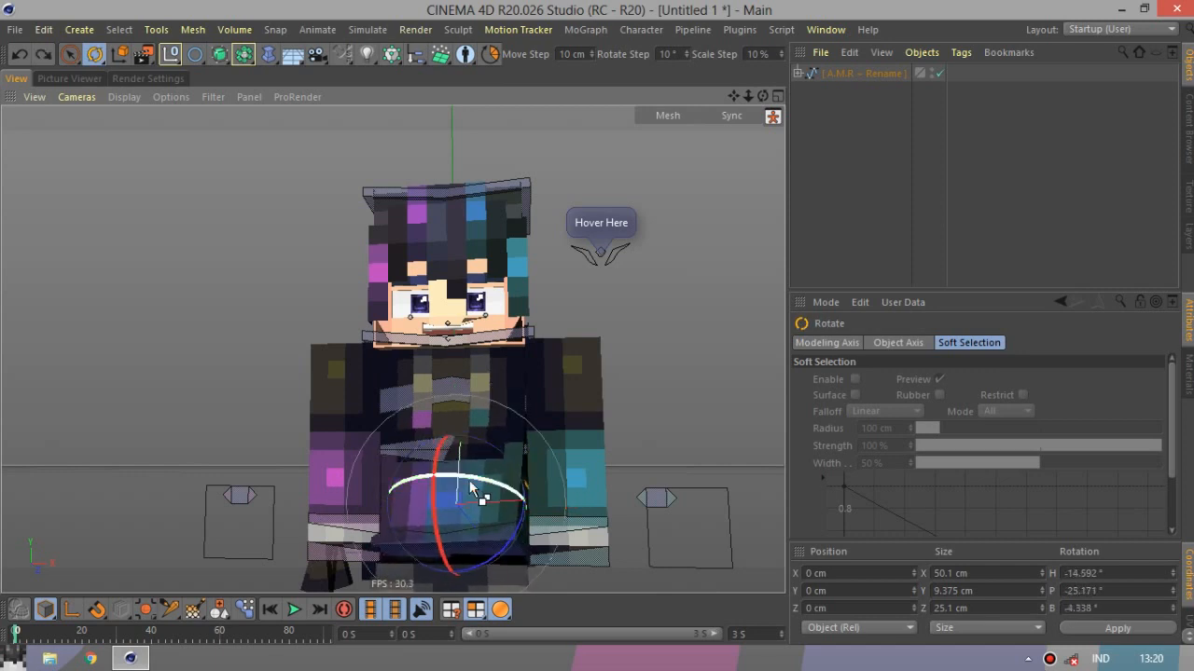
Try rotating the hip control C.BodyW and moving it to about X -22.7 cm, Y -13.2 cm, undoing each change.
click(504, 537)
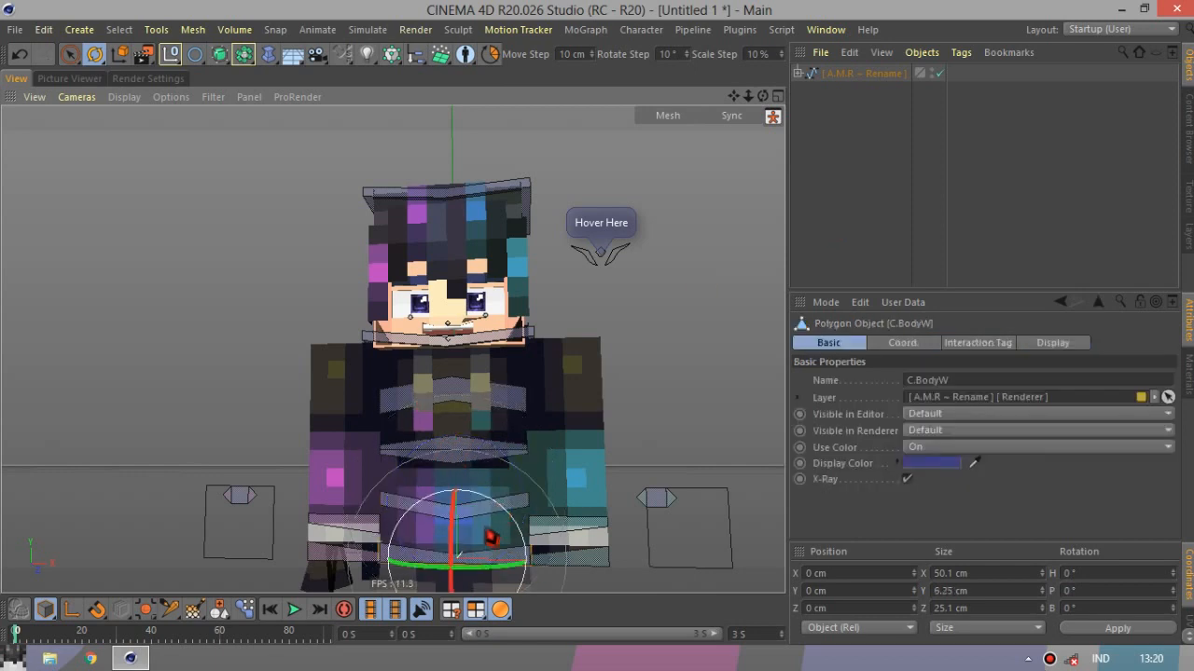
drag(463, 549, 381, 364)
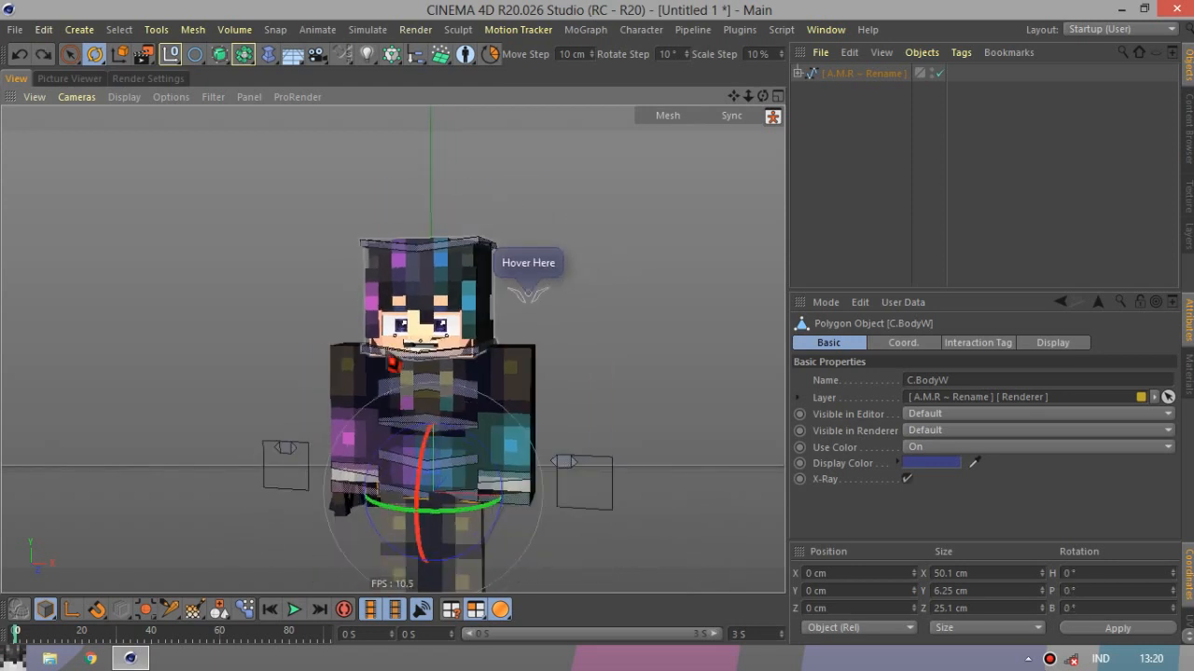
key(ctrl+z)
key(e)
drag(641, 378, 581, 388)
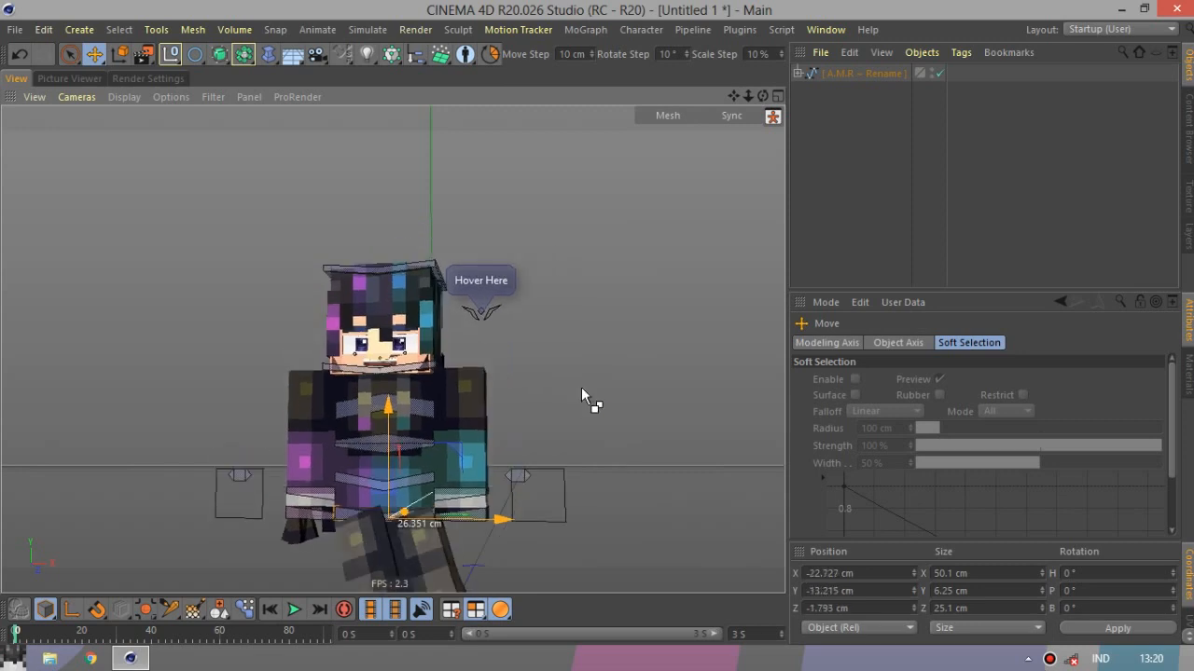
key(ctrl+z)
Select the right arm control P_R_Arm_Goal, try raising it from the side view, and undo the move.
scroll(315, 454, up, 4)
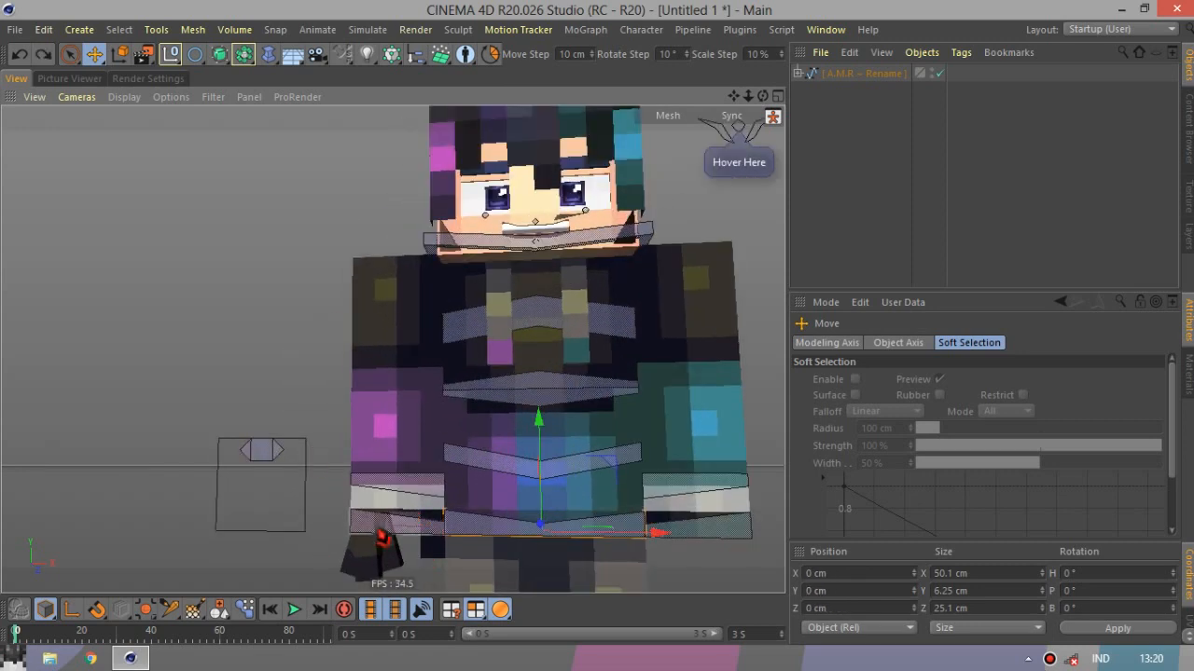
click(416, 543)
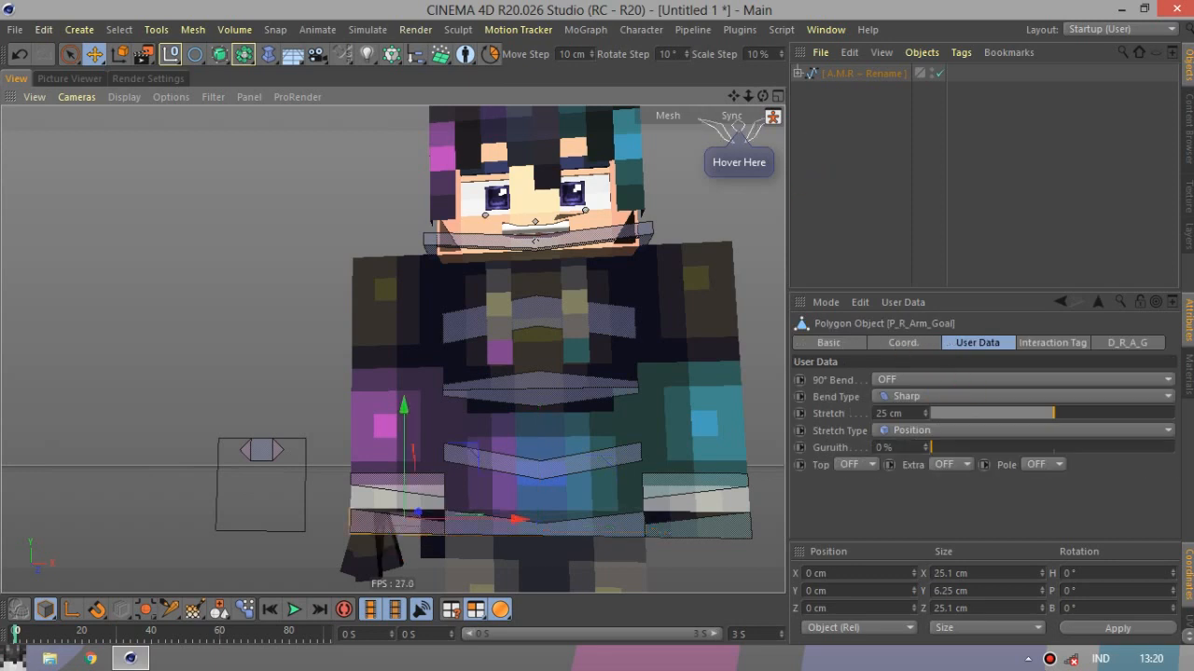
alt+drag(715, 225, 852, 254)
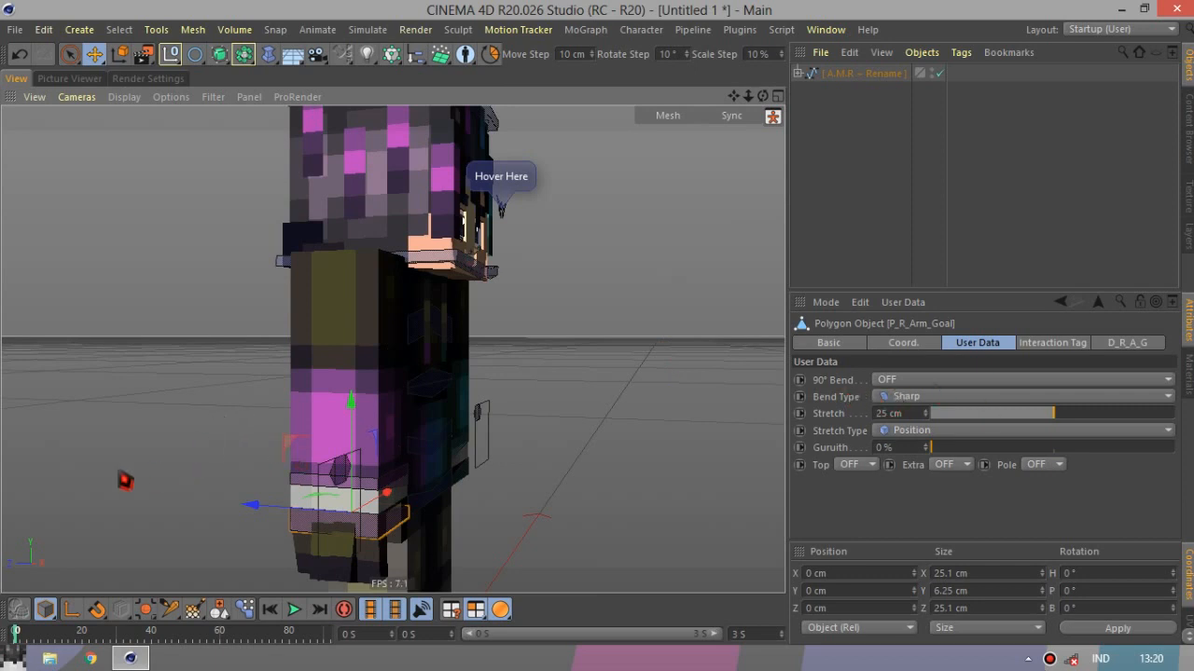
drag(96, 481, 146, 242)
key(ctrl+z)
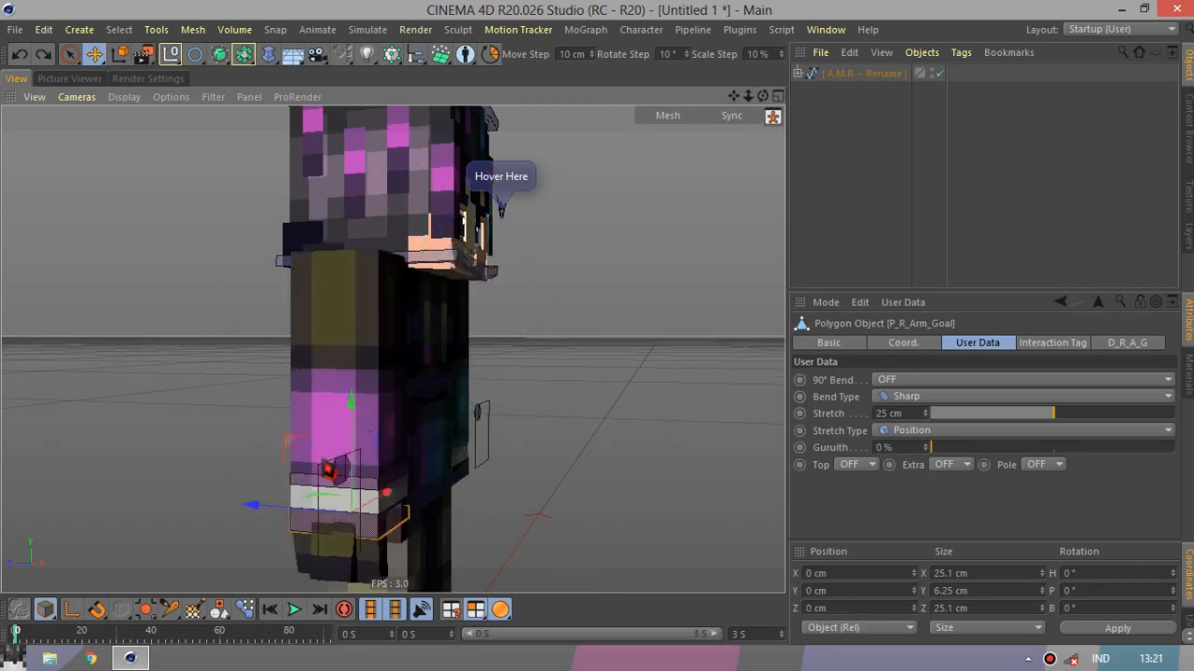
Turn on 90° Bend for the right arm, try bending the arm with its goal control, and undo the move.
click(898, 380)
click(893, 415)
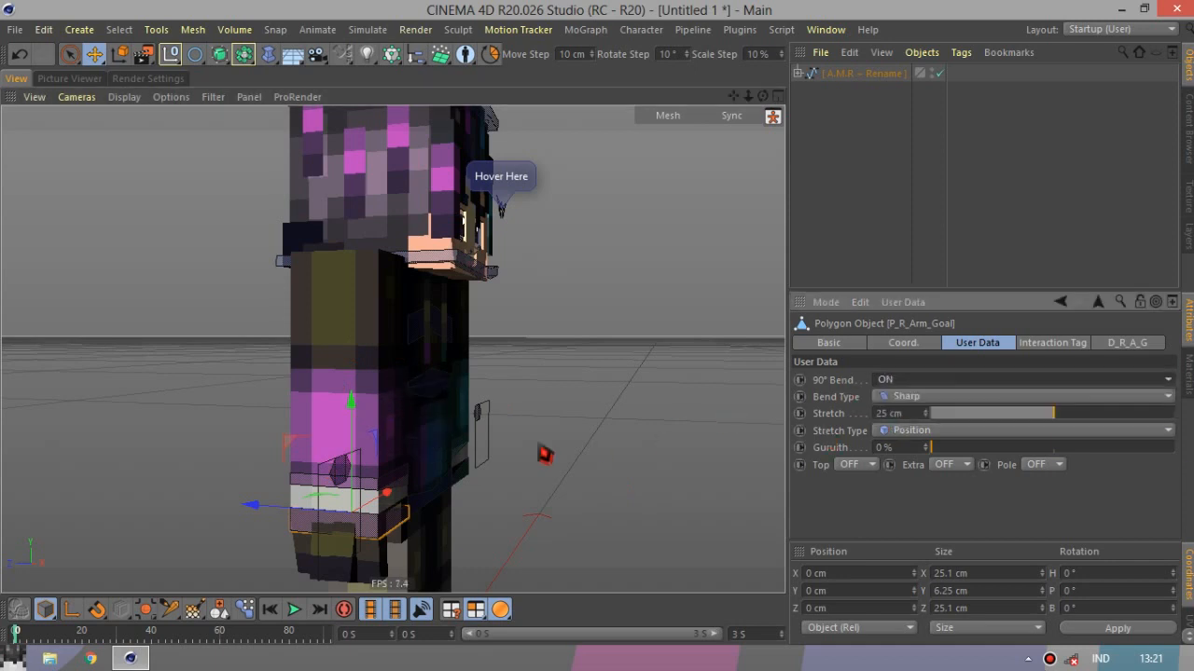
drag(562, 449, 289, 242)
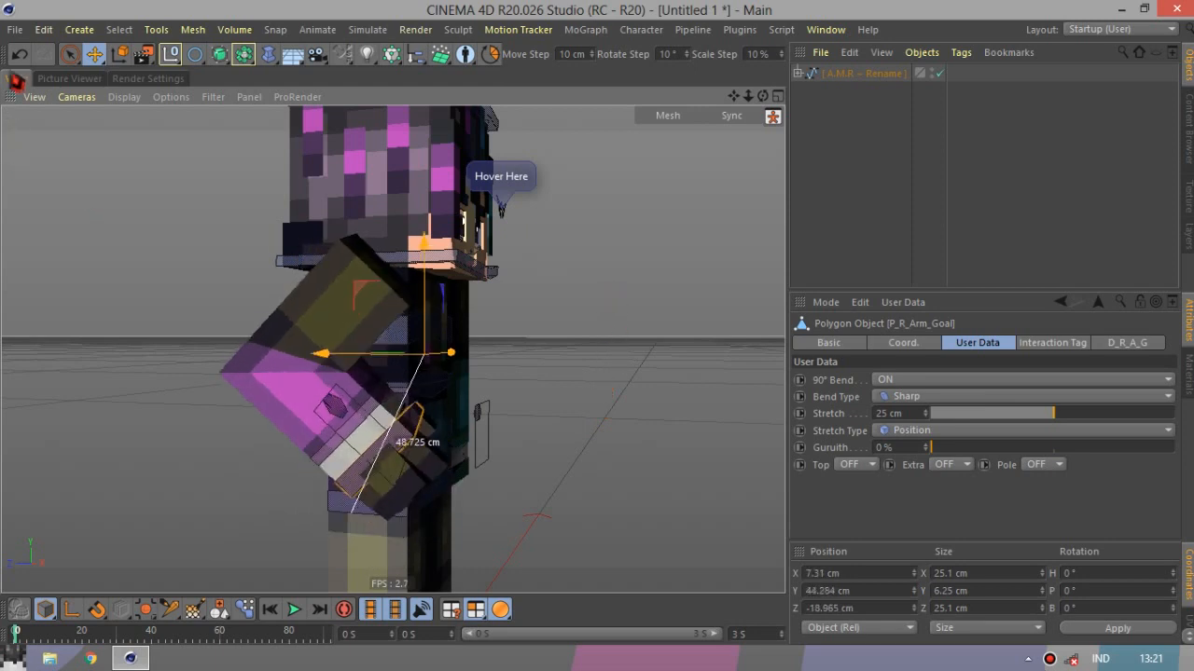
click(19, 55)
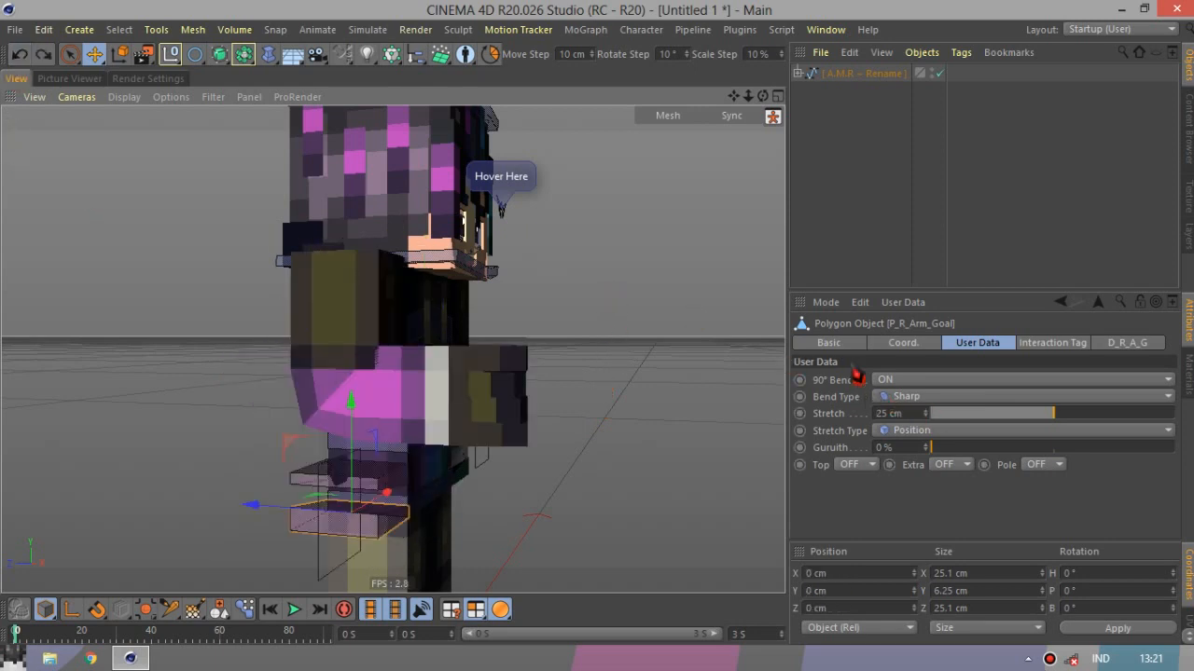
Set the right arm's Bend Type to Smooth, try bending the arm forward, and undo the move.
click(861, 218)
click(391, 546)
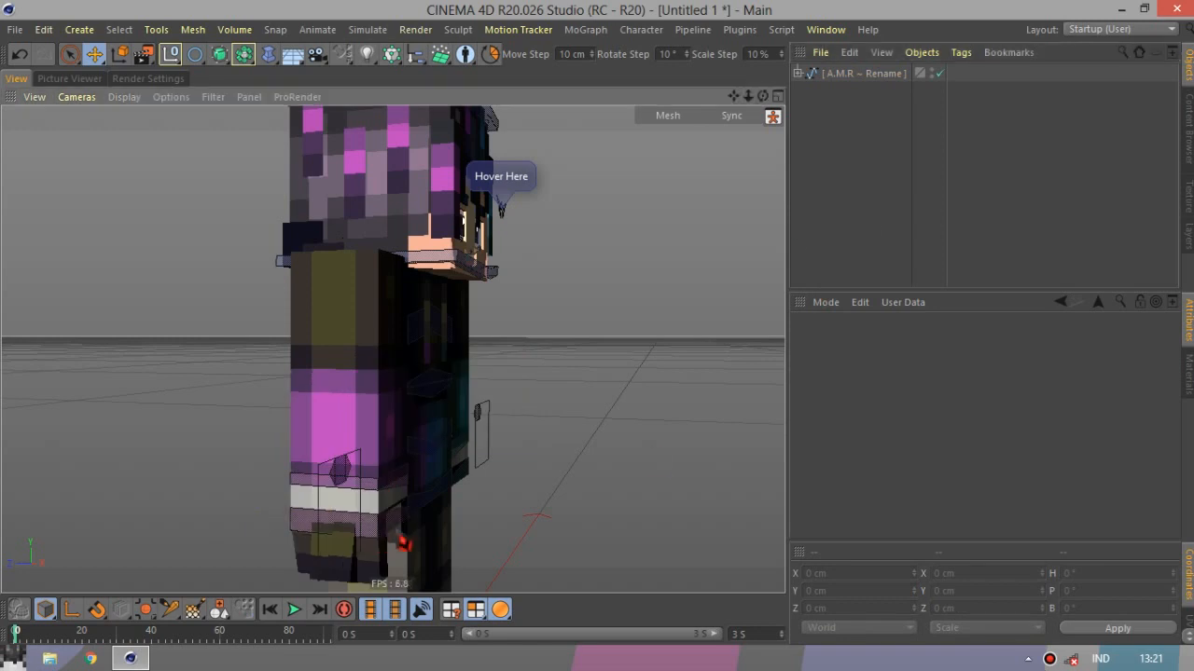
click(886, 403)
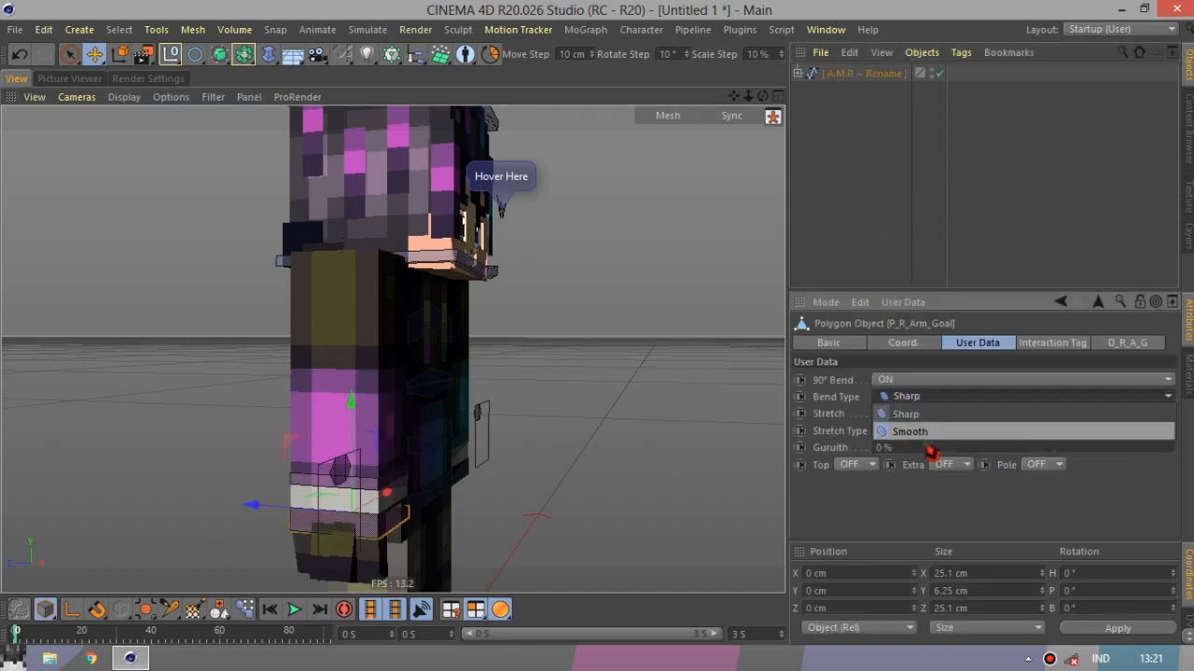
click(929, 434)
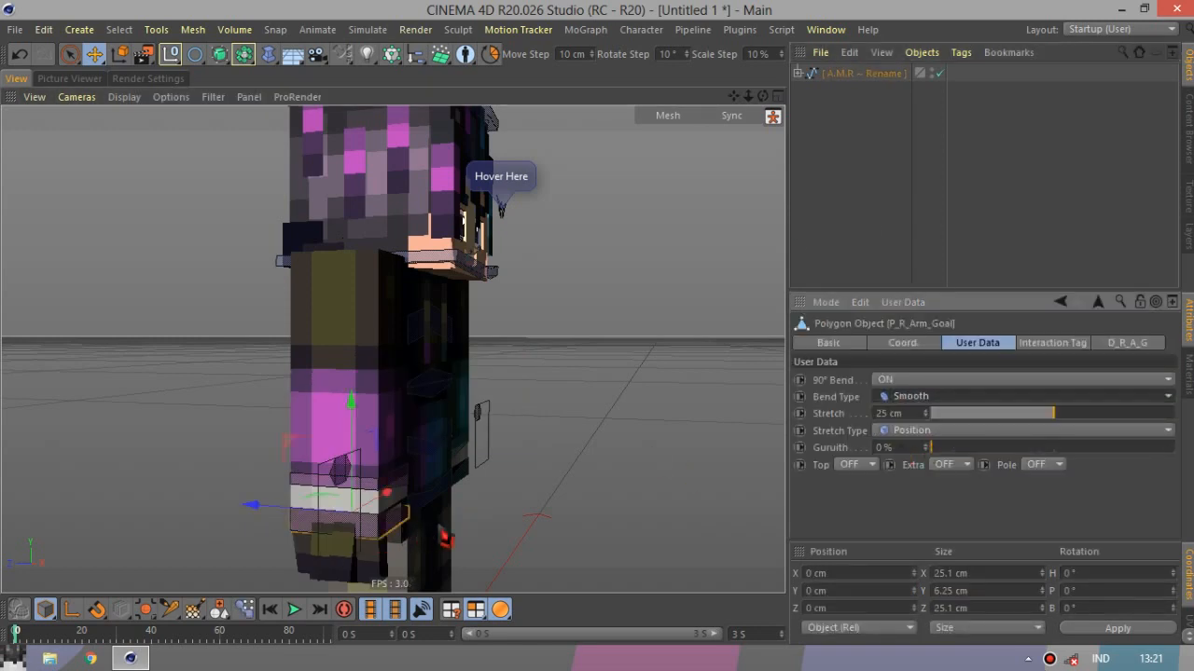
drag(446, 538, 363, 317)
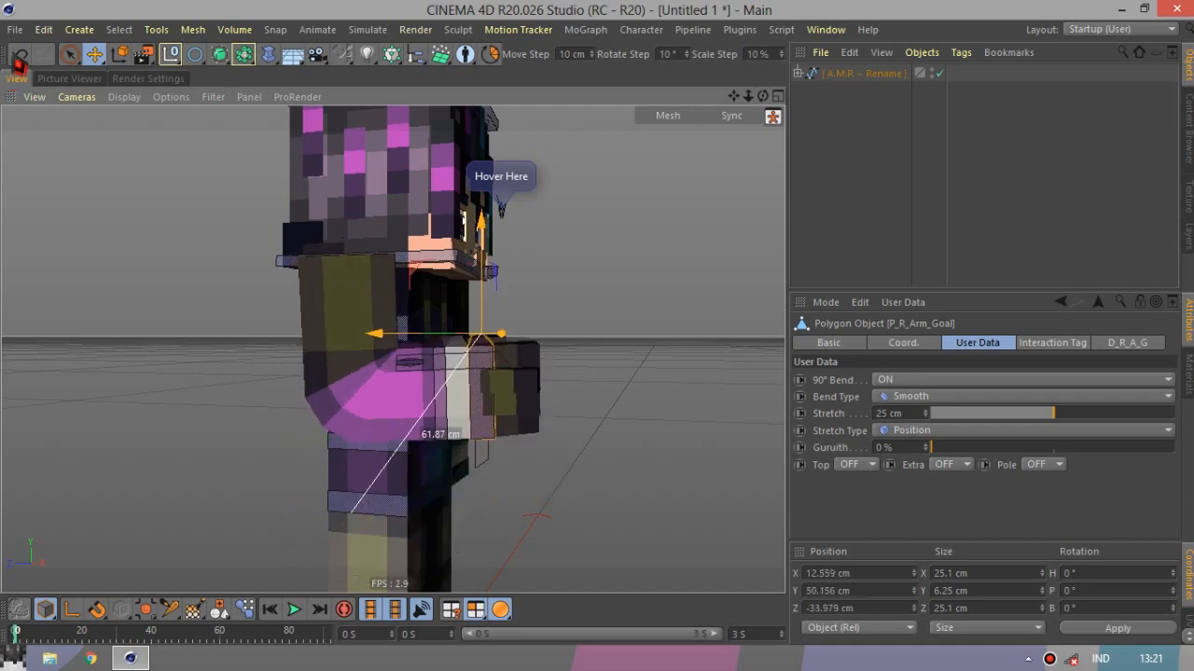
click(18, 55)
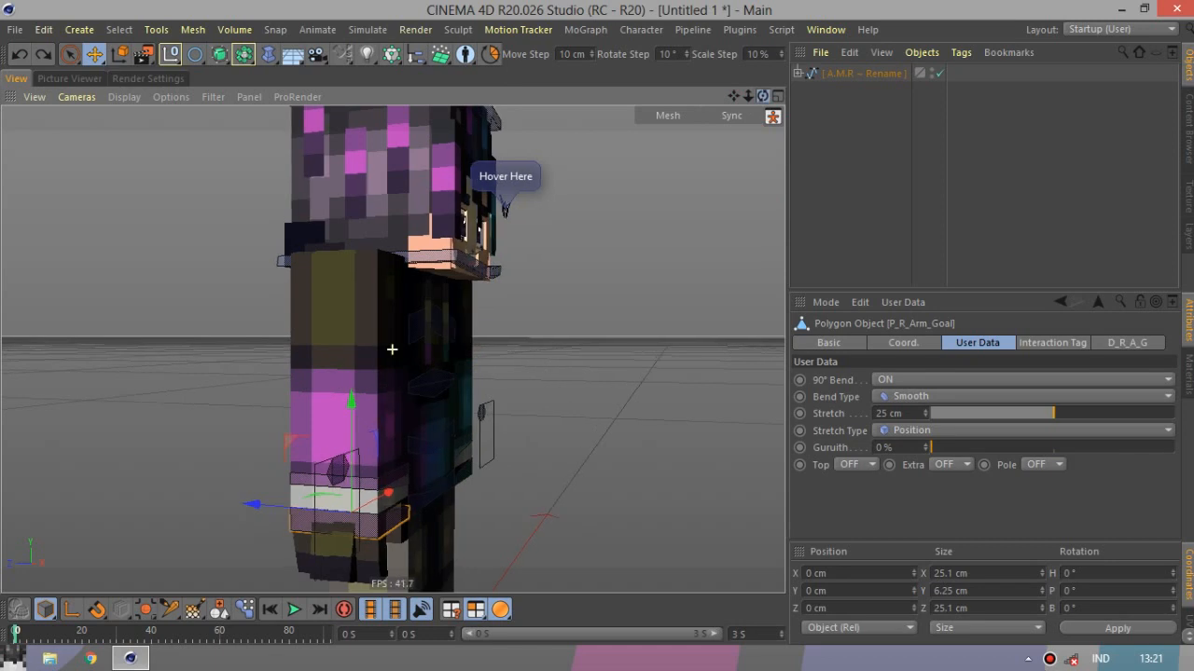
Pull the right arm goal outward to about X -186 cm, Y -11 cm and try a Stretch of 0 cm, undoing the Stretch change.
drag(763, 96, 625, 89)
scroll(492, 242, down, 4)
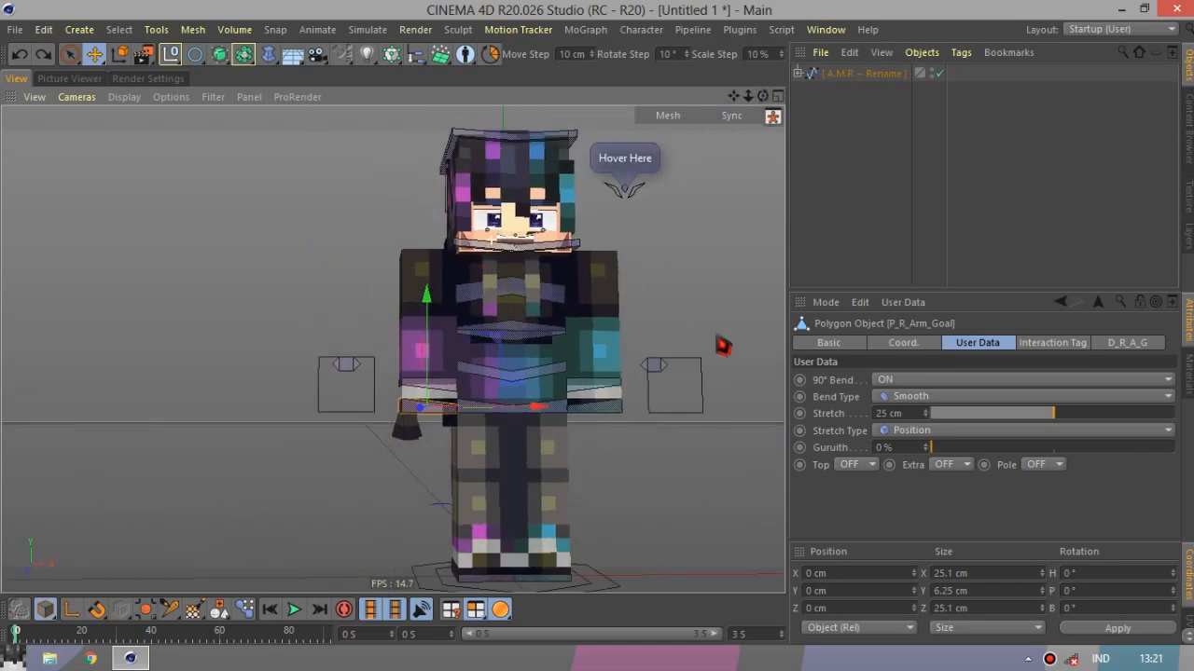
drag(546, 364, 324, 370)
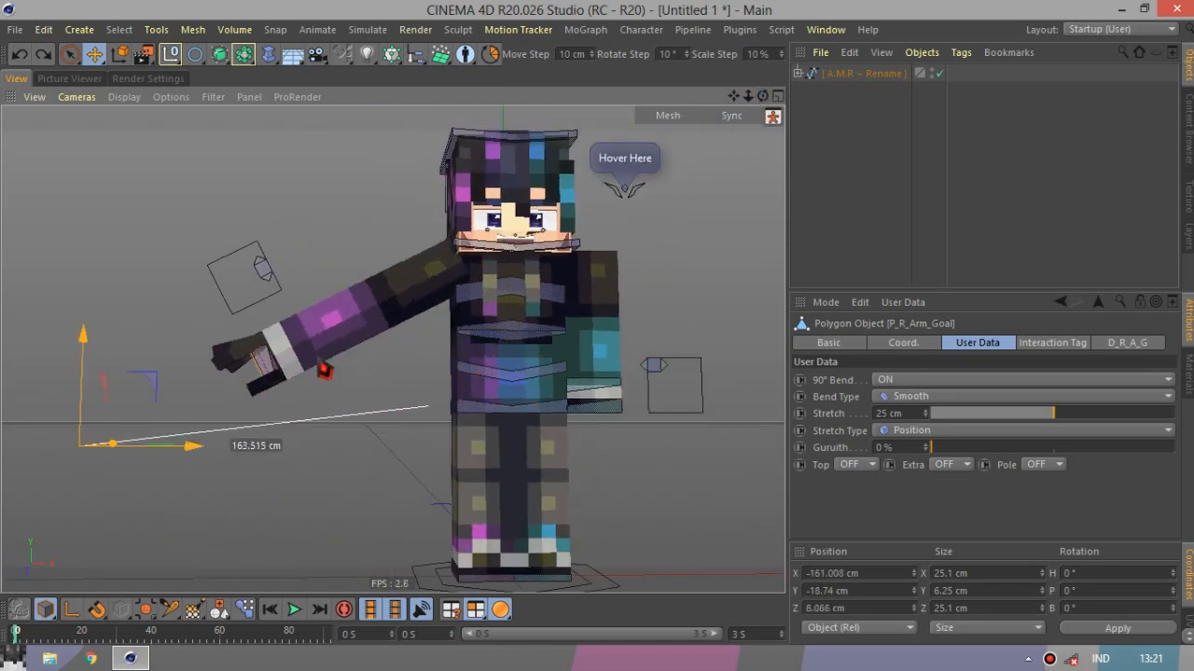
drag(1055, 414, 902, 444)
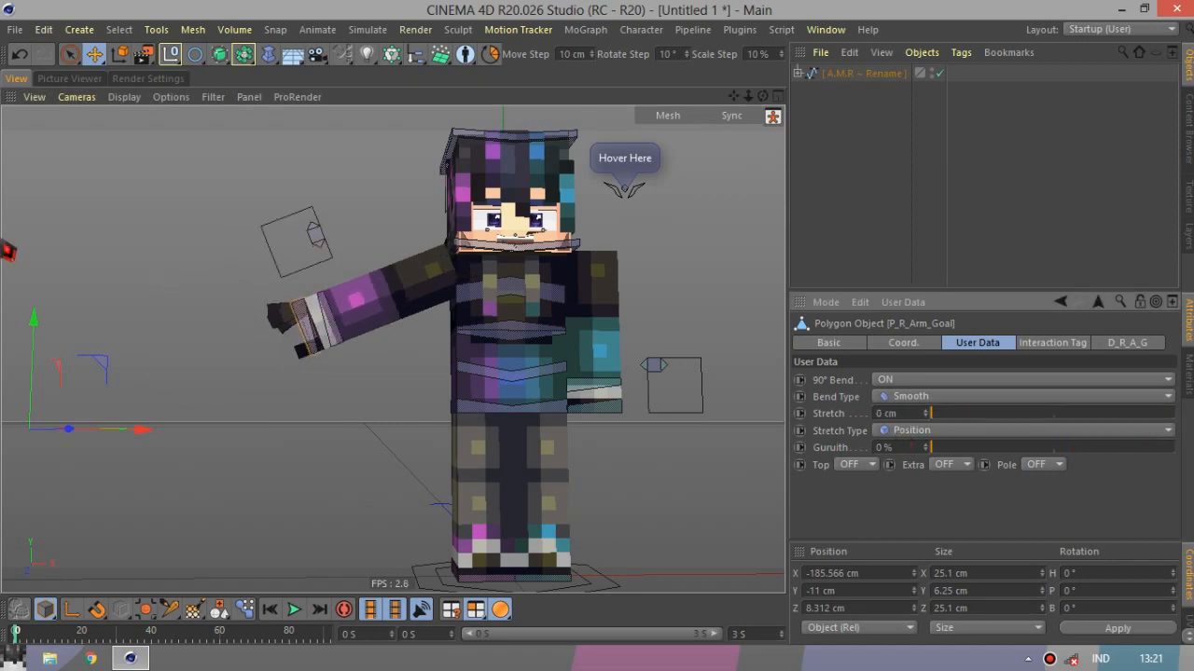
click(24, 58)
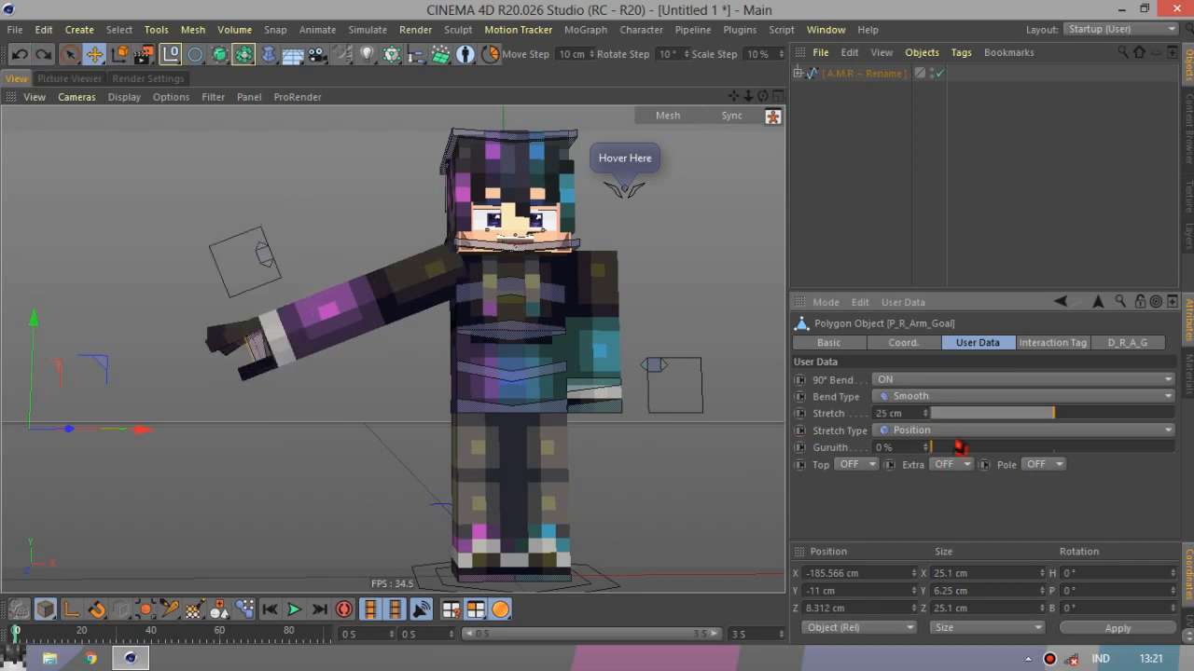
Set the right arm's Stretch Type to Volume and move the arm goal around the outstretched hand to test it.
click(262, 342)
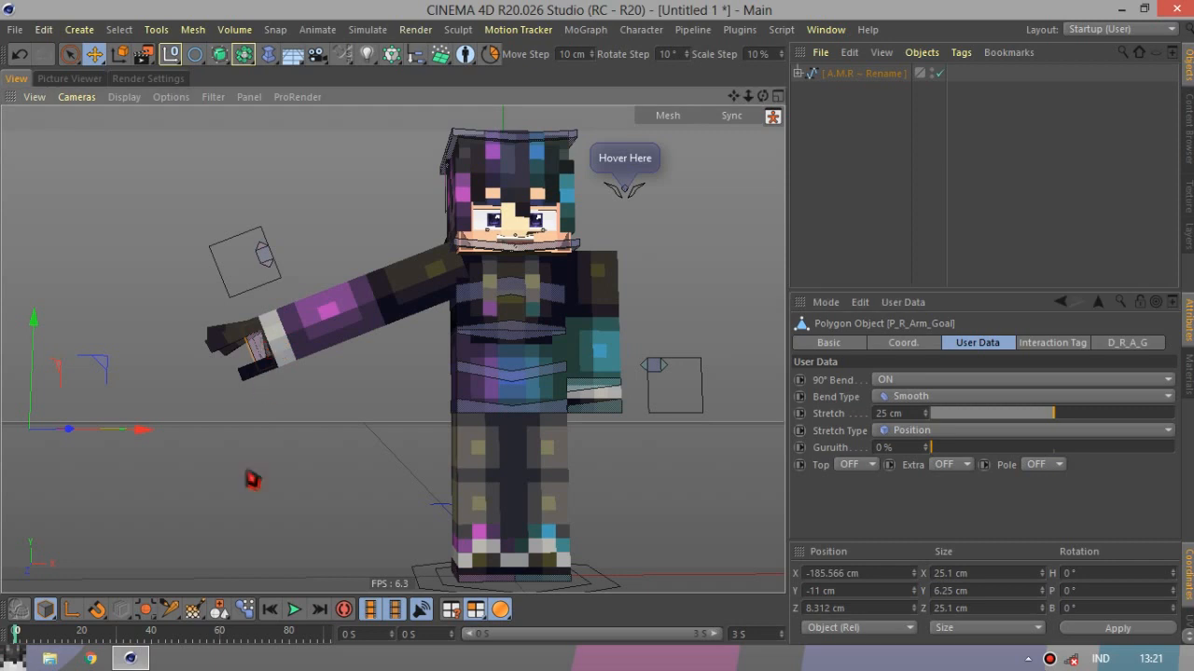
drag(271, 464, 376, 399)
click(923, 430)
click(918, 476)
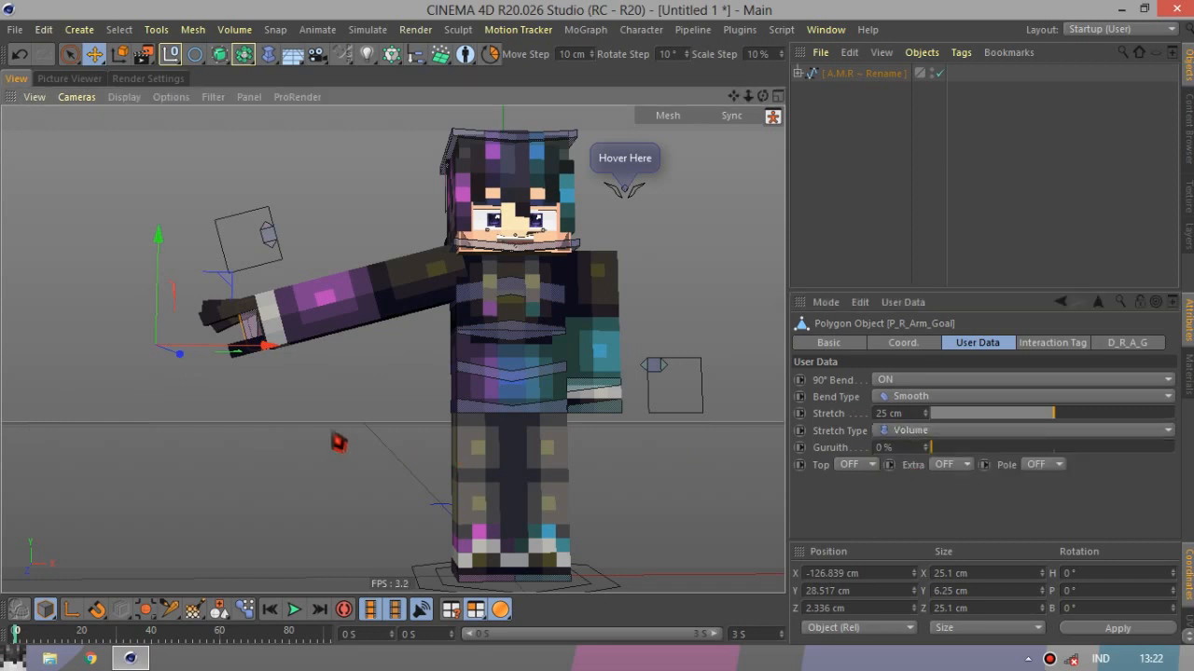
mouse_move(339, 435)
mouse_down()
mouse_move(403, 433)
mouse_move(353, 444)
mouse_move(413, 424)
mouse_move(327, 453)
mouse_up()
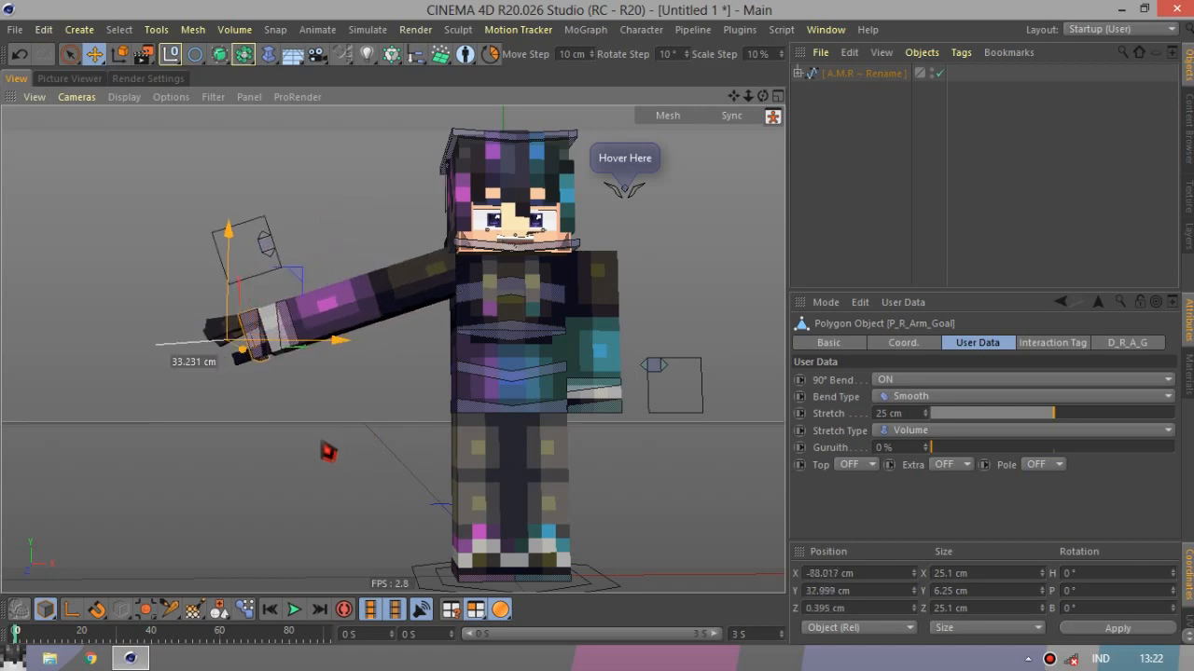
Set the right arm's Stretch Type to Bulge and raise the arm goal to about X -118 cm, Y 48 cm.
click(888, 431)
click(947, 489)
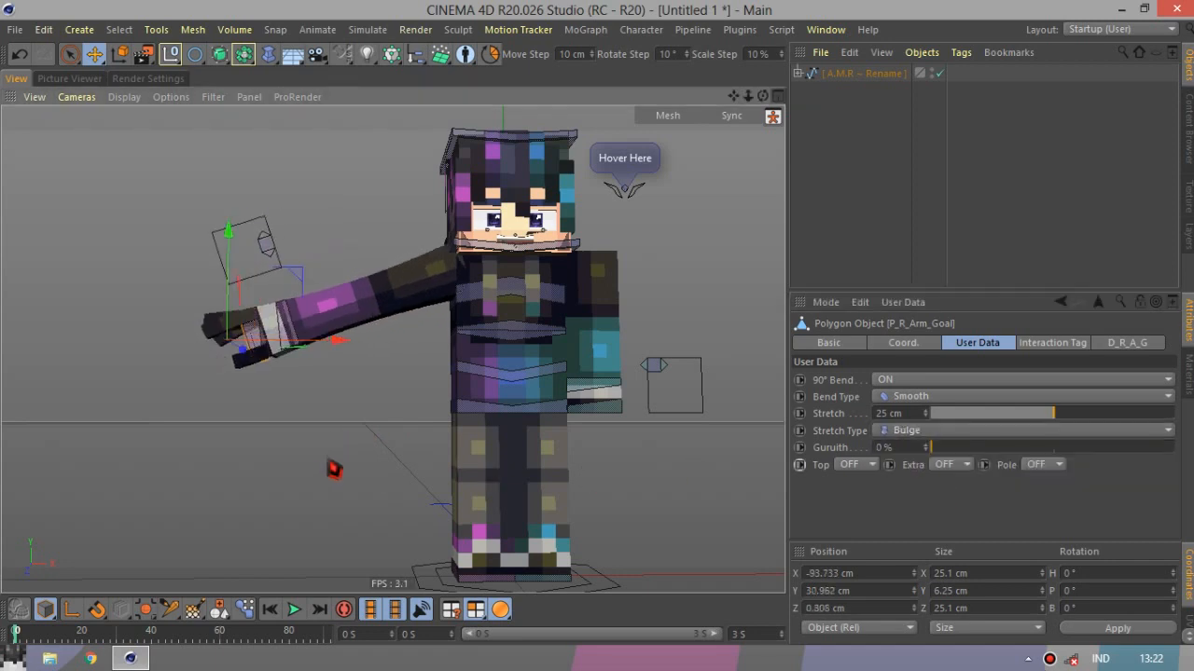
drag(333, 469, 276, 335)
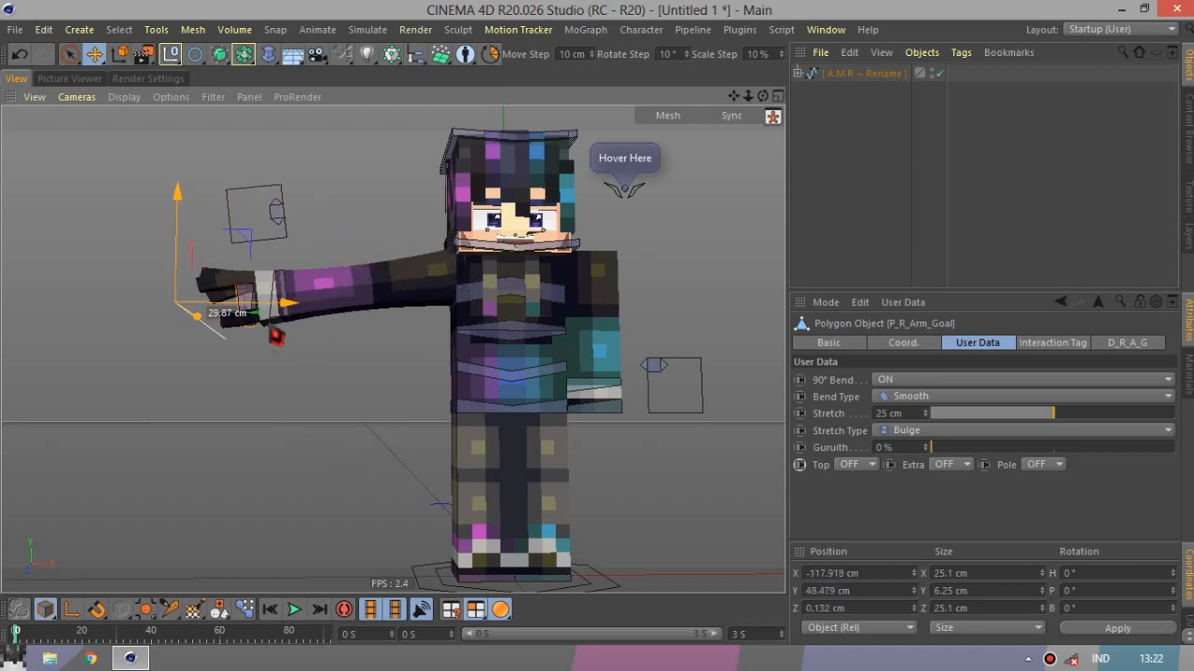
drag(336, 306, 336, 305)
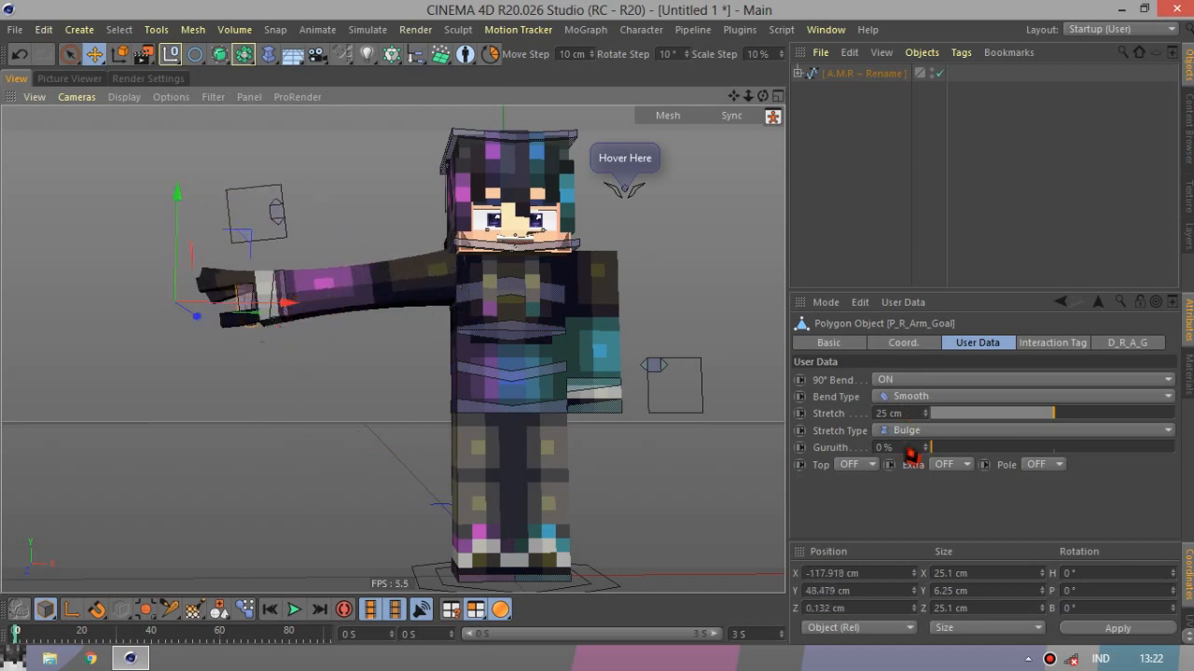
Set the Stretch Type to Taper, move the arm goal to about X -121 cm, Y 50 cm, and try lowering it, undoing that move.
click(896, 431)
click(932, 497)
drag(213, 411, 313, 266)
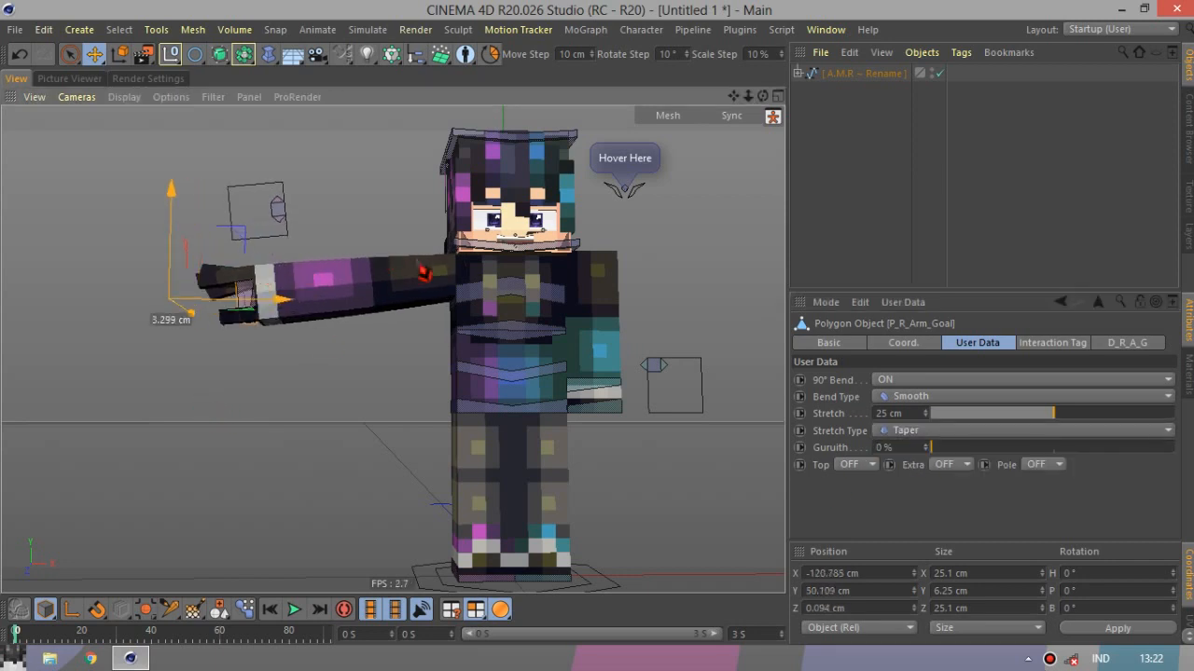
drag(462, 283, 463, 283)
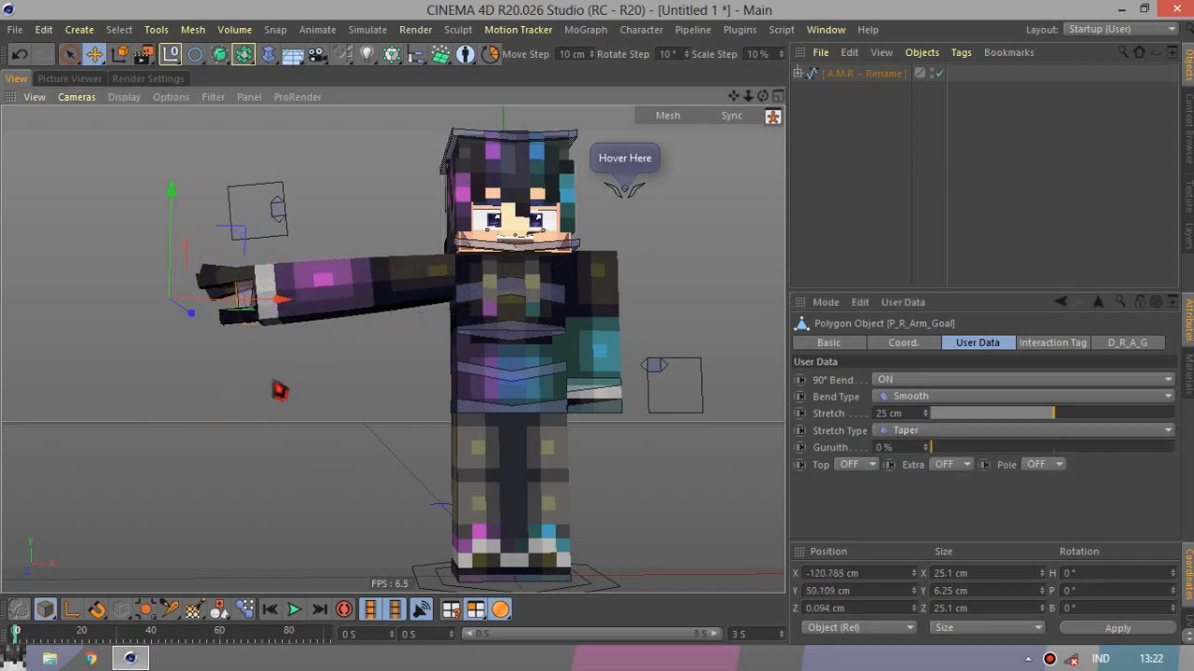
drag(277, 389, 263, 455)
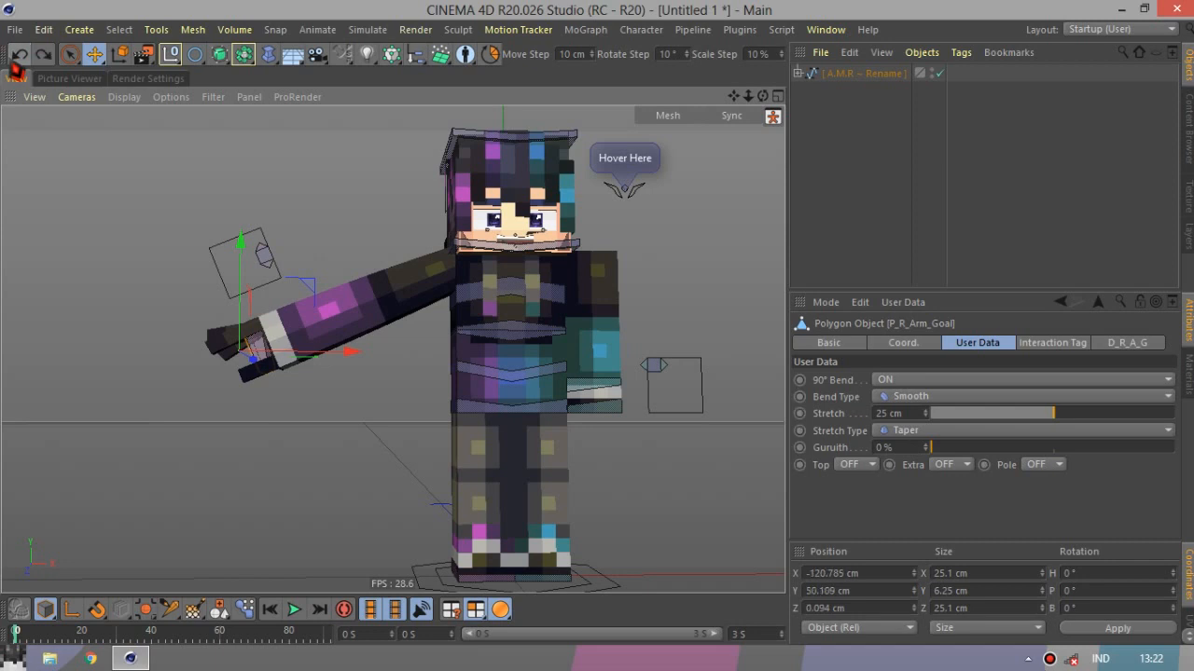
click(19, 53)
Slide the right hand's marker about 9.4 cm to the corner of its square beside the arm.
scroll(232, 260, up, 3)
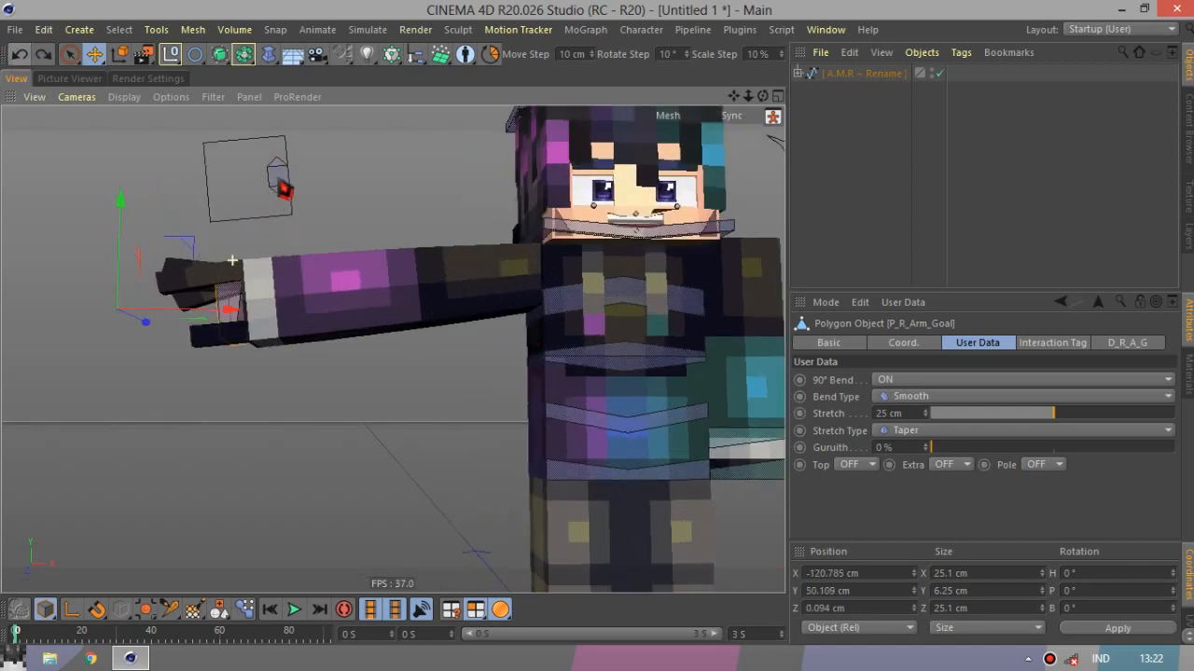
click(279, 183)
drag(375, 201, 913, 171)
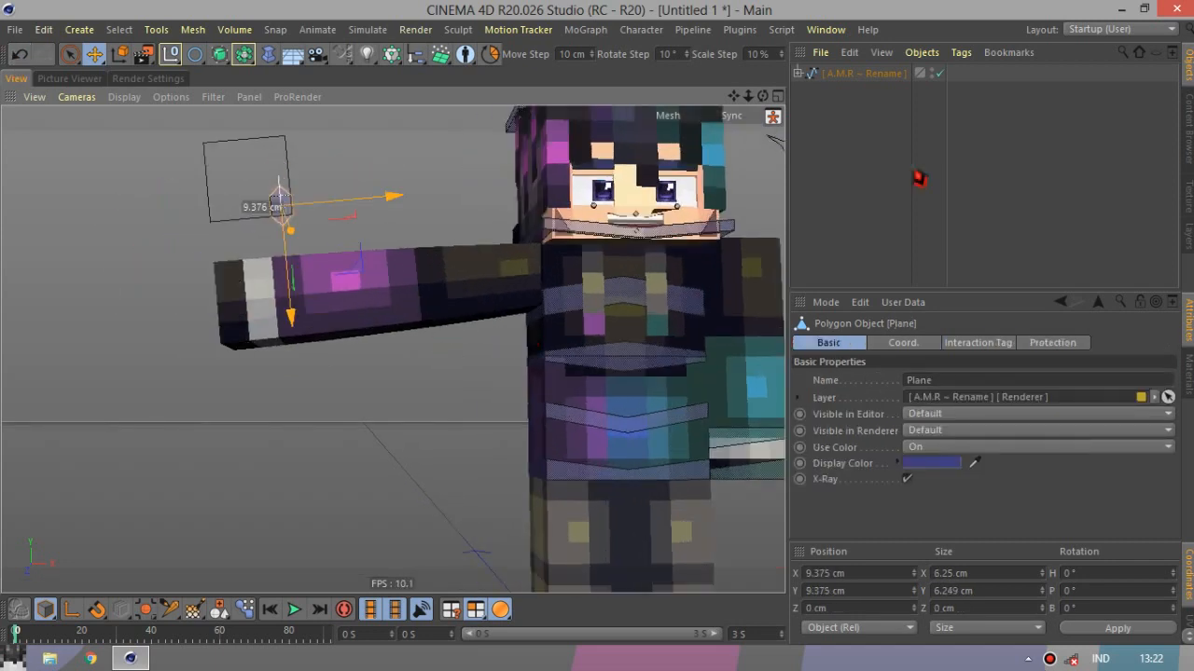
Try raising the right arm goal's Guruith to 46 %, and return it to 0 %.
drag(763, 96, 953, 152)
scroll(264, 285, up, 3)
click(338, 312)
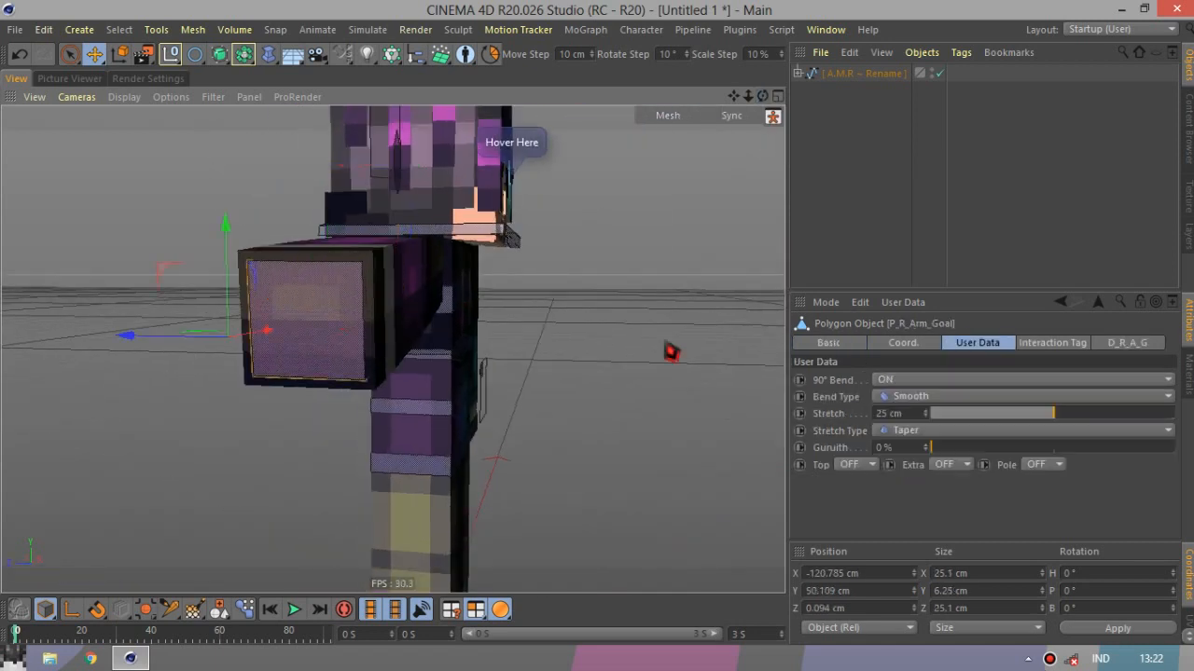
drag(945, 455, 1051, 463)
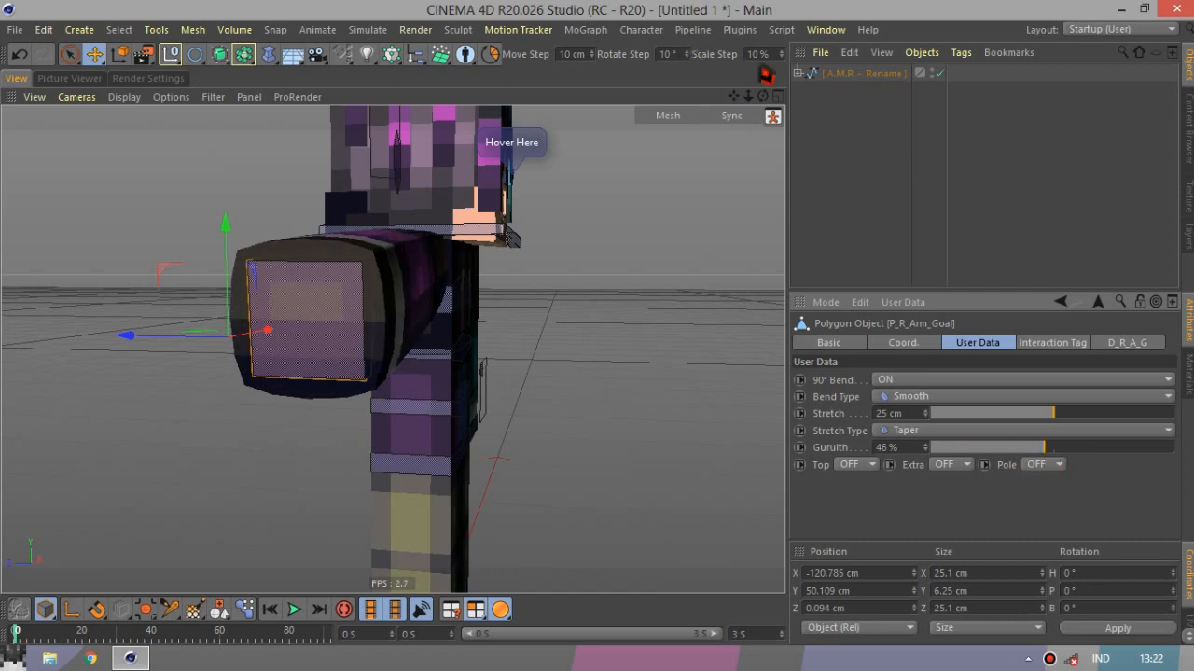
drag(762, 96, 836, 84)
drag(948, 454, 837, 424)
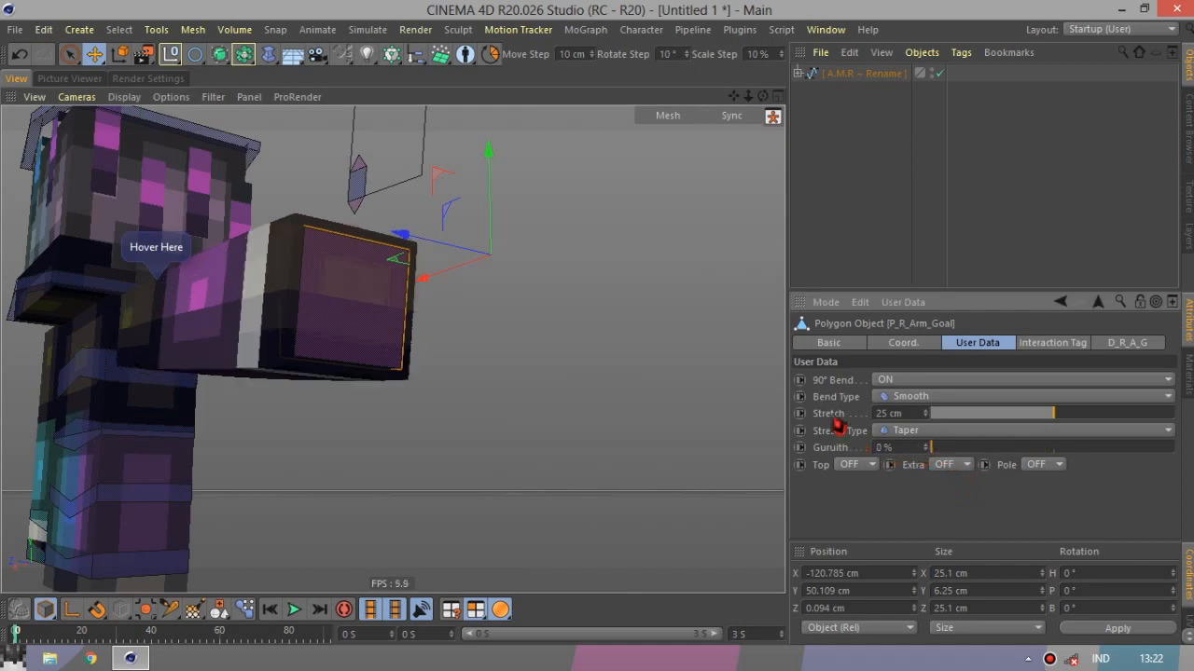
Undo the recent changes back to the right hand marker's placement at X 0 cm, Y 9.375 cm.
click(20, 54)
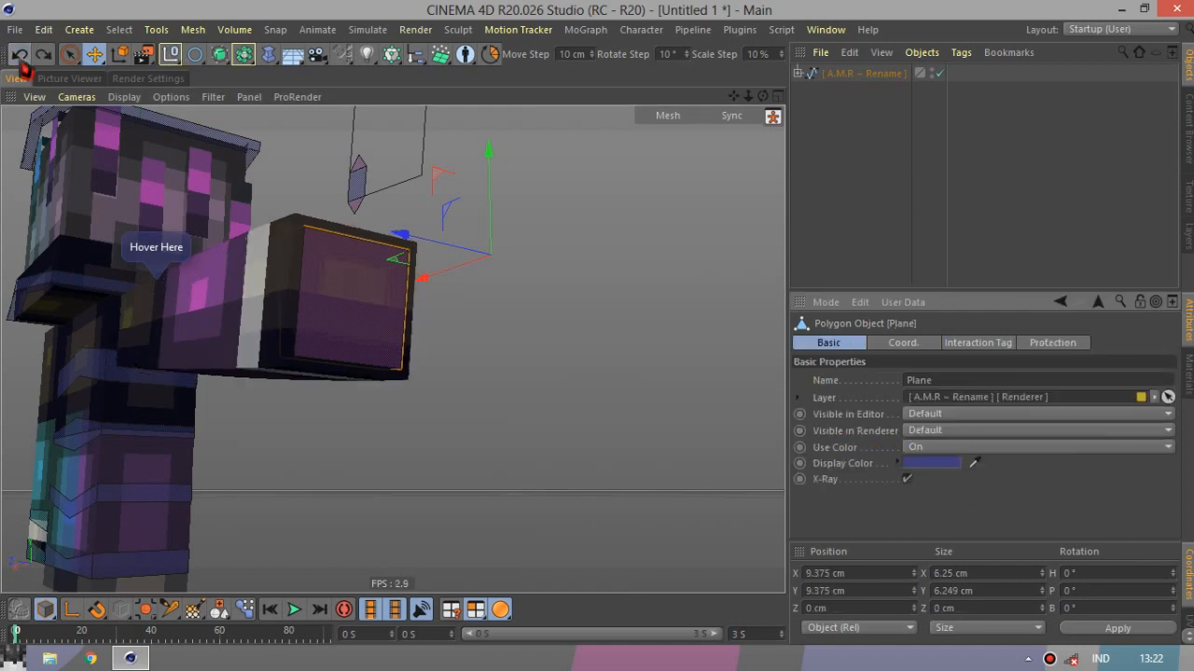
click(19, 54)
click(20, 54)
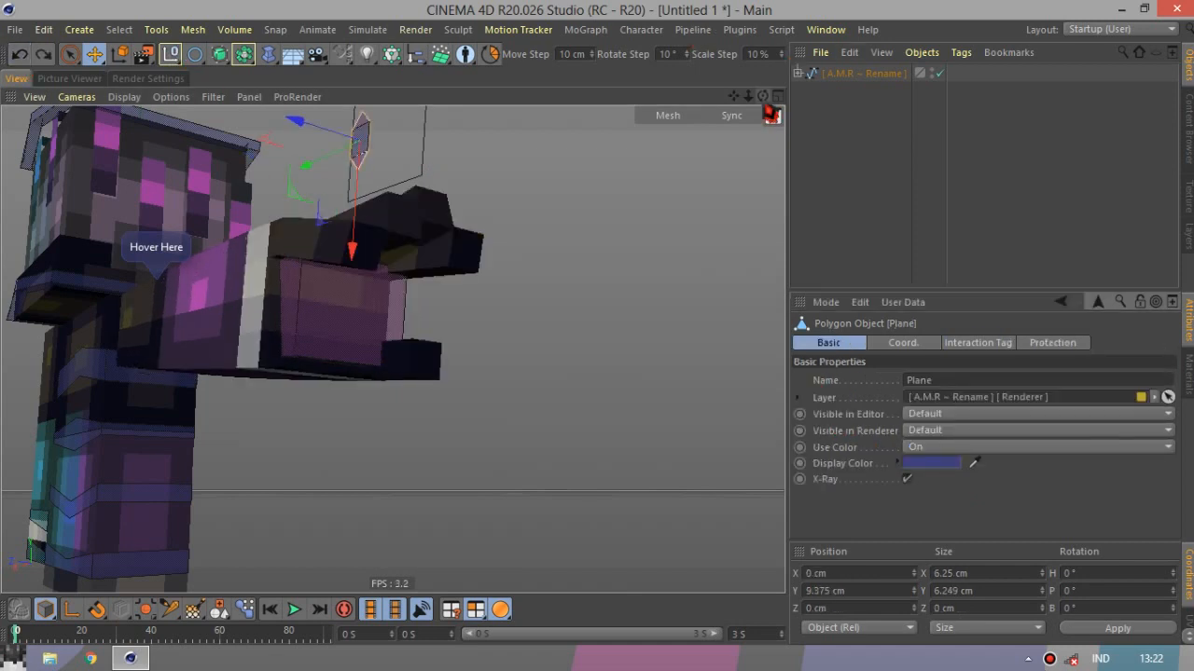
Set the Top, Extra and Pole options of the left arm goal to ON.
drag(774, 115, 839, 499)
click(653, 468)
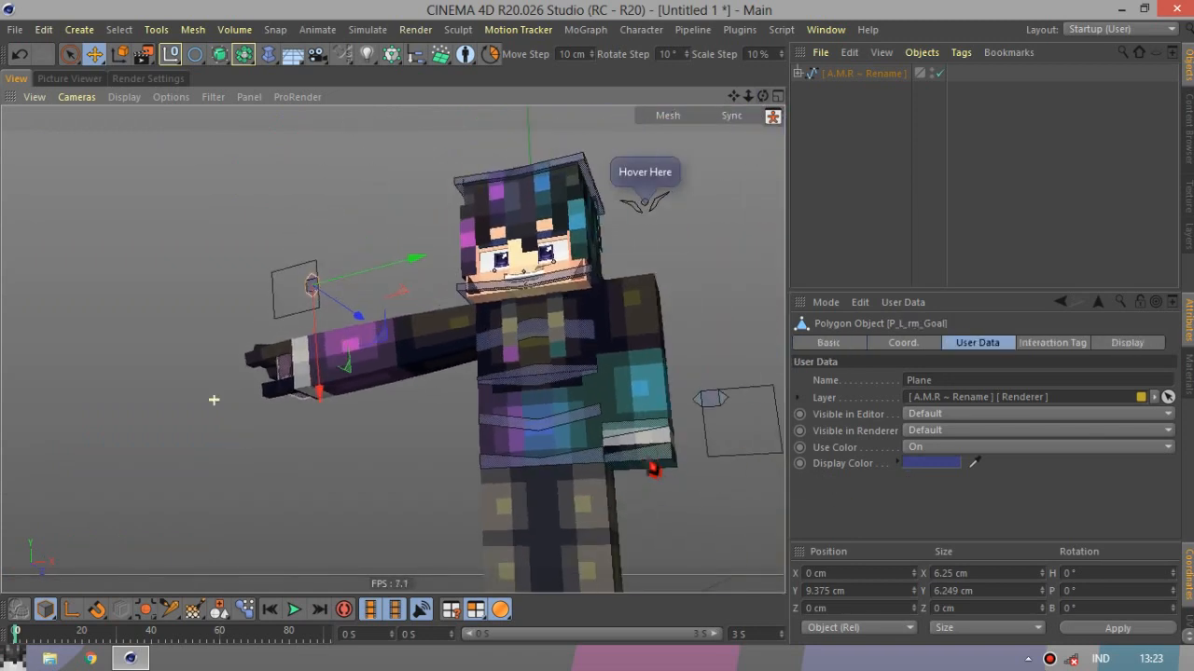
click(858, 465)
click(850, 501)
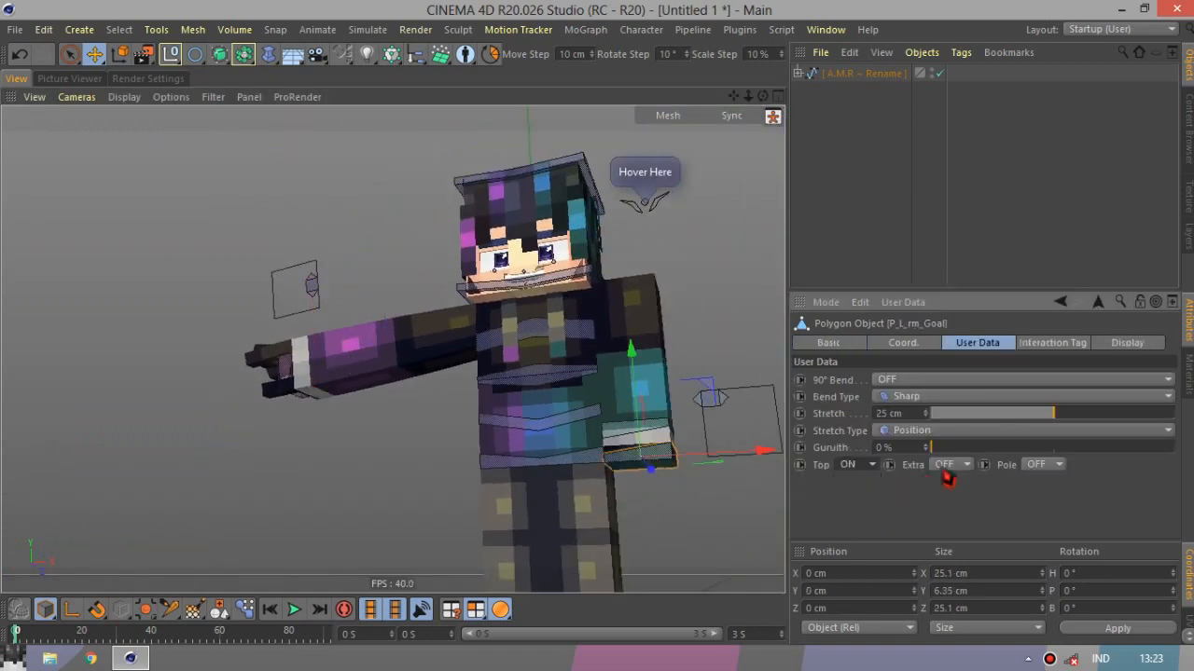
click(949, 464)
click(947, 501)
click(1040, 464)
click(1039, 500)
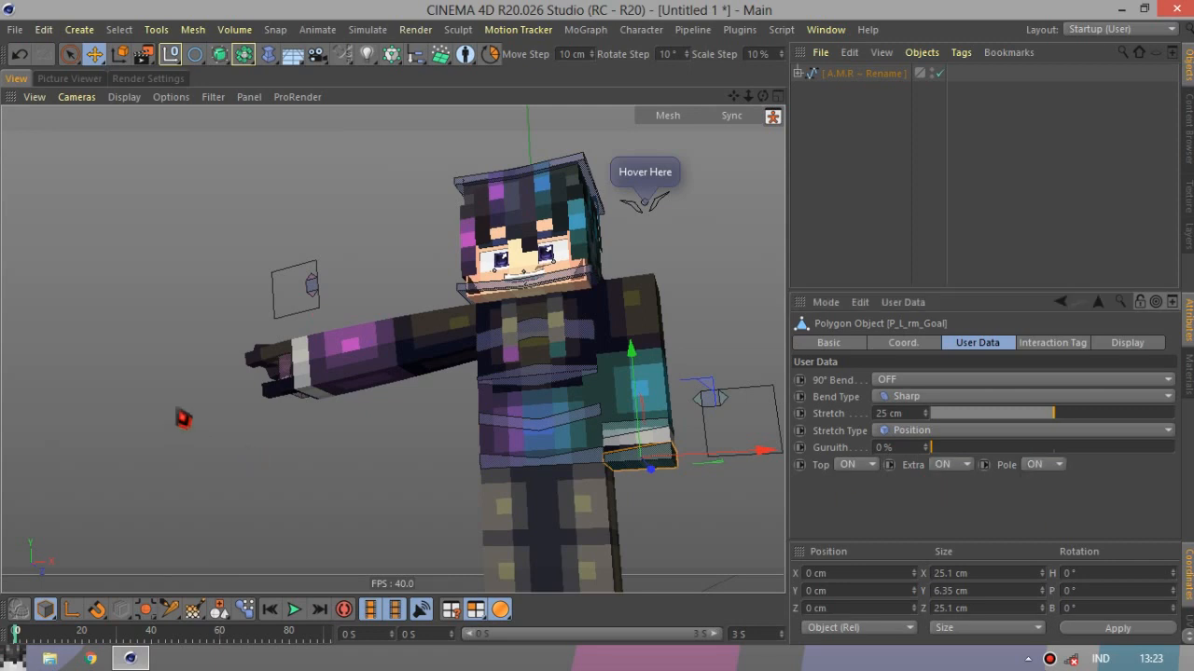
Try moving the left arm's shoulder control about 26.4 cm down and outward, and undo the move.
scroll(175, 405, down, 2)
click(612, 342)
scroll(591, 388, up, 2)
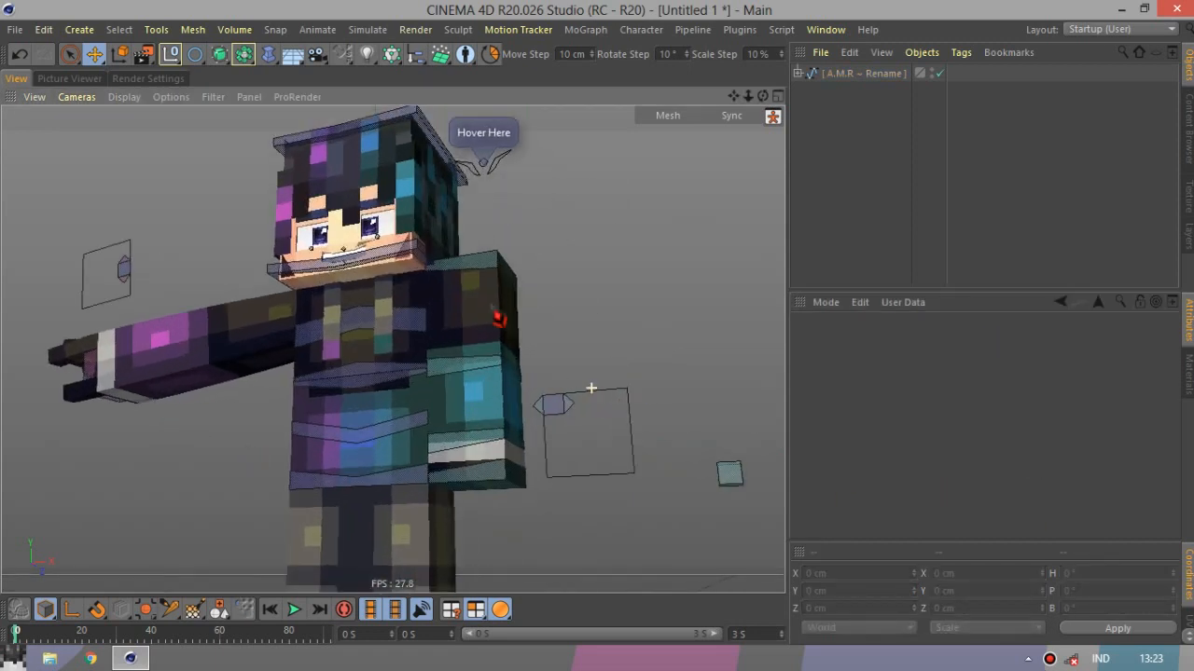
click(501, 277)
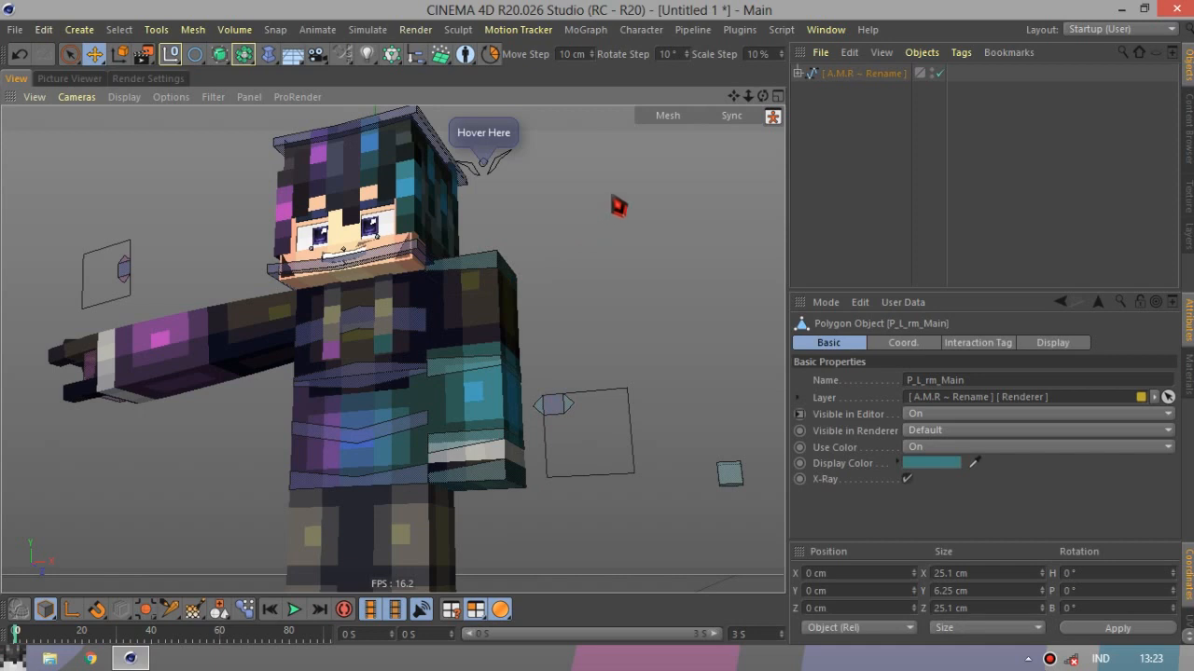
drag(657, 262, 727, 273)
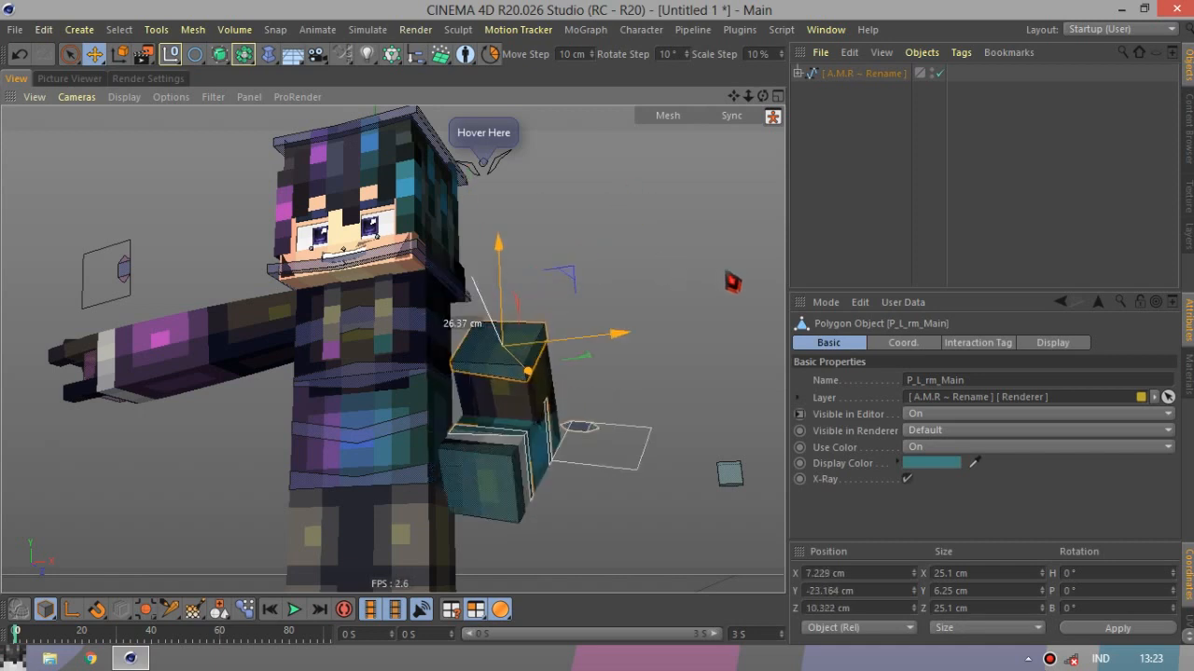
click(18, 53)
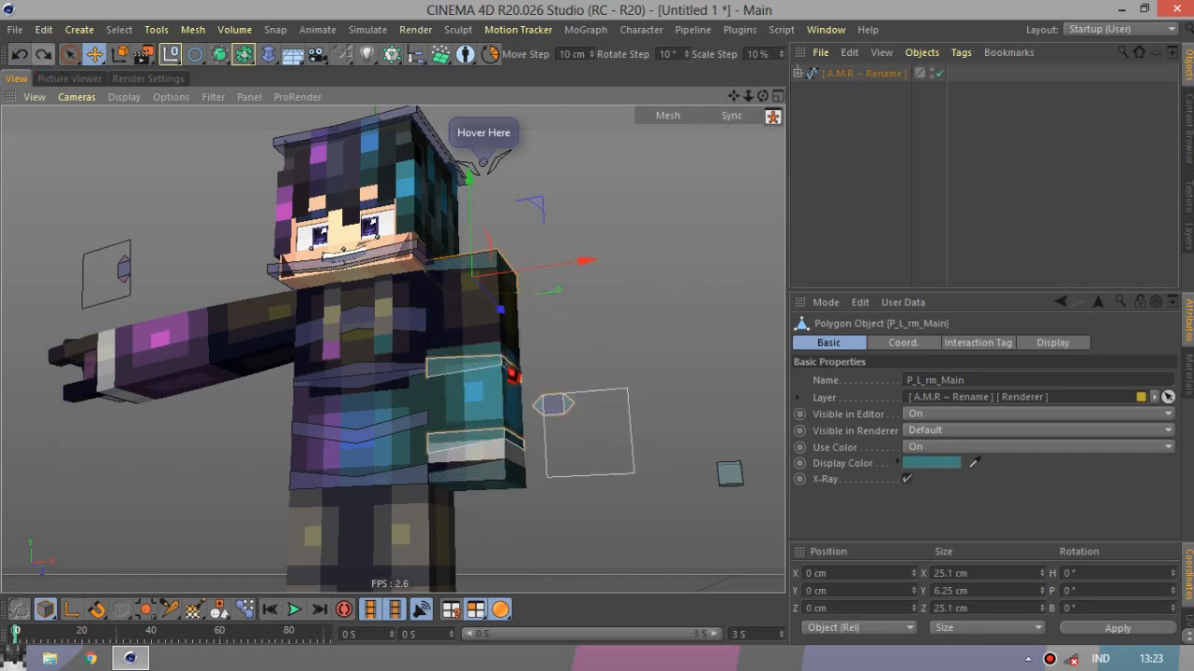
Try moving the left arm's elbow control about 10.2 cm outward and rotating it, undoing each change.
click(476, 376)
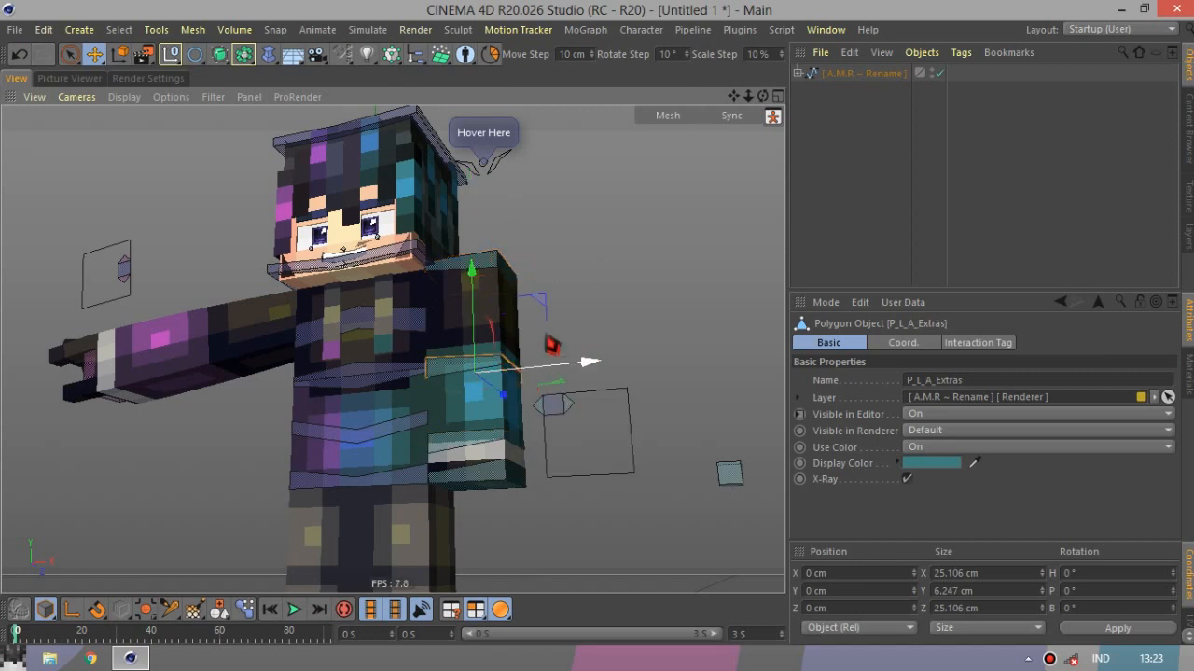
mouse_move(504, 395)
mouse_down()
mouse_move(524, 373)
mouse_move(513, 384)
mouse_up()
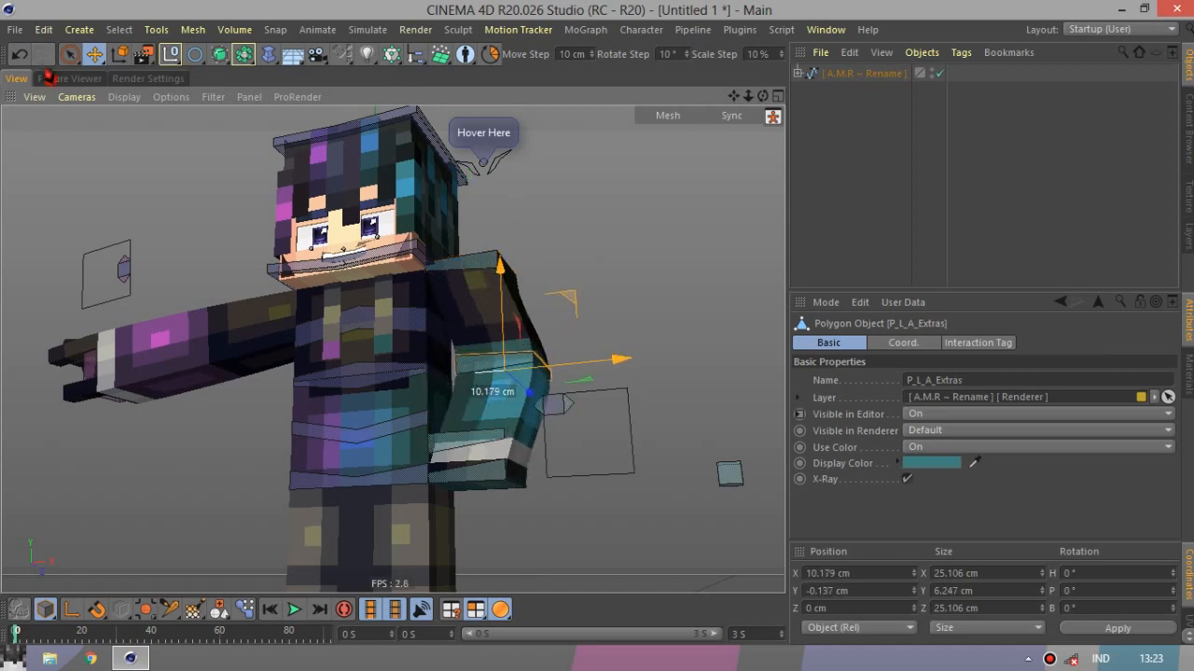
click(18, 53)
key(r)
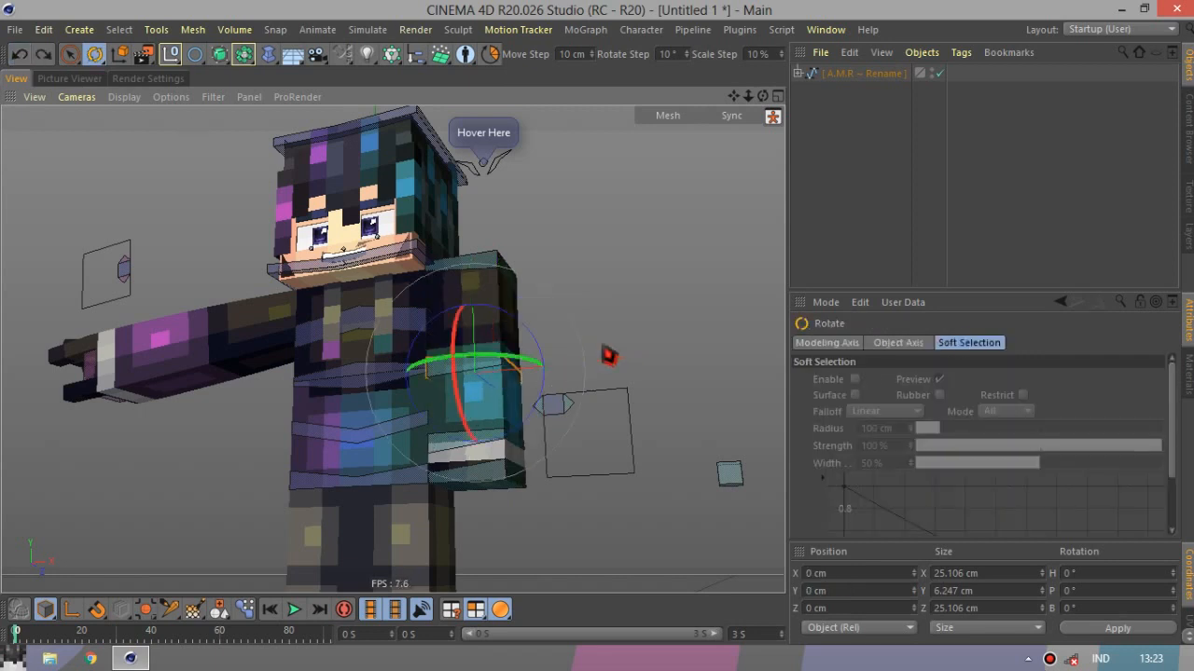
drag(463, 331, 189, 226)
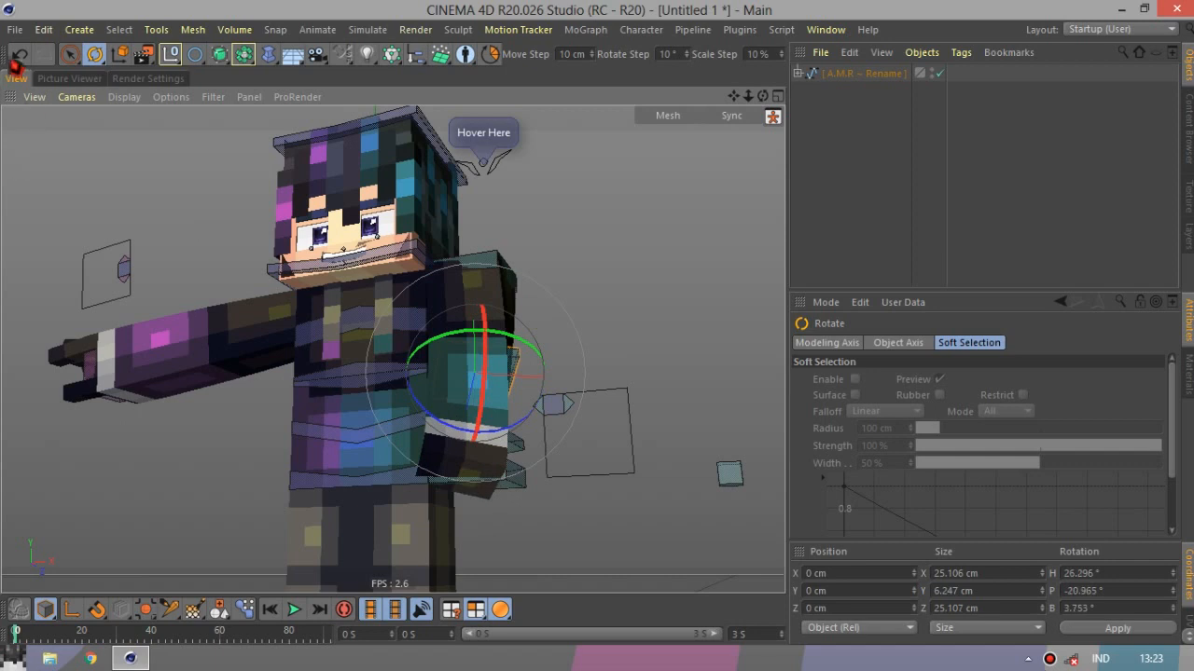
click(19, 53)
Try rotating the left arm's shoulder control, and undo the rotation.
click(485, 272)
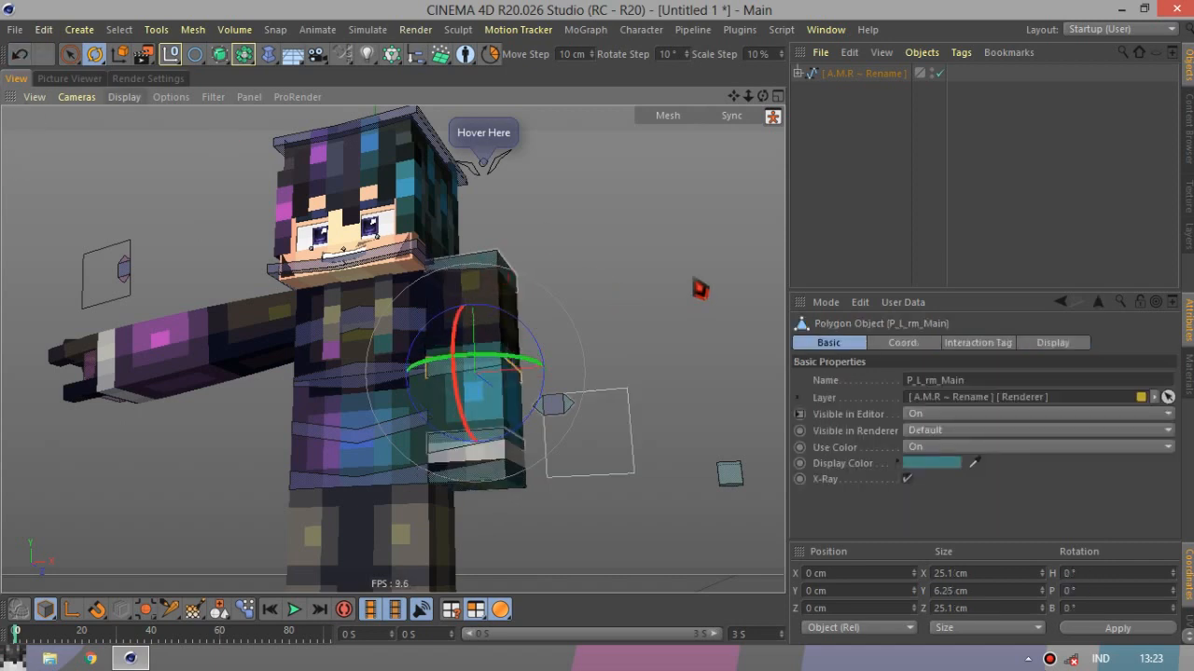
click(487, 270)
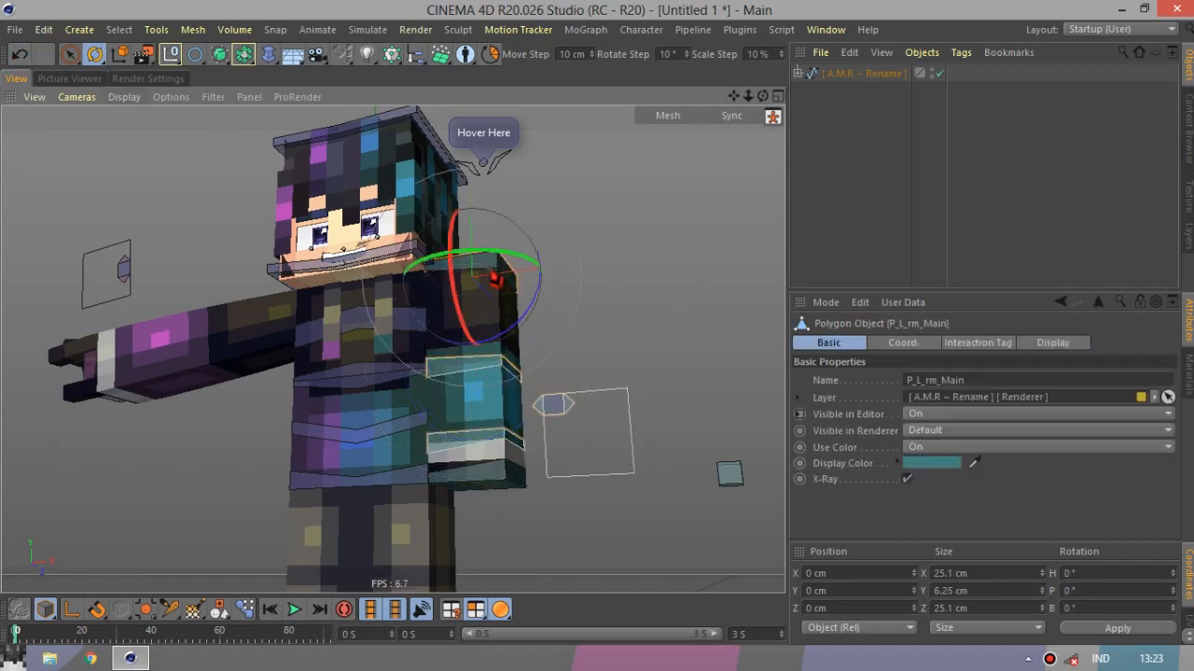
drag(525, 322, 566, 286)
click(19, 53)
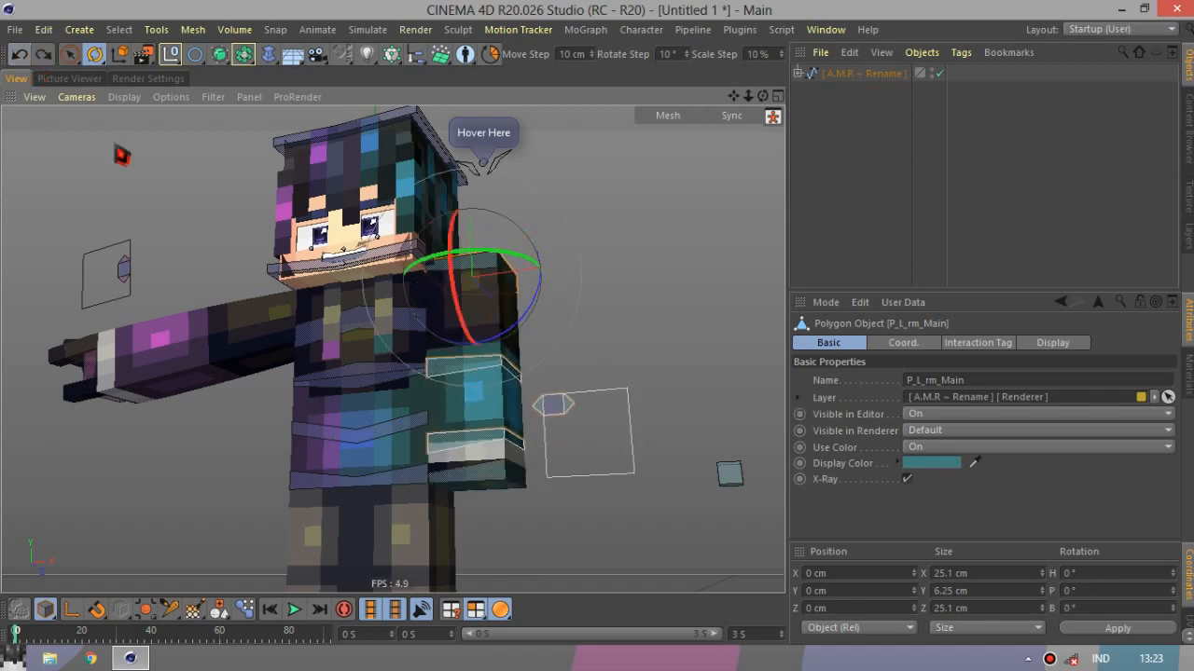
Try rotating the left arm's wrist control to tilt the hand, and undo the rotation.
click(466, 454)
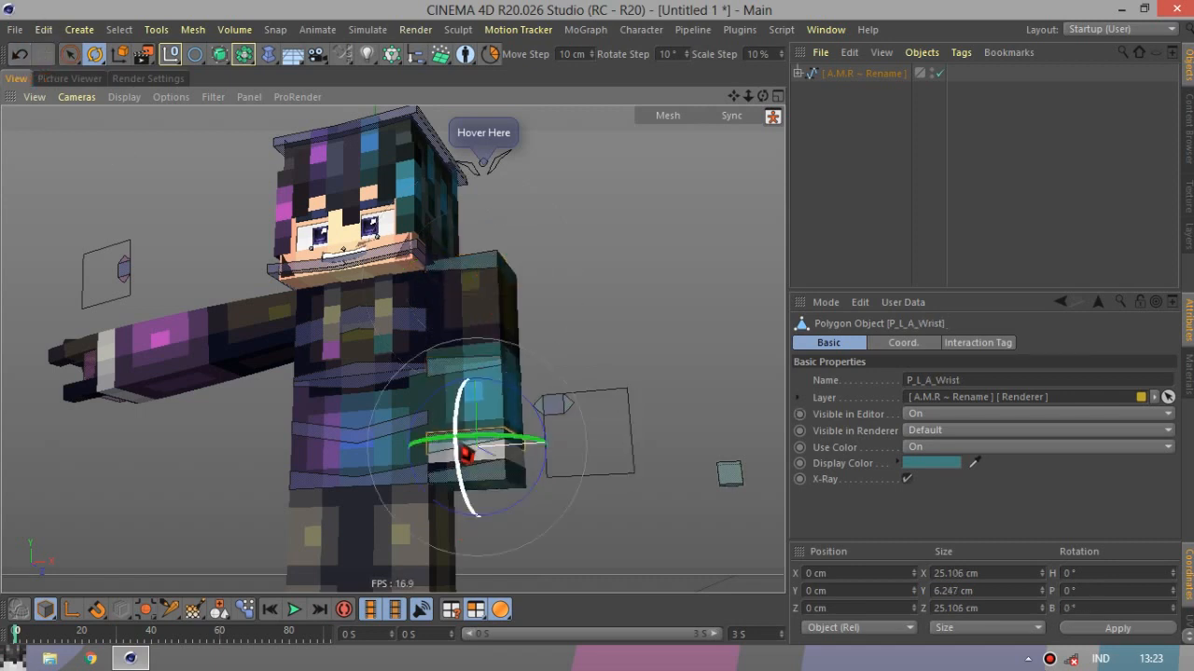
drag(488, 468, 514, 425)
click(20, 53)
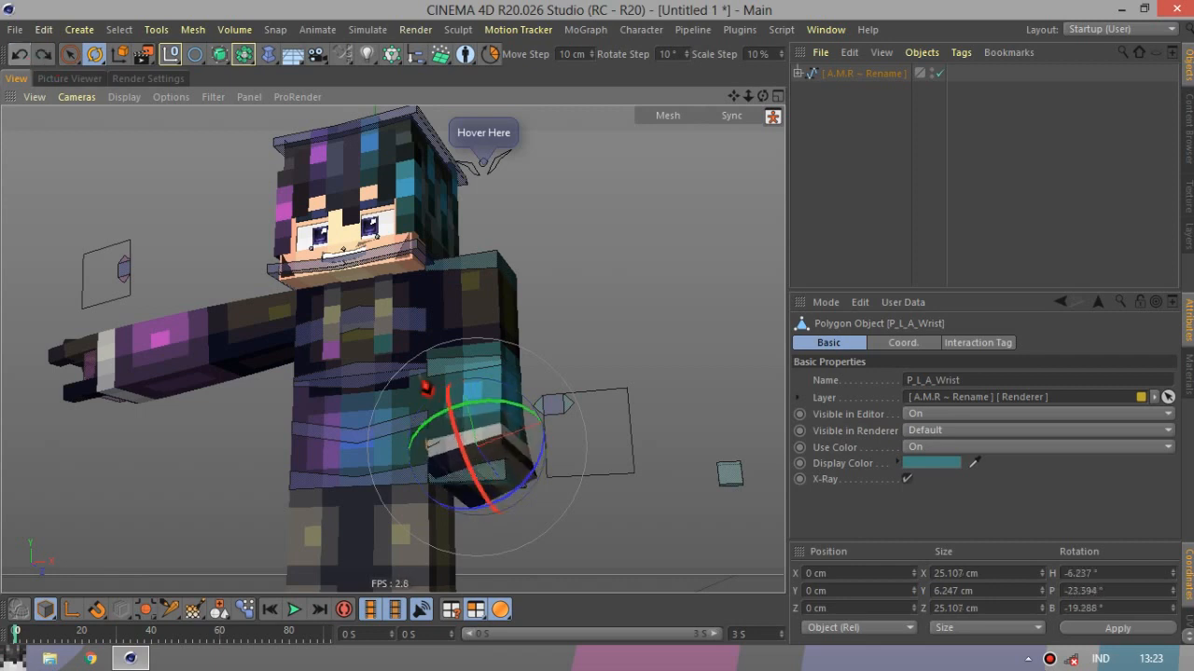
Slide the left hand's marker across its square and down to the corner at X -9.375 cm, Y -9.375 cm.
click(464, 475)
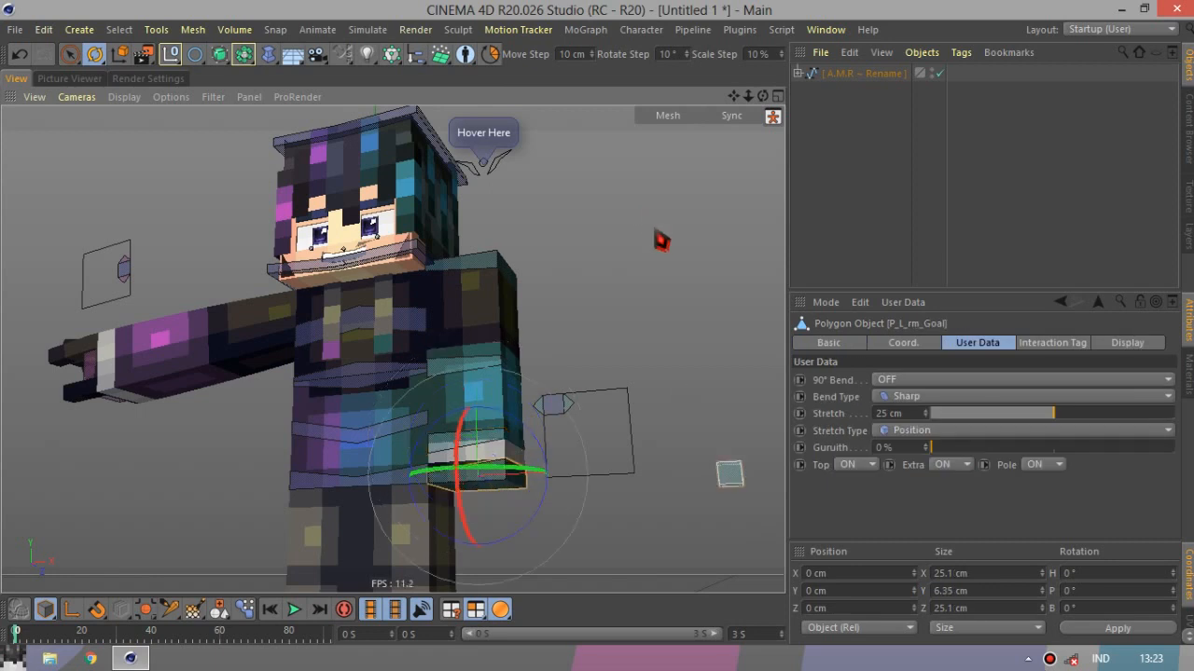
scroll(518, 429, up, 4)
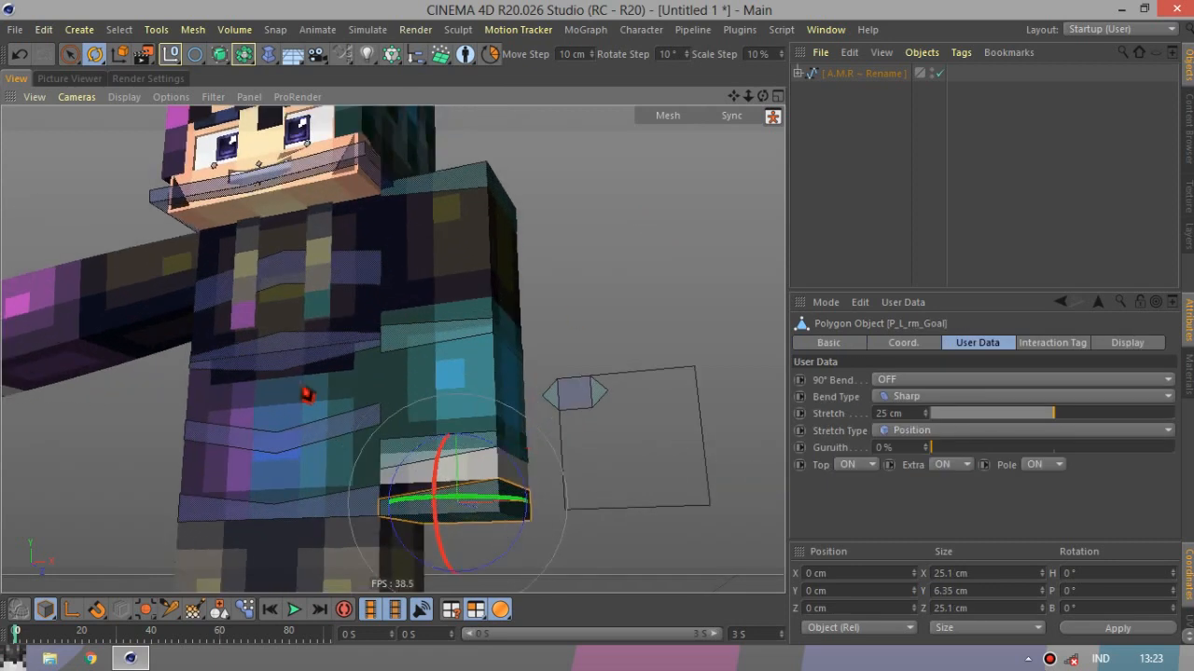
click(94, 54)
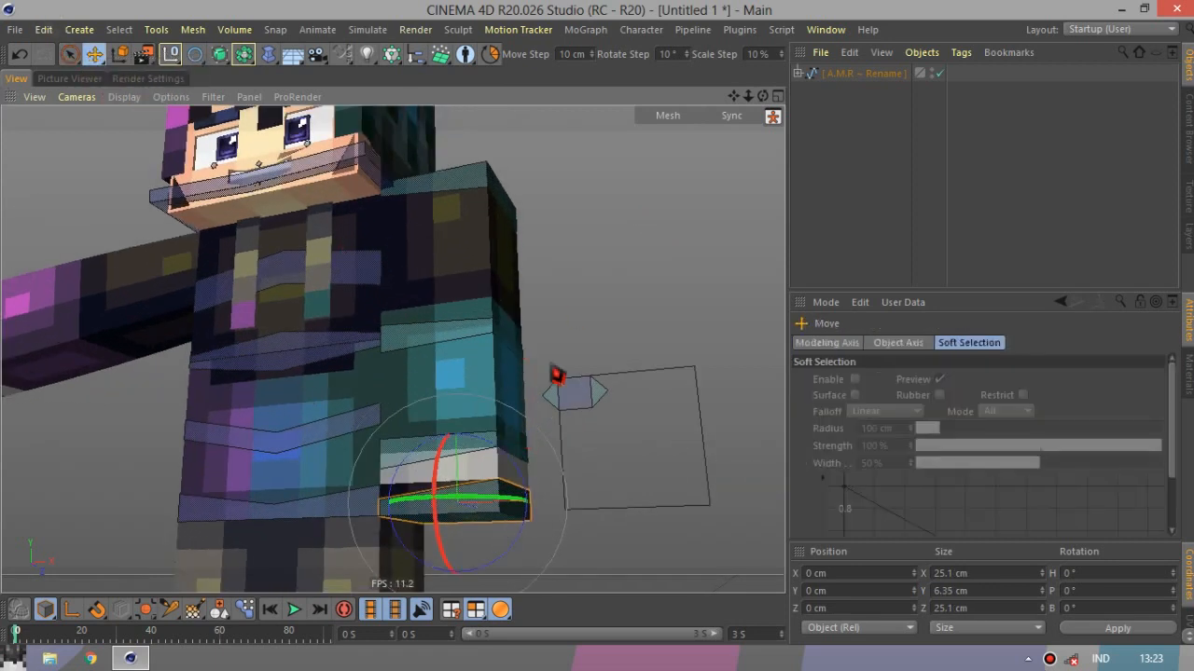
click(595, 381)
drag(762, 97, 734, 302)
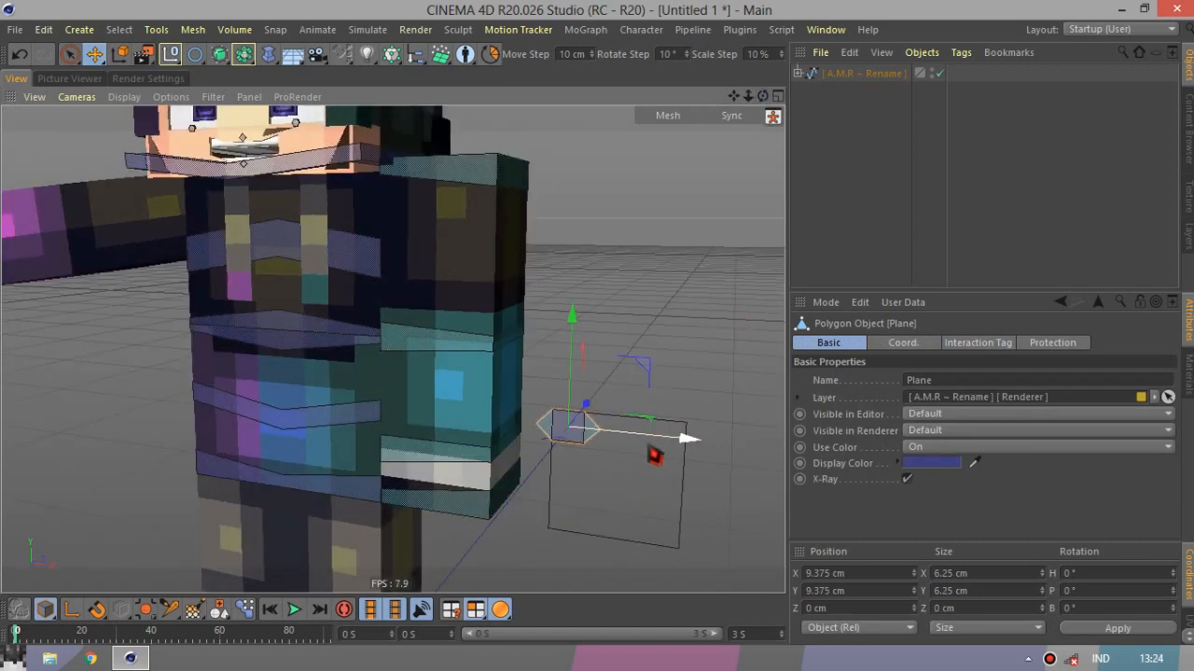
drag(655, 455, 763, 99)
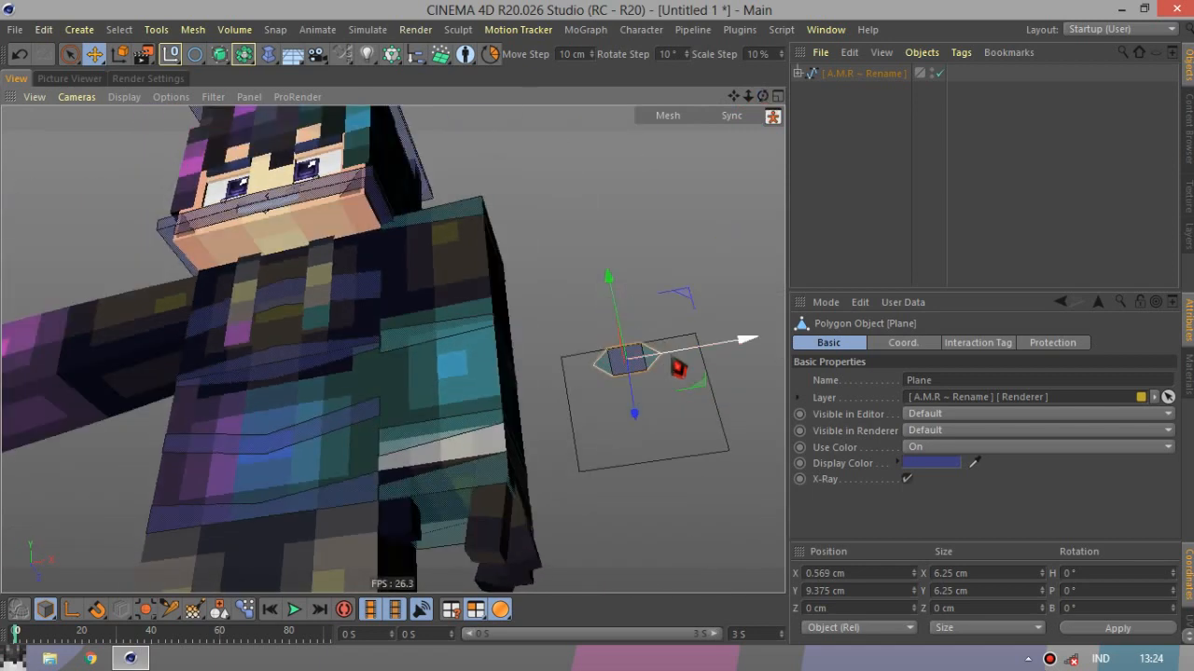
drag(678, 368, 800, 361)
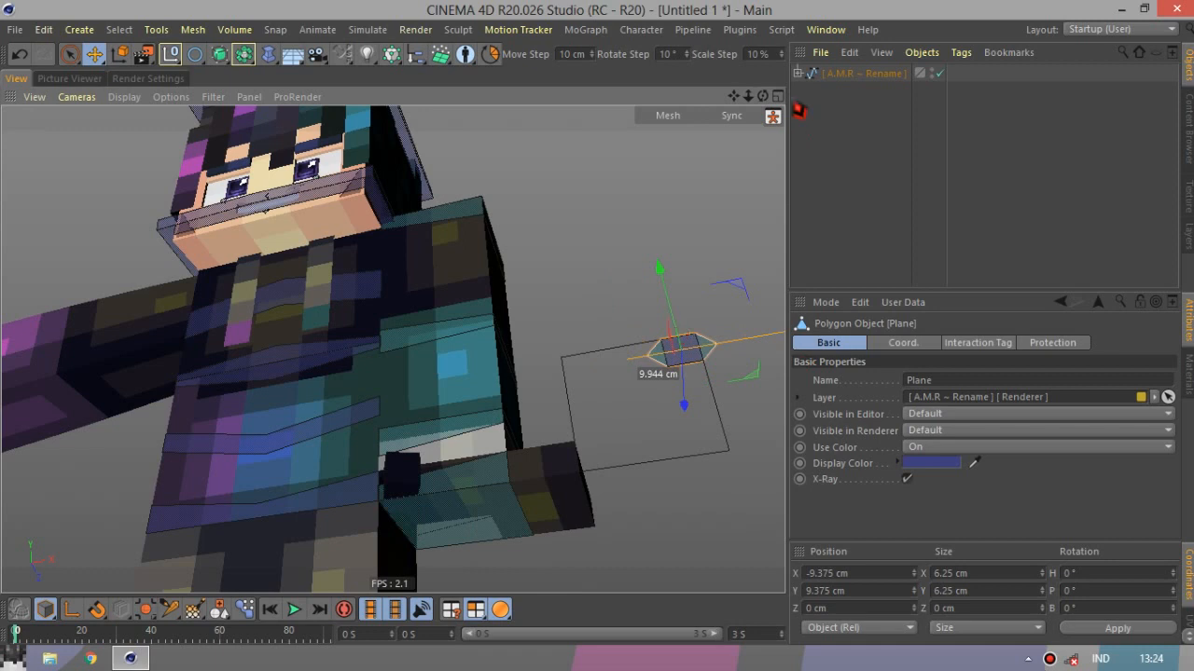
drag(763, 97, 703, 448)
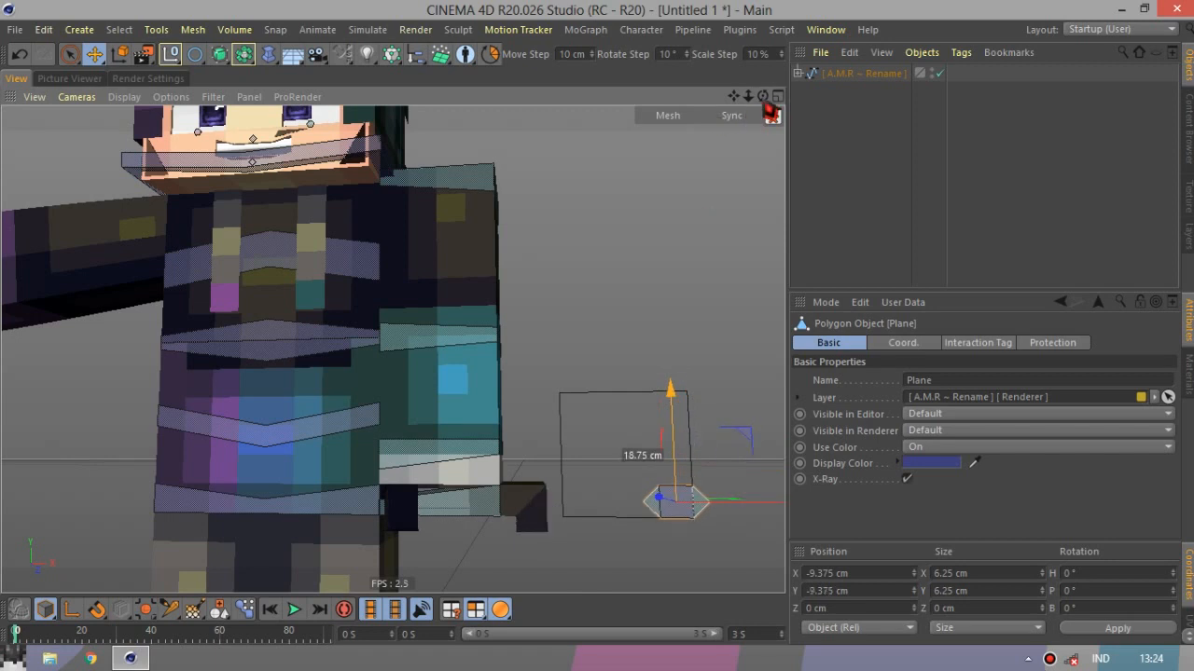
Try pulling the left hand marker's Planer triangle about 2.9 cm outward to spread the fingers, and return it to 0 cm.
drag(763, 97, 729, 122)
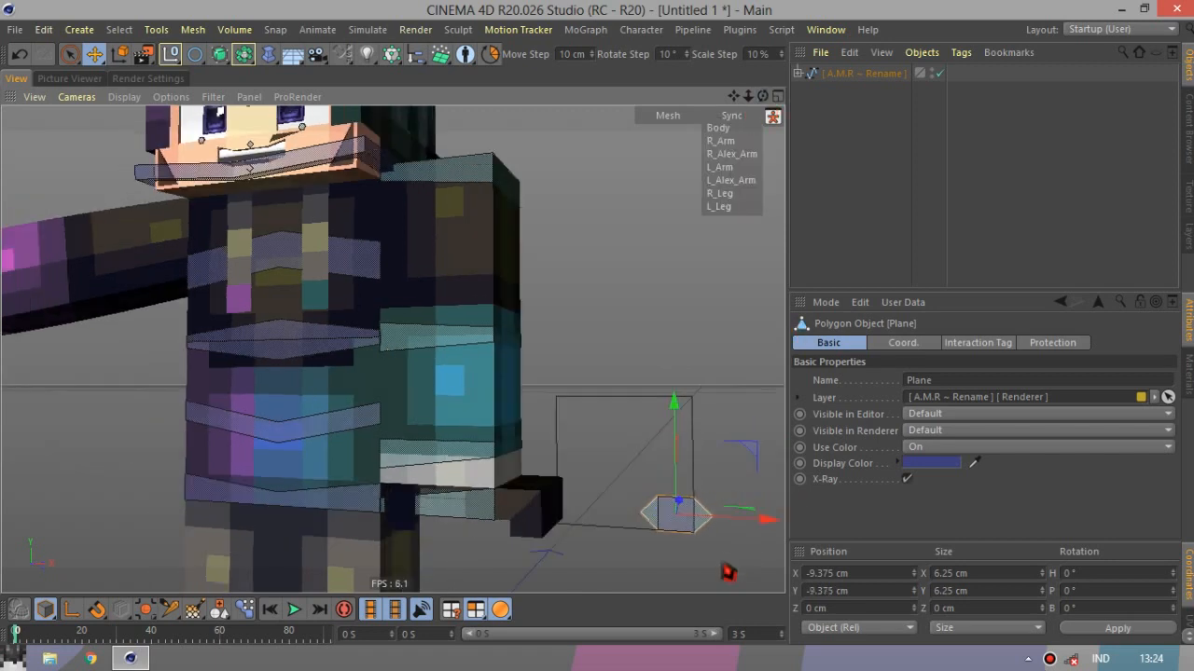
scroll(724, 565, up, 3)
drag(763, 97, 556, 419)
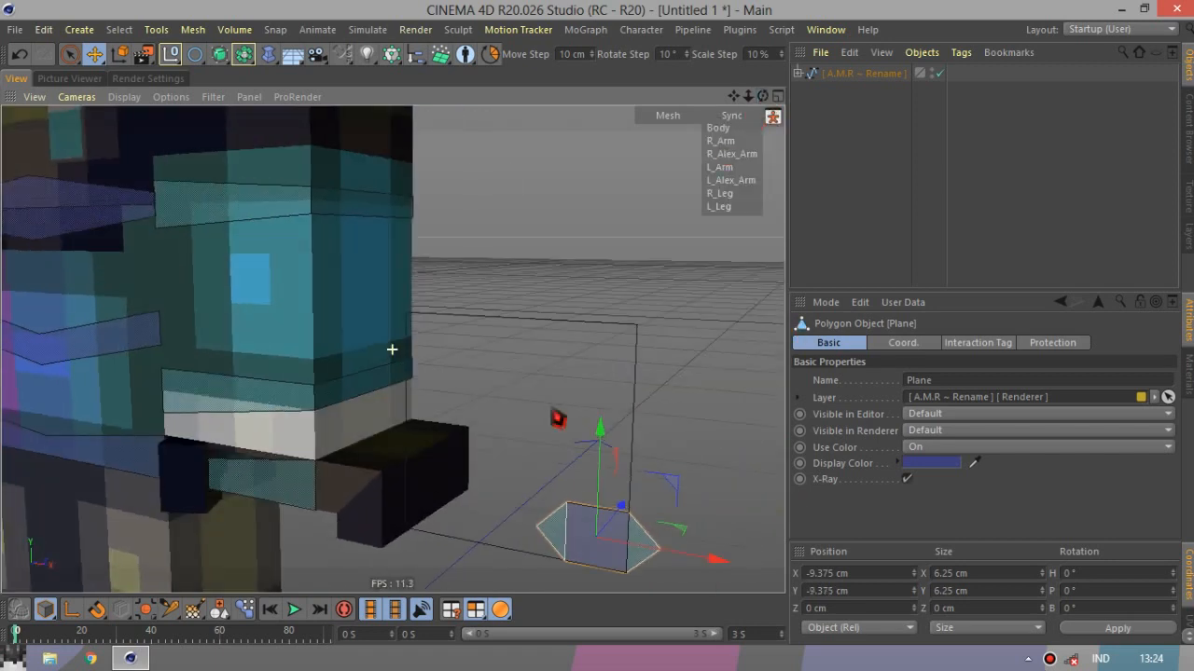
click(563, 532)
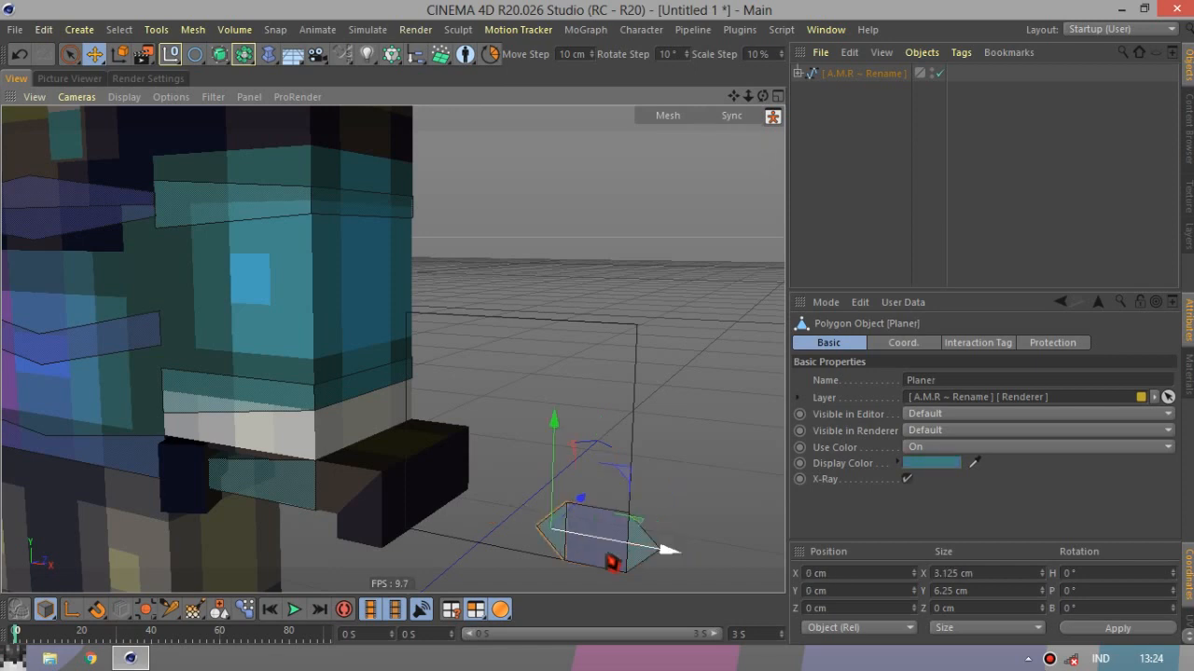
drag(619, 560, 592, 558)
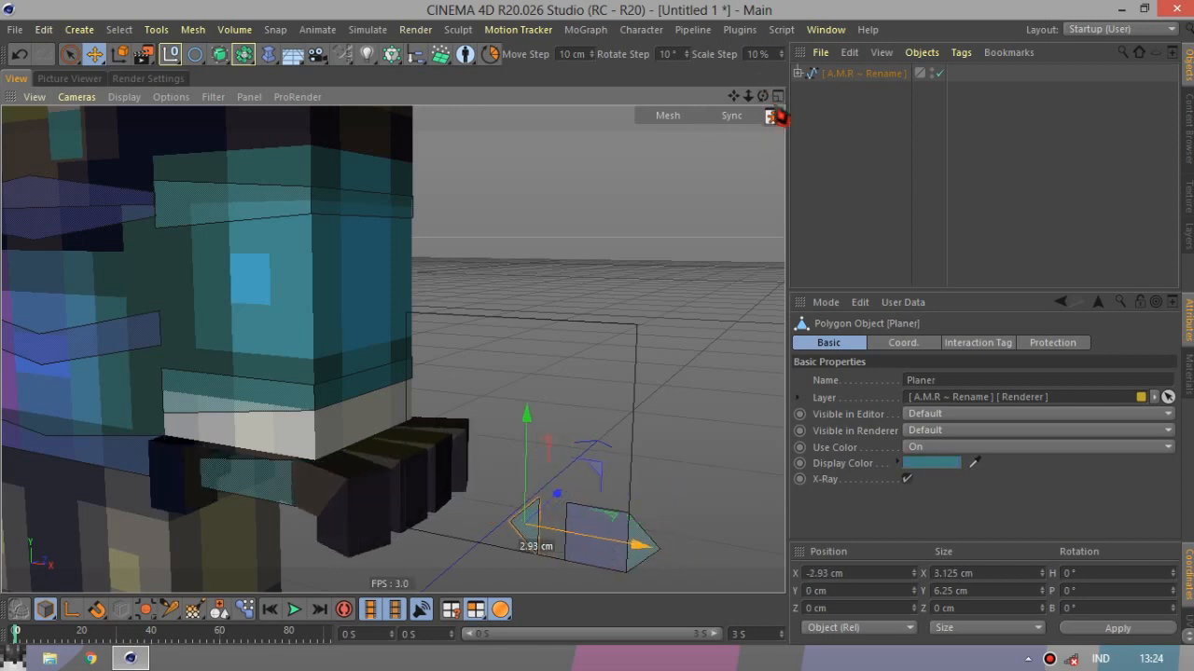
drag(763, 97, 652, 387)
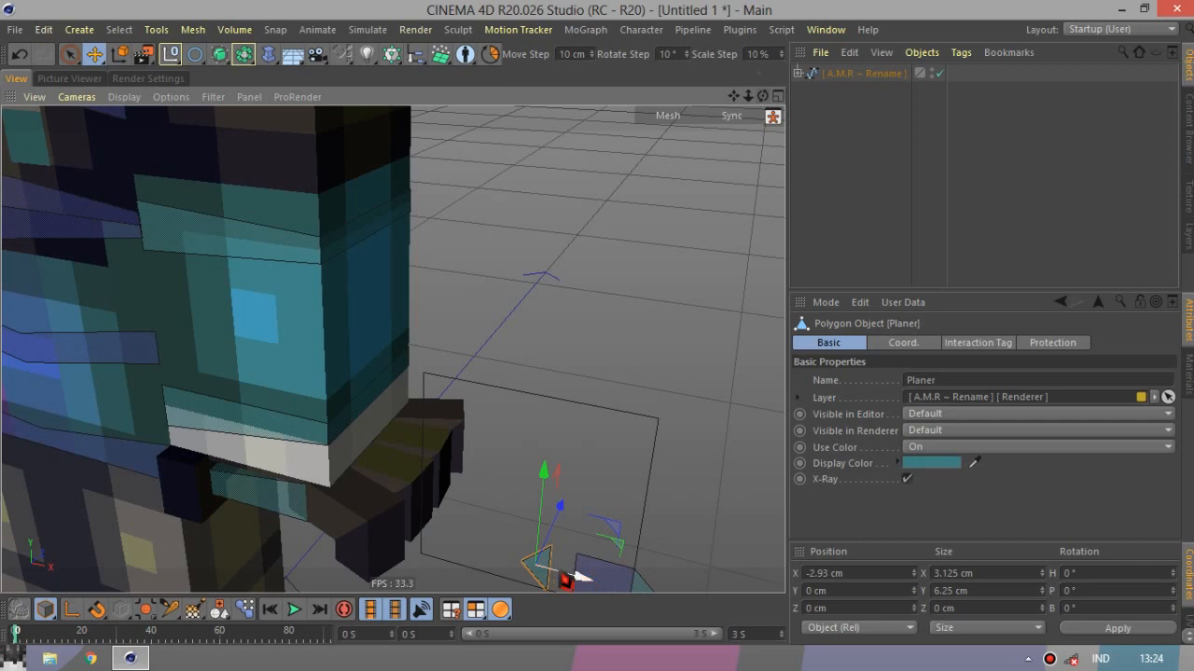
drag(623, 586, 809, 553)
Try pulling the left hand marker's Planel triangle along its X axis, and return it to 0 cm.
drag(734, 97, 654, 9)
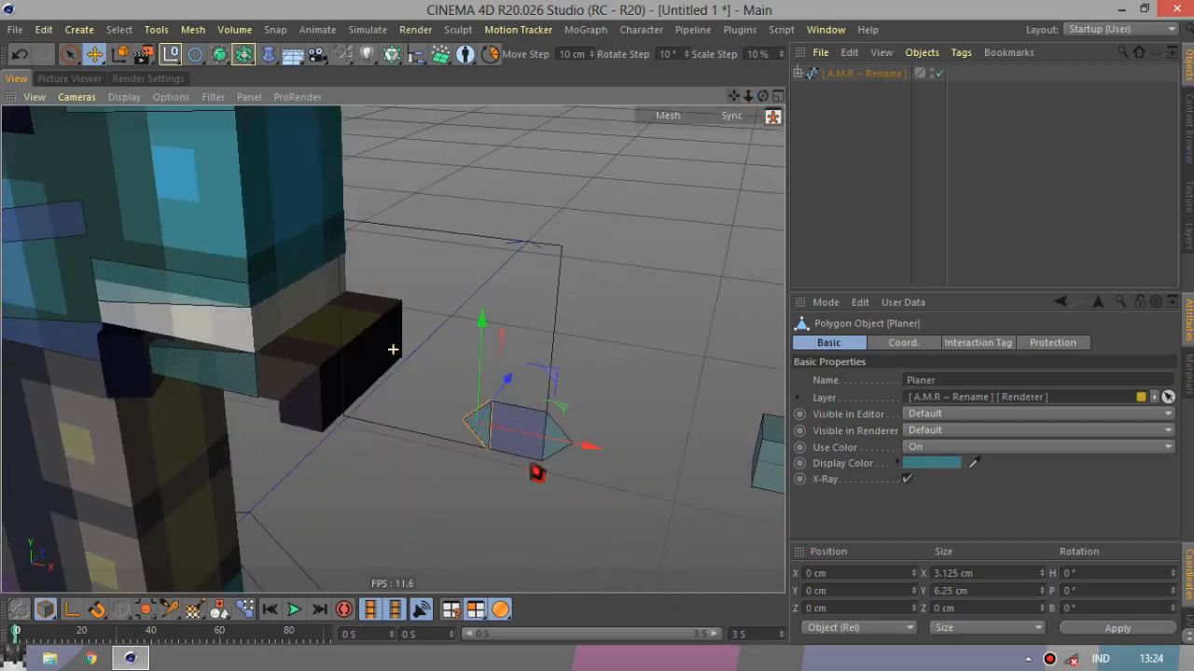
click(554, 447)
click(551, 445)
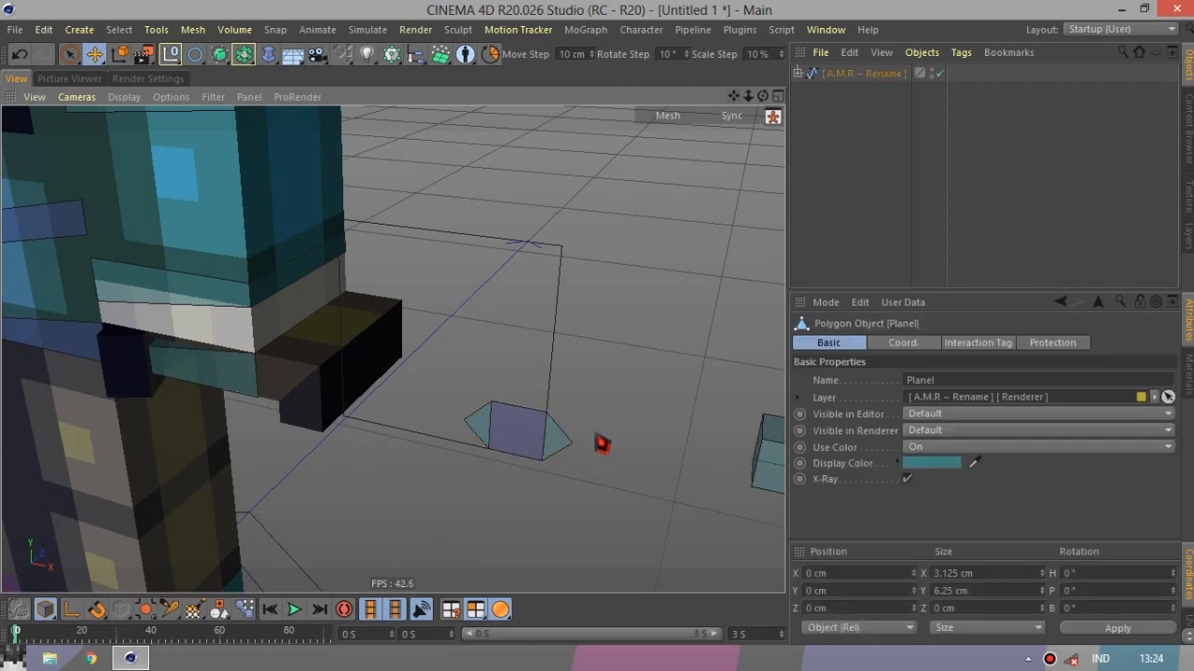
drag(764, 97, 709, 228)
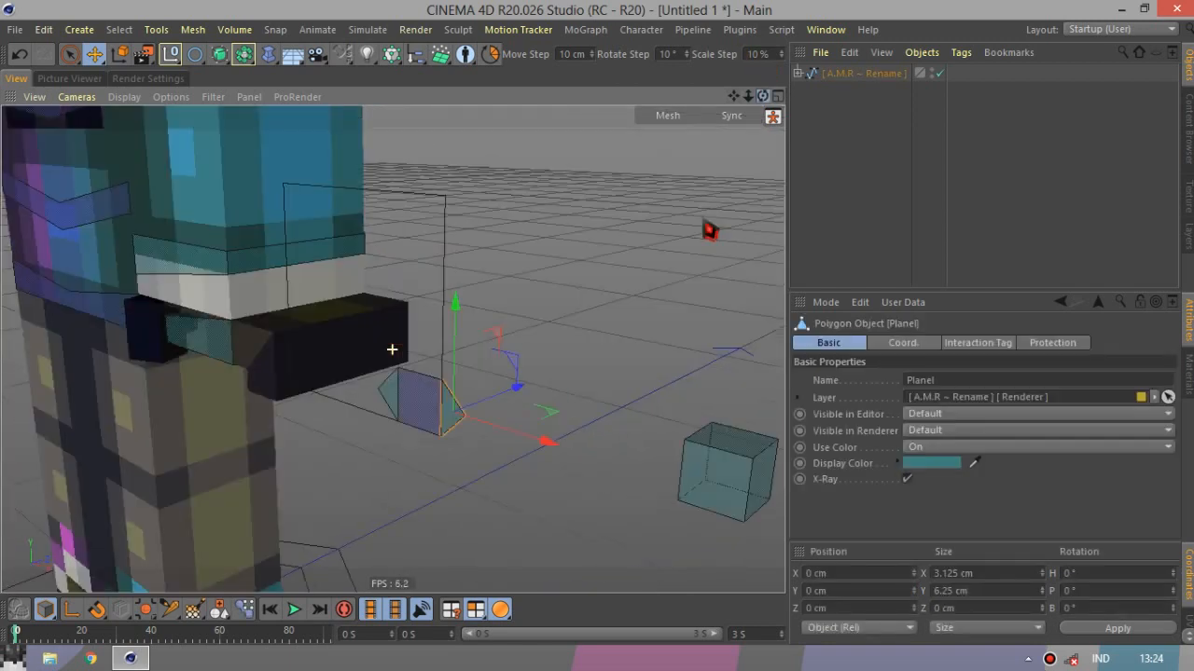
drag(544, 438, 396, 459)
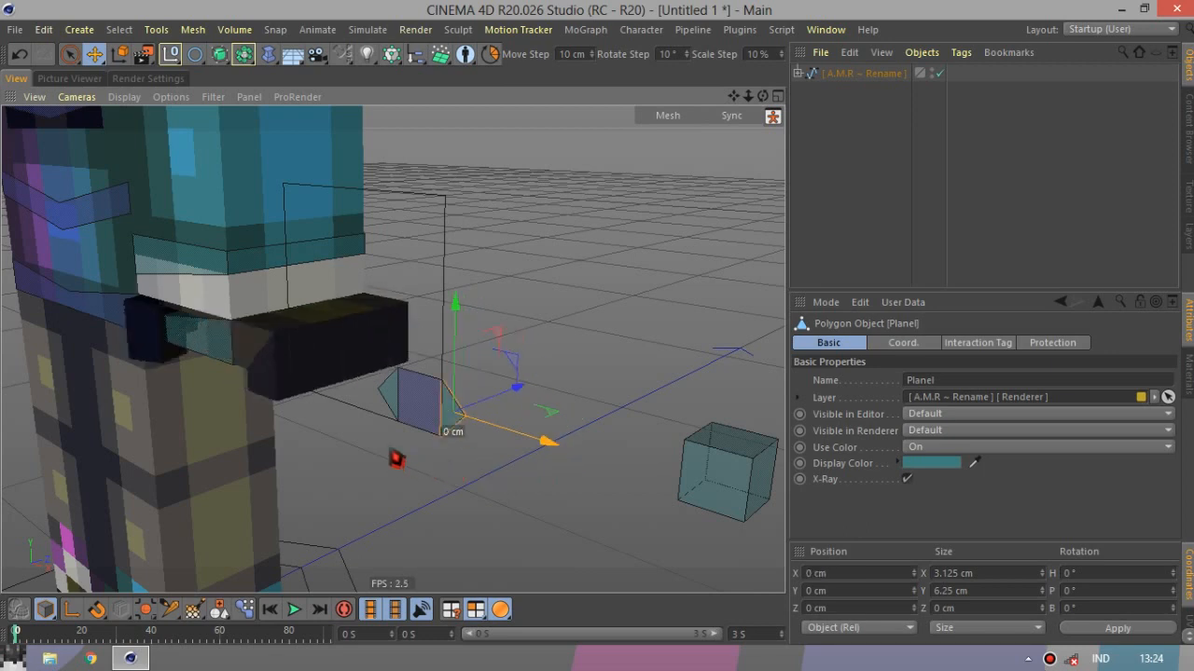
Select the left hand marker's Planer triangle, followed by its central Plane square.
click(391, 399)
scroll(632, 384, down, 5)
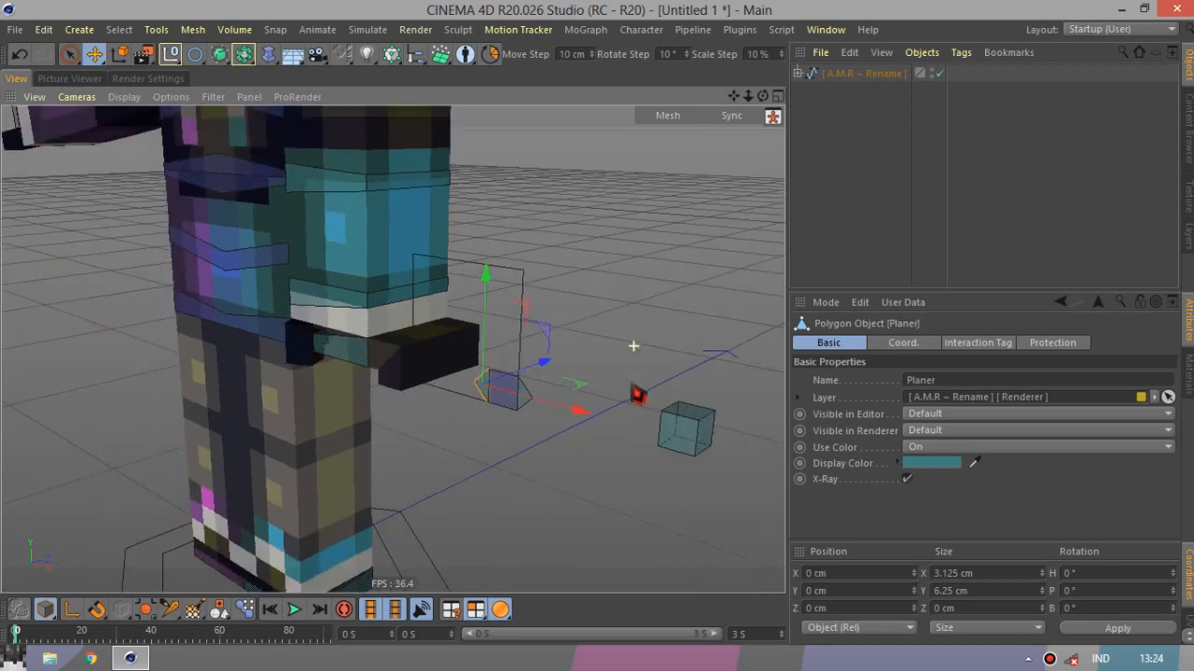
scroll(632, 384, up, 4)
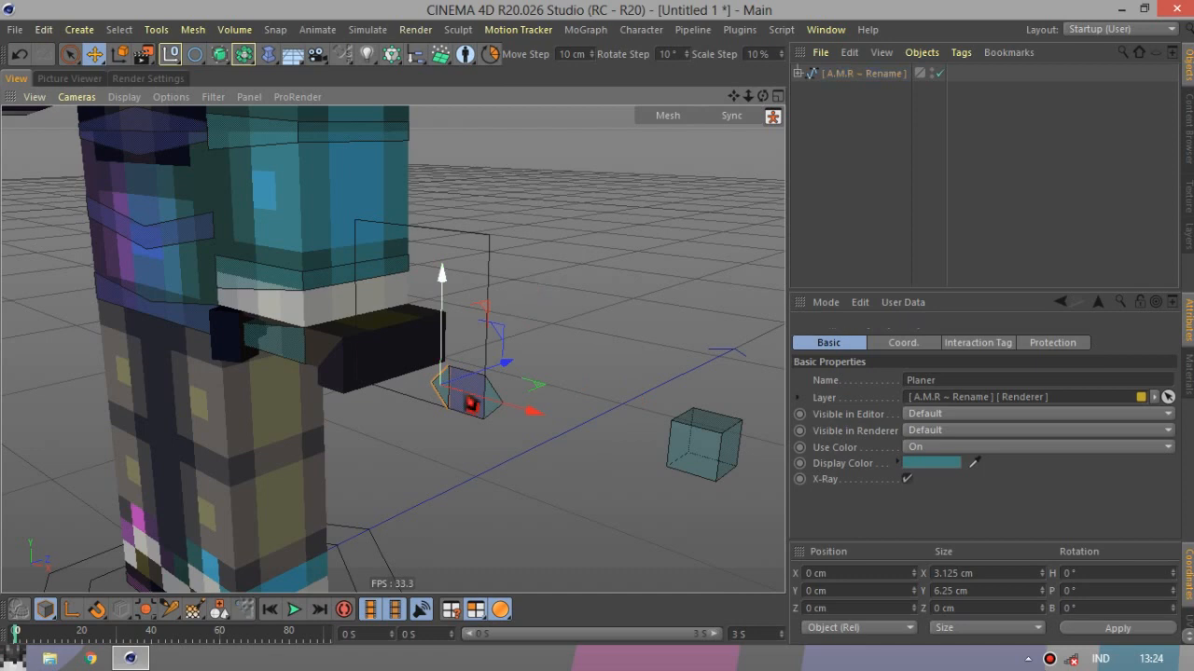
click(466, 400)
click(471, 406)
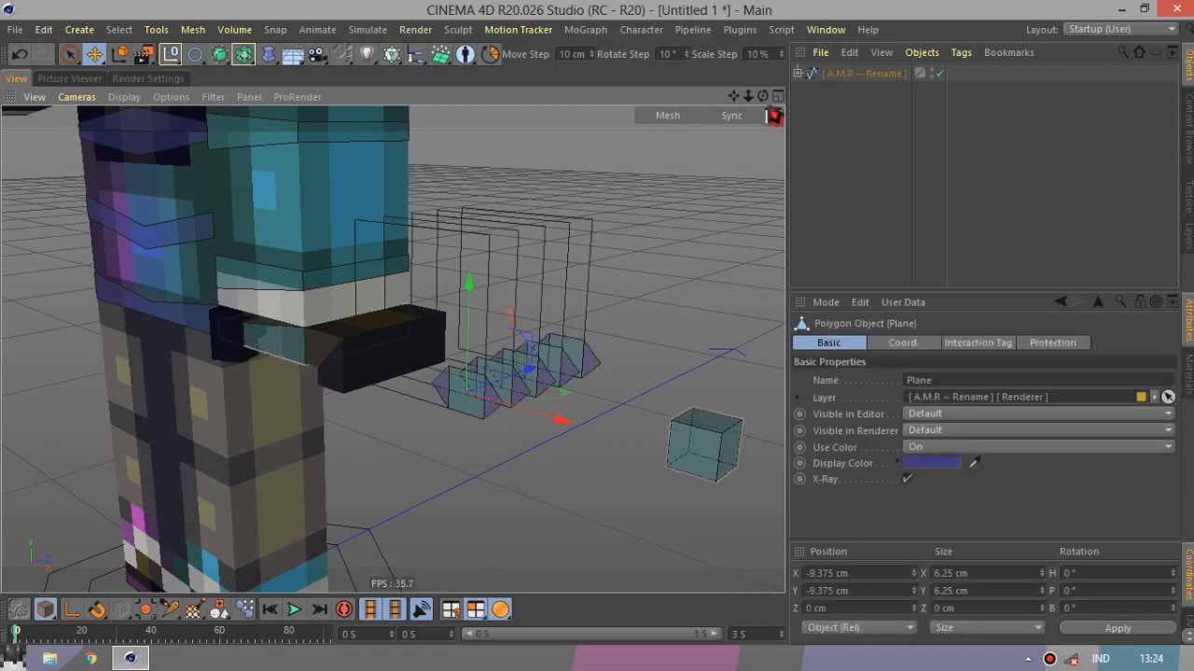
Try moving the P_R_Leg_pole cube beside the left hand, and undo the move.
drag(763, 96, 756, 152)
scroll(365, 373, down, 5)
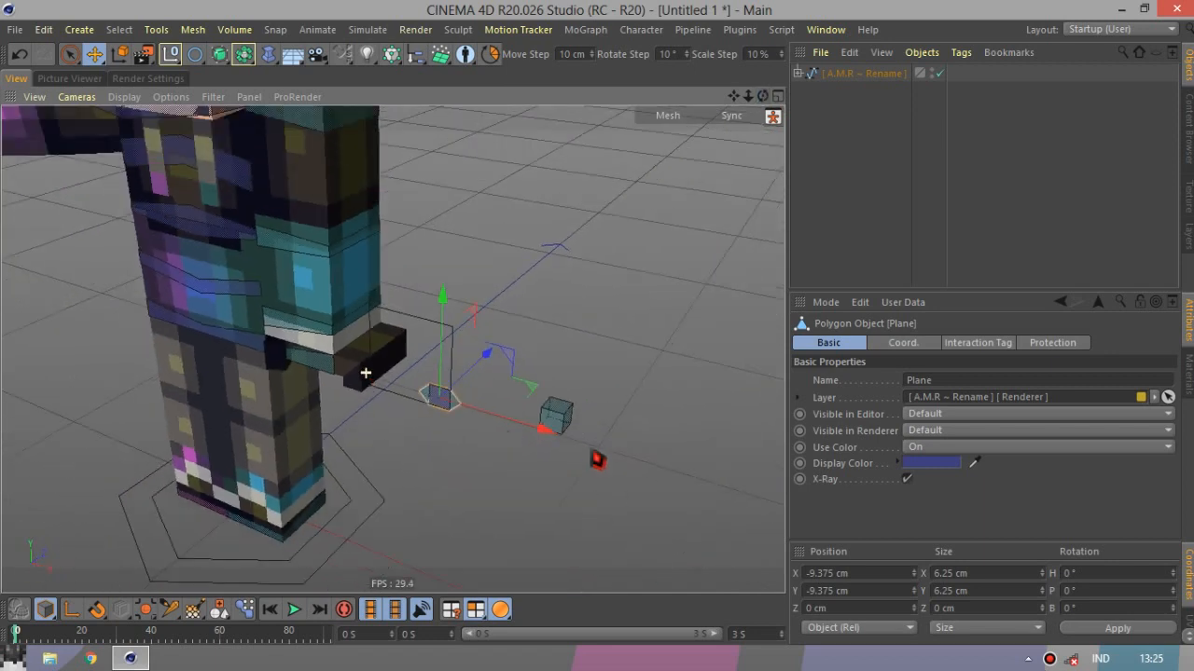
click(567, 419)
drag(598, 375, 706, 301)
key(ctrl+z)
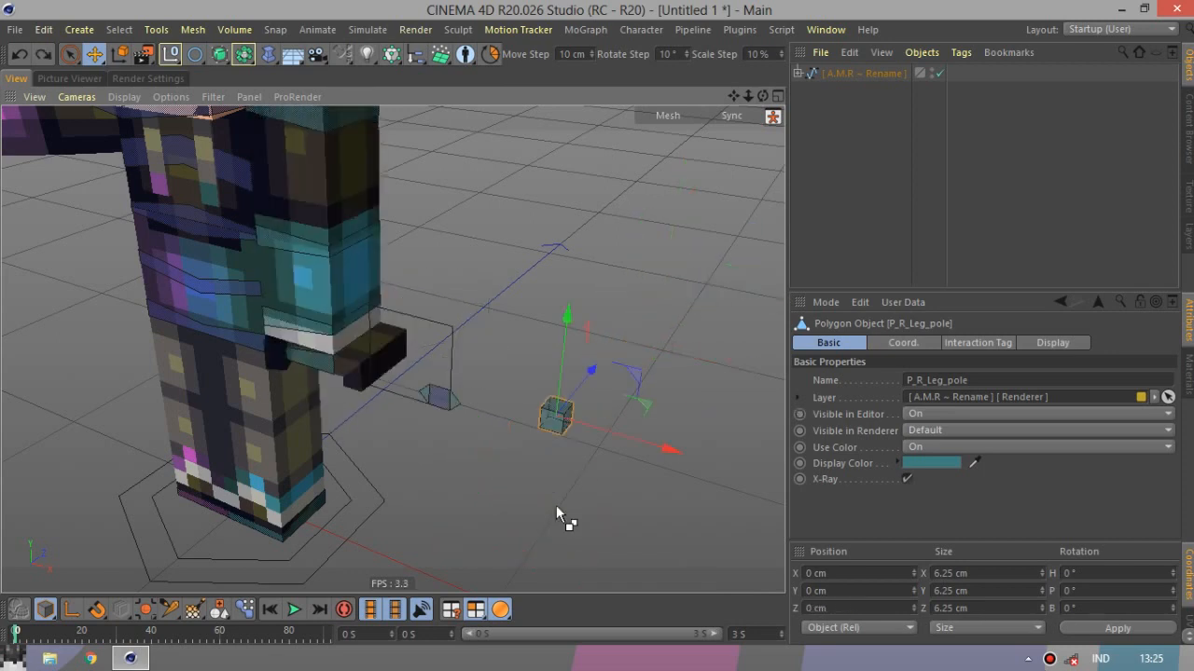
Move the left foot control P_L_Leg_Goal up and backward to about X -22 cm, Y 20.7 cm, Z -65.7 cm.
scroll(591, 290, down, 3)
scroll(358, 512, up, 4)
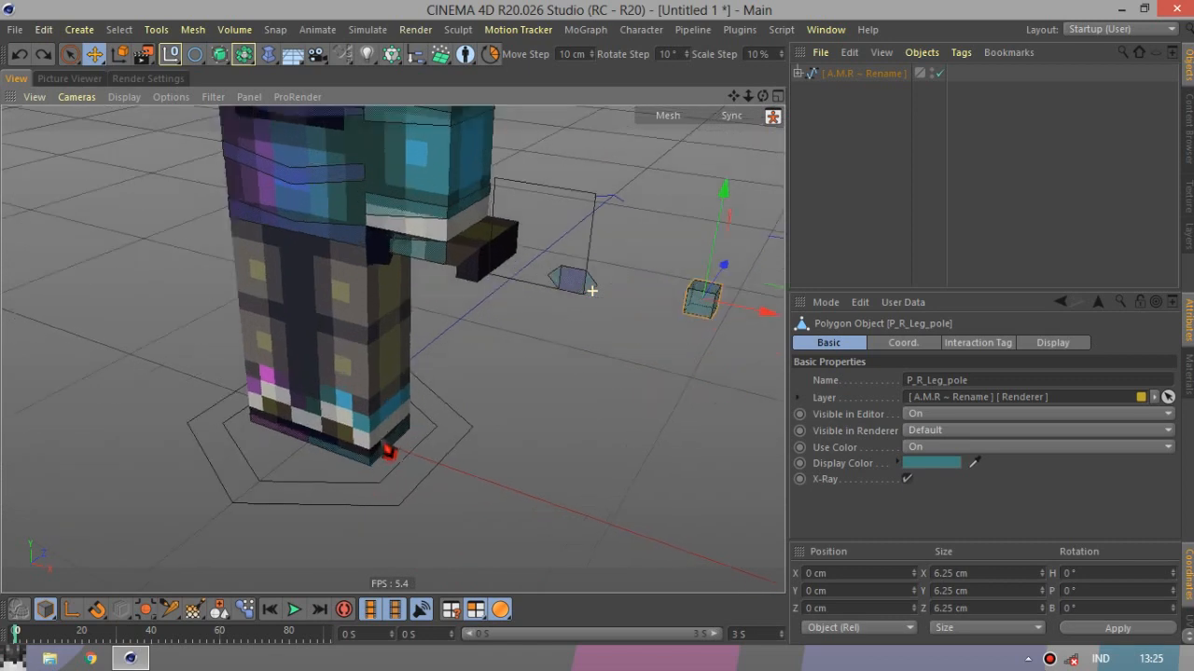
click(378, 446)
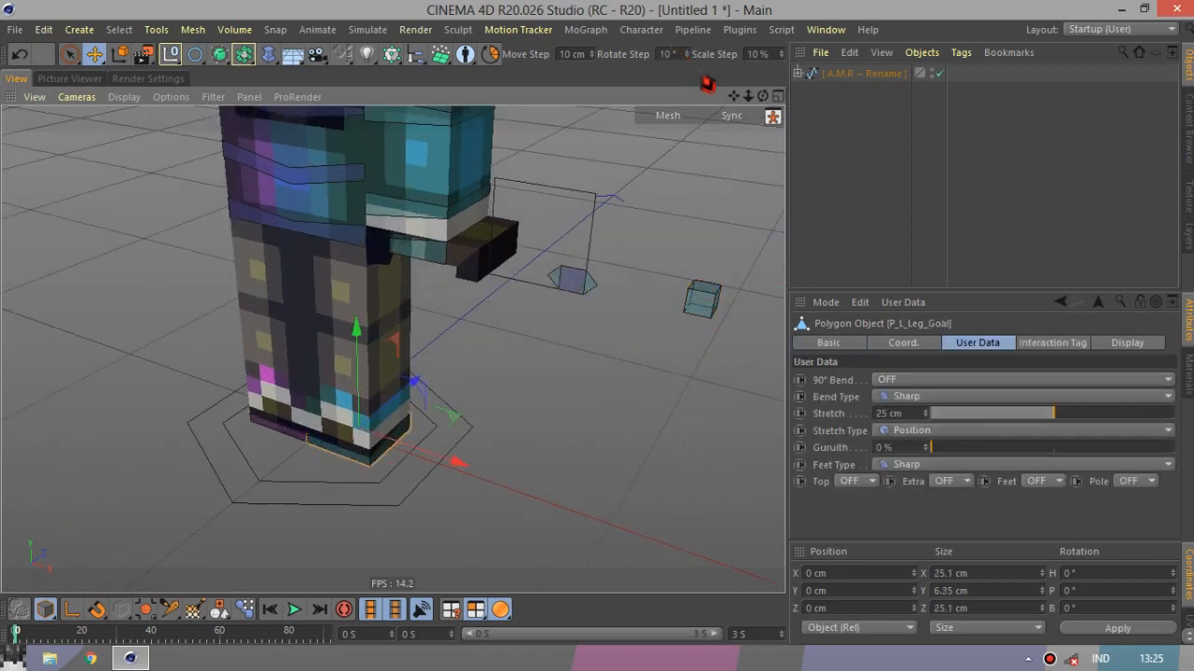
drag(763, 97, 709, 56)
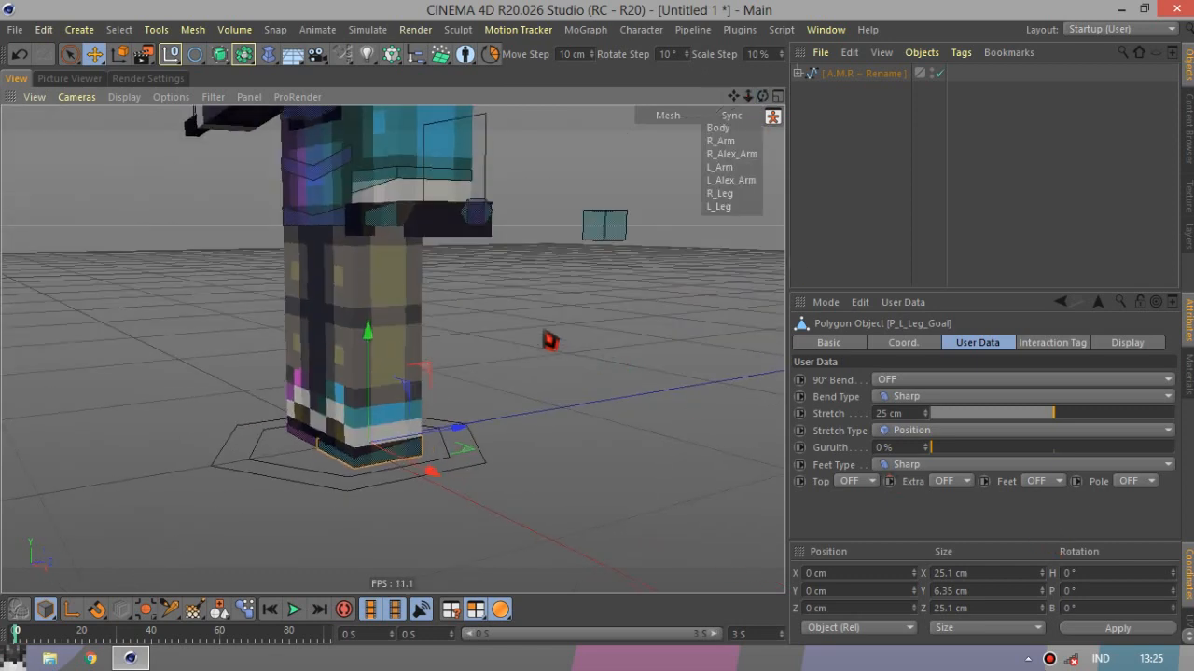
drag(549, 341, 317, 403)
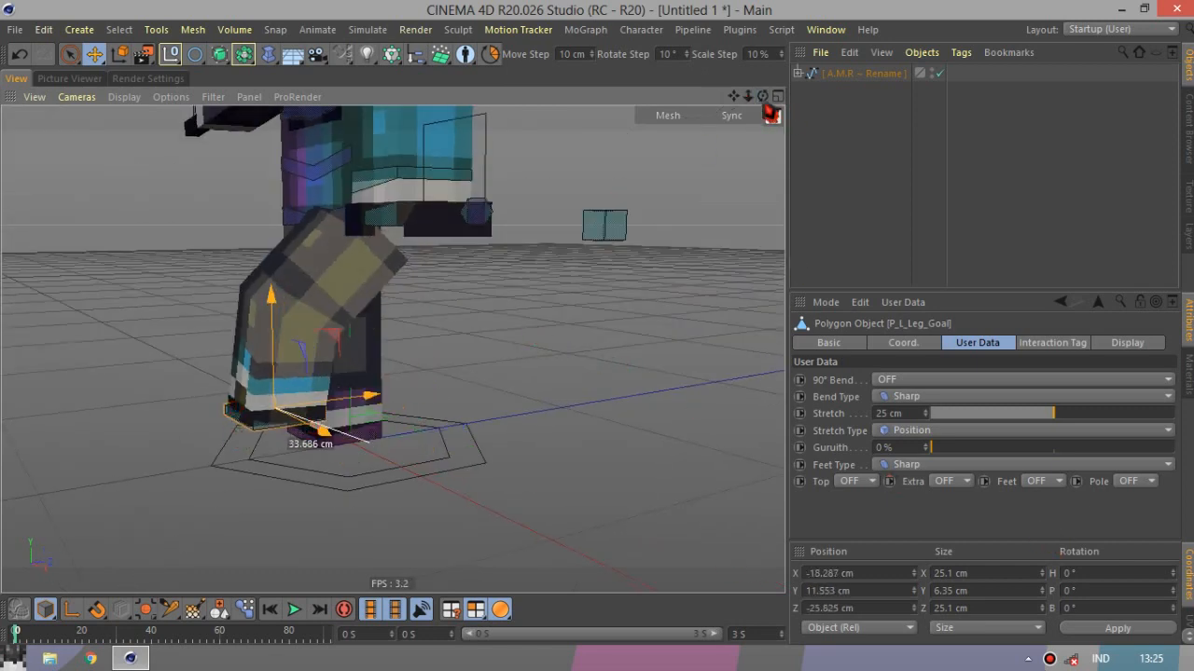
drag(766, 108, 714, 181)
drag(589, 258, 94, 367)
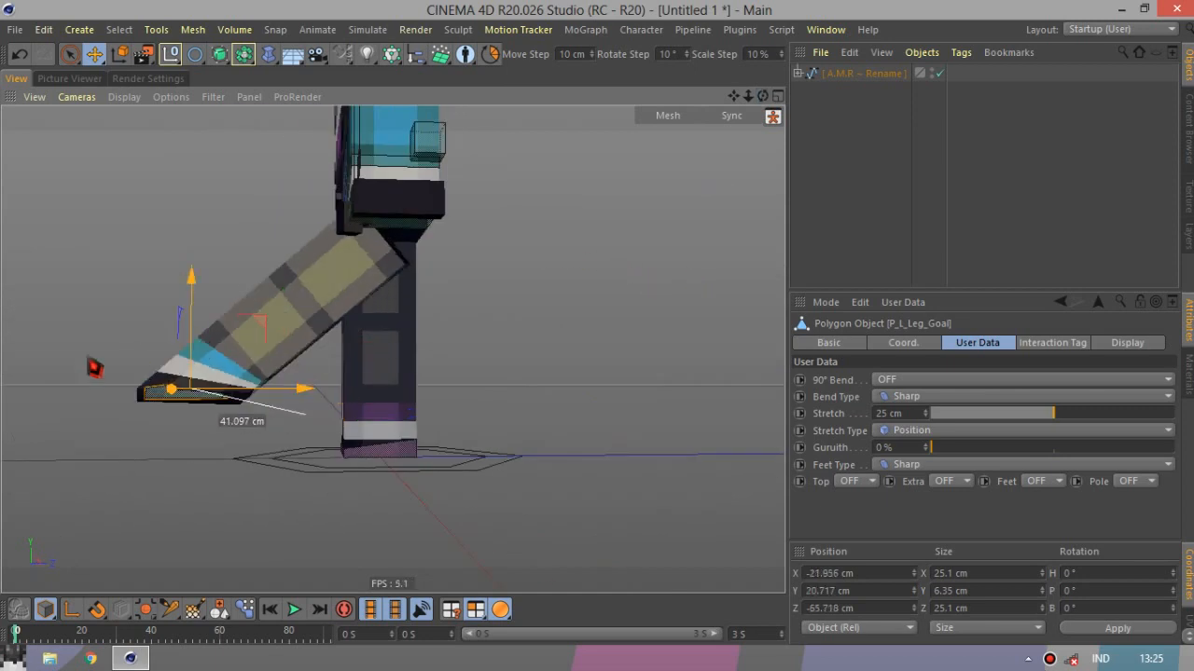
Set the left leg's Feet Type to Smooth and turn its Feet control on.
click(906, 466)
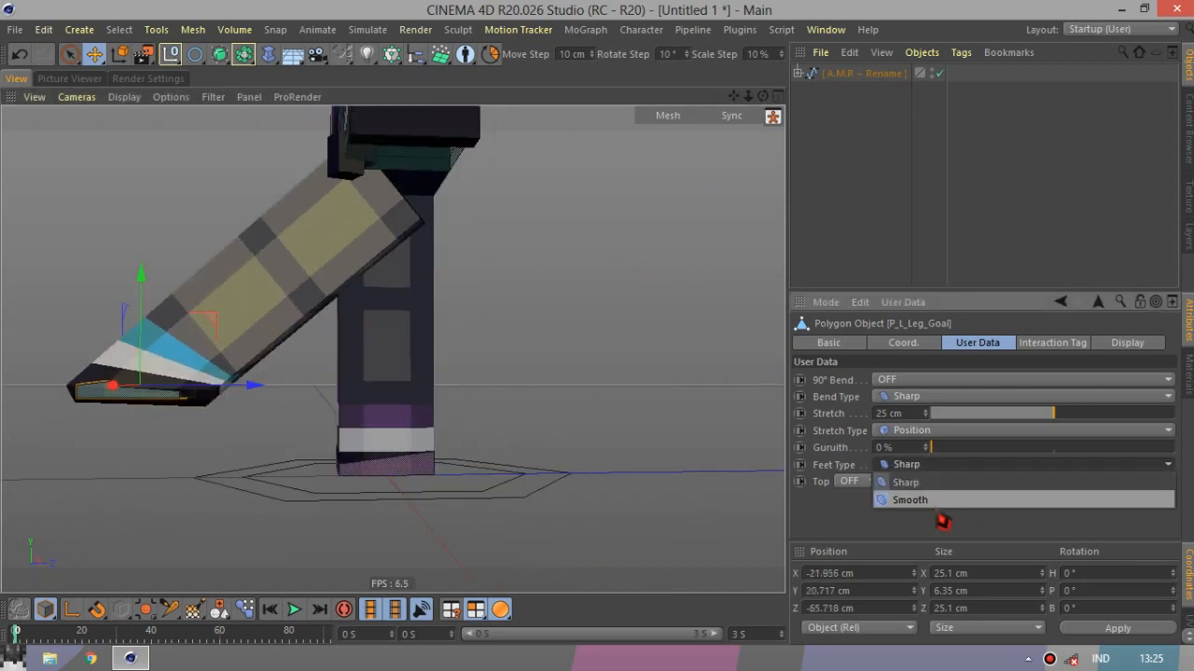
click(938, 505)
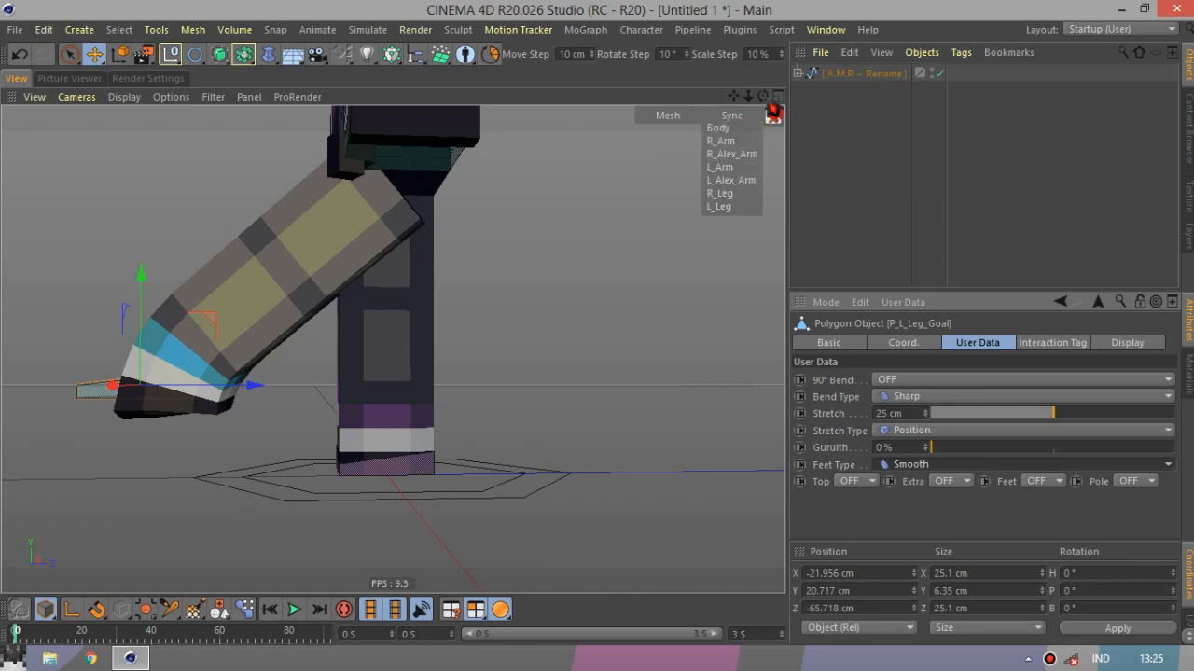
mouse_move(764, 97)
mouse_down()
mouse_move(792, 121)
mouse_move(729, 117)
mouse_up()
click(1044, 480)
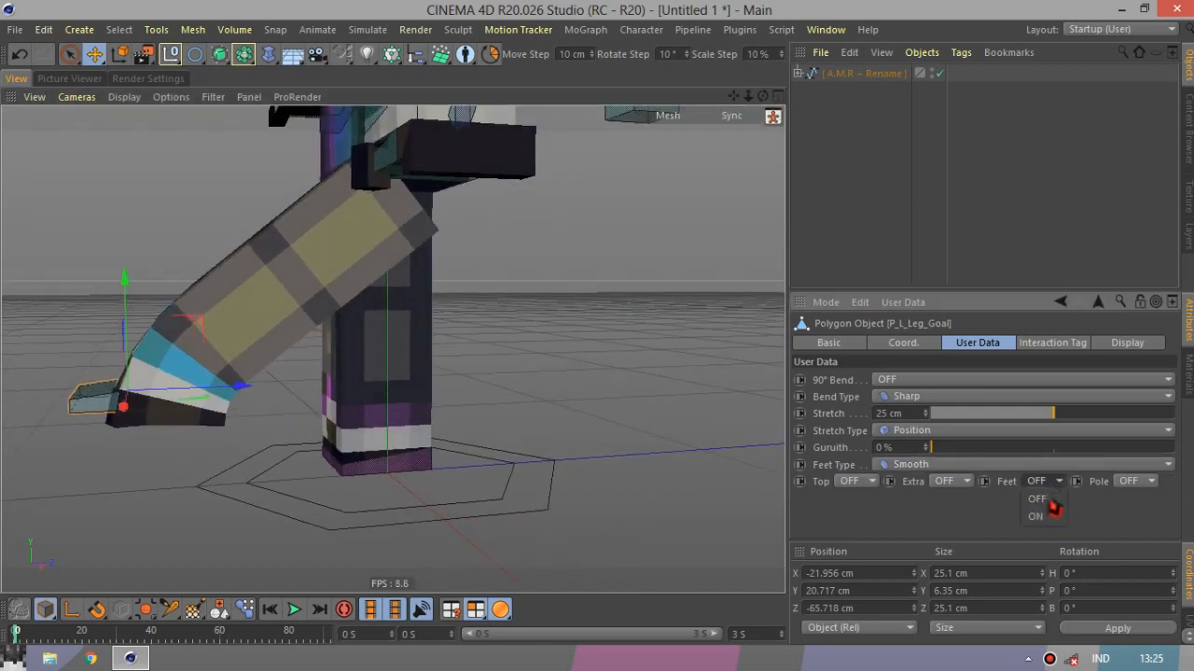
click(1043, 518)
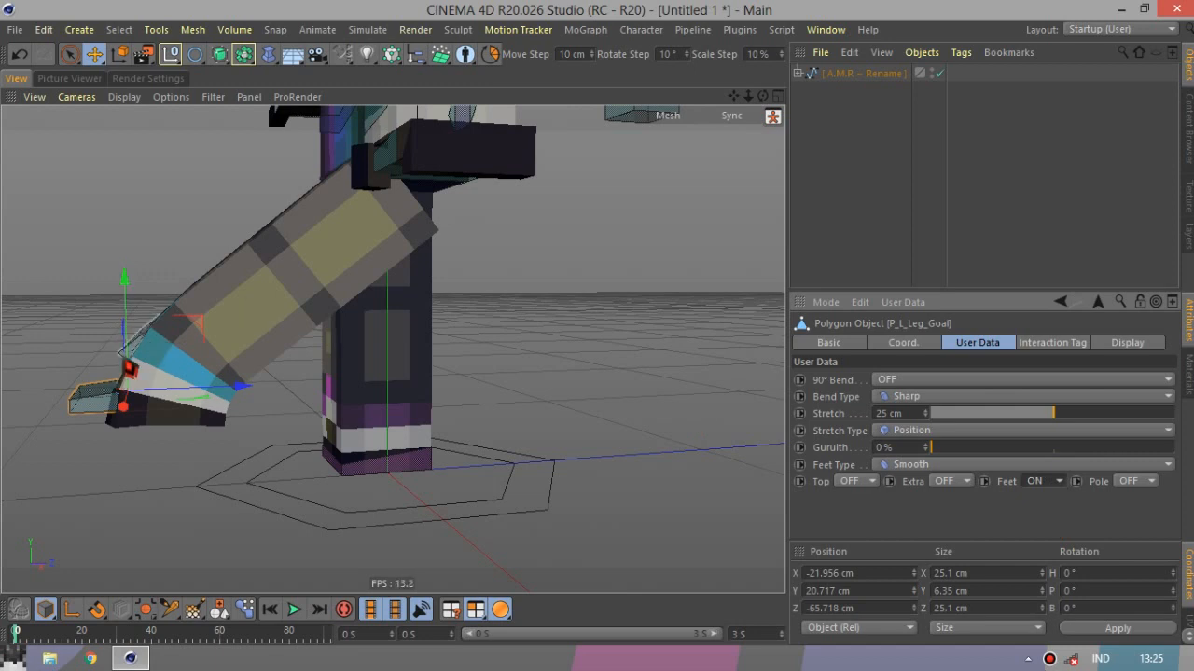
Try rotating the left ankle control to about H 19°, P -67°, B 35°, and undo the rotation.
click(138, 366)
click(150, 360)
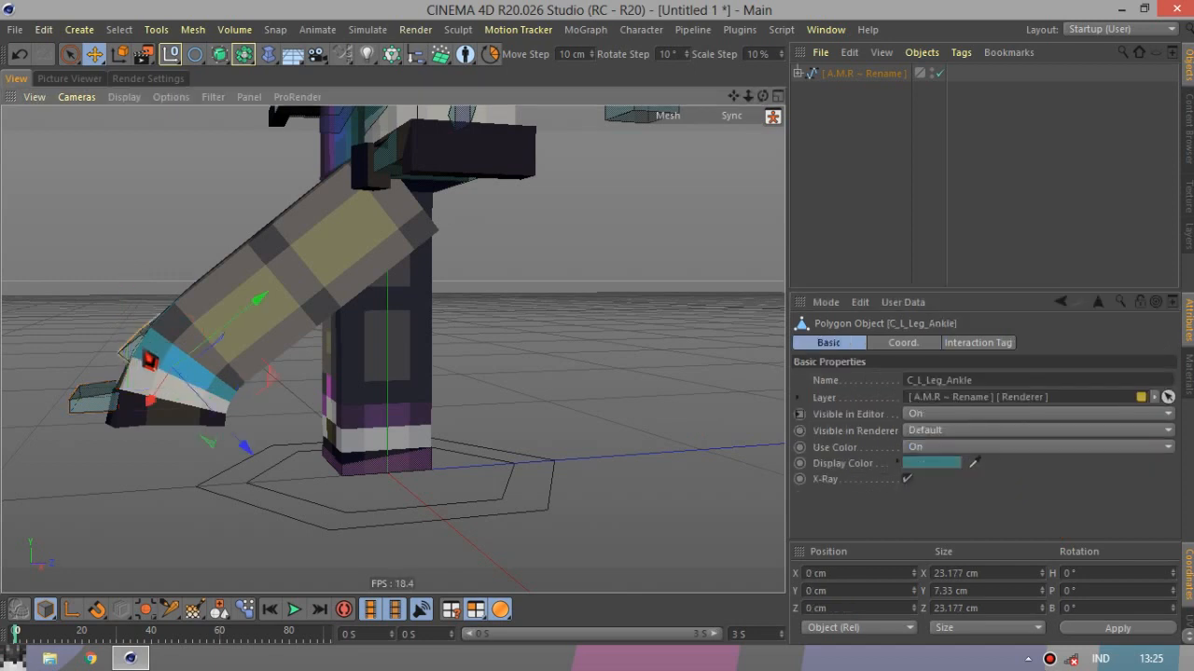
key(r)
drag(152, 354, 277, 464)
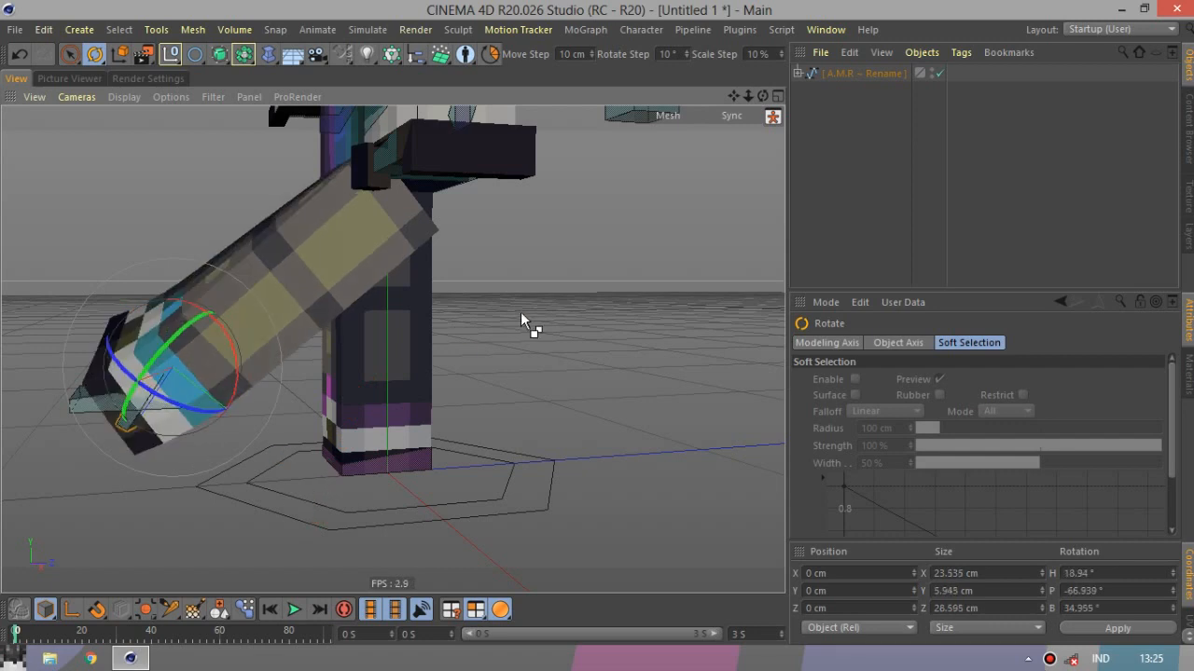
key(ctrl+z)
key(ctrl+z)
Undo the left leg's feet settings and foot movement back to the standing pose.
alt+right_drag(525, 306, 634, 394)
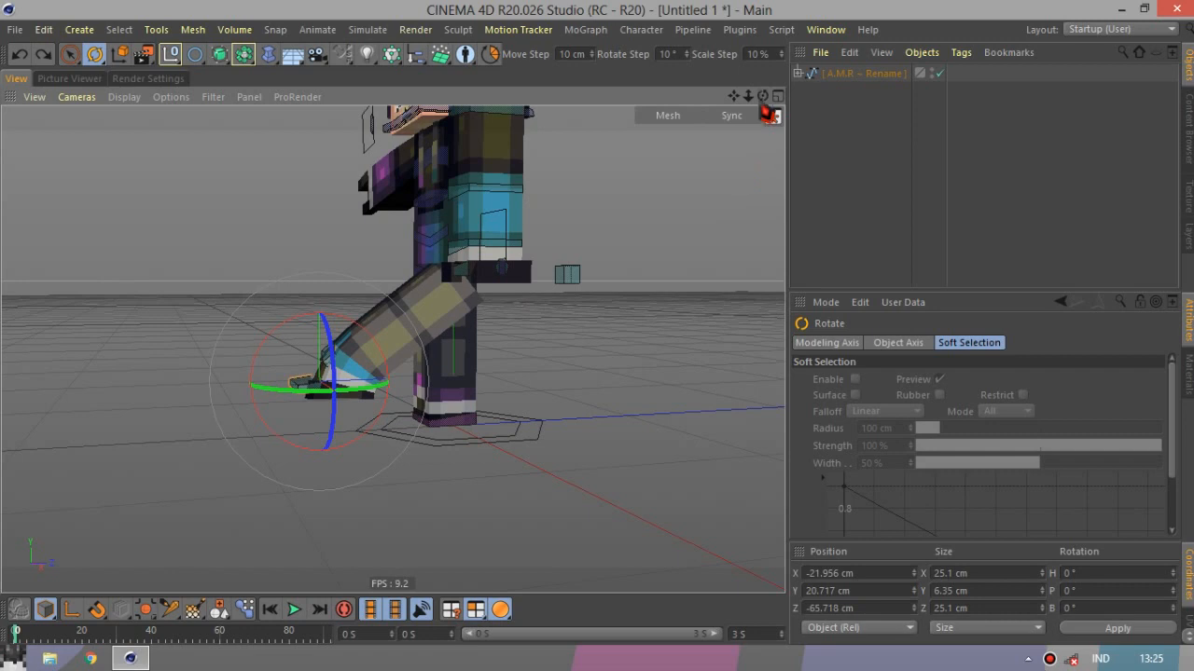
alt+drag(634, 394, 494, 412)
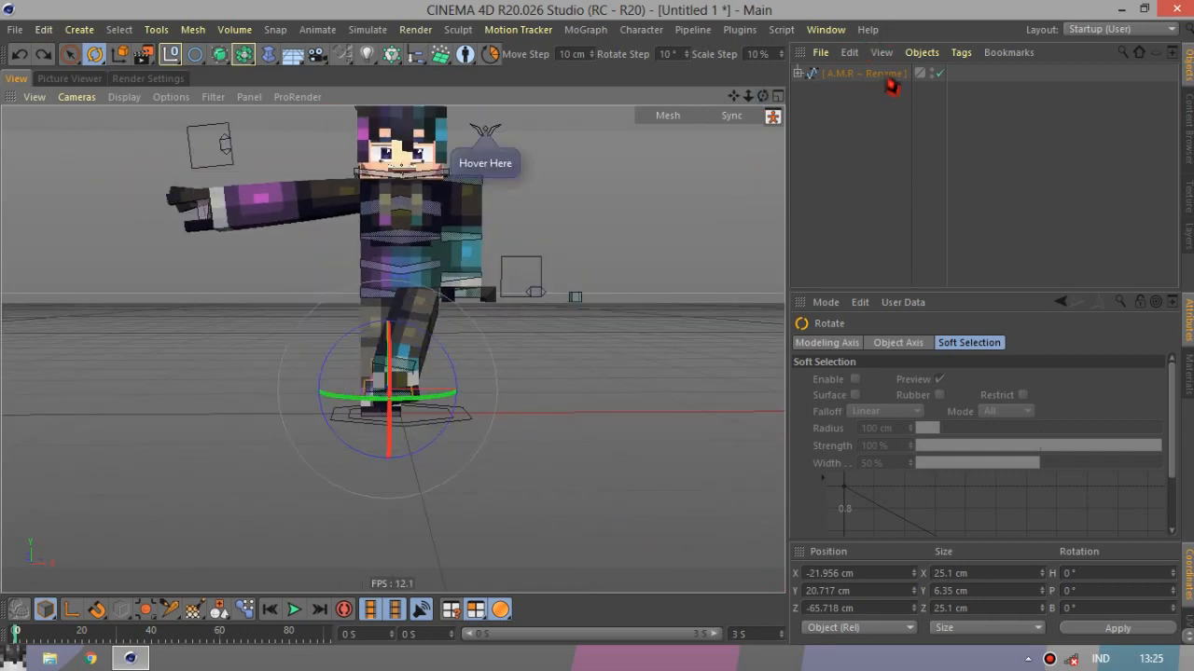
drag(732, 98, 752, 224)
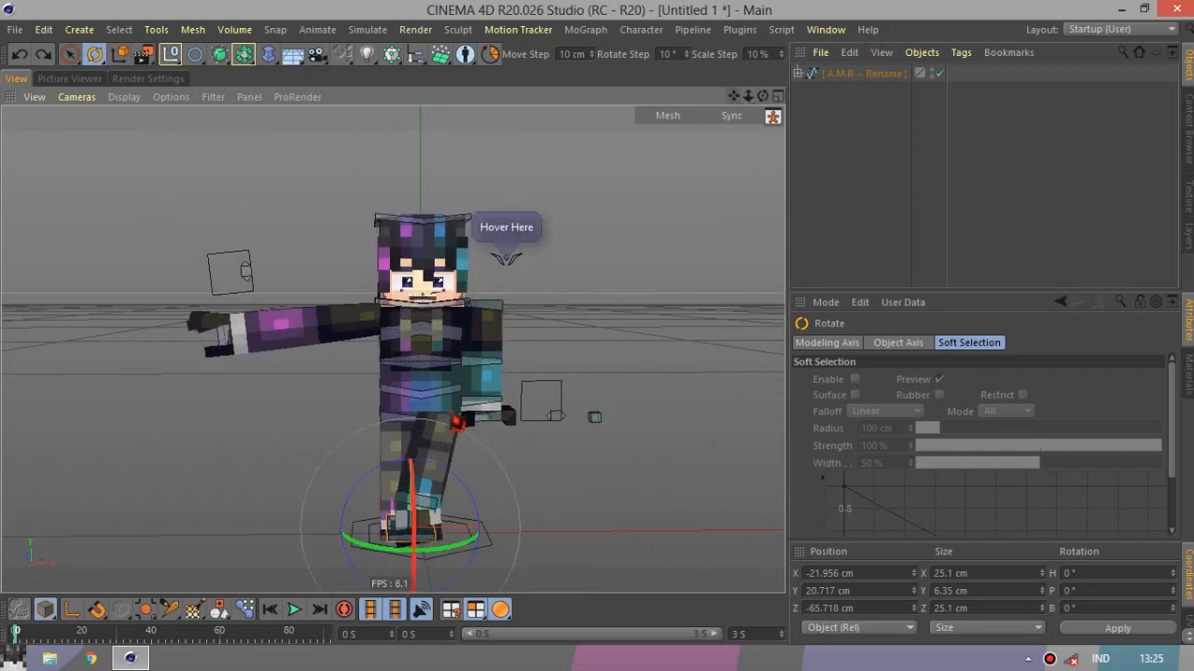
key(ctrl+z)
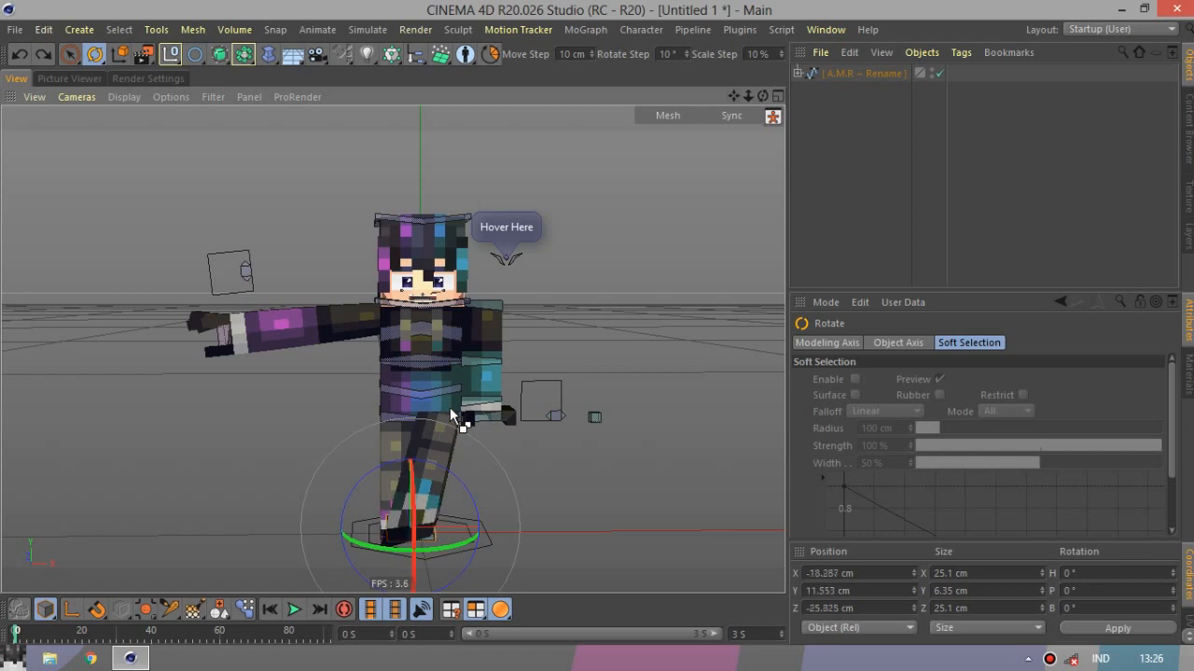
key(ctrl+z)
key(ctrl+z)
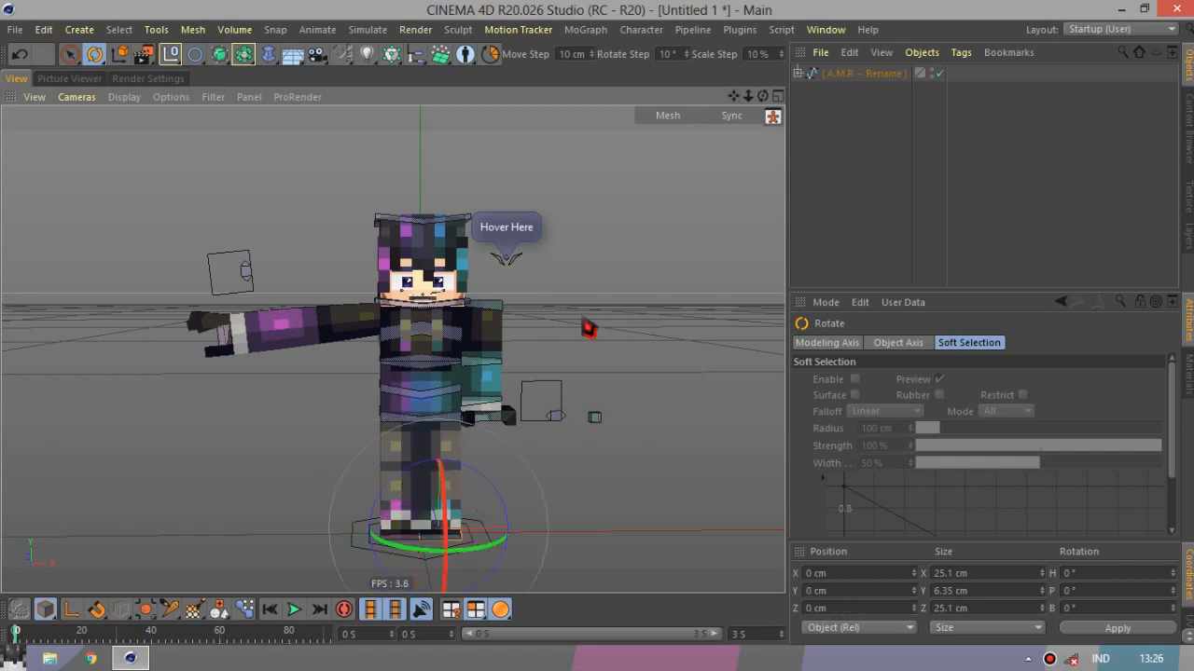
Deselect the foot control and unlock the rig's Extrude layer.
click(582, 319)
scroll(582, 319, up, 6)
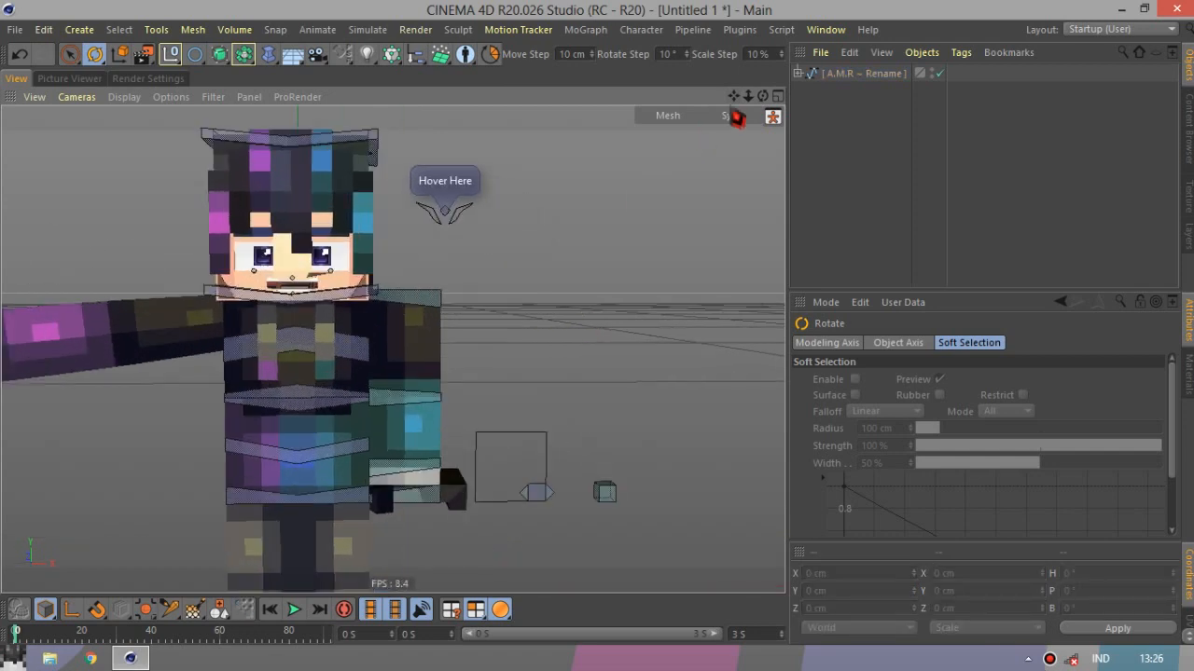
drag(734, 96, 955, 170)
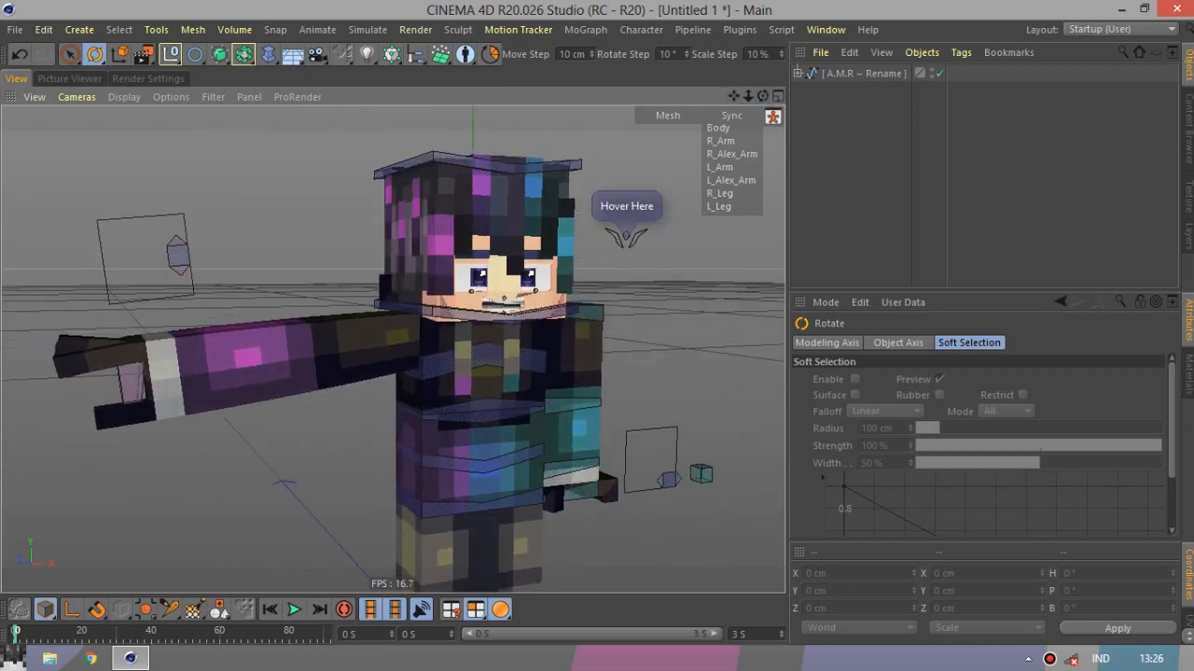
click(1188, 235)
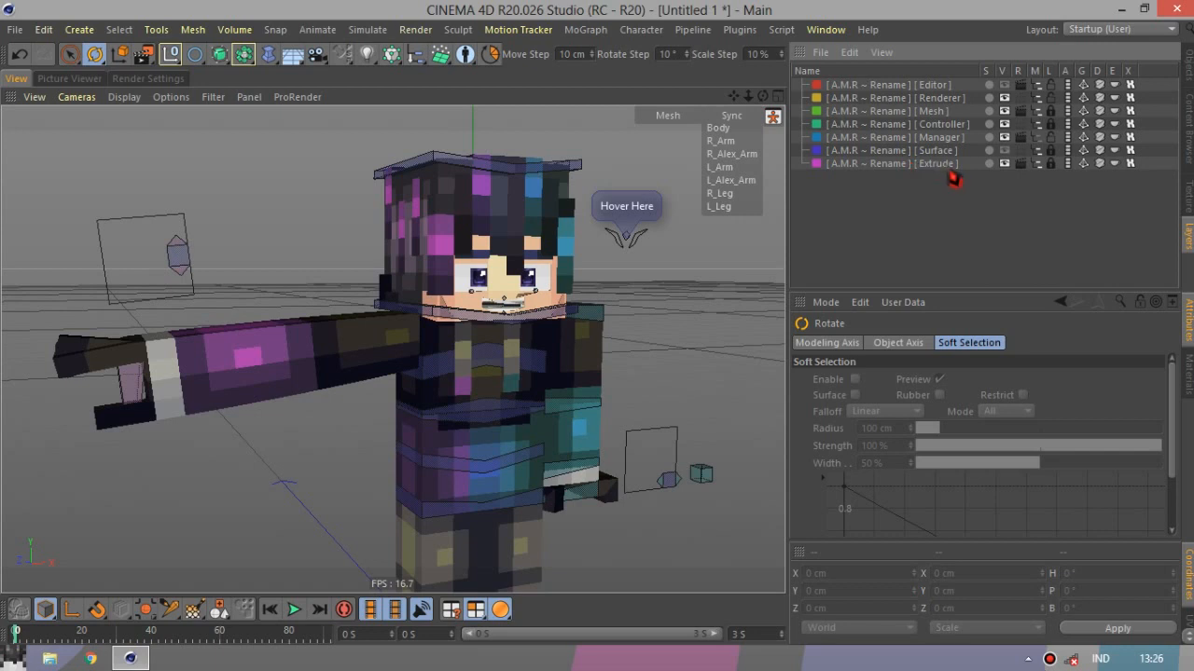
click(1064, 167)
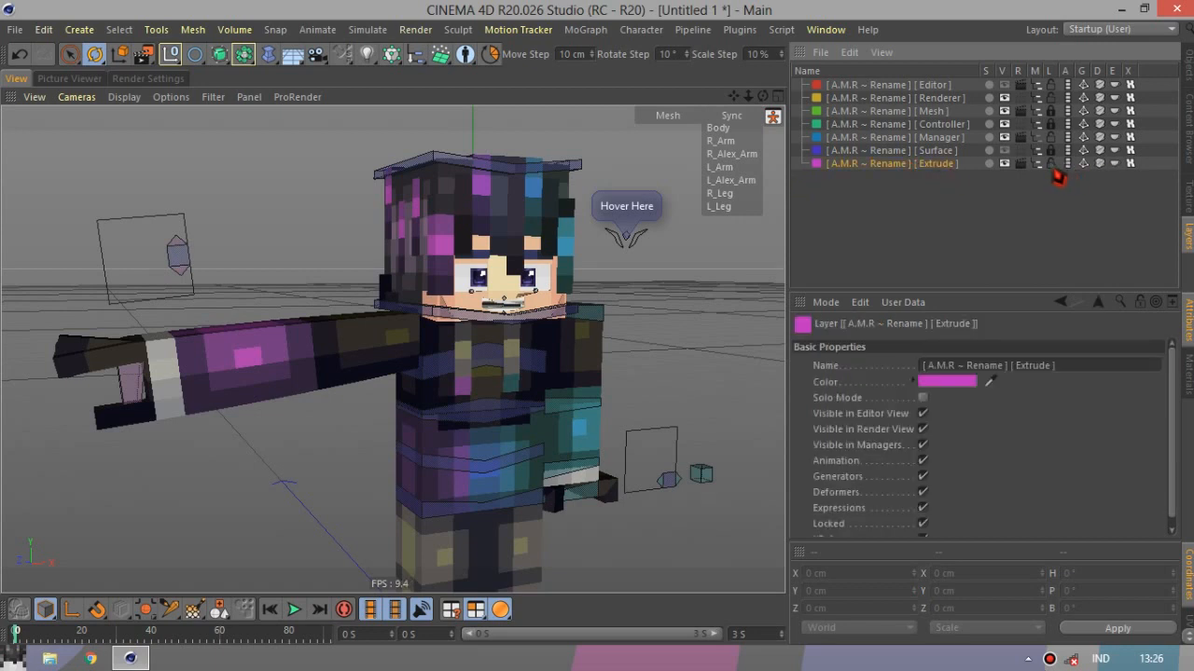
click(1188, 69)
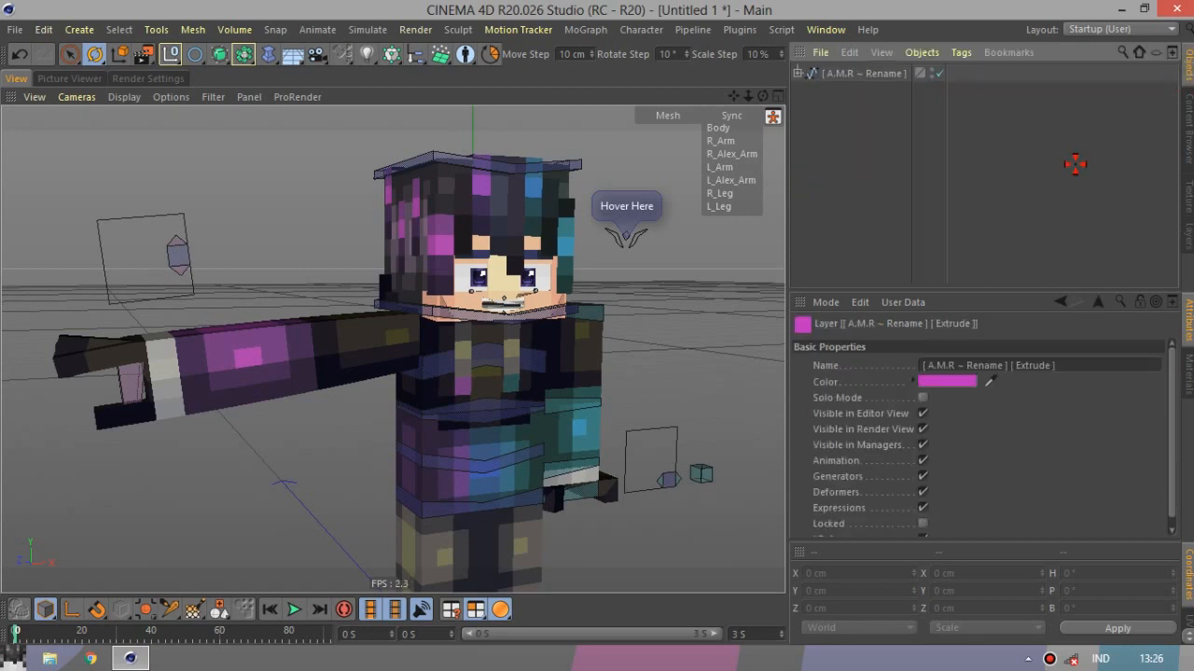
Select a single front polygon of the Body mesh, just below the chest, in Polygons mode.
mouse_move(679, 121)
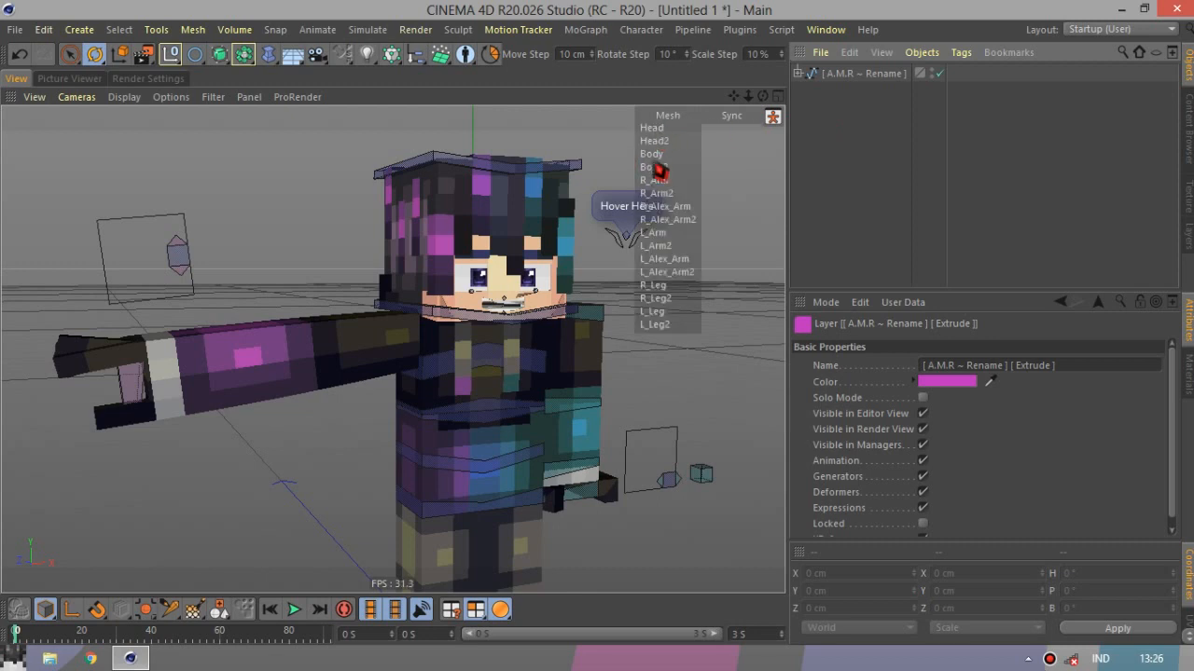
click(657, 159)
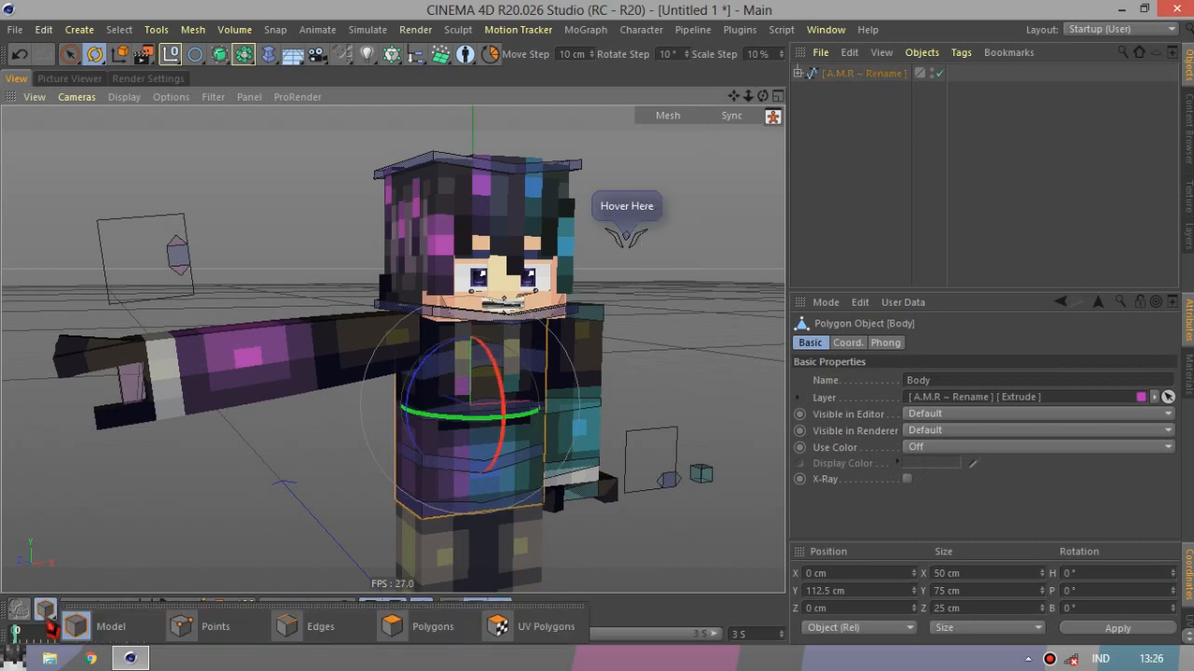
click(415, 626)
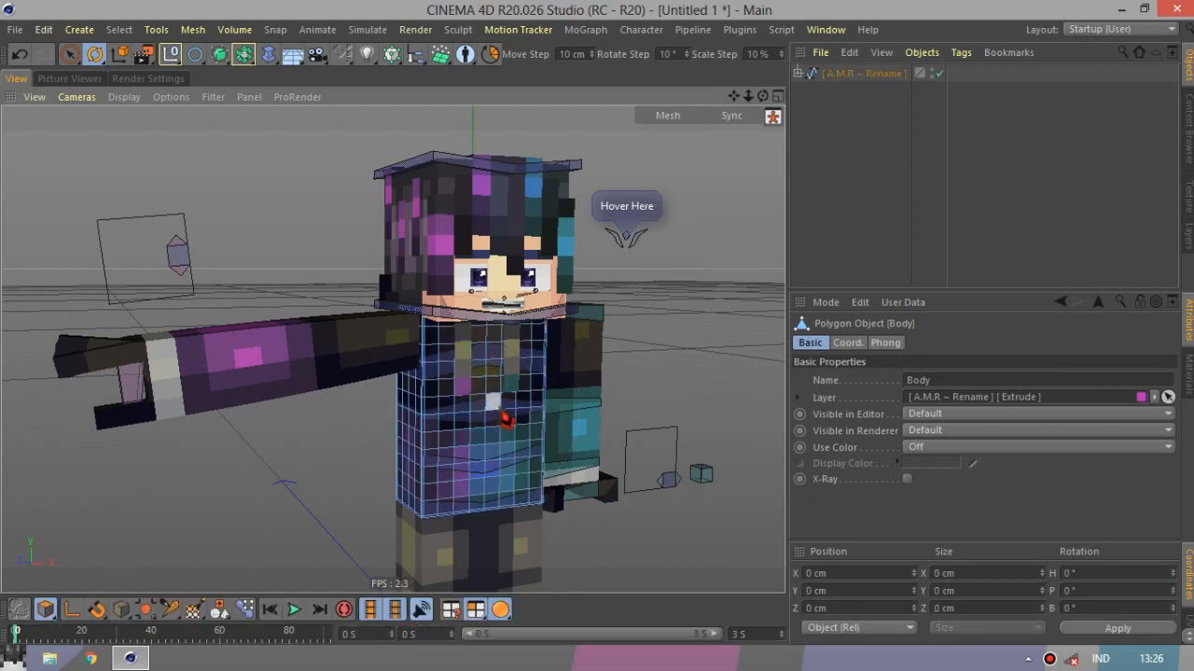
scroll(492, 419, up, 6)
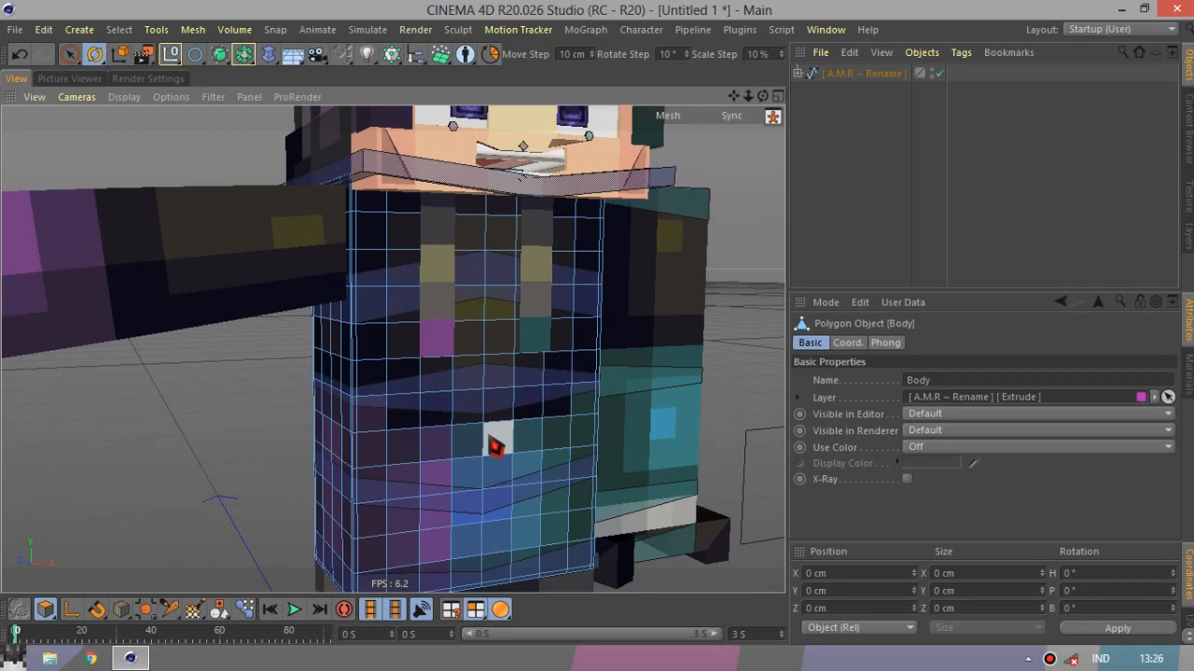
click(70, 54)
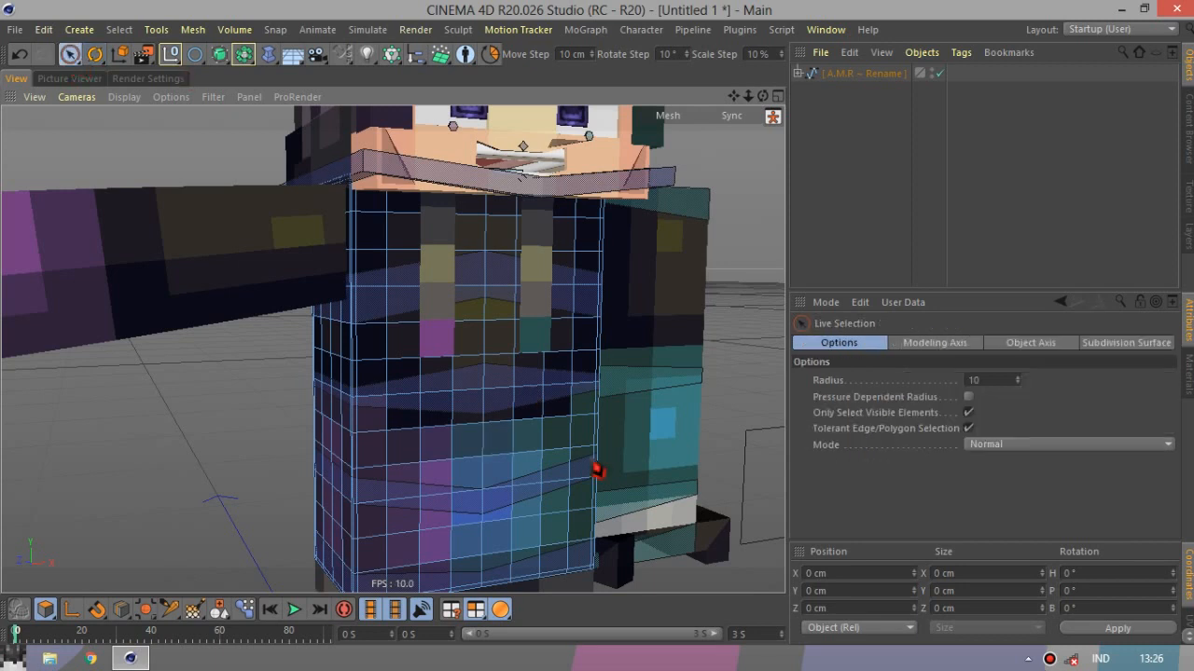
click(506, 447)
Extrude the selected body polygon outward by about 11.2 cm and return to Model mode.
key(d)
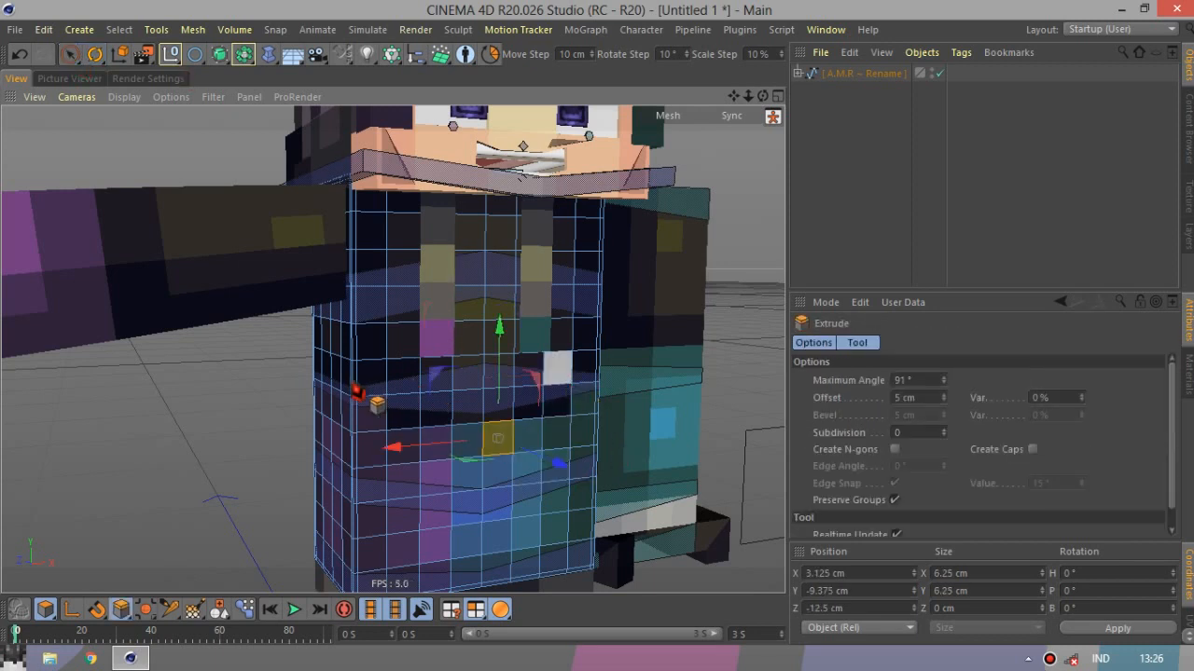
drag(550, 360, 339, 246)
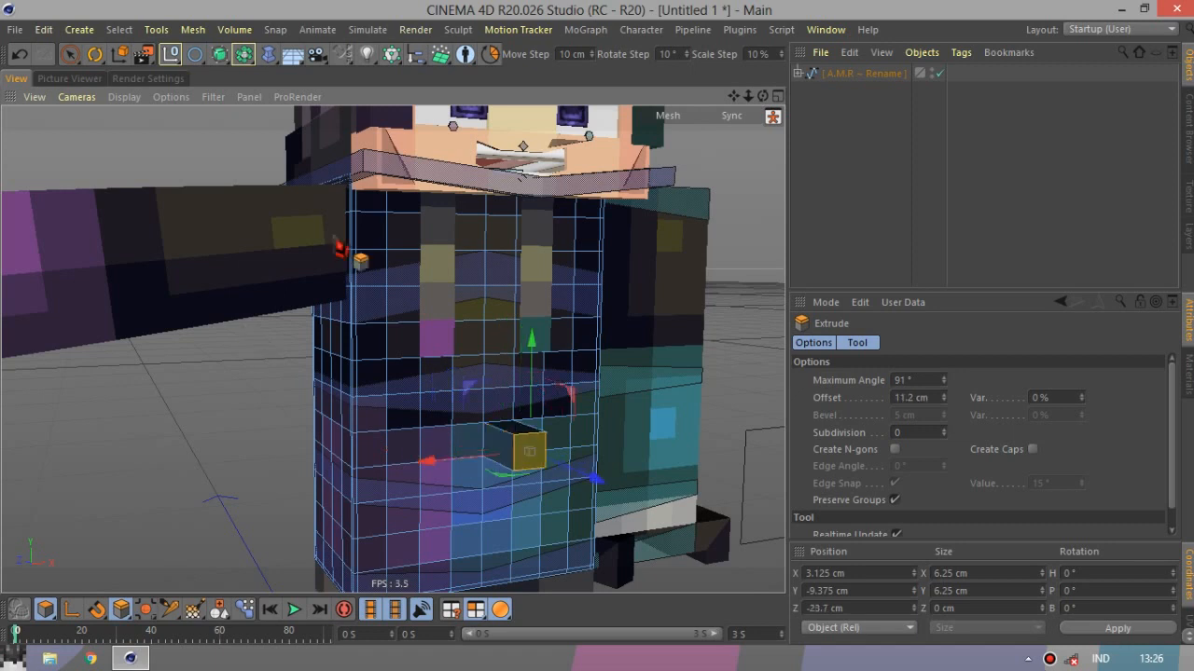
drag(761, 97, 391, 350)
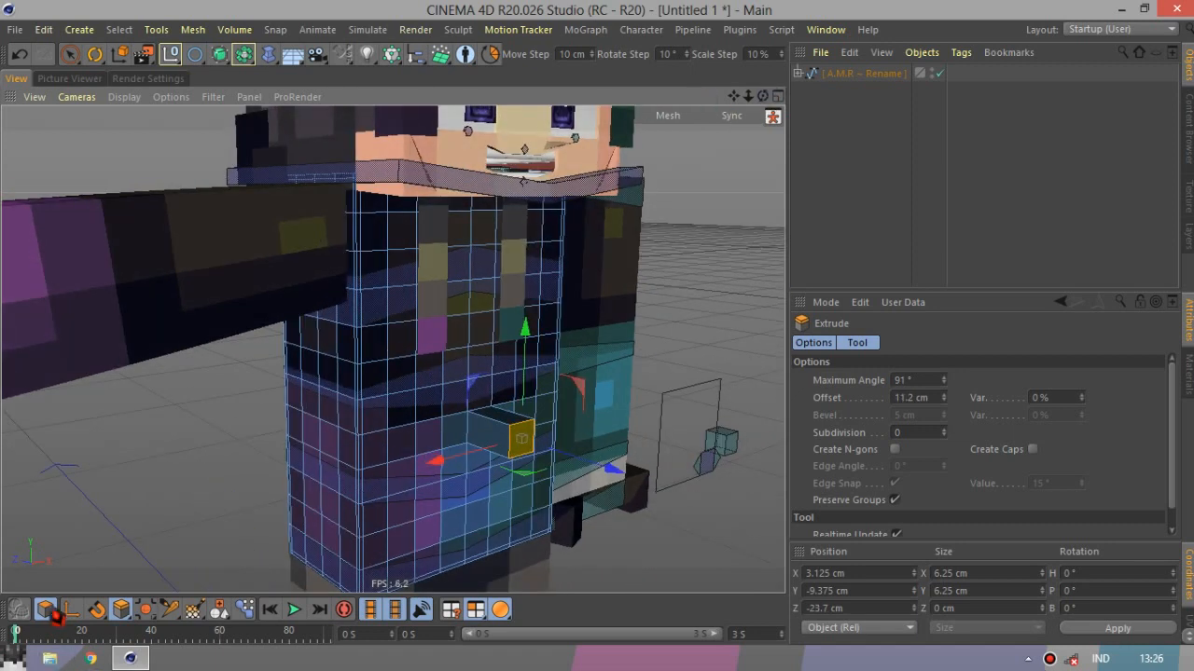
drag(54, 612, 82, 631)
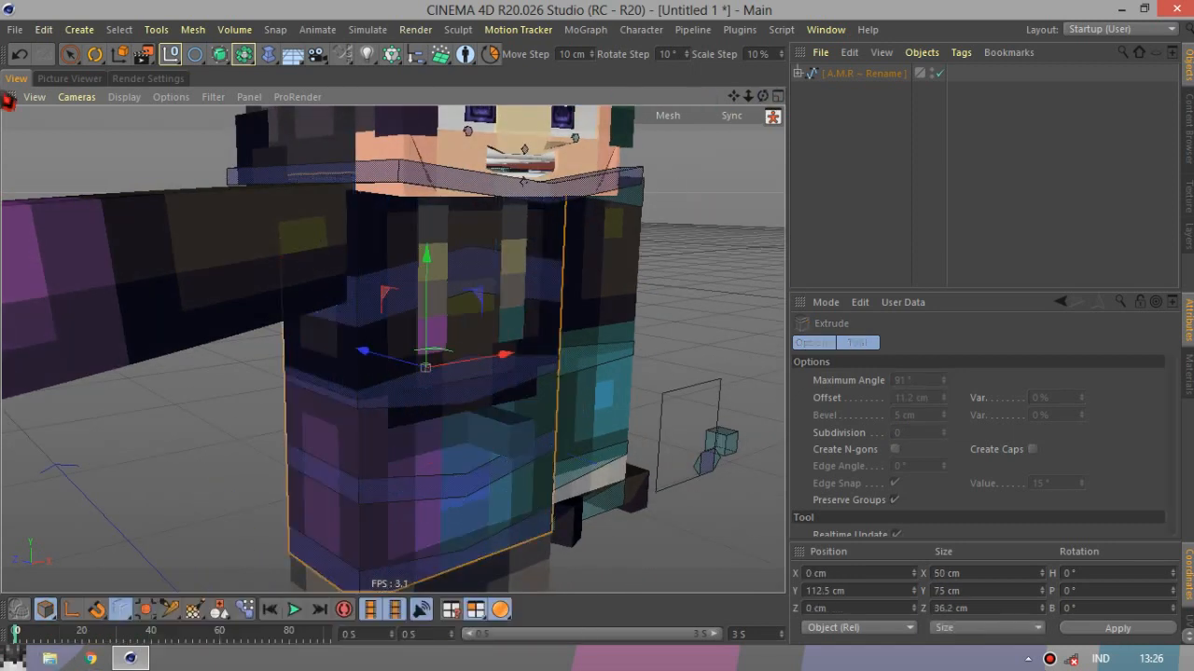
Try moving the upper torso control C.BodyT to test the extruded body, and undo the movement.
click(94, 55)
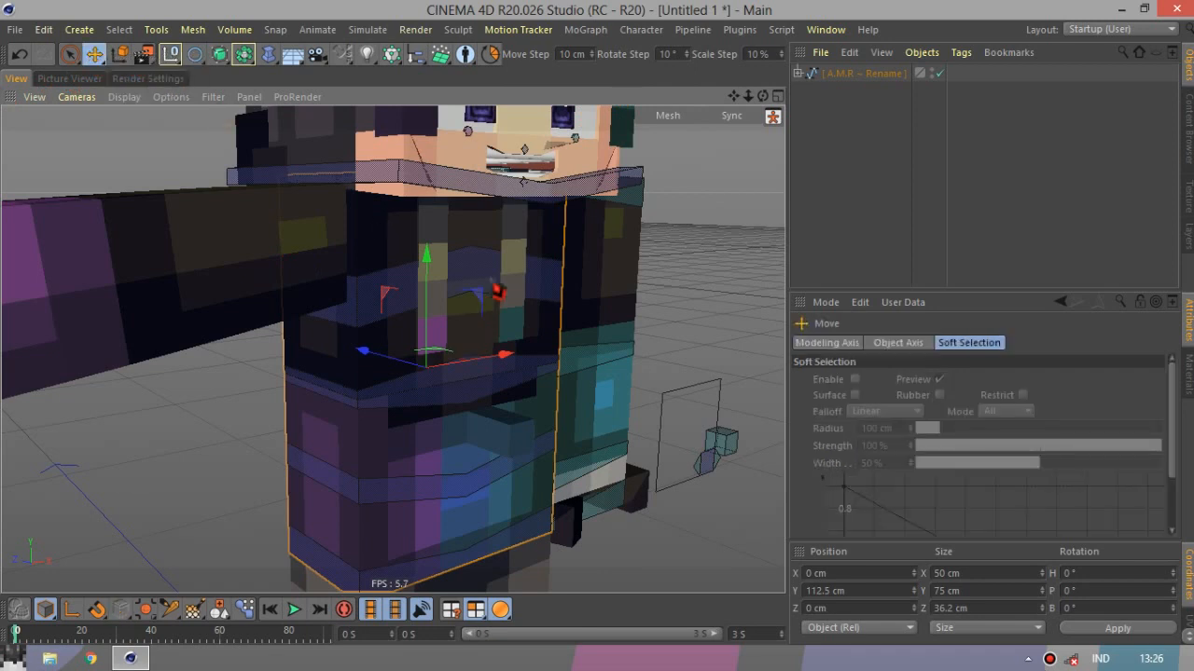
click(494, 284)
mouse_move(612, 288)
mouse_down()
mouse_move(599, 295)
mouse_move(594, 282)
mouse_up()
key(ctrl+z)
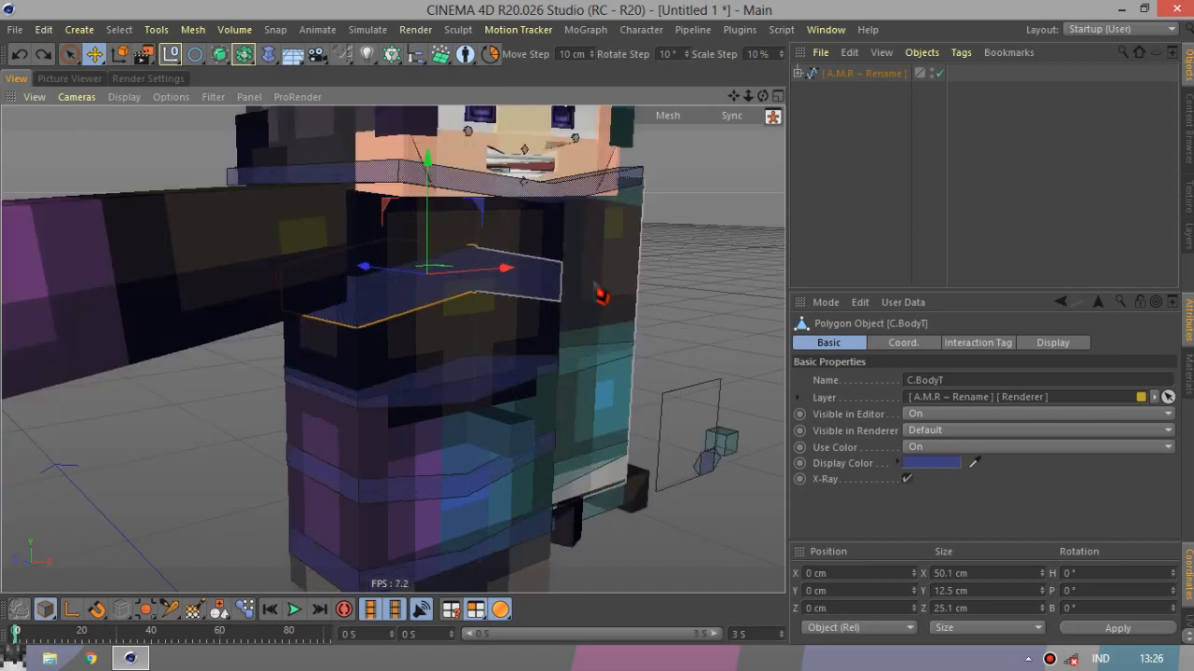
key(ctrl+z)
Select the Body surface deformer for syncing and initialize it with the extruded mesh.
click(711, 127)
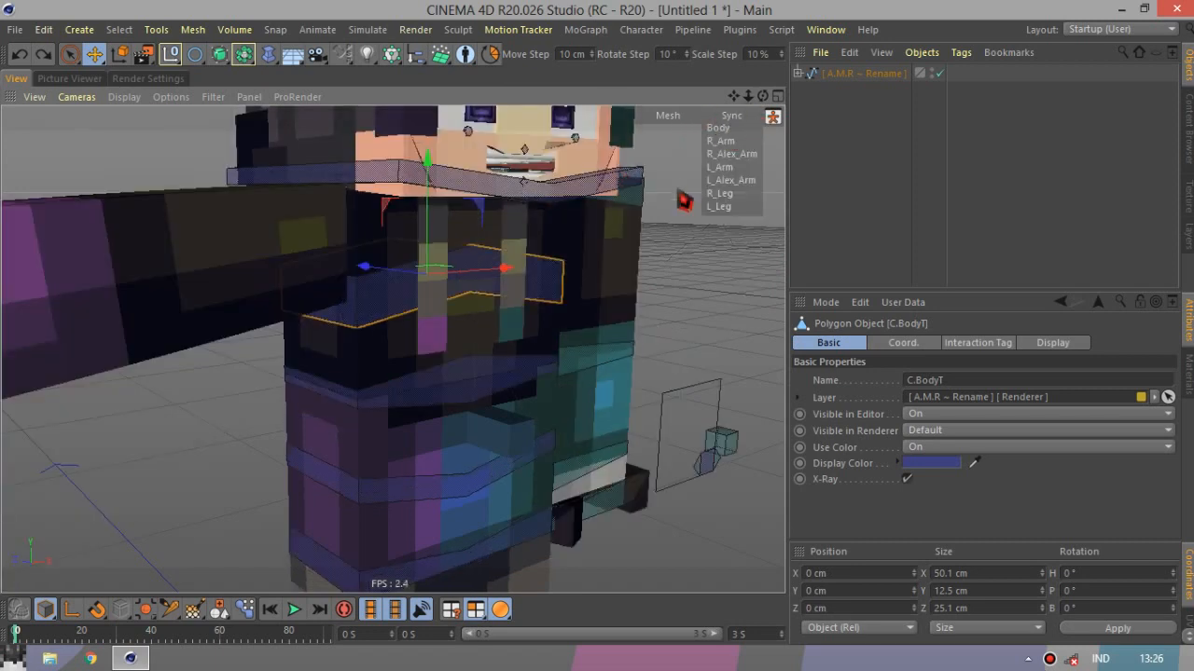
click(719, 128)
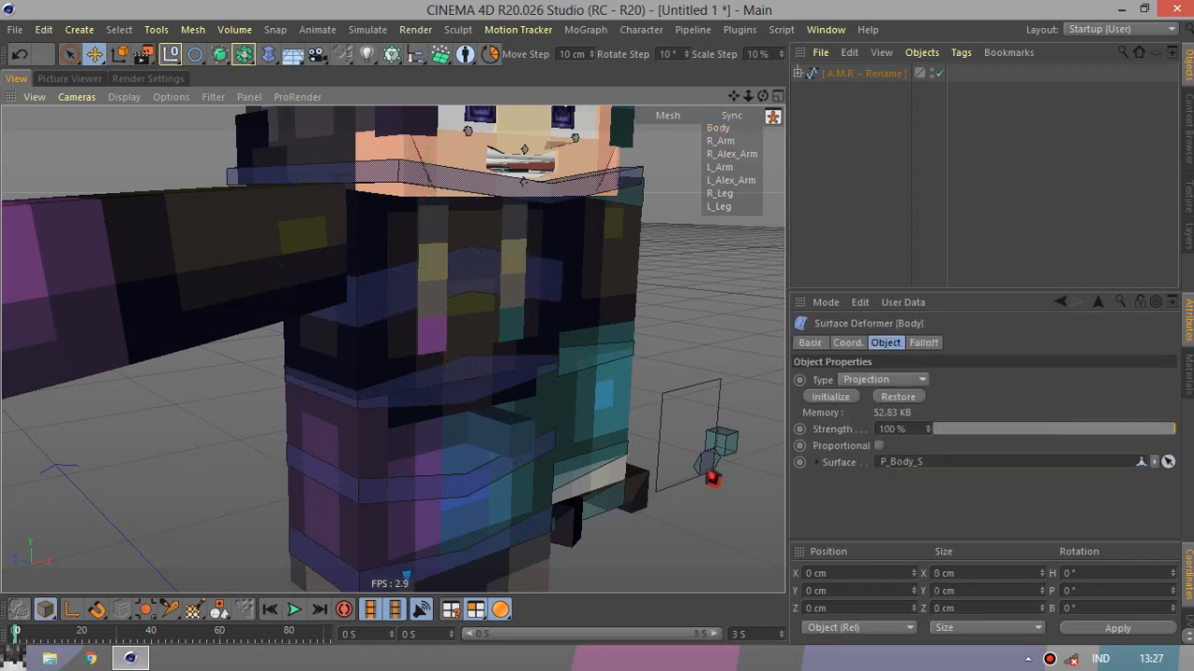
click(833, 400)
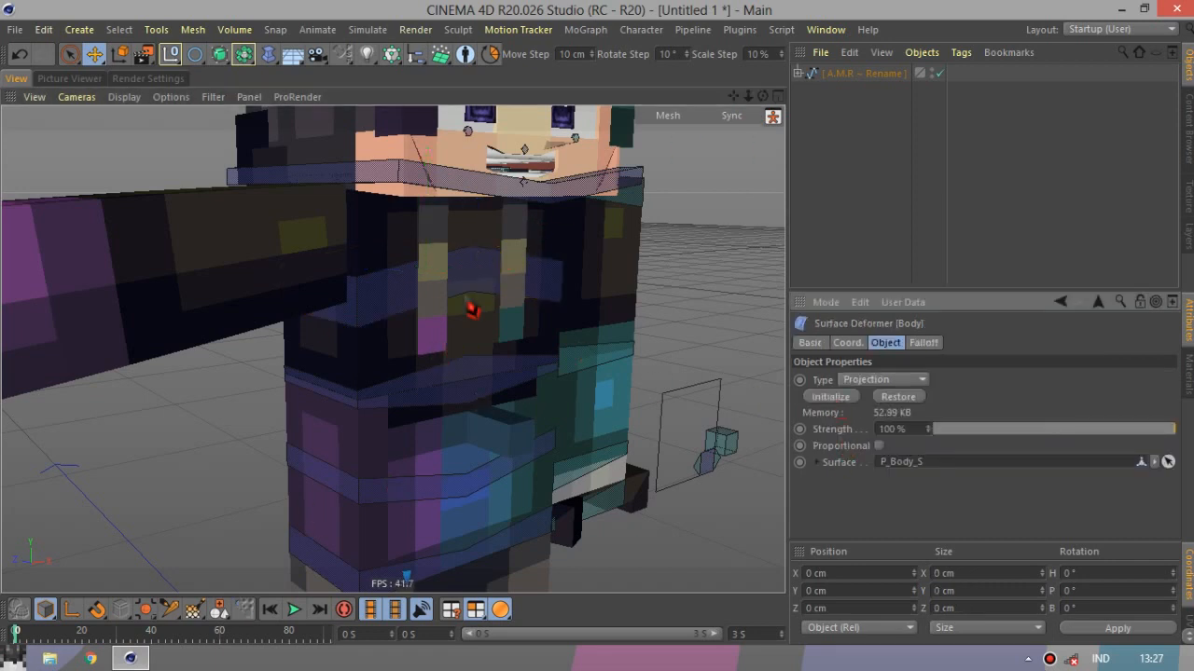
Try bending the torso with the upper body control C.BodyT, undo the bend and deselect the control.
click(479, 301)
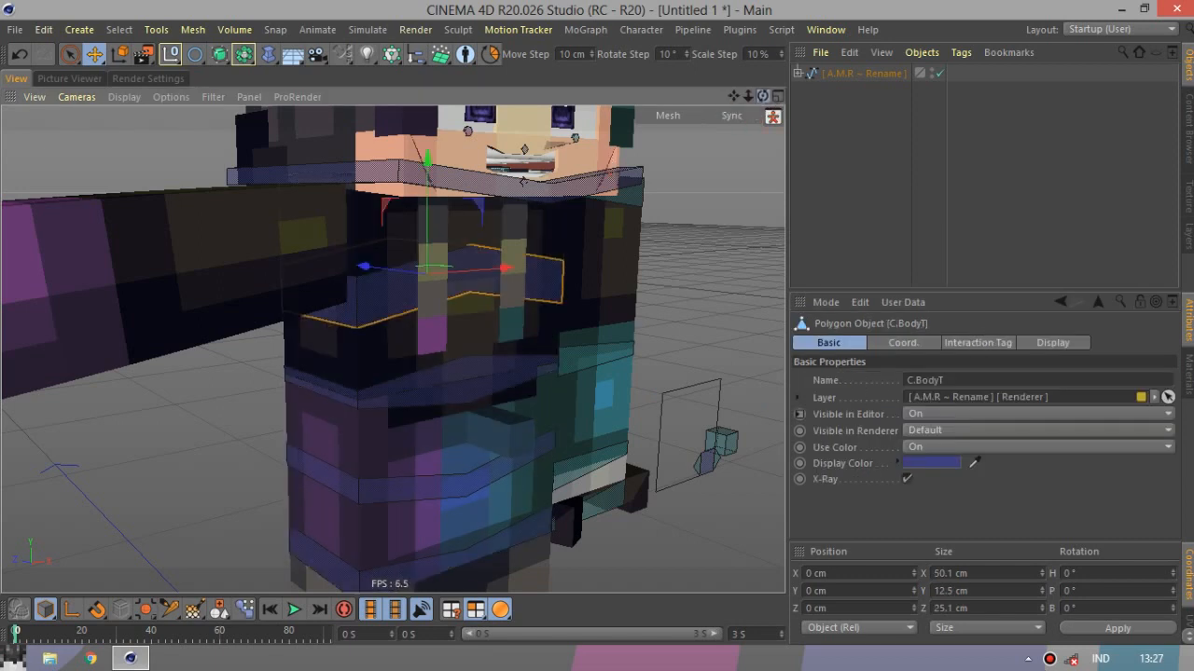
drag(763, 96, 830, 77)
drag(638, 201, 530, 244)
click(14, 61)
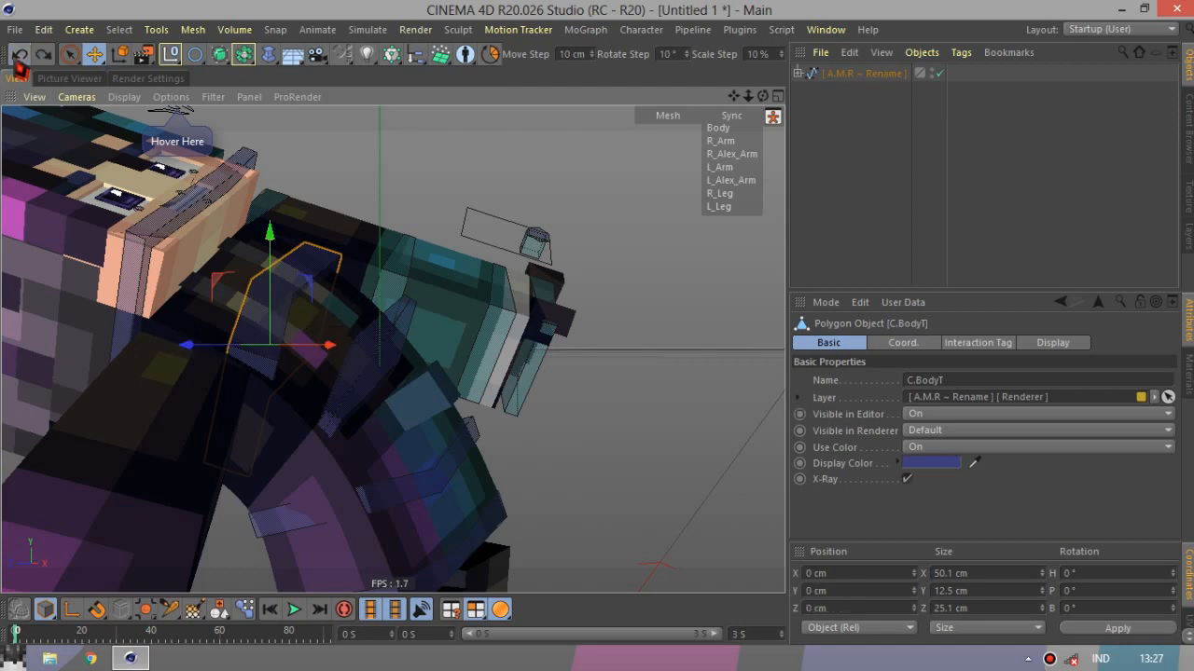
click(967, 165)
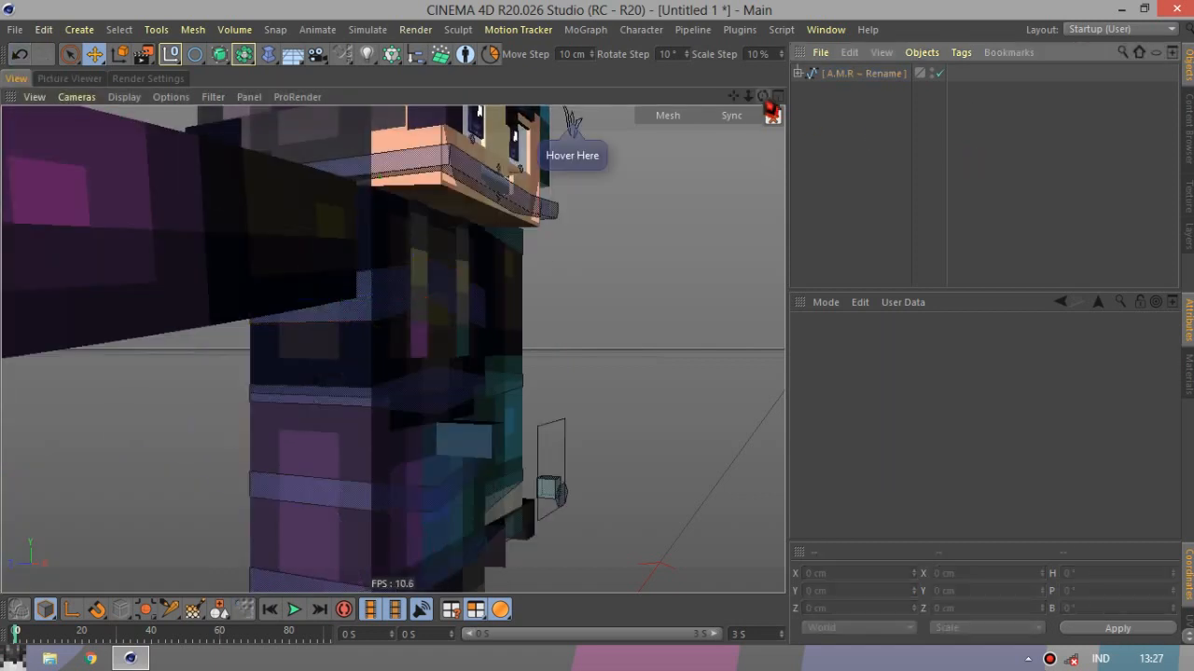
Examine the extruded block on the body from several angles.
drag(763, 96, 527, 660)
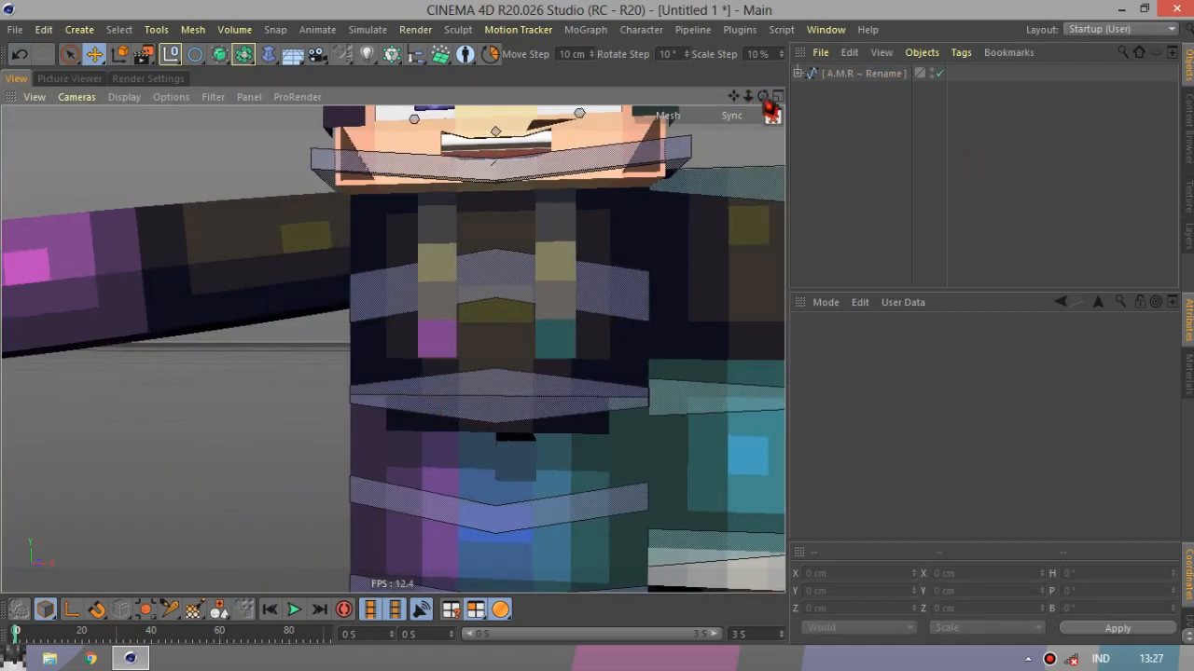
drag(763, 96, 391, 350)
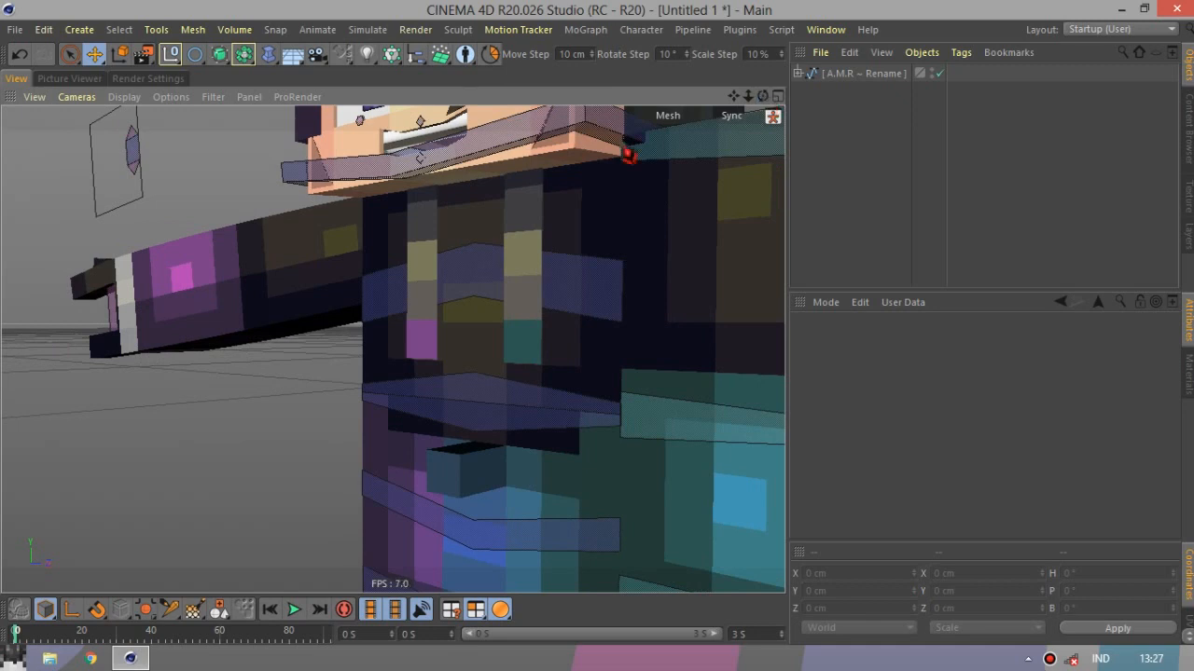
scroll(135, 314, down, 10)
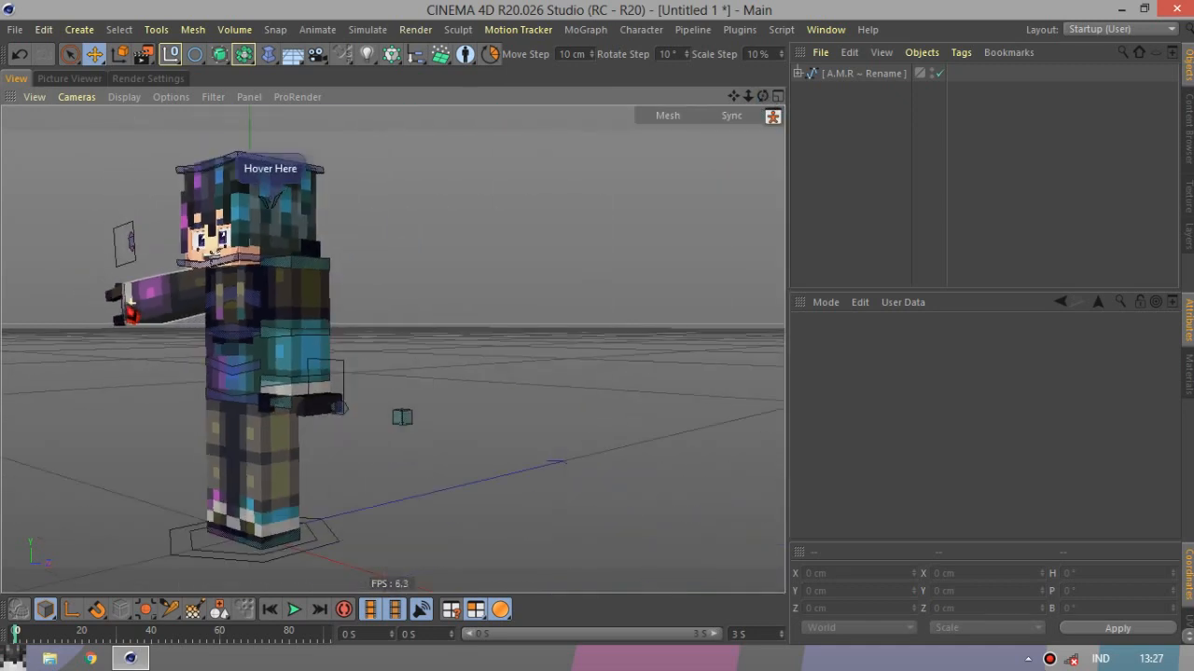
scroll(131, 314, up, 5)
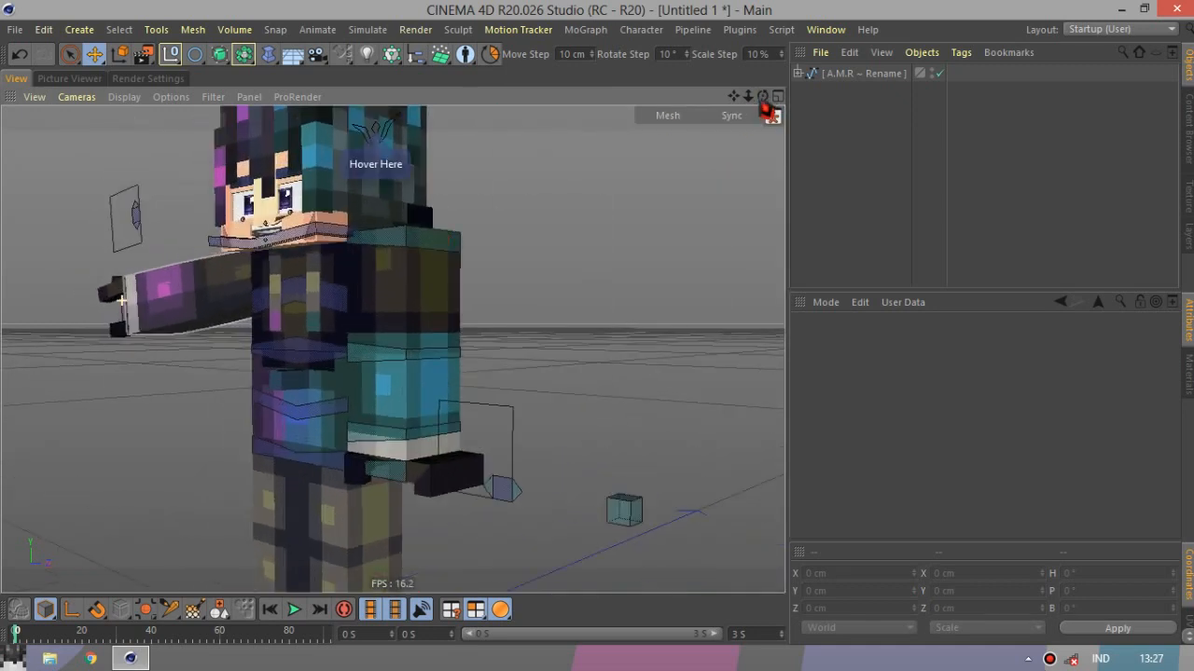
drag(763, 97, 801, 116)
Look through the rig's Controls hierarchy, including the Subdivision Surface and DeTach groups, and collapse it again.
click(798, 73)
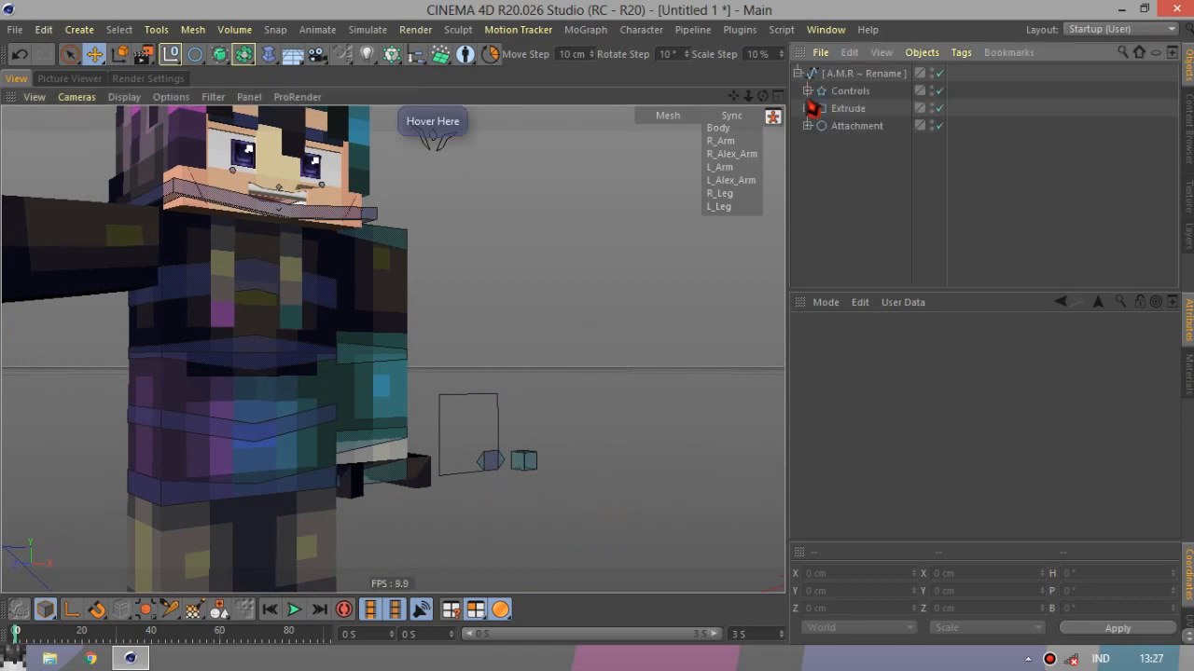
click(807, 91)
click(817, 108)
click(817, 143)
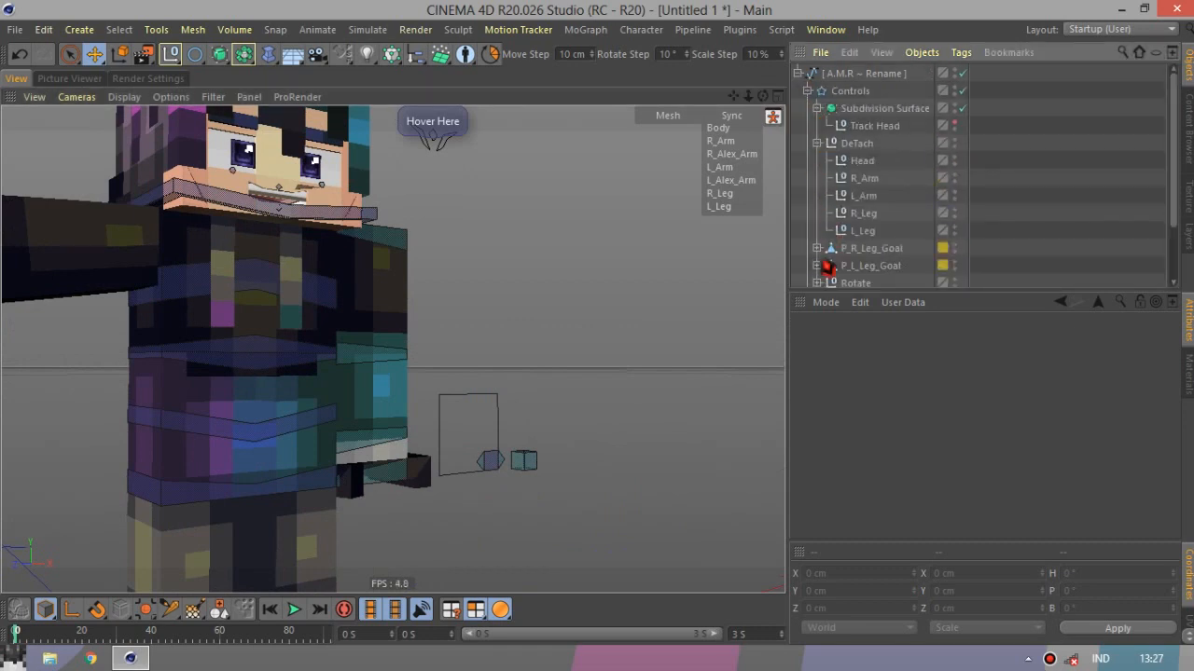
click(806, 91)
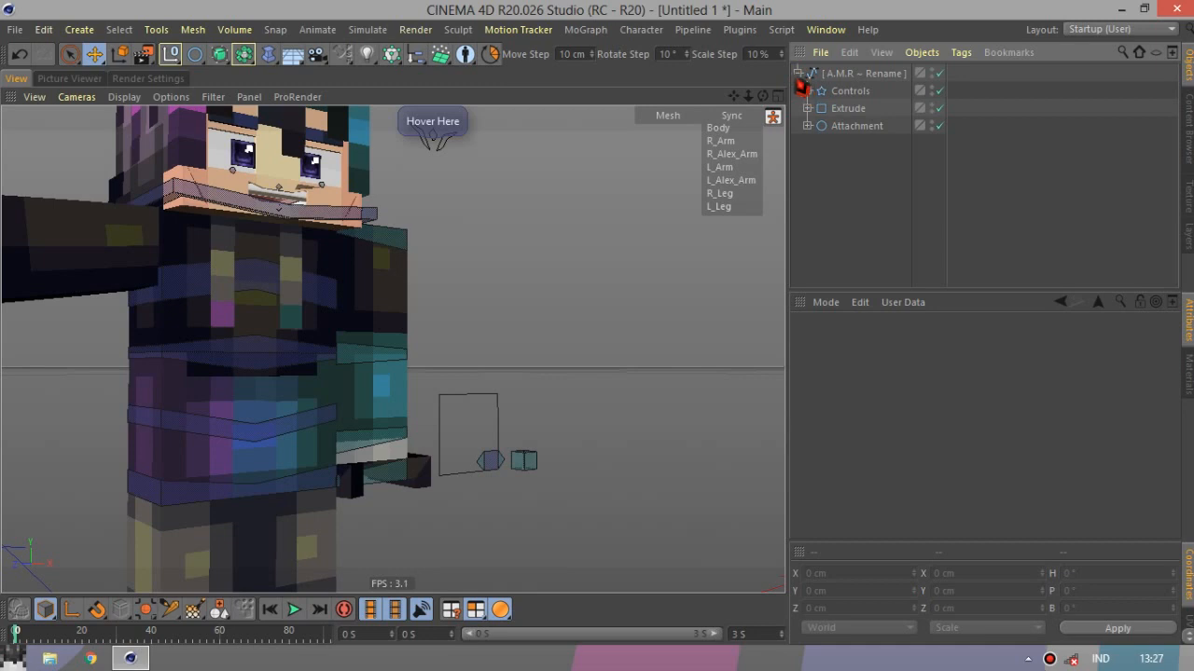
click(798, 75)
Move the right arm's hand control behind the back, to about X 49, Y 17, Z 9 cm, and deselect it.
scroll(611, 263, down, 2)
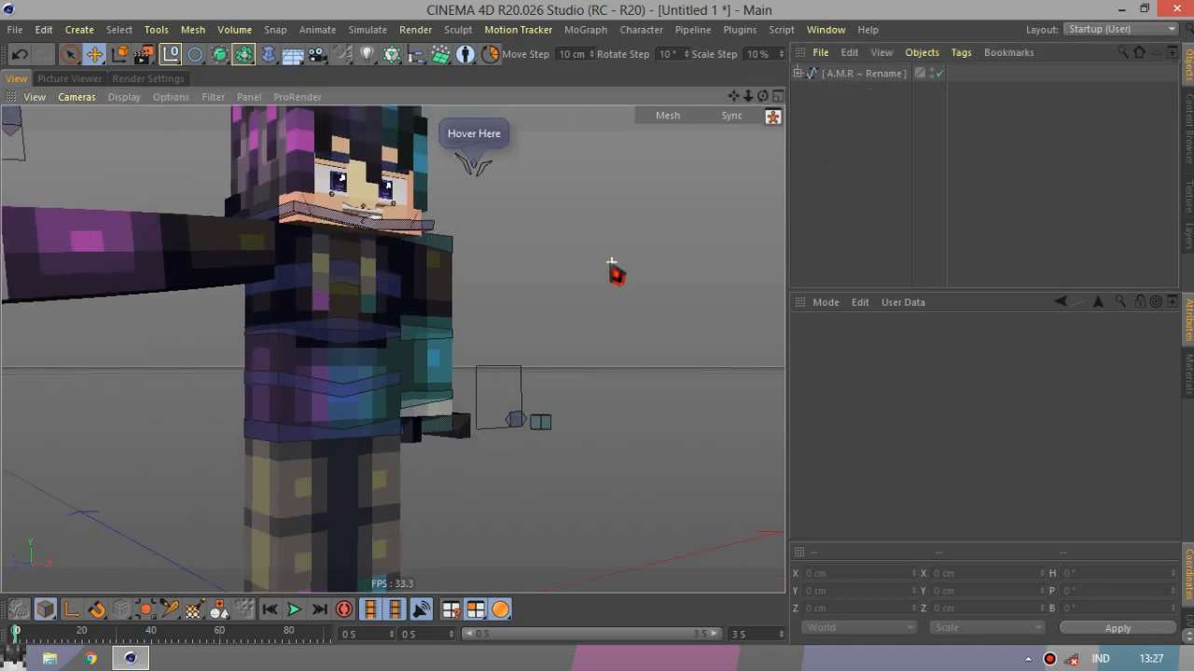
scroll(611, 262, down, 2)
click(128, 272)
drag(121, 305, 734, 32)
drag(763, 96, 1045, 56)
drag(567, 404, 429, 428)
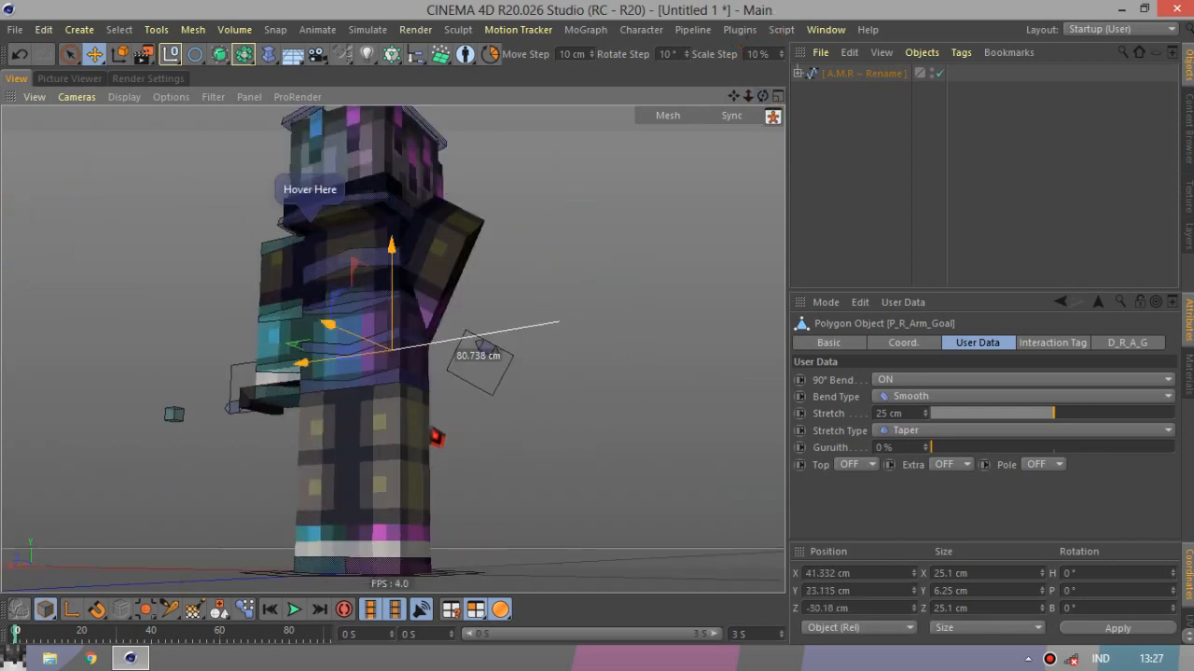
drag(763, 96, 588, 252)
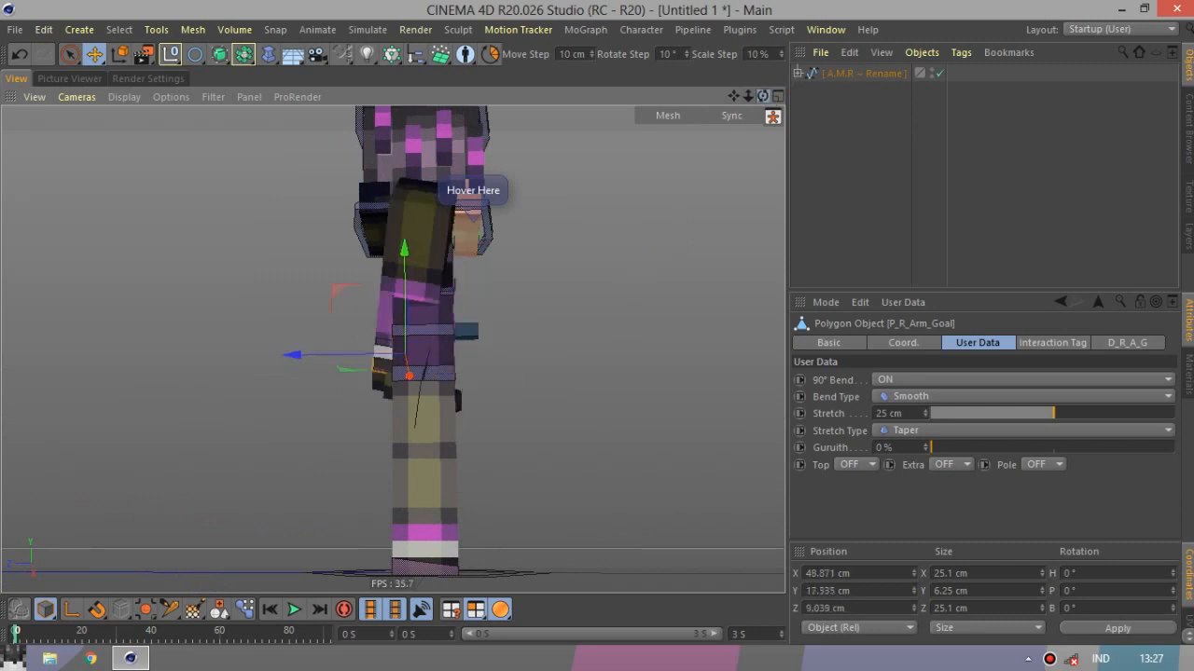
drag(763, 97, 511, 431)
click(518, 369)
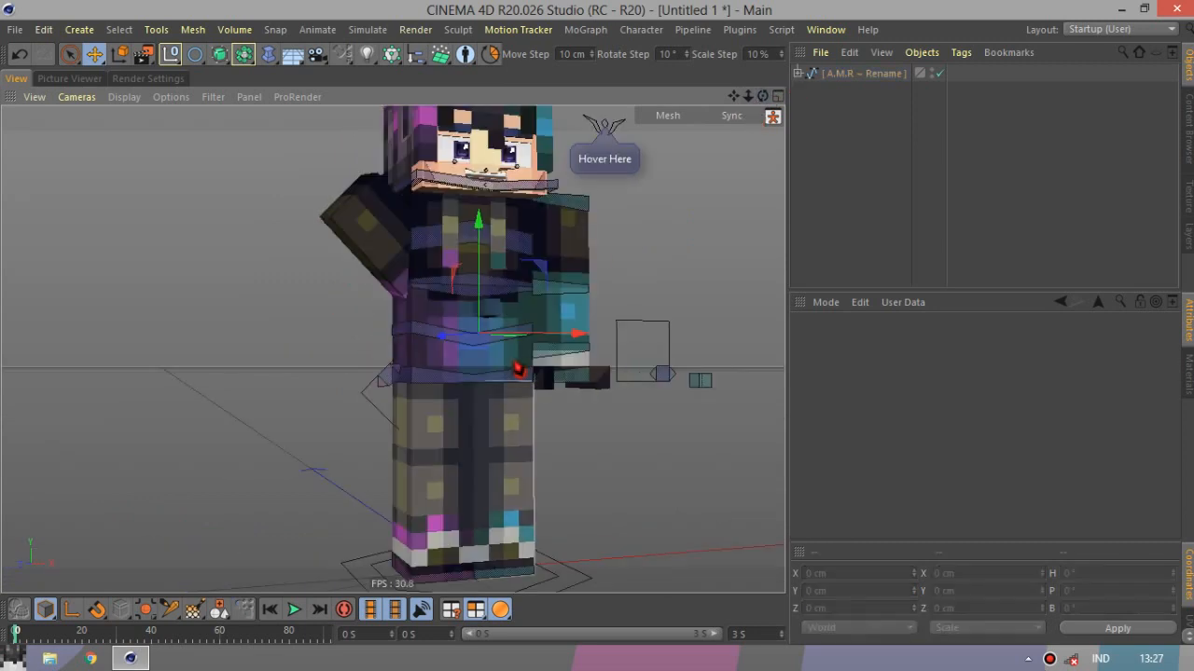
click(666, 290)
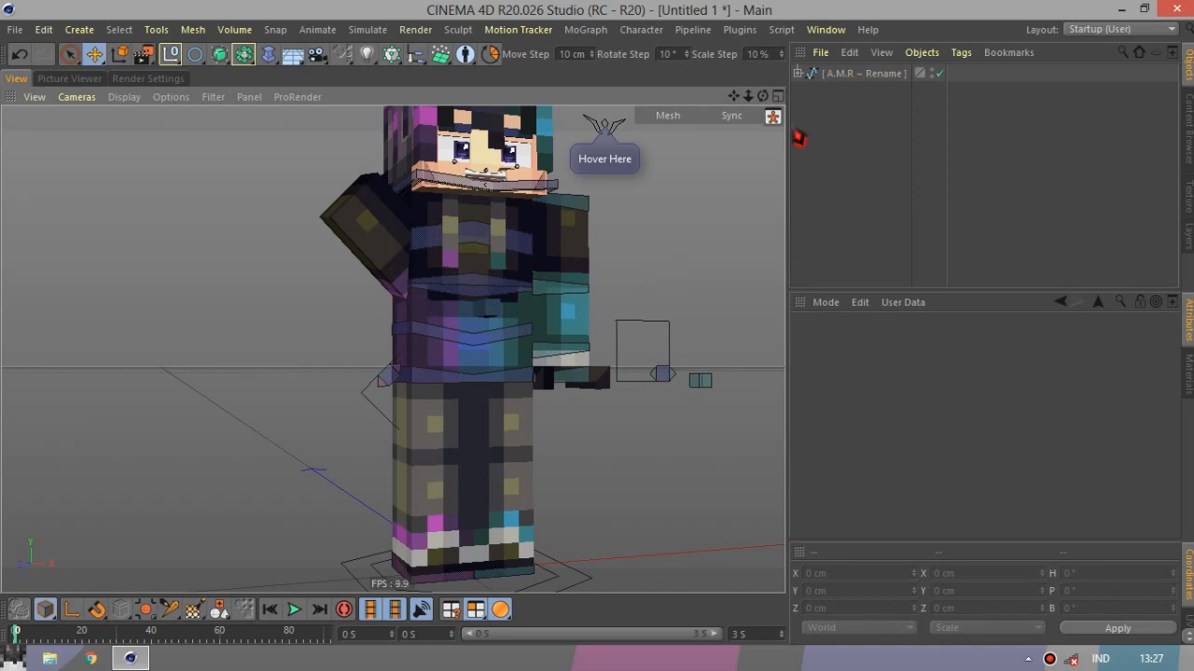
Select the right hand control through the Visual Selector and raise the arm sideways to about X -50, Y 48, Z 38 cm.
click(773, 118)
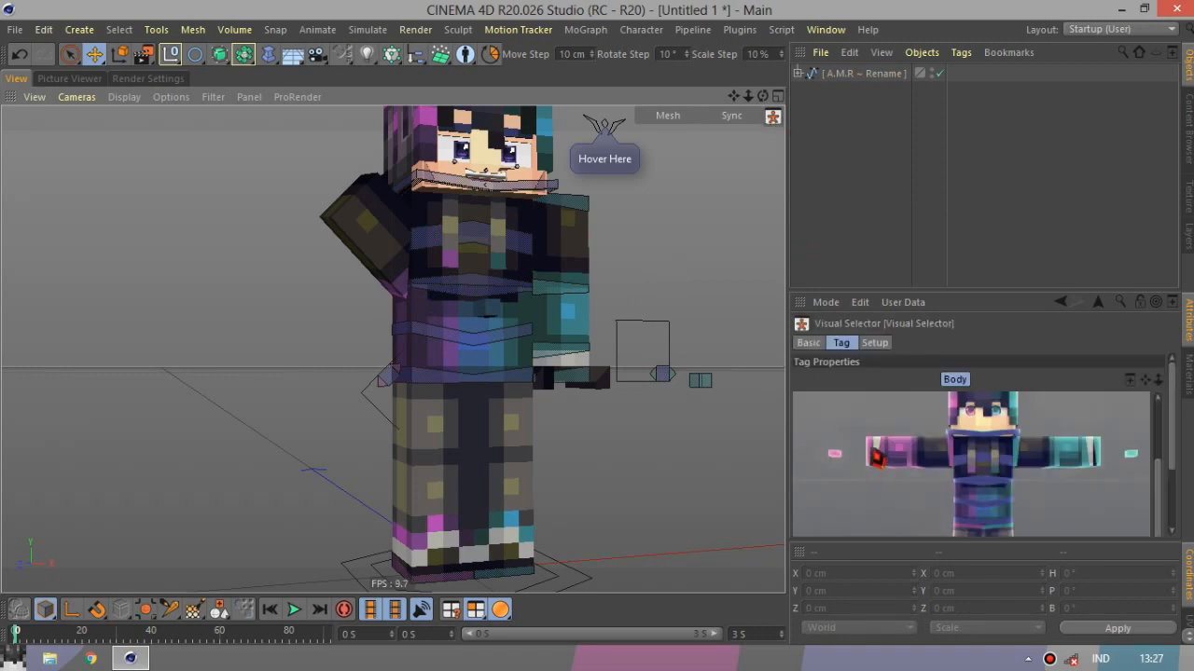
click(870, 448)
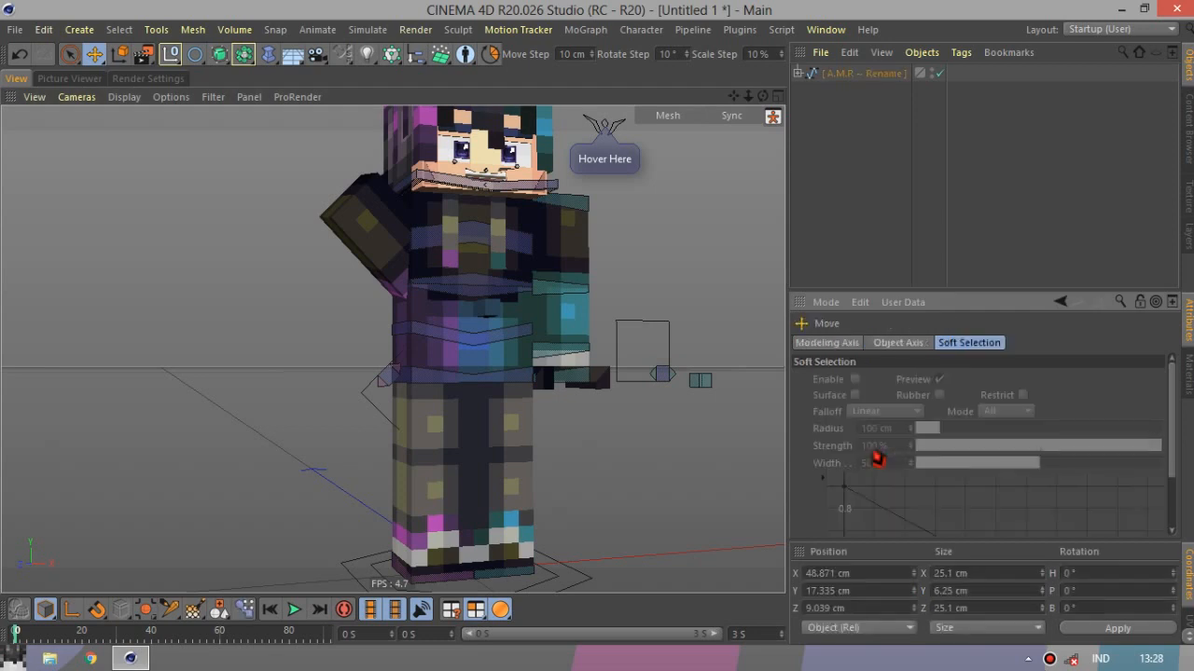
drag(520, 494, 503, 488)
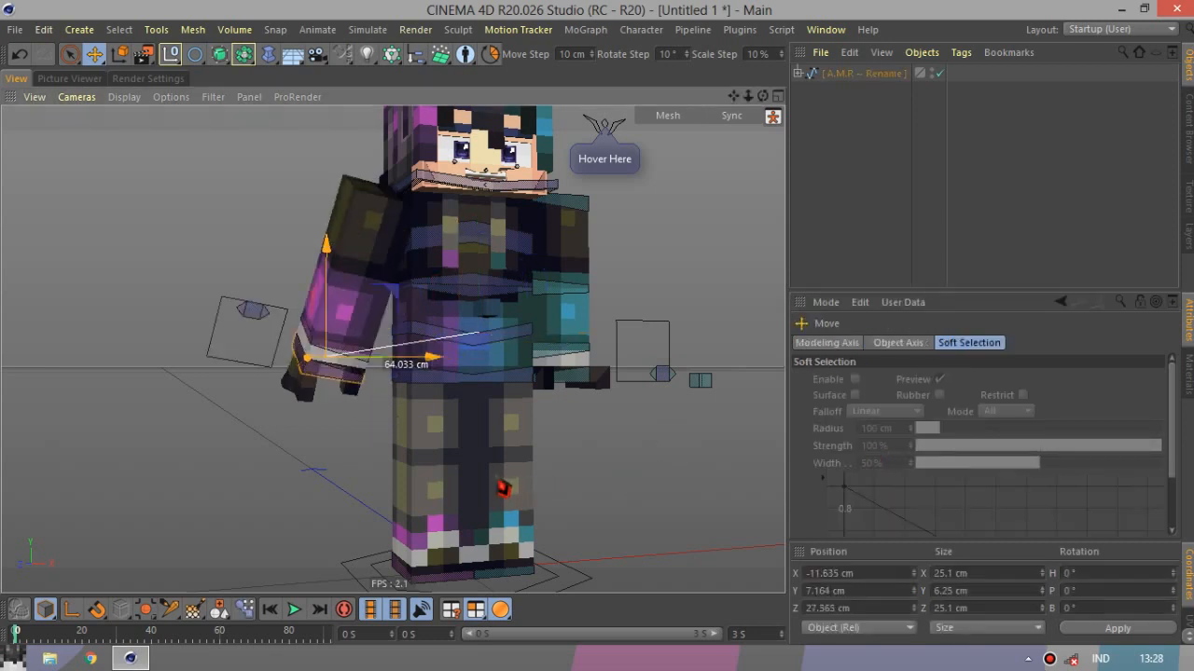
drag(461, 427, 414, 400)
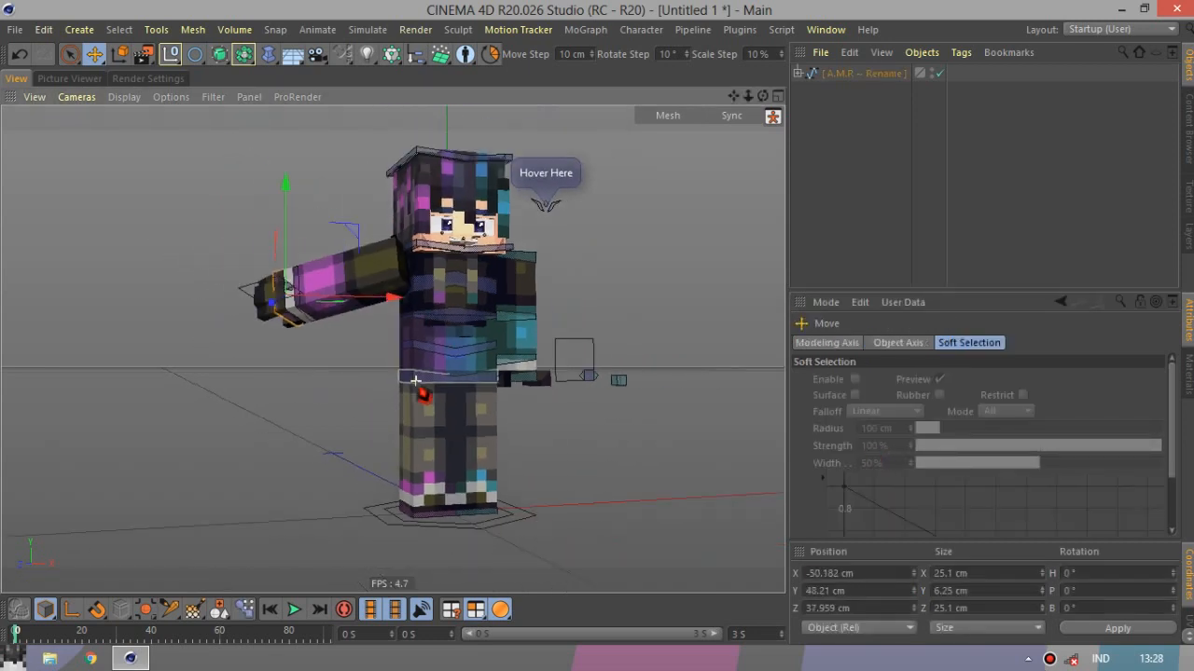